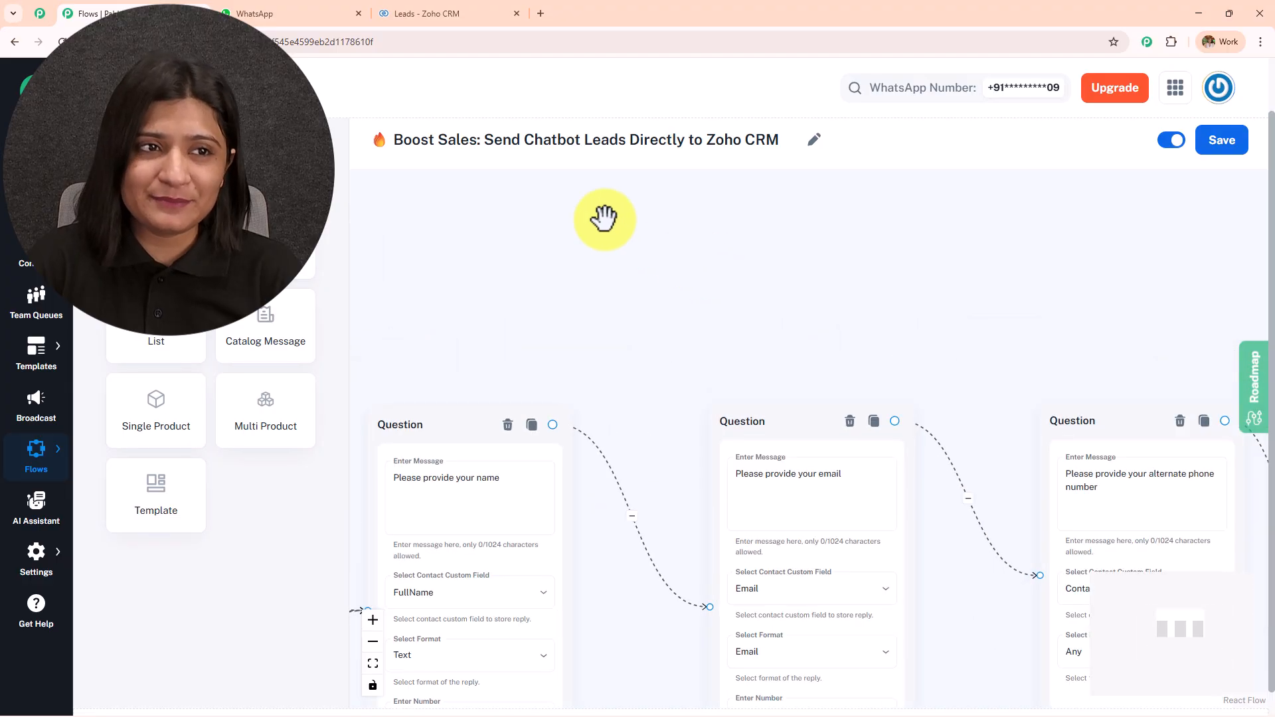
Send 'Hello, I want to buy a property', then answer Buy, Rent Property, ₹40k+ budget and Gurgaon
text(Hello, I want to buy a proper)
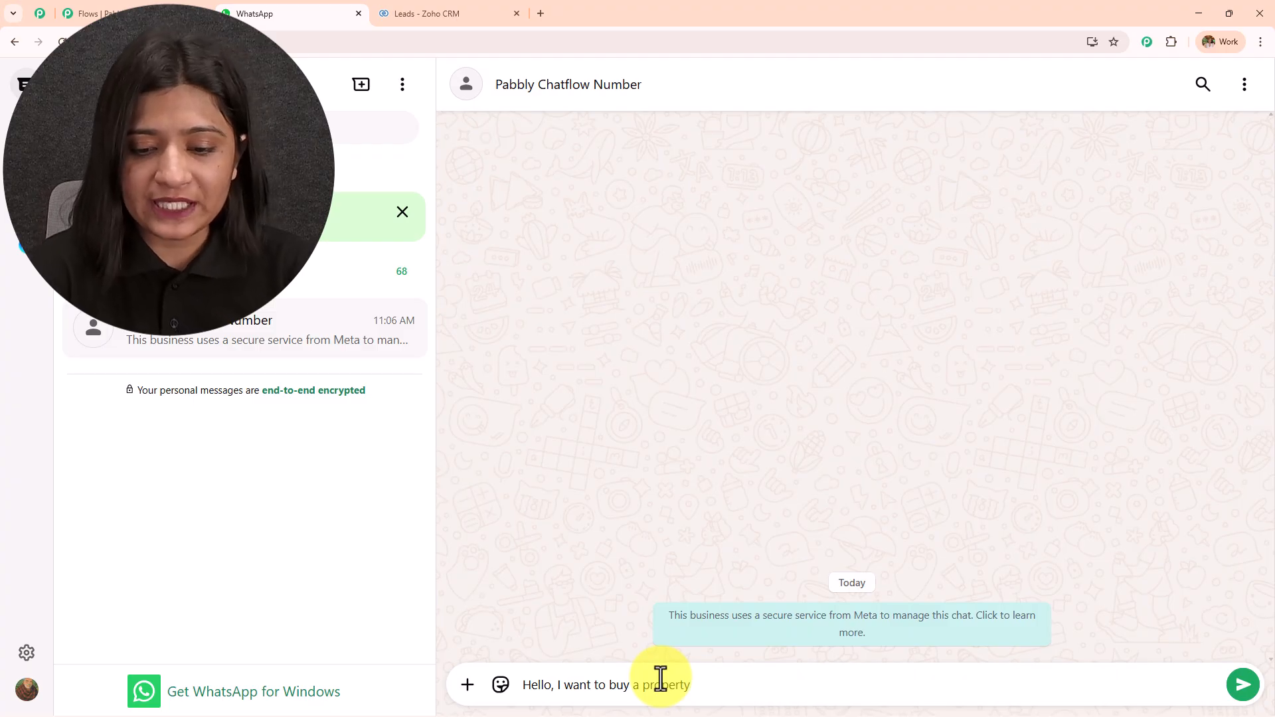
text(ty)
key(Return)
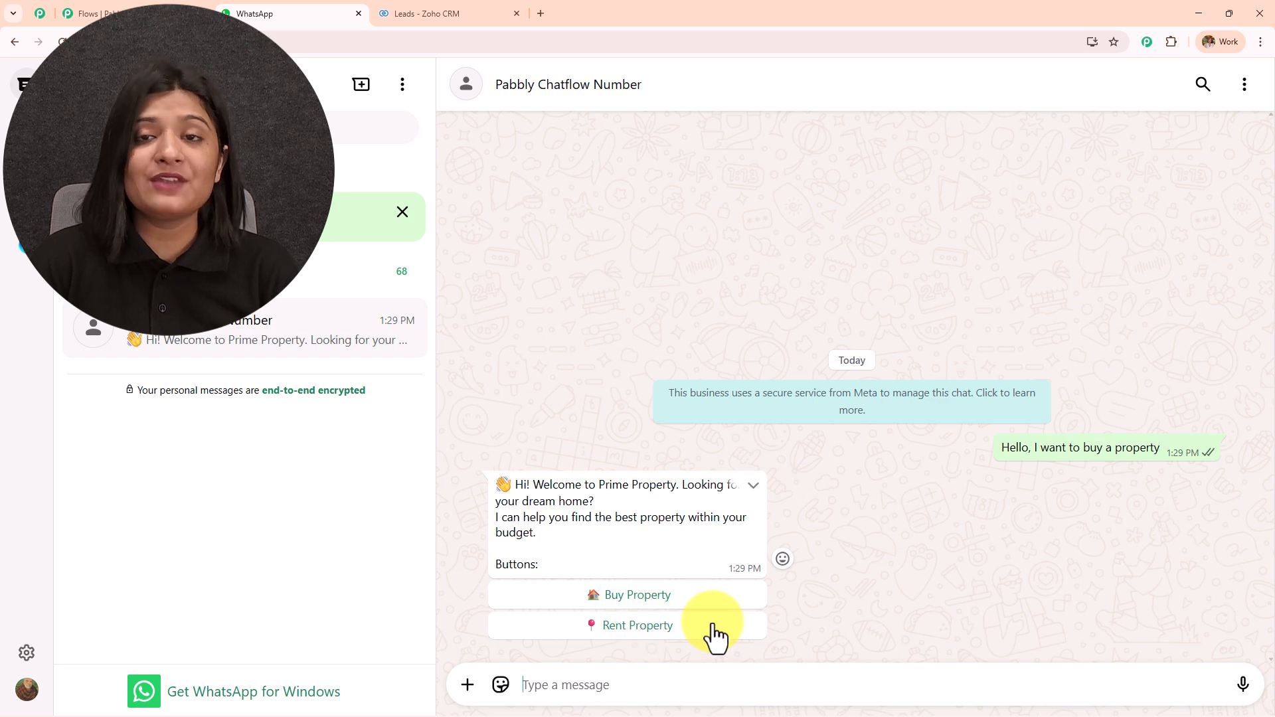
click(623, 595)
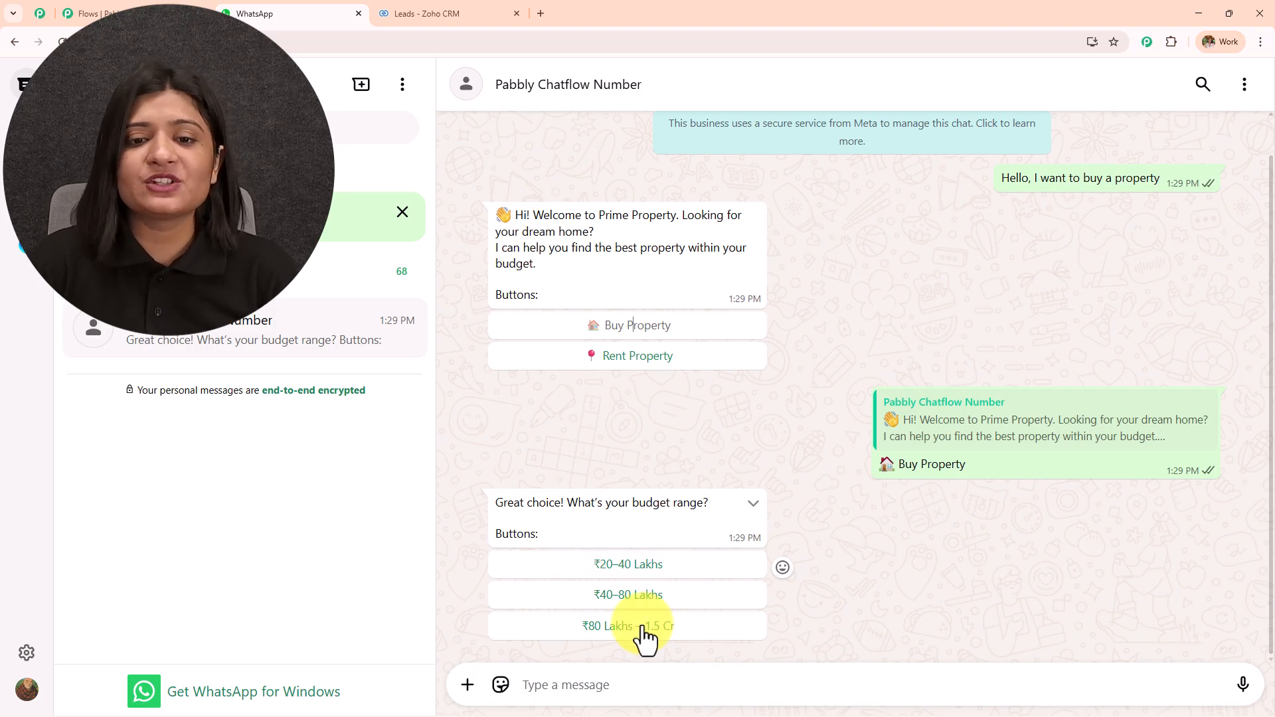
click(603, 356)
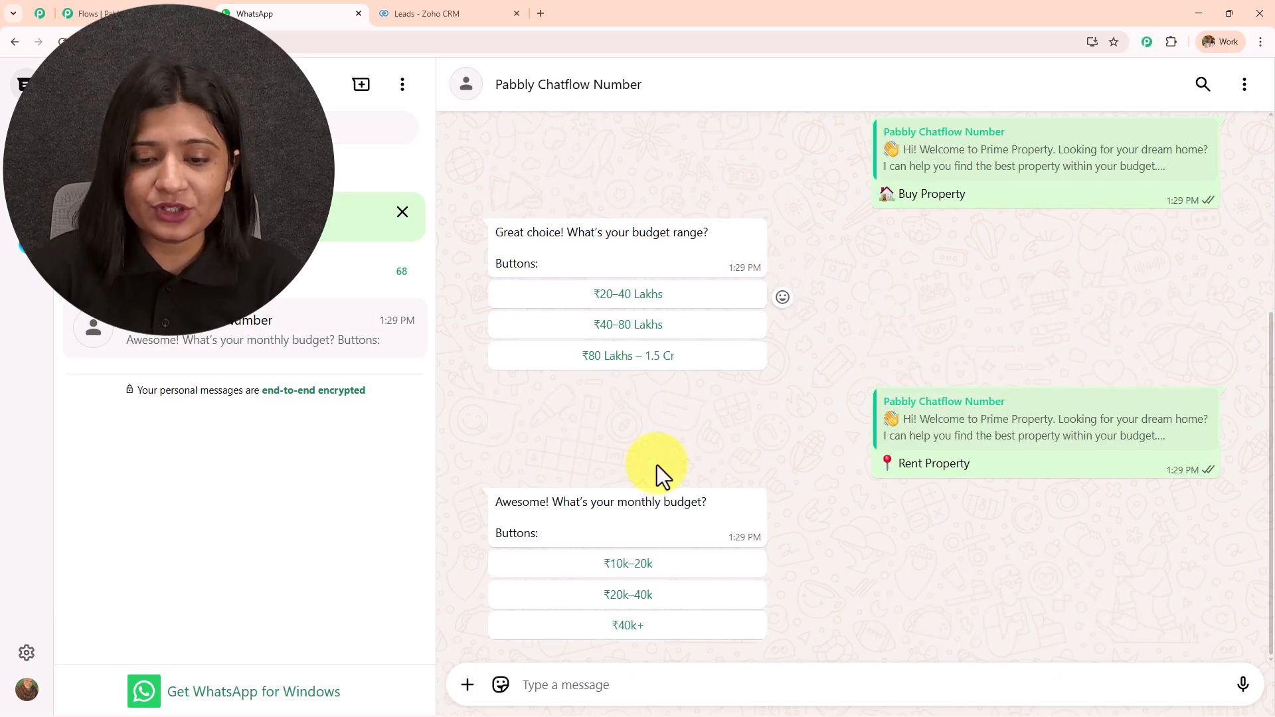
click(631, 626)
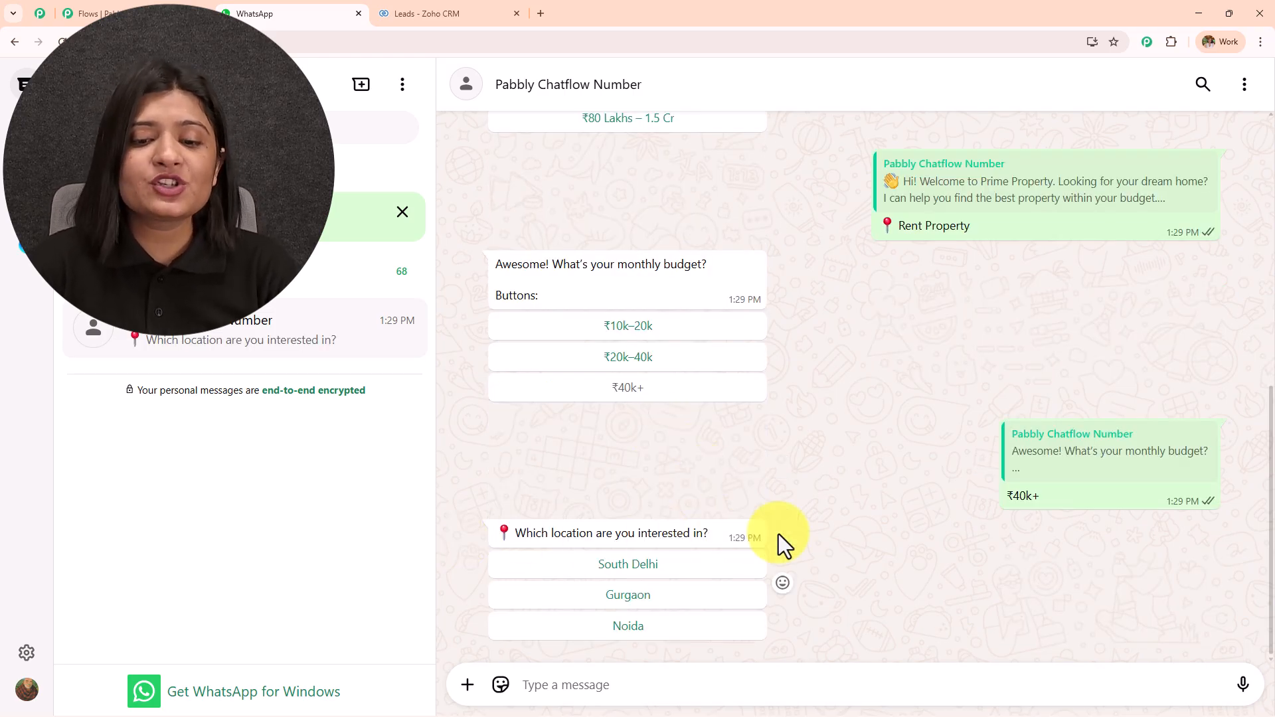
click(621, 596)
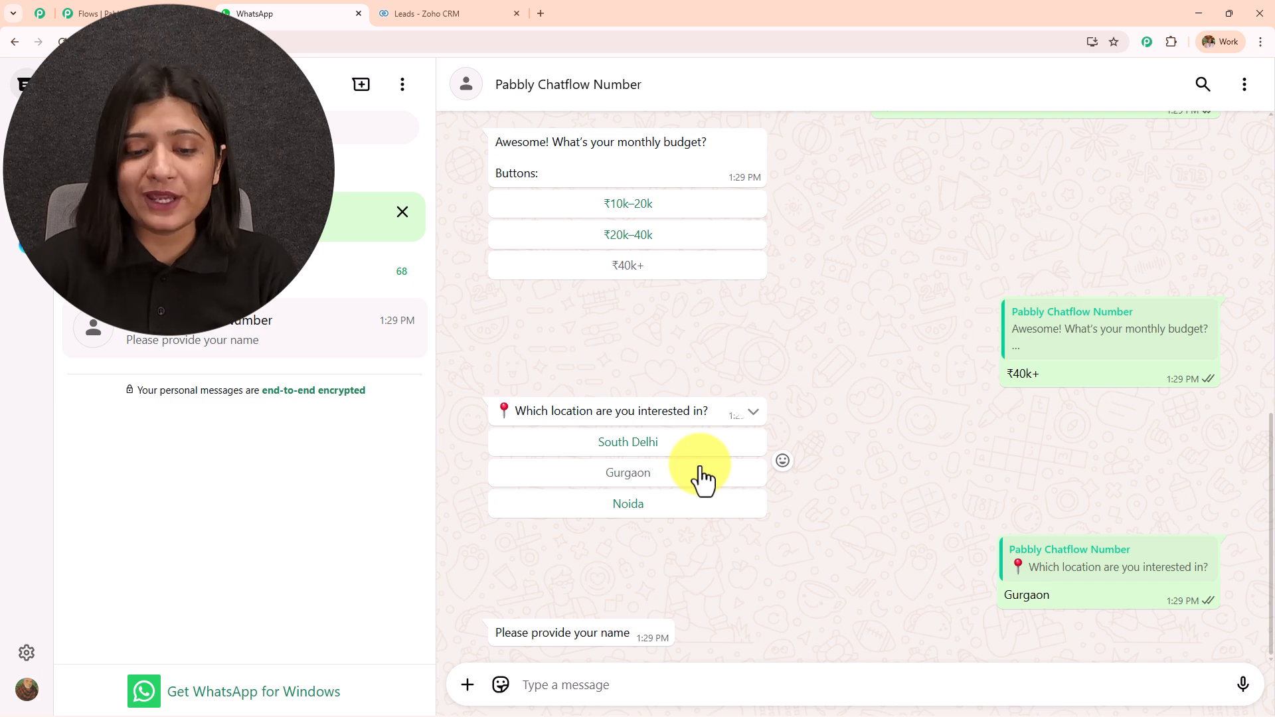
Reply to the chatbot with the lead's name and e-mail address
click(612, 674)
text(hSubh)
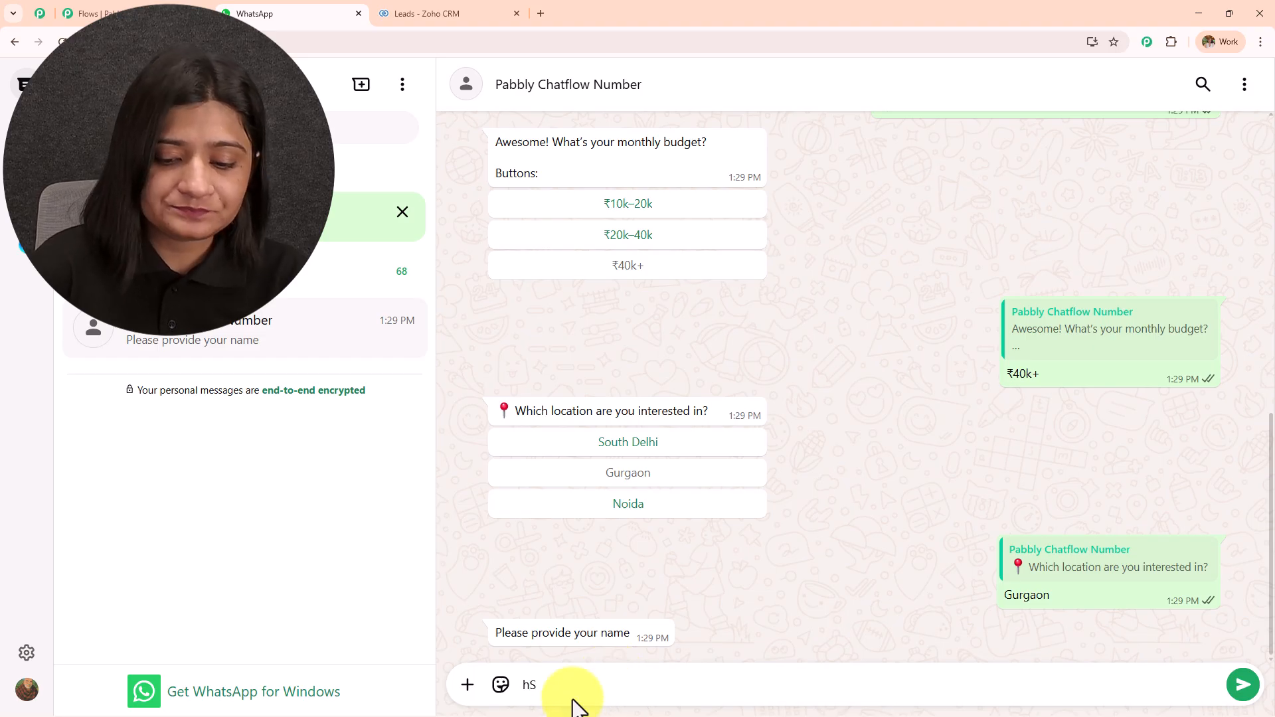
key(Return)
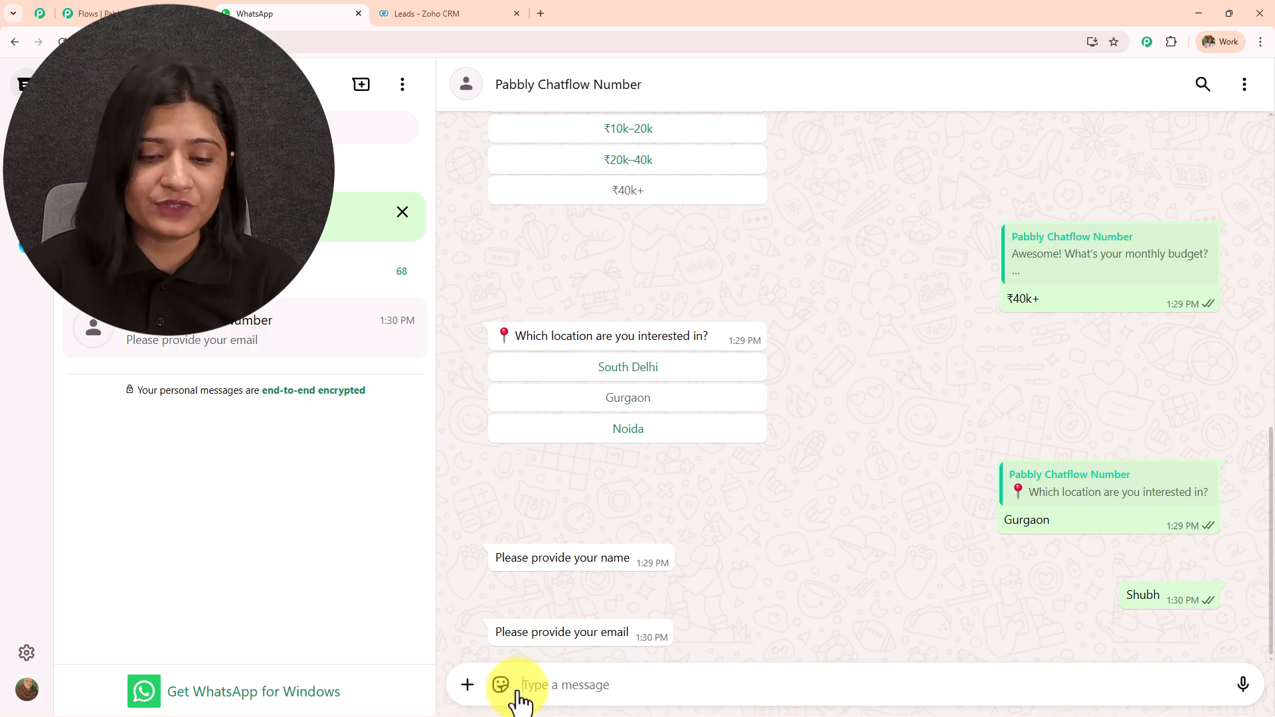
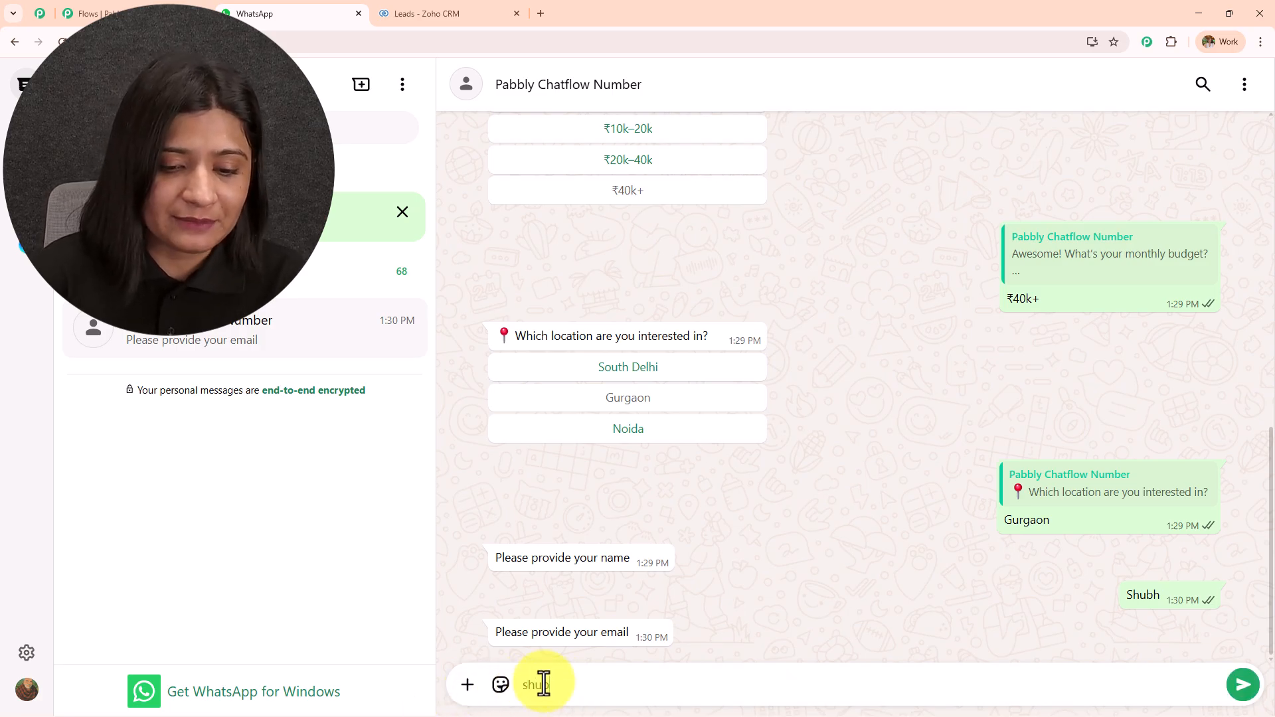
key(Return)
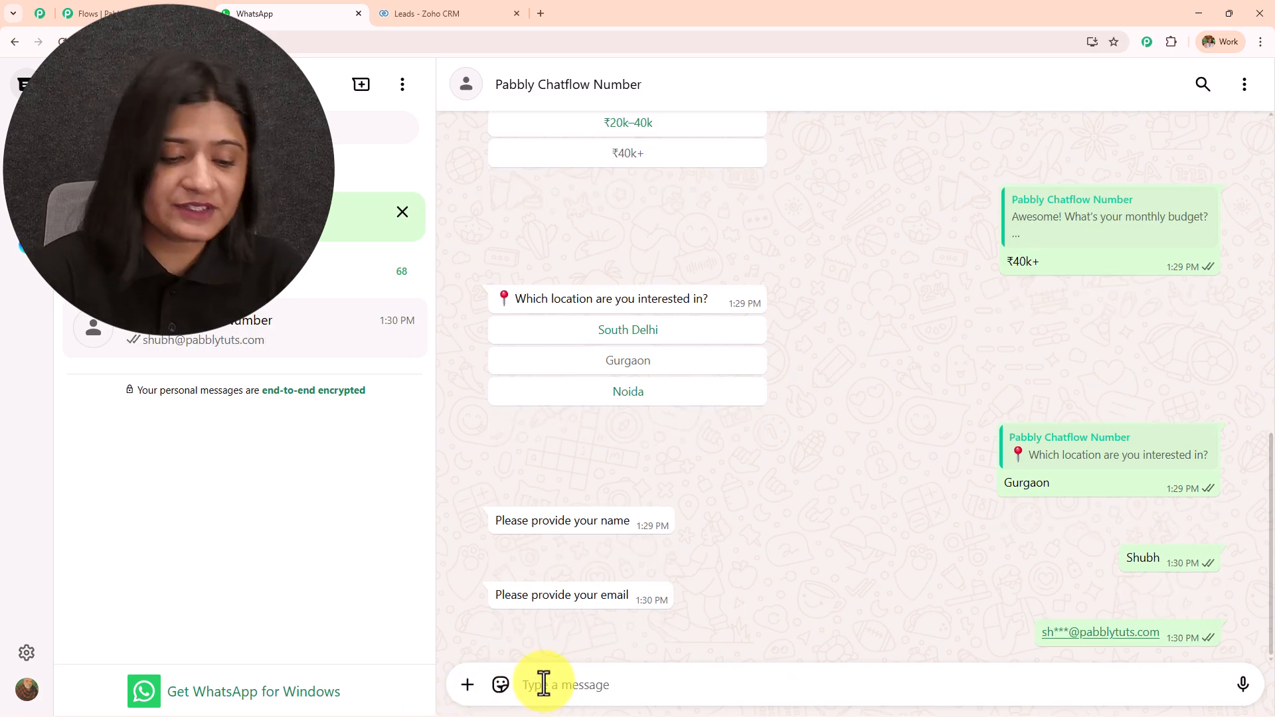
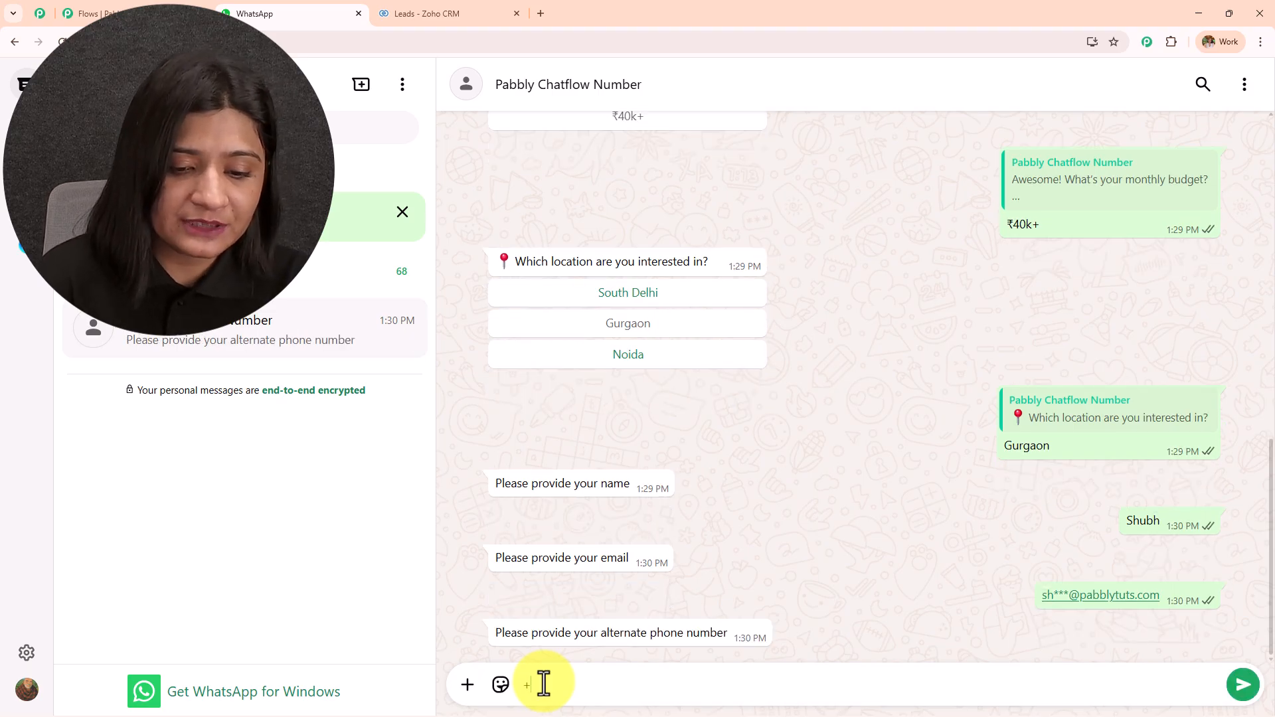
Send the alternate phone number and company 'Pabbly', then highlight the bot's thank-you reply
key(Return)
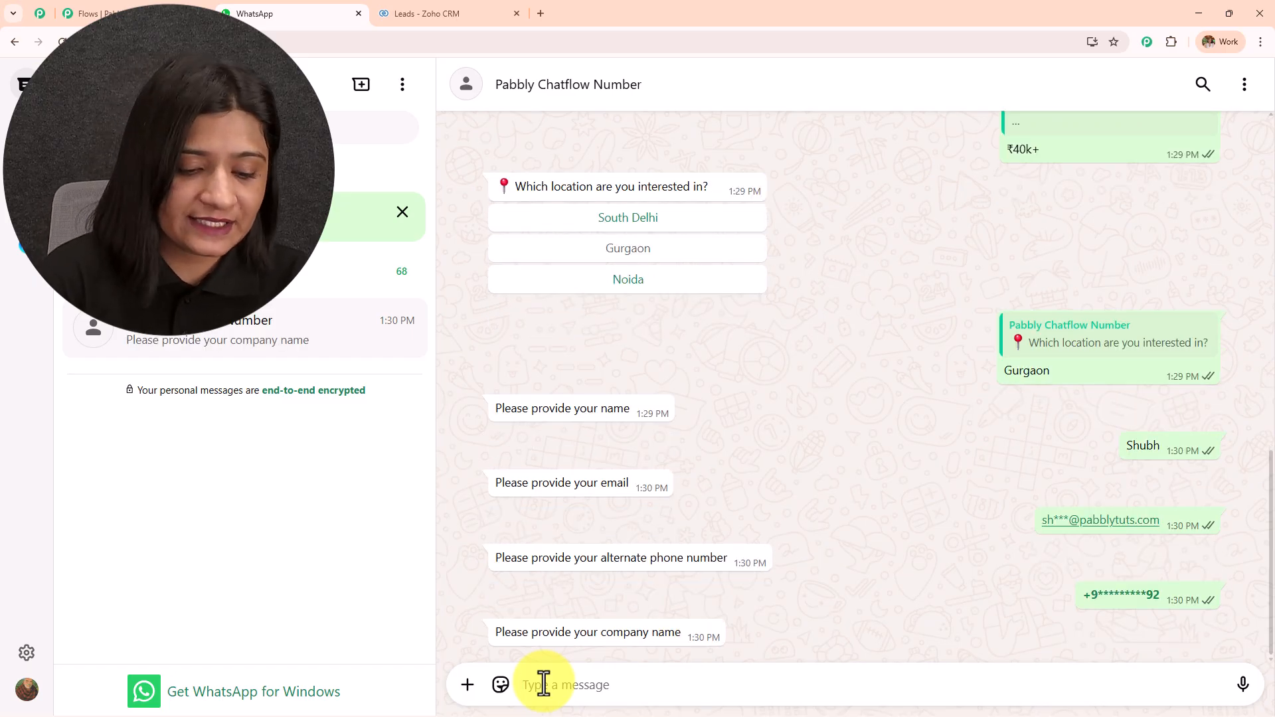
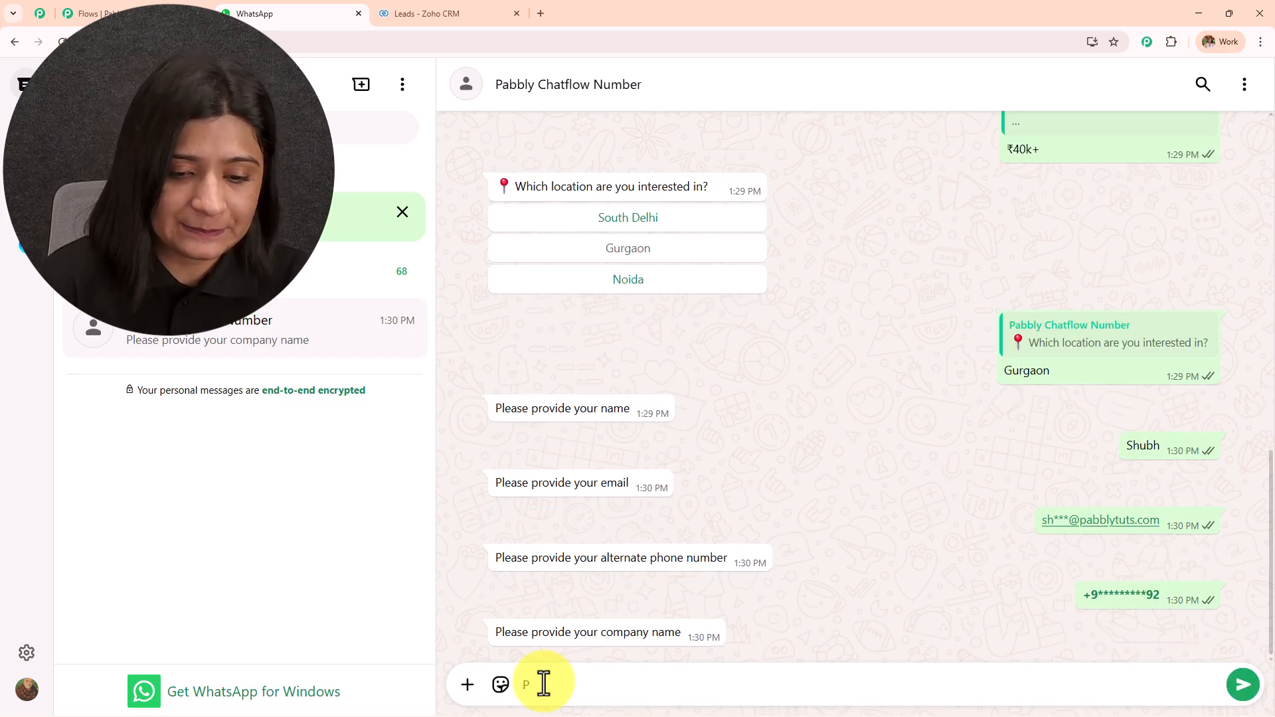
key(Return)
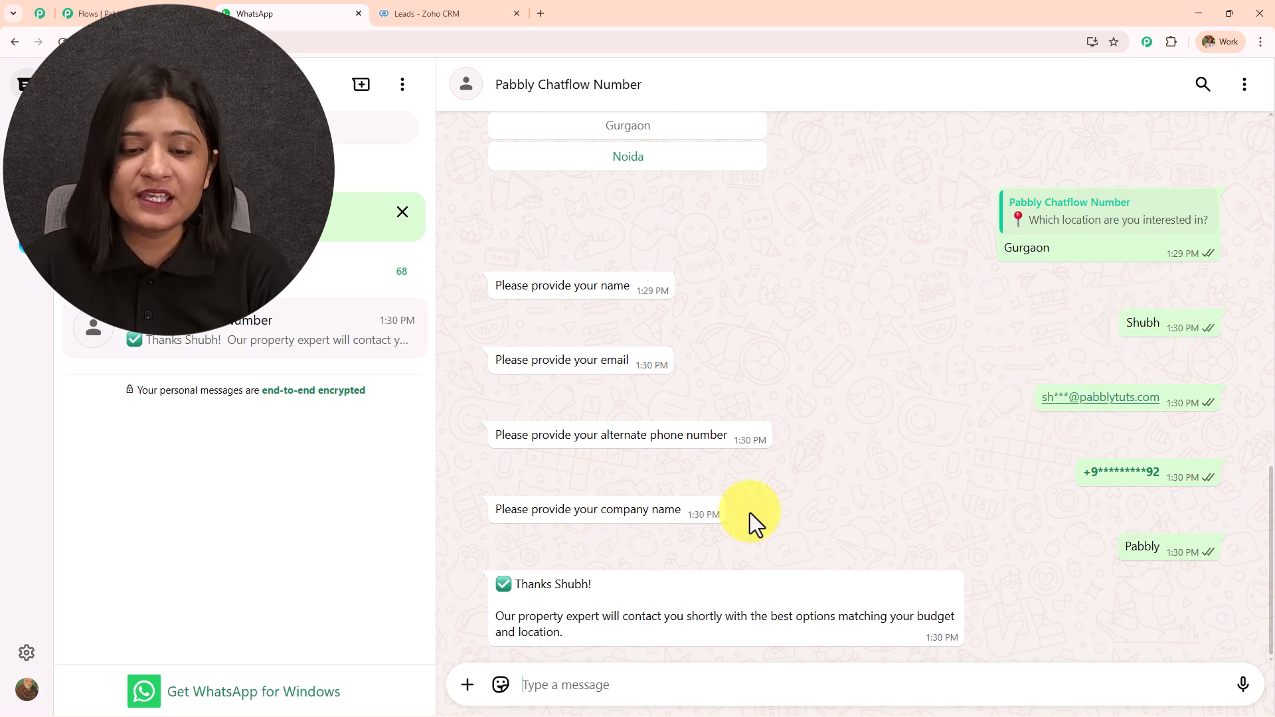
drag(512, 584, 650, 580)
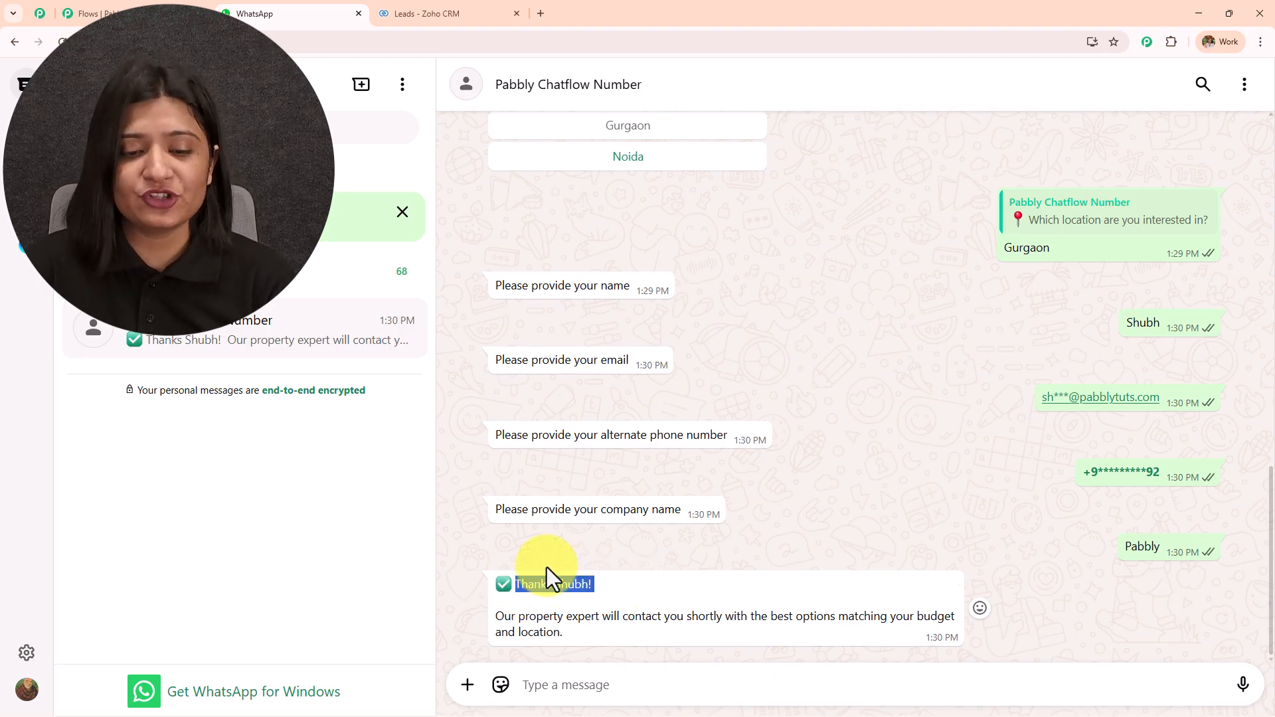
drag(497, 617, 593, 635)
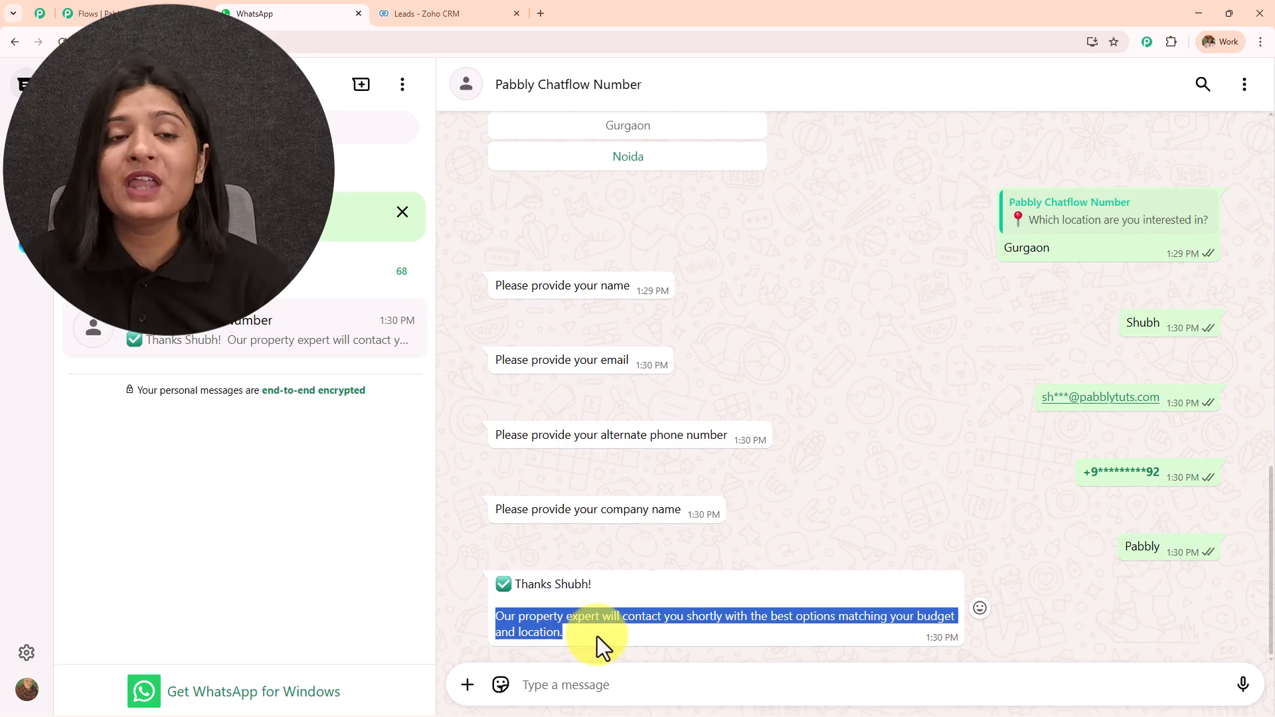
Reload the Zoho CRM leads list and open the new lead showing company Pabbly, e-mail and phone
click(421, 13)
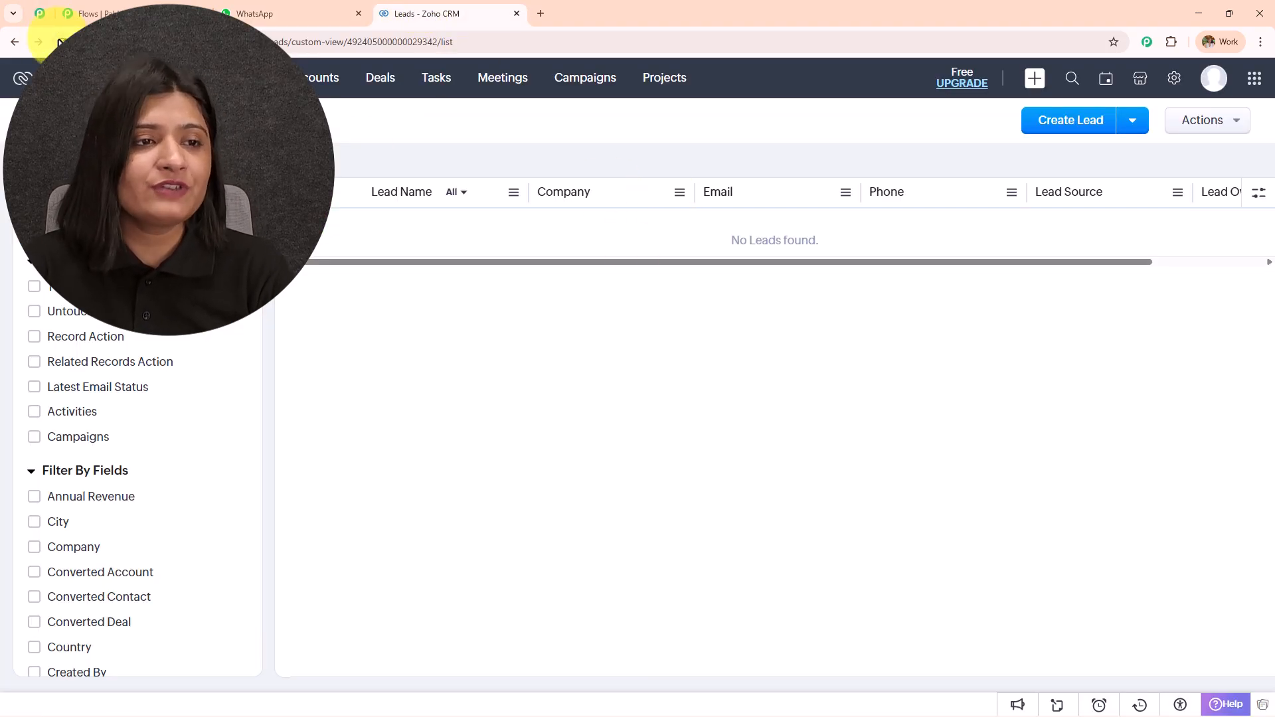
click(59, 42)
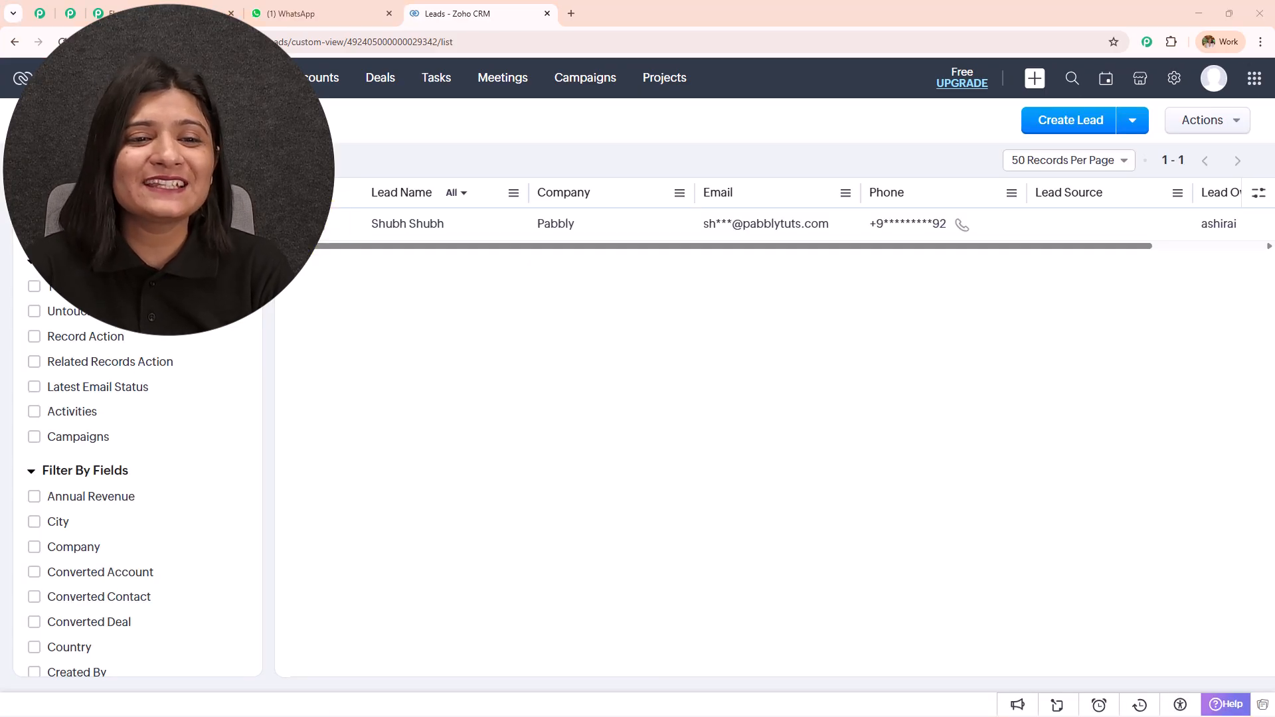
click(397, 226)
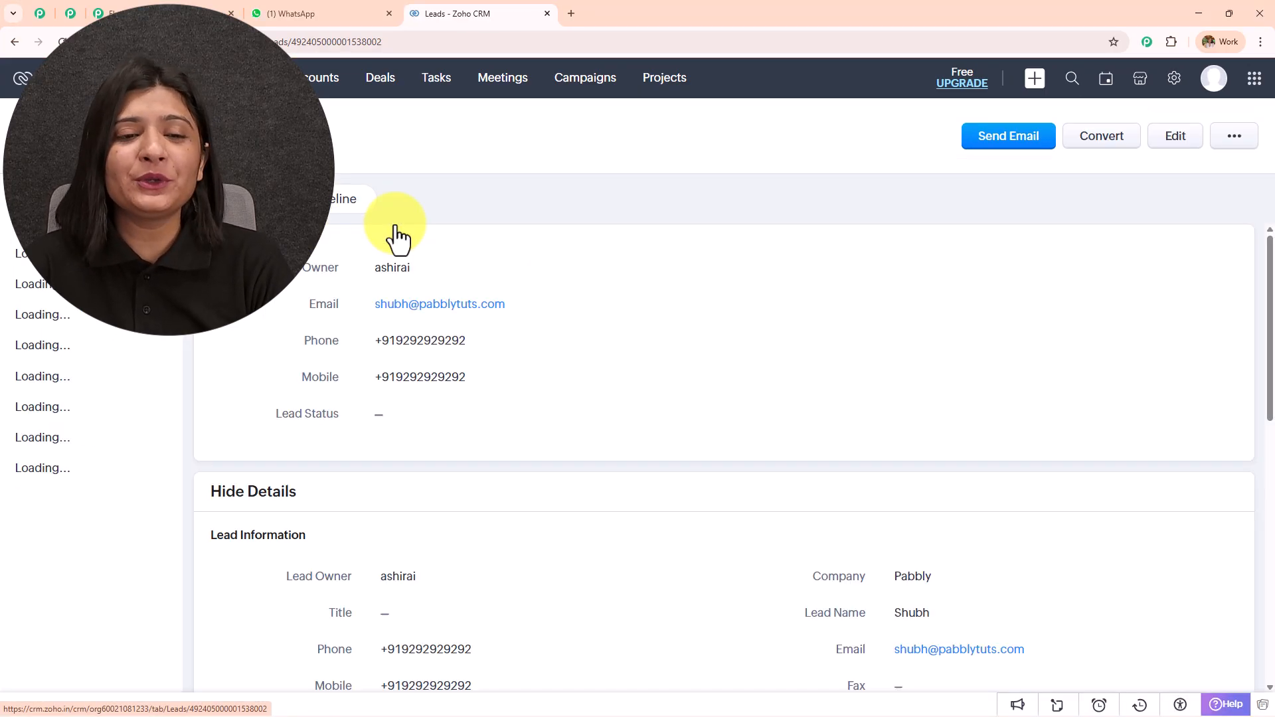
scroll(697, 358, down, 1)
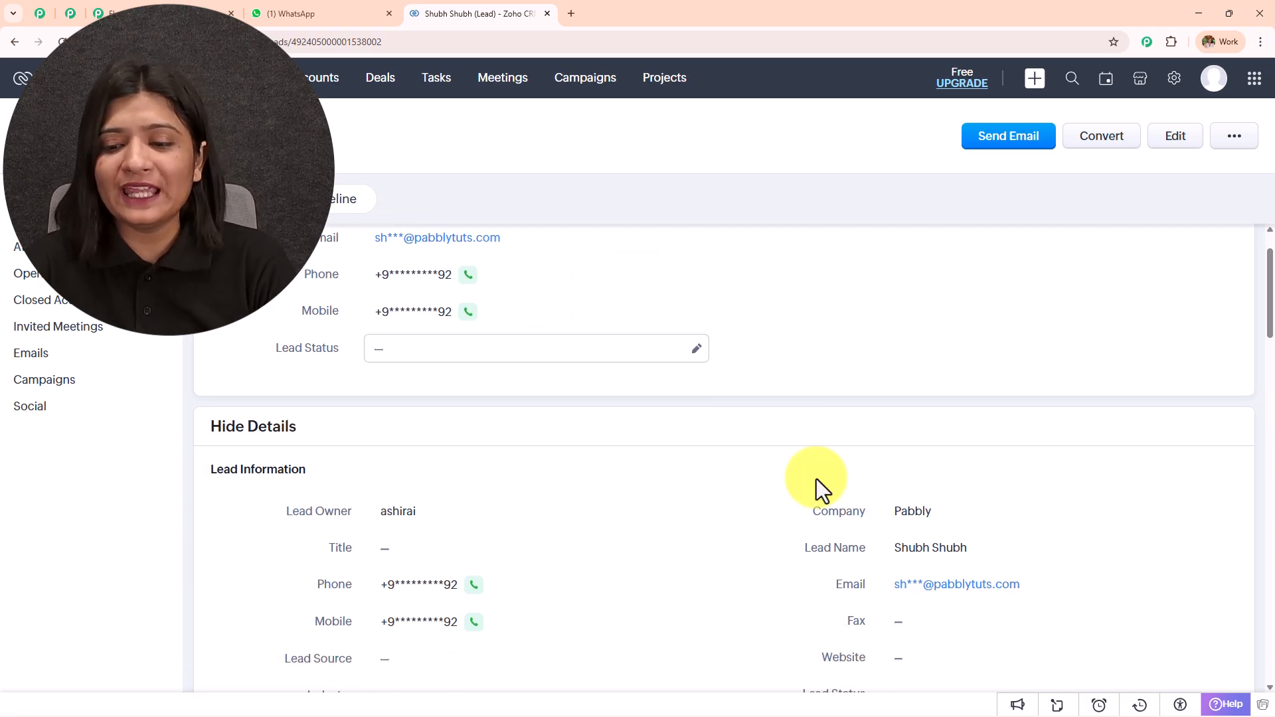
scroll(939, 541, down, 2)
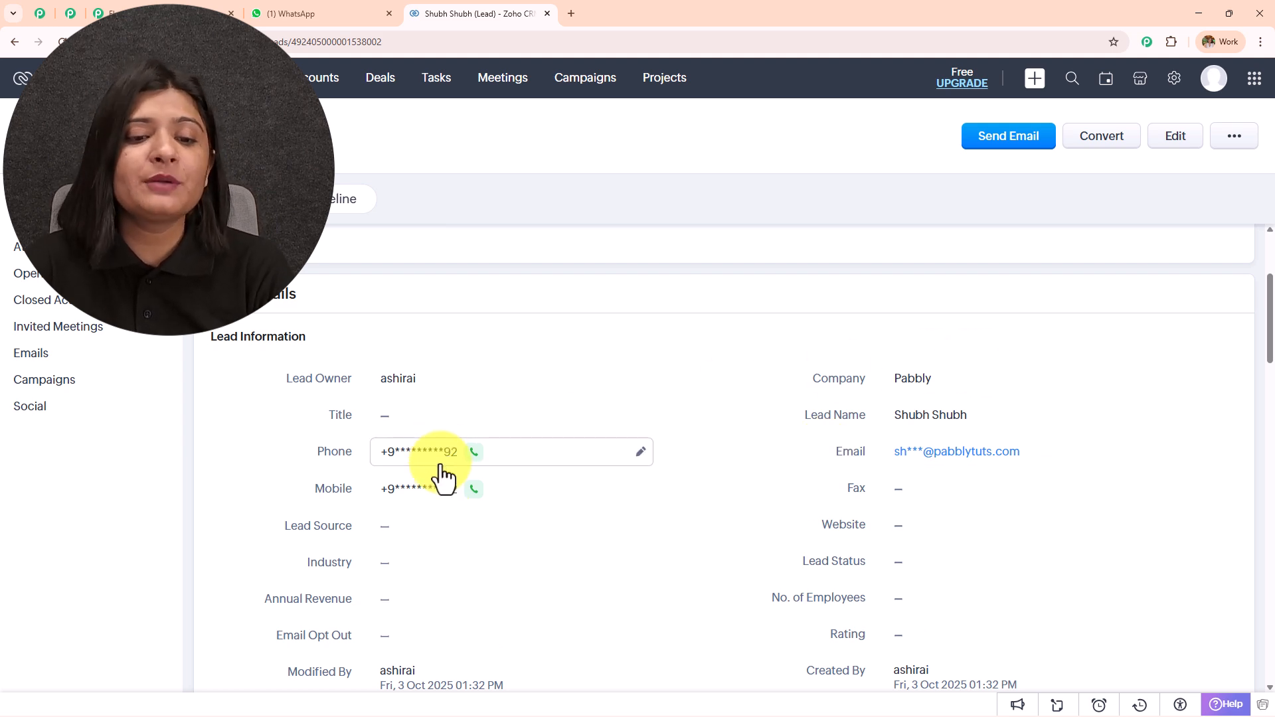
scroll(486, 504, down, 1)
scroll(485, 505, down, 2)
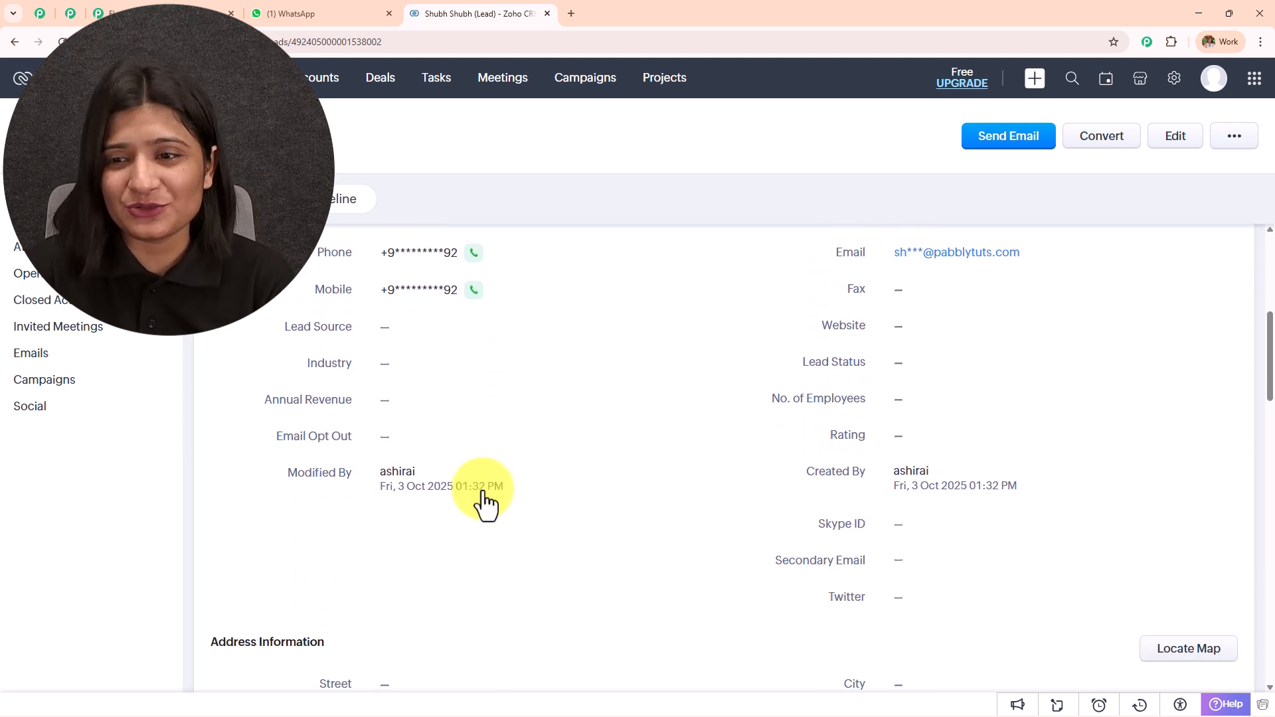
scroll(484, 503, up, 1)
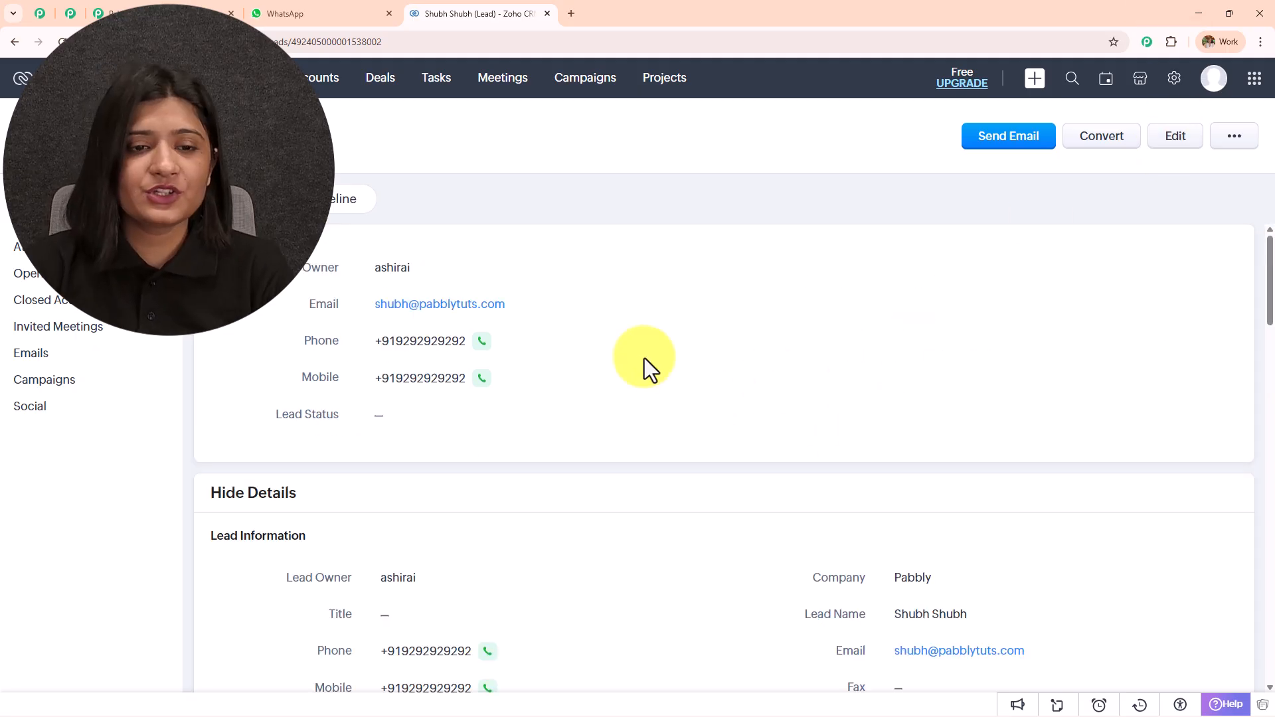
scroll(645, 357, down, 2)
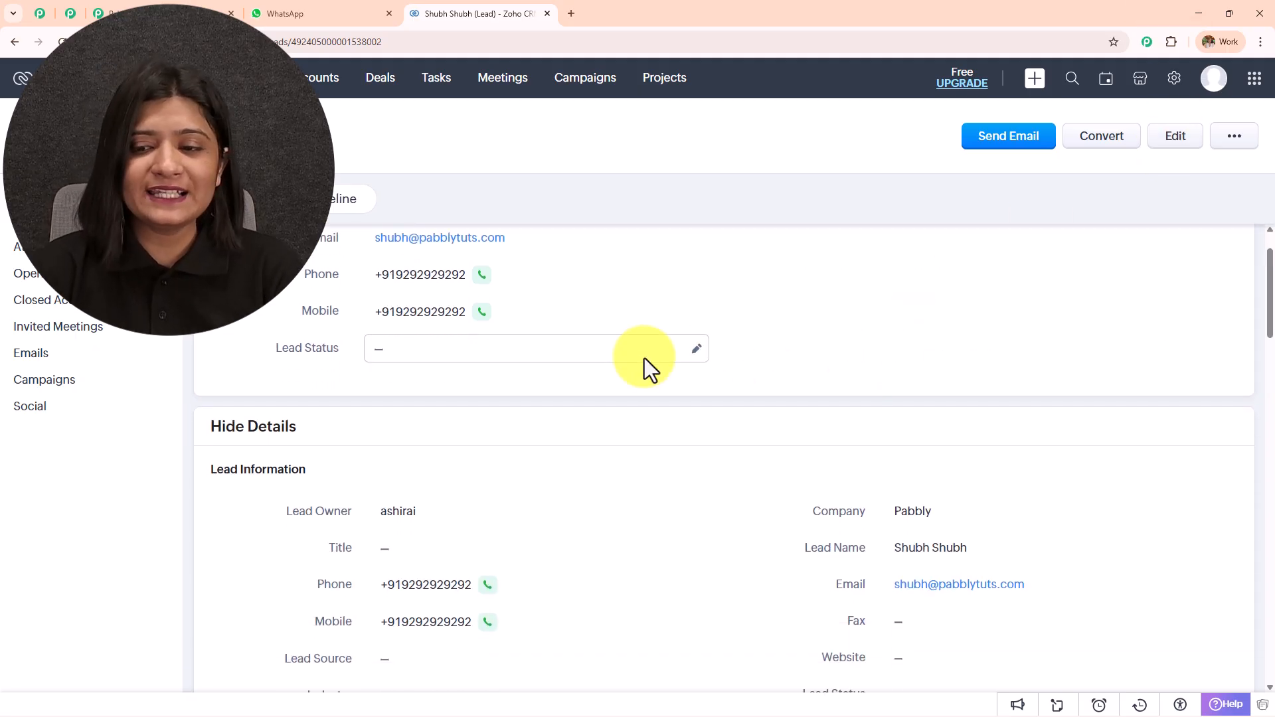
Compare the WhatsApp chatbot conversation with the new lead's details in Zoho CRM
scroll(899, 385, down, 2)
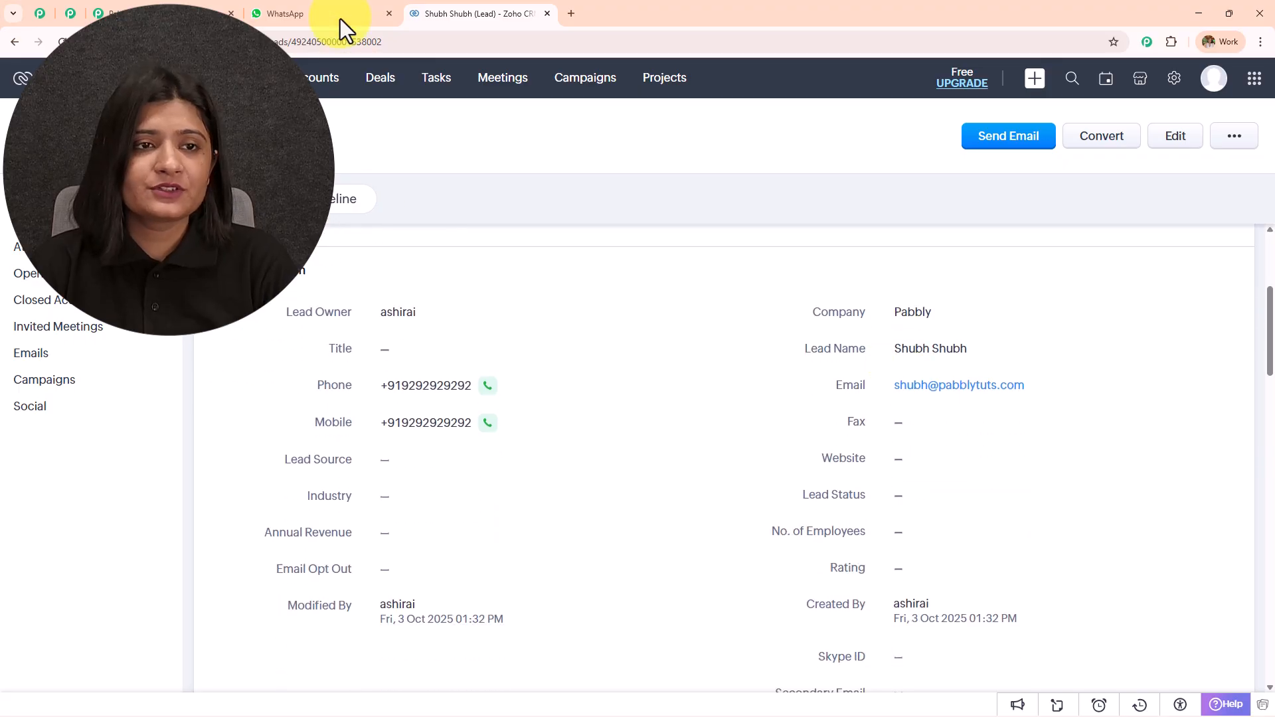
click(345, 14)
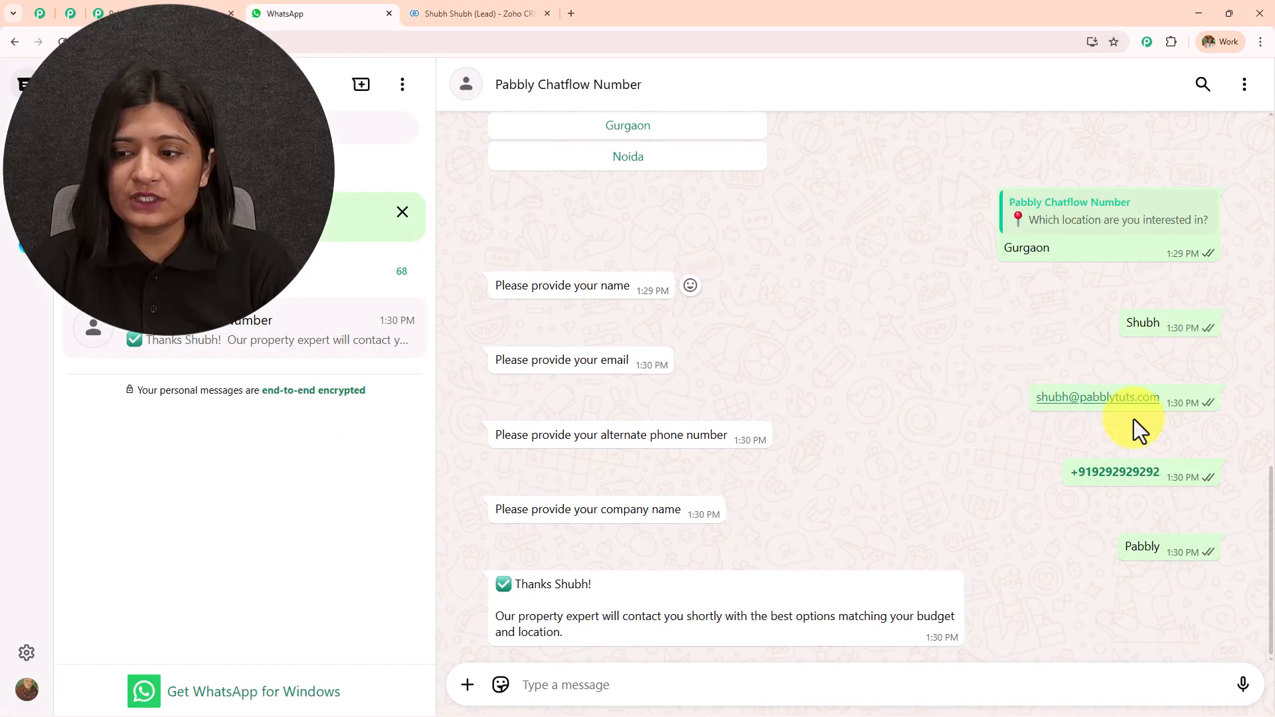
click(494, 13)
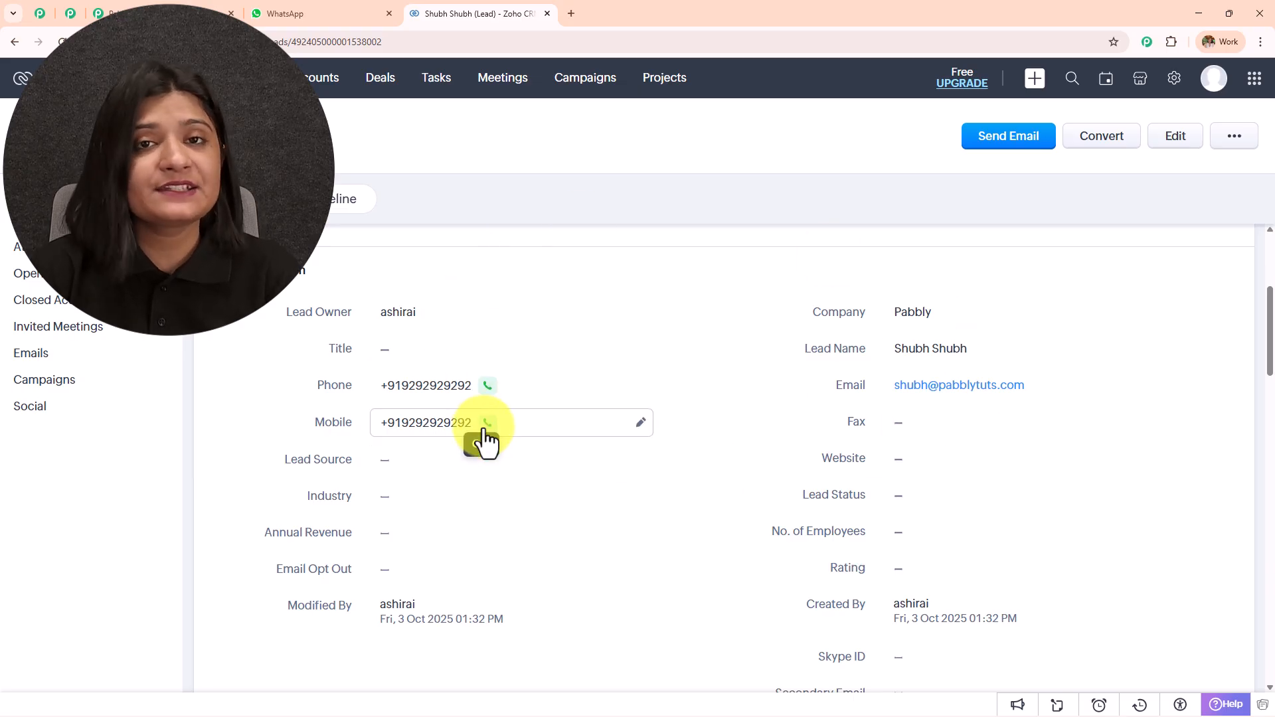
click(281, 12)
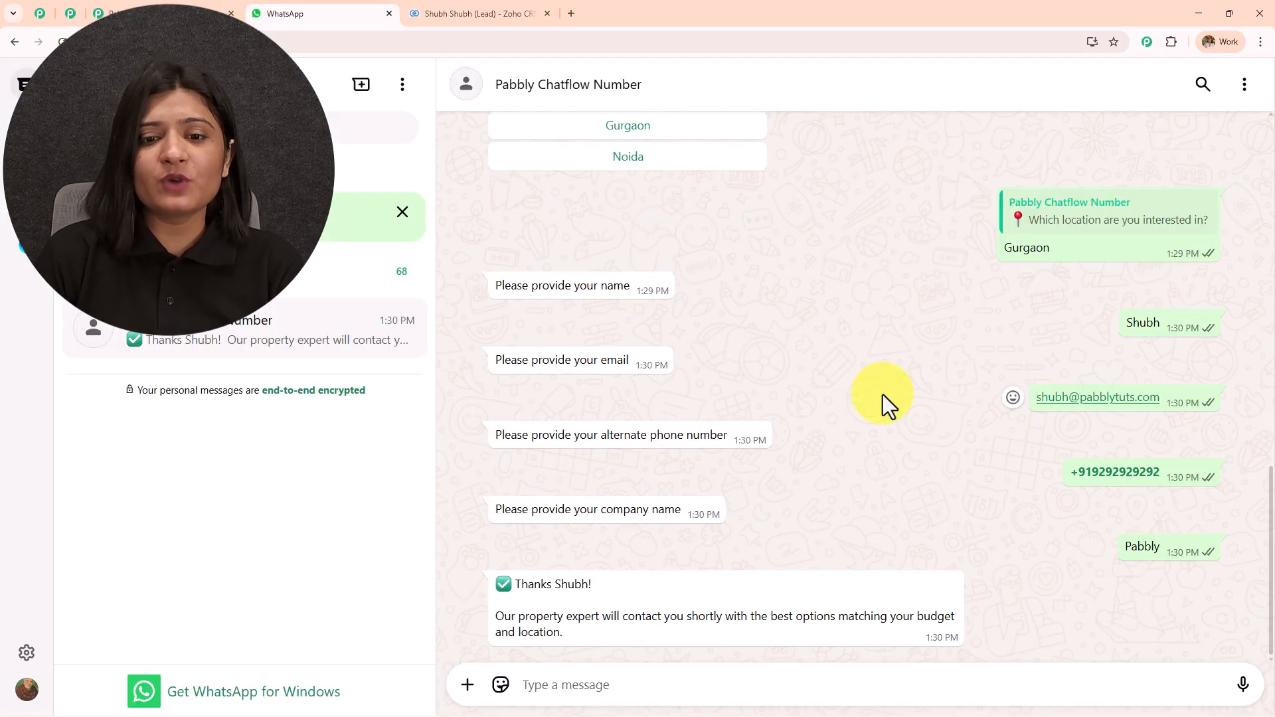
Review the full chat again, recheck the lead in Zoho CRM, and open a blank browser tab
scroll(883, 395, up, 5)
scroll(883, 395, up, 8)
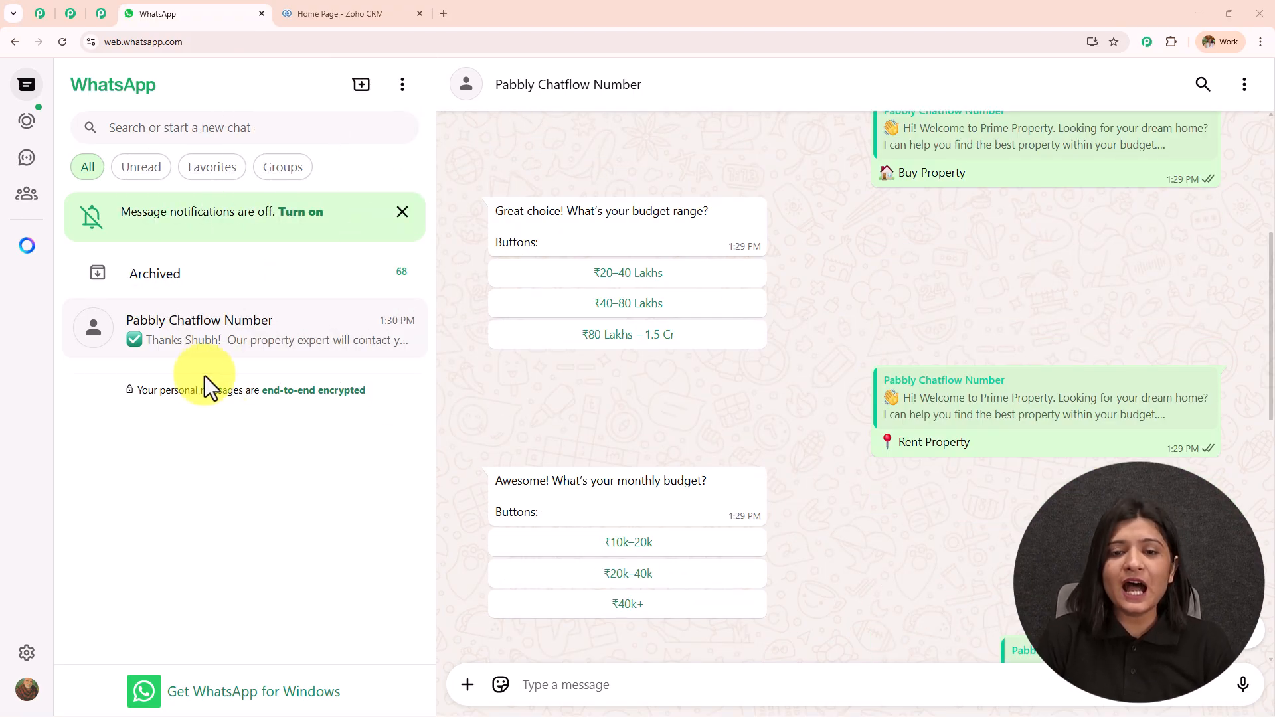
scroll(870, 323, down, 4)
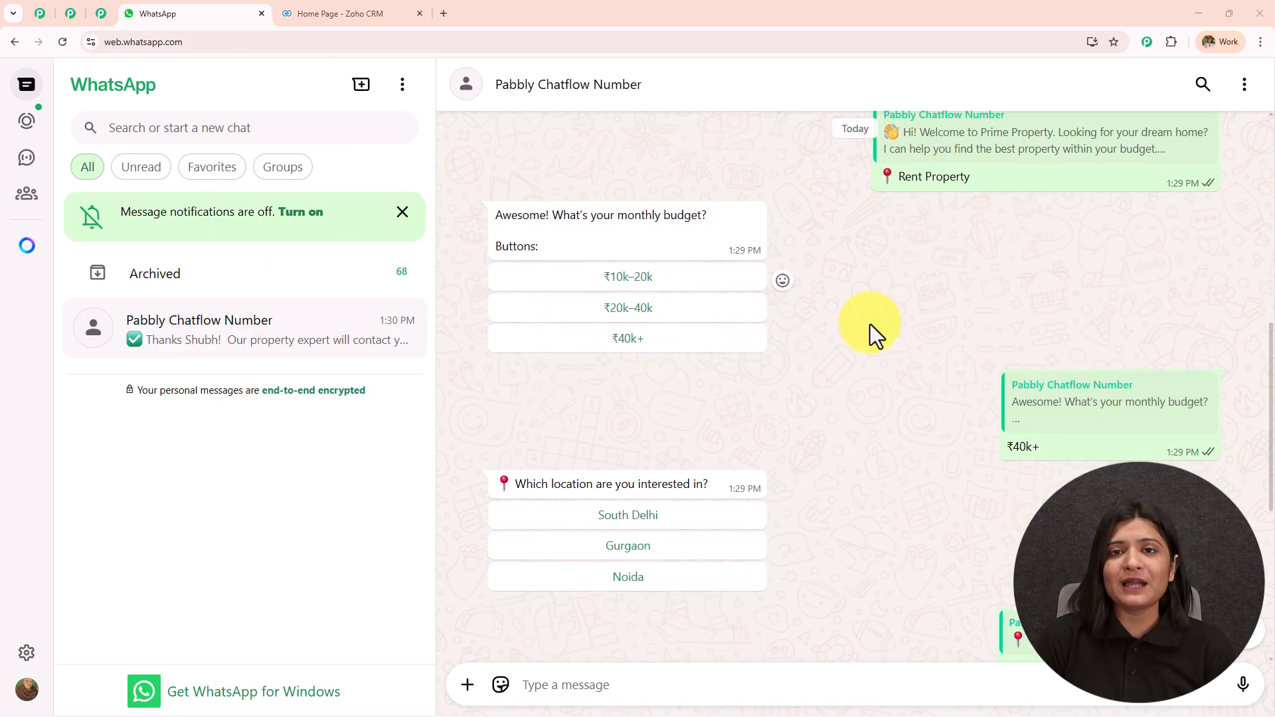
scroll(870, 324, down, 1)
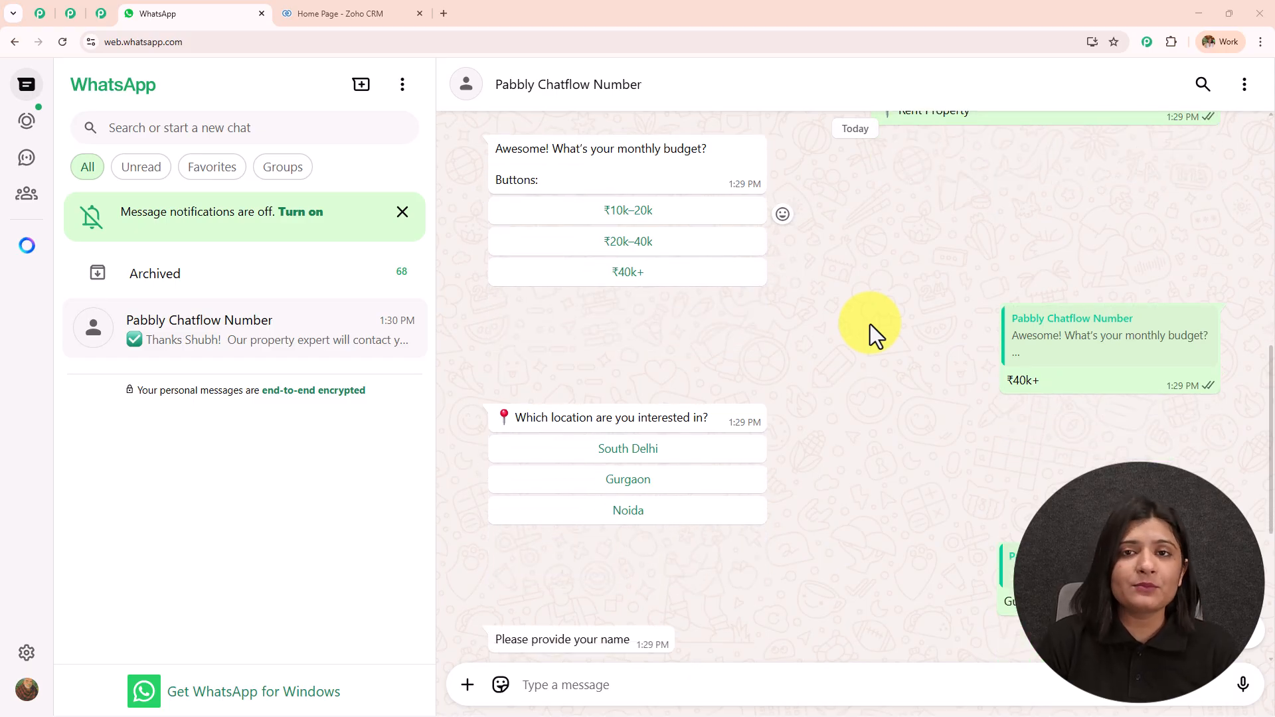
scroll(870, 324, down, 2)
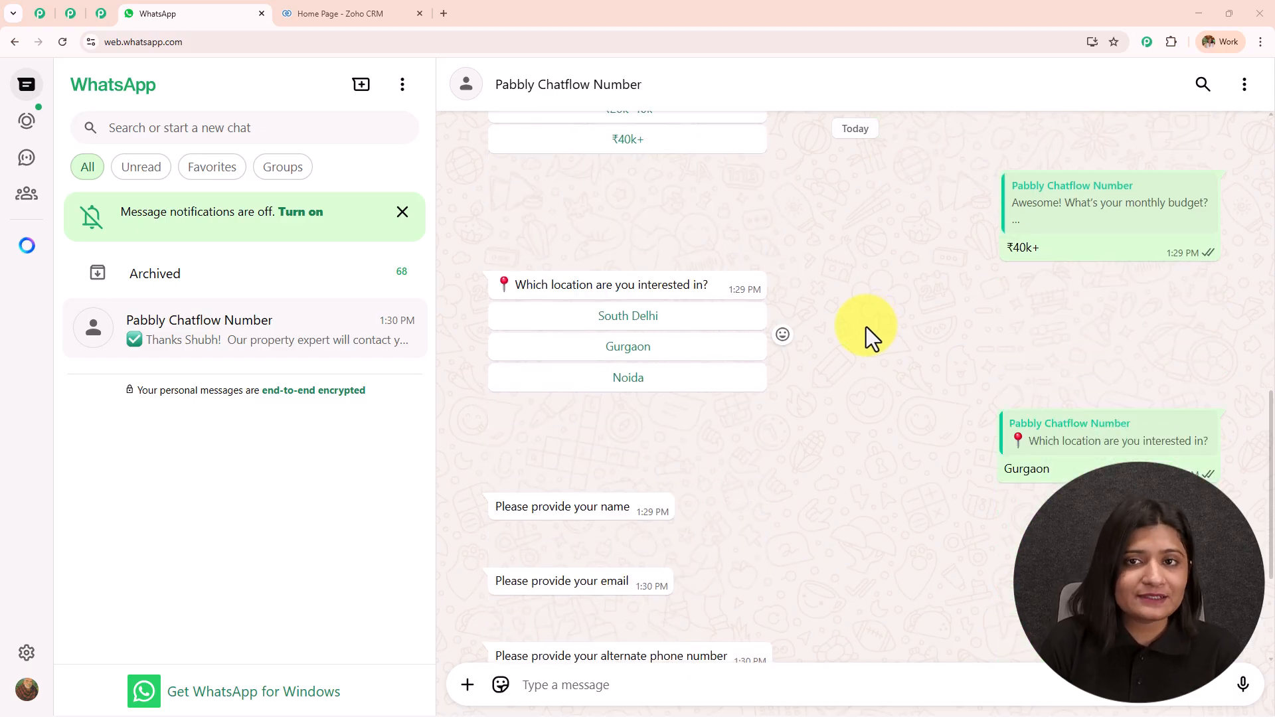
scroll(866, 327, down, 3)
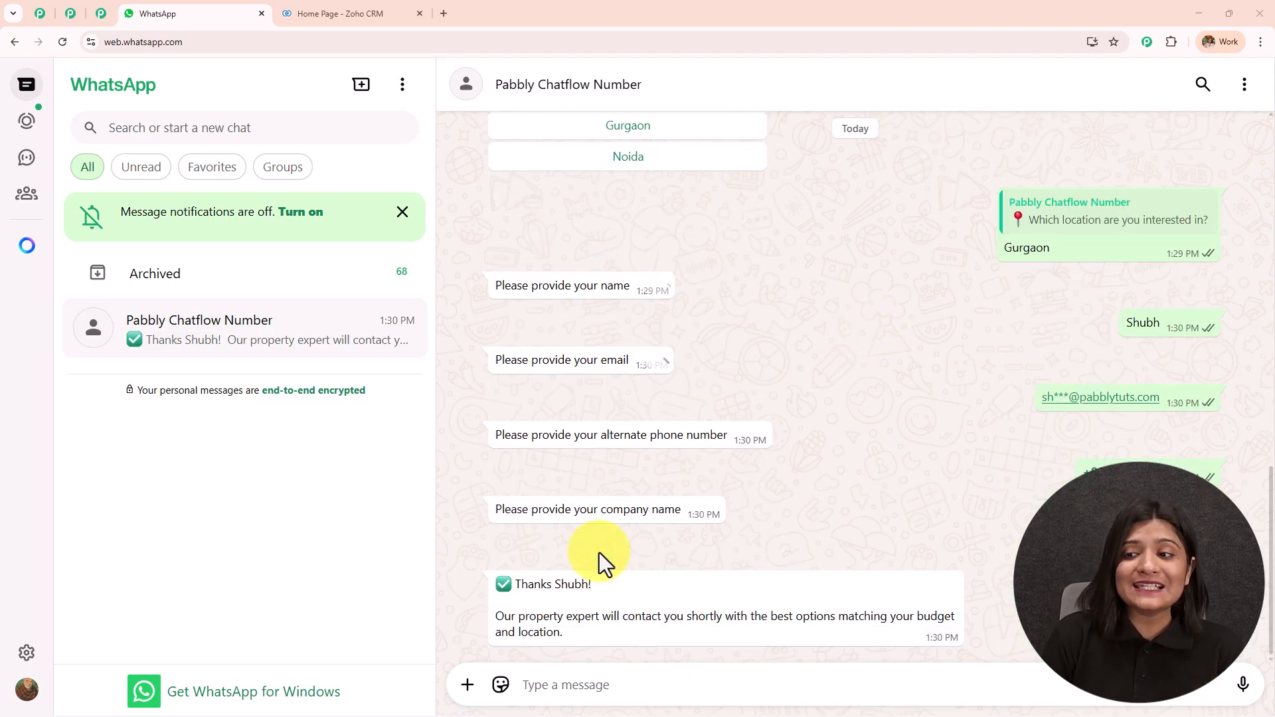
click(393, 12)
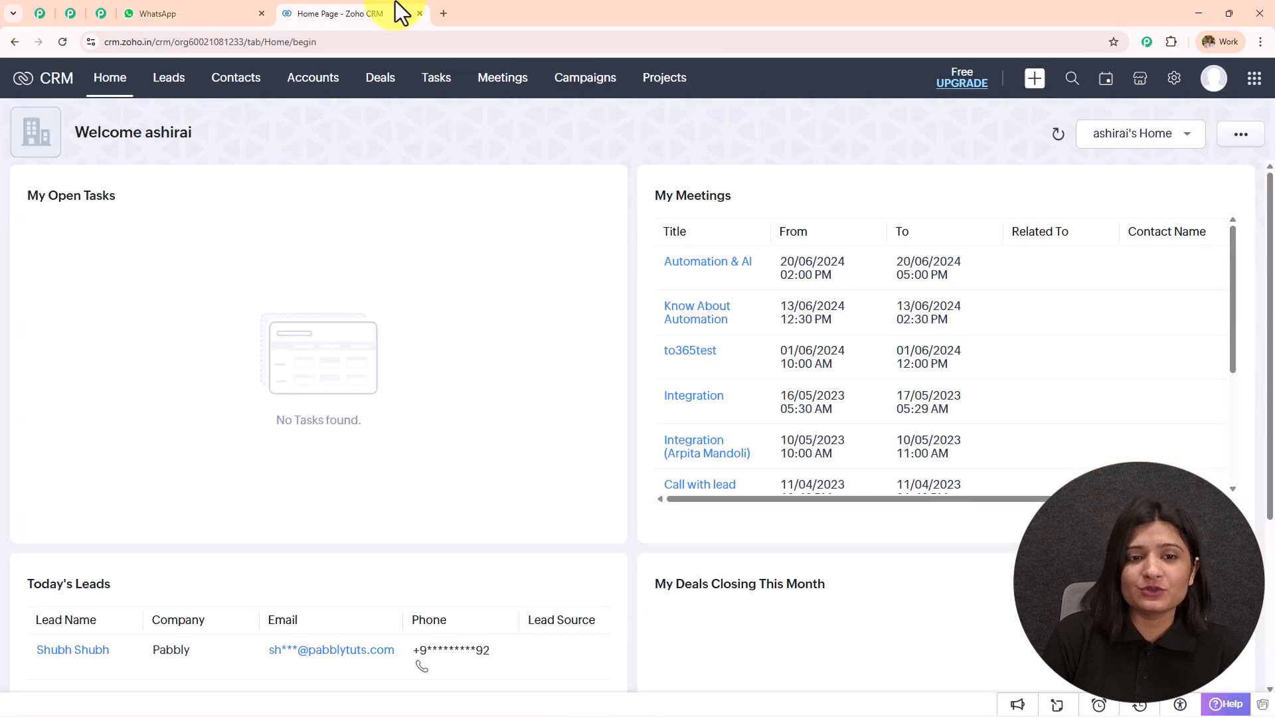
click(178, 12)
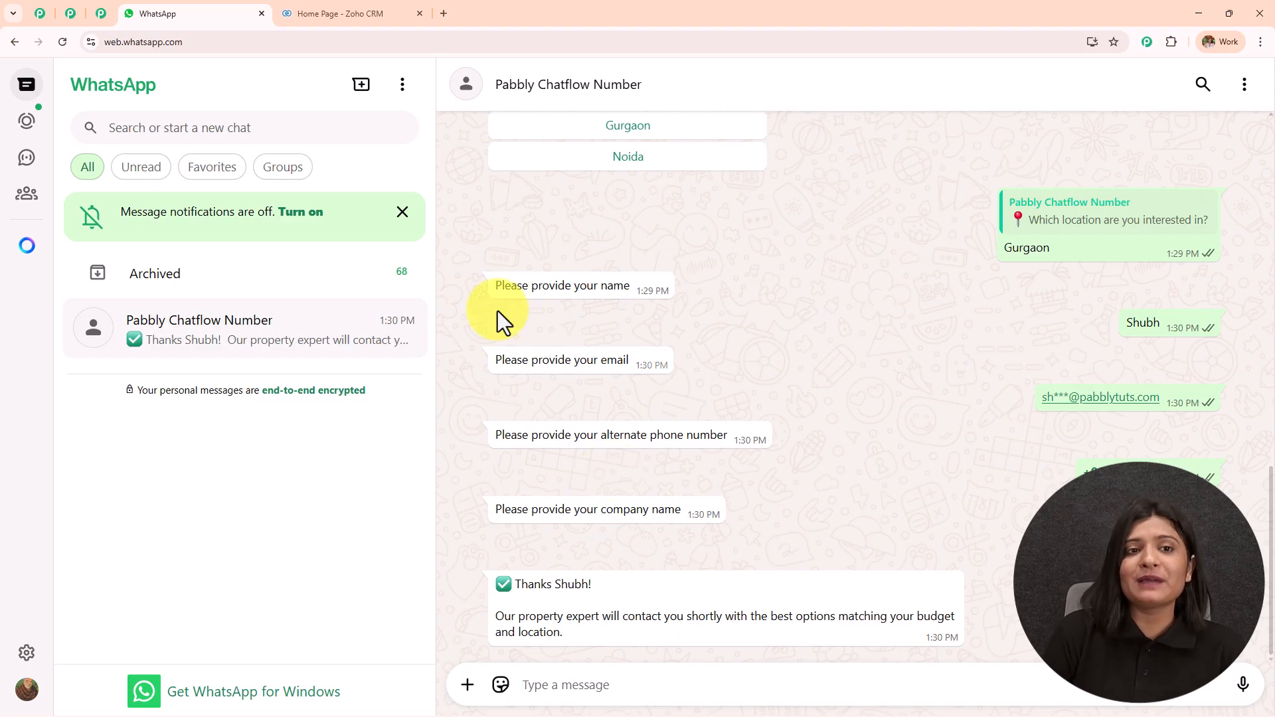
click(444, 13)
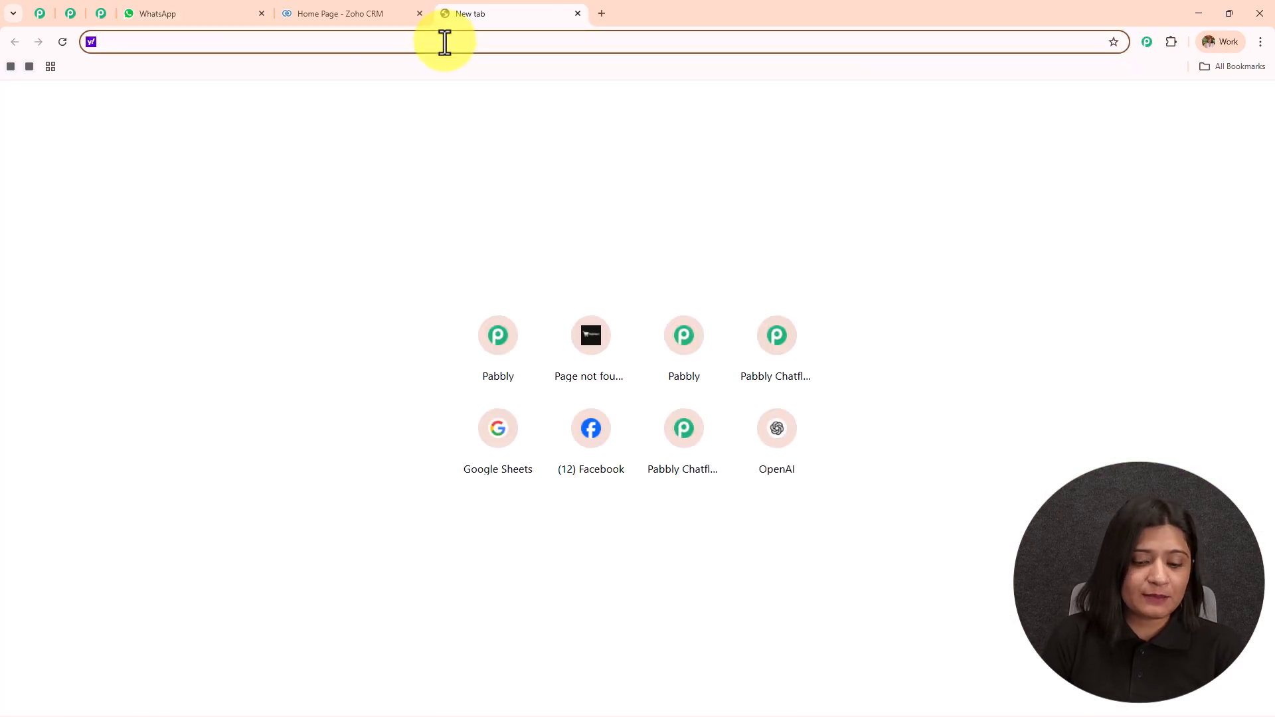
Load the Pabbly Chatflow website and switch to the Pabbly Community page
text(www)
key(Return)
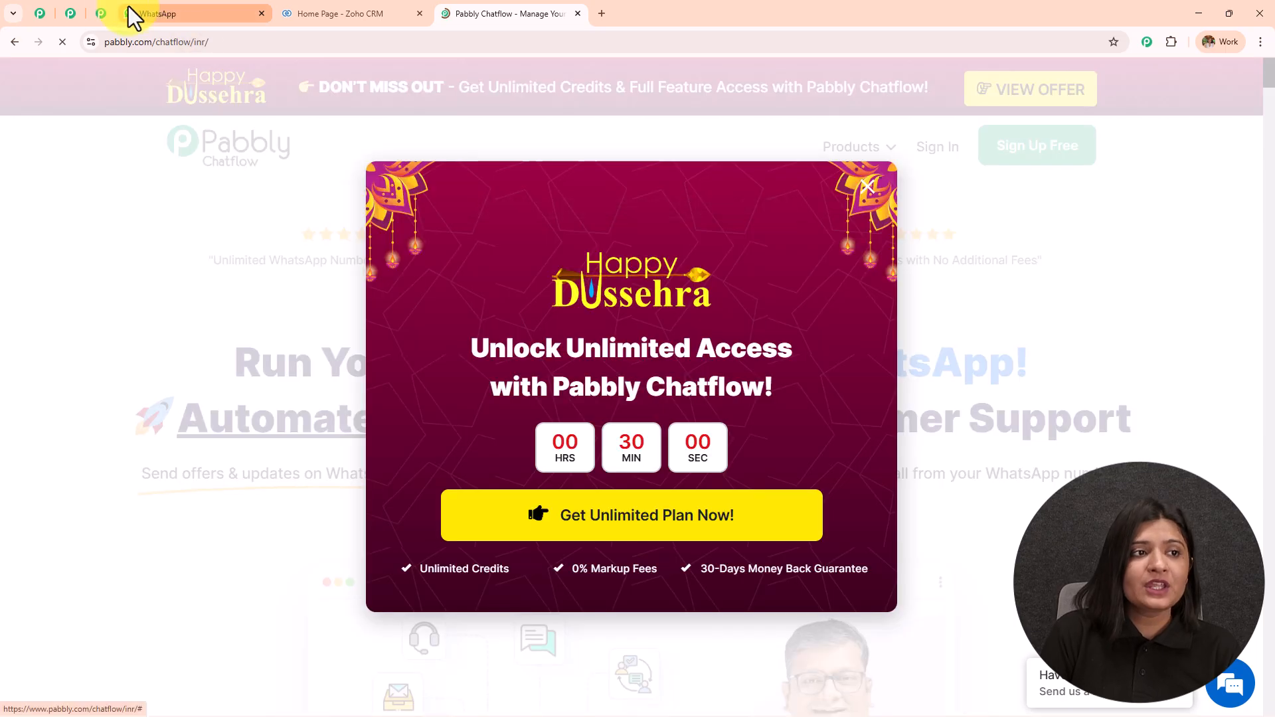
click(103, 15)
Scroll down the Pabbly Community page through the benefits of joining
scroll(373, 369, down, 8)
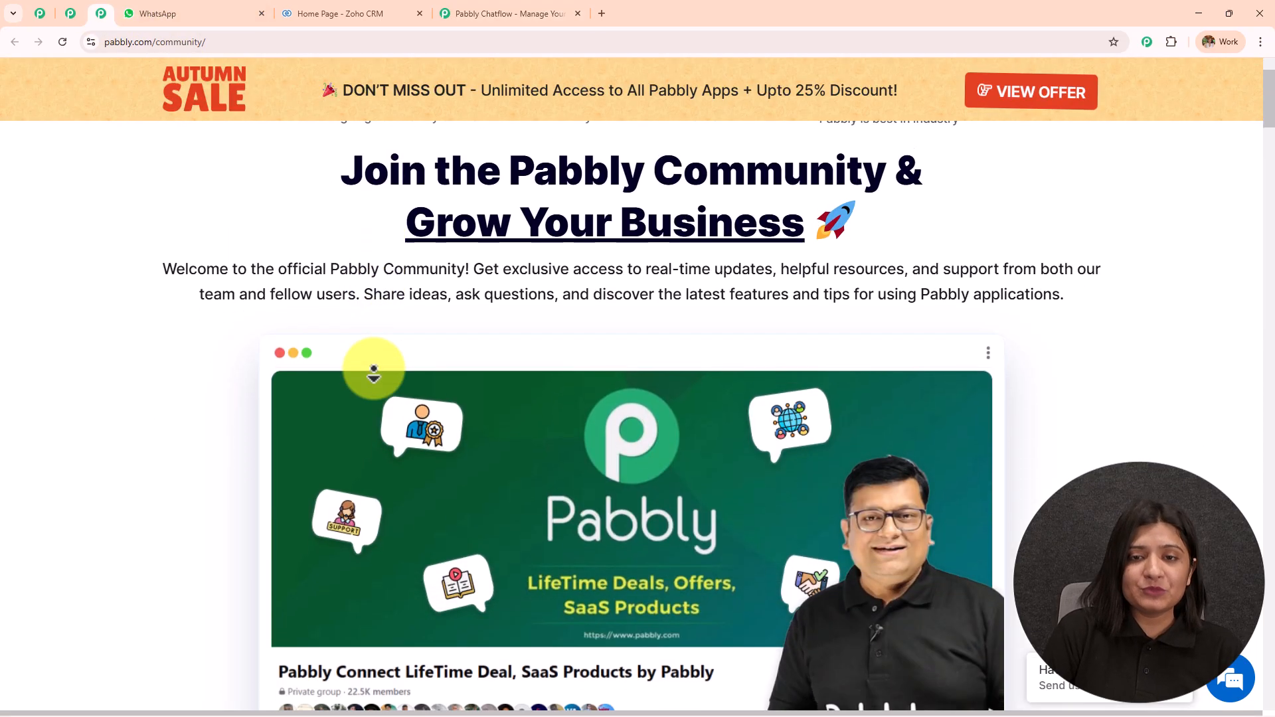
scroll(373, 370, down, 7)
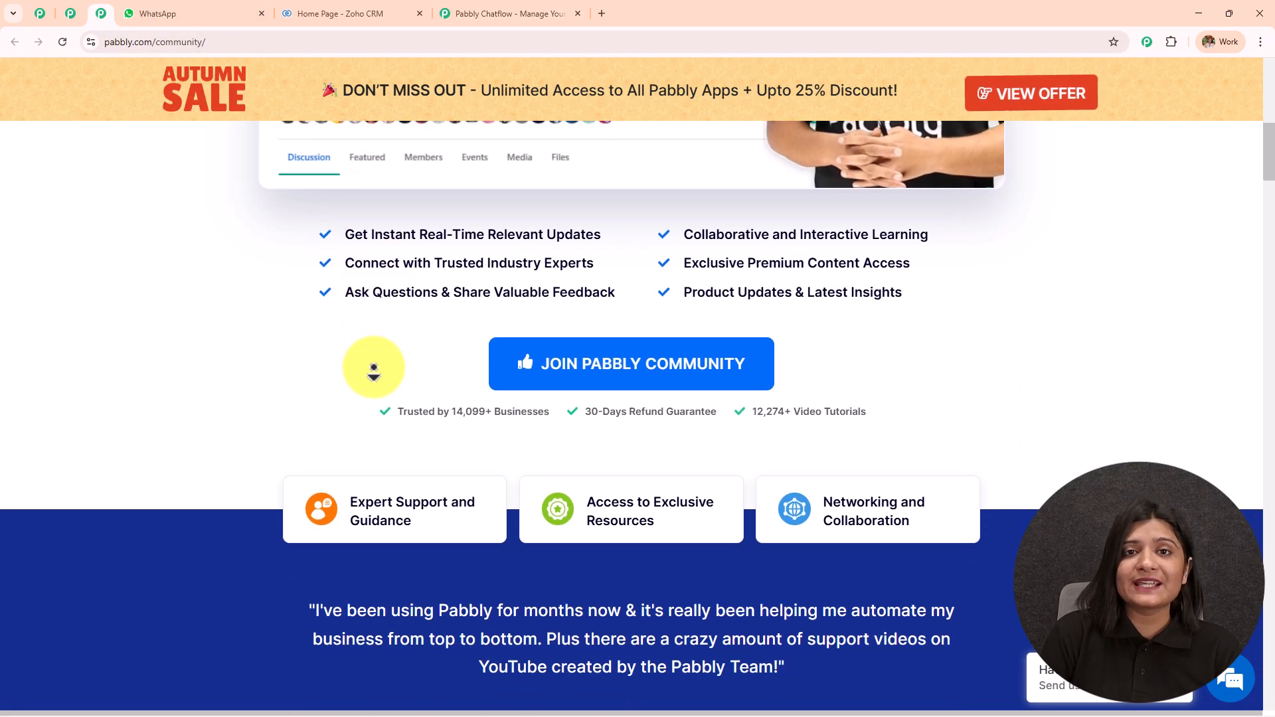
scroll(370, 359, down, 5)
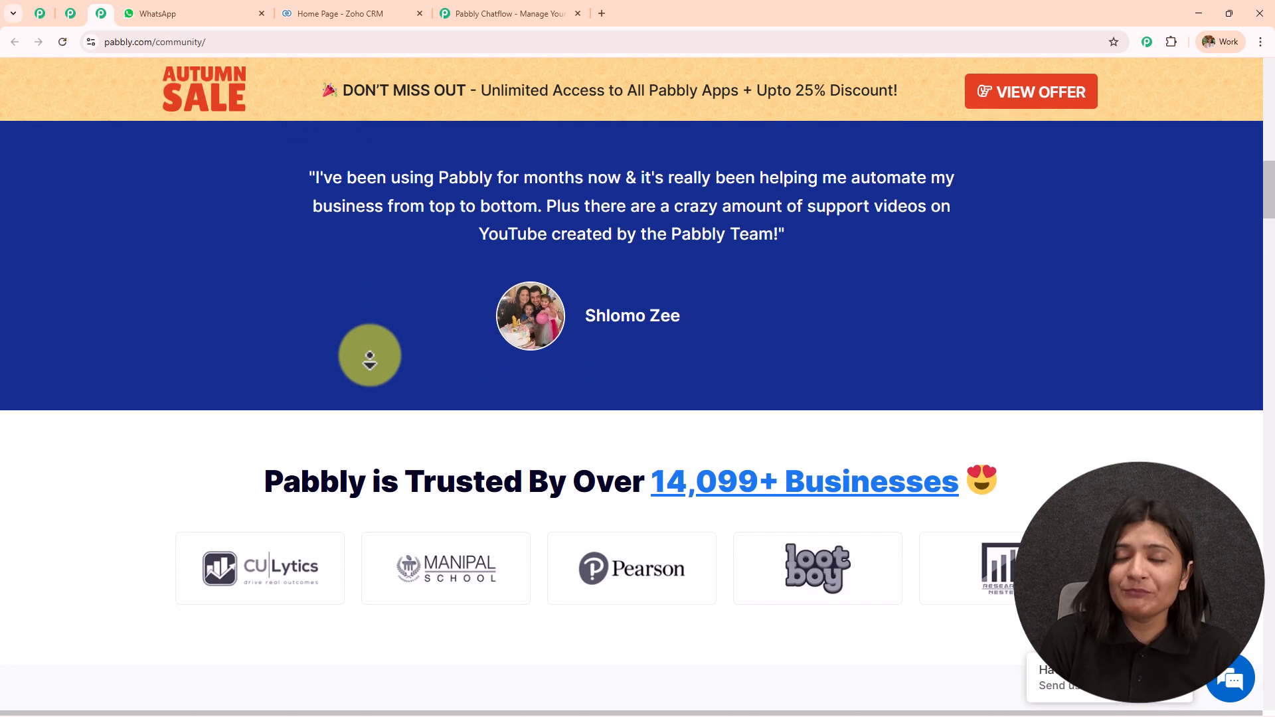
scroll(371, 353, down, 4)
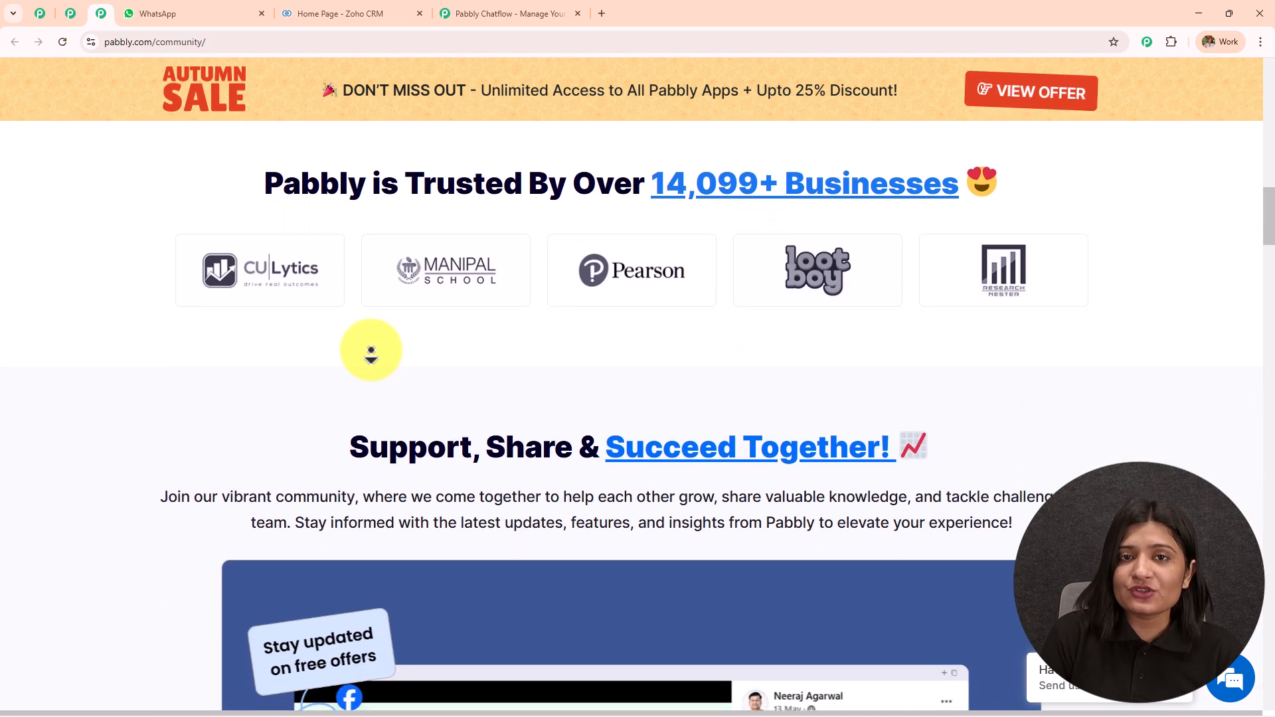
scroll(370, 353, down, 4)
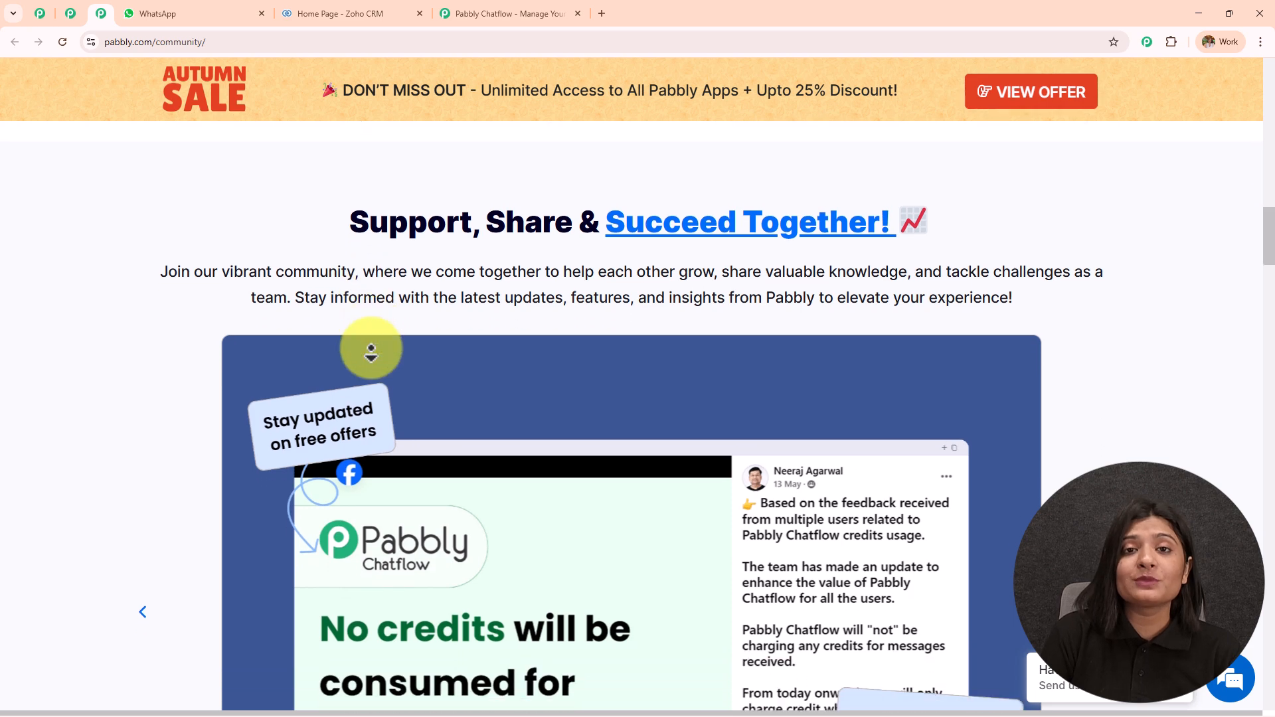
scroll(370, 354, down, 4)
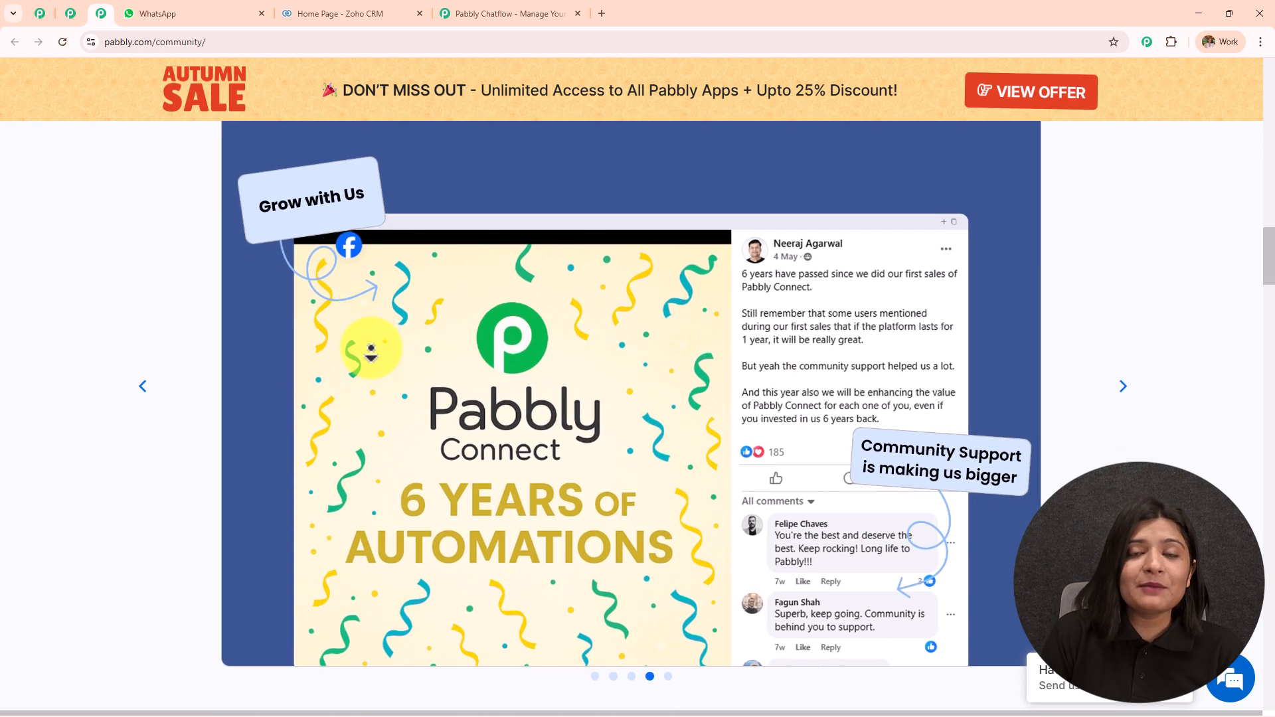
scroll(370, 353, down, 4)
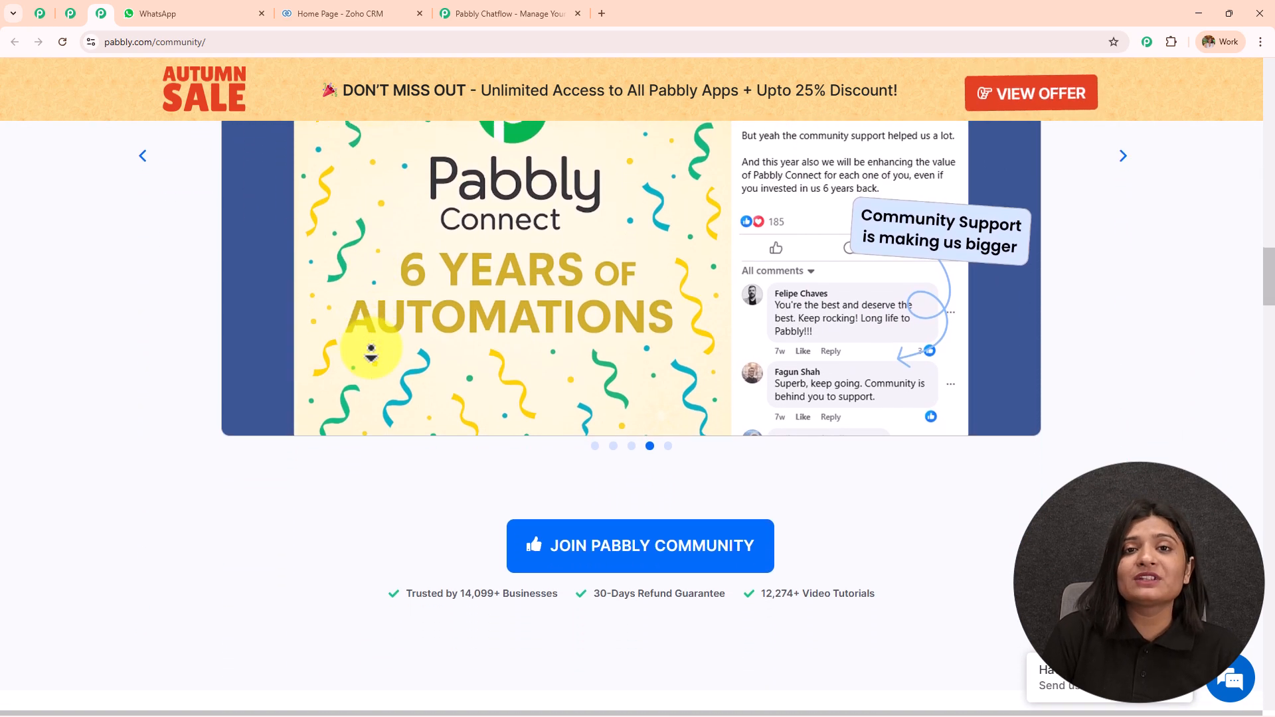
scroll(370, 354, down, 4)
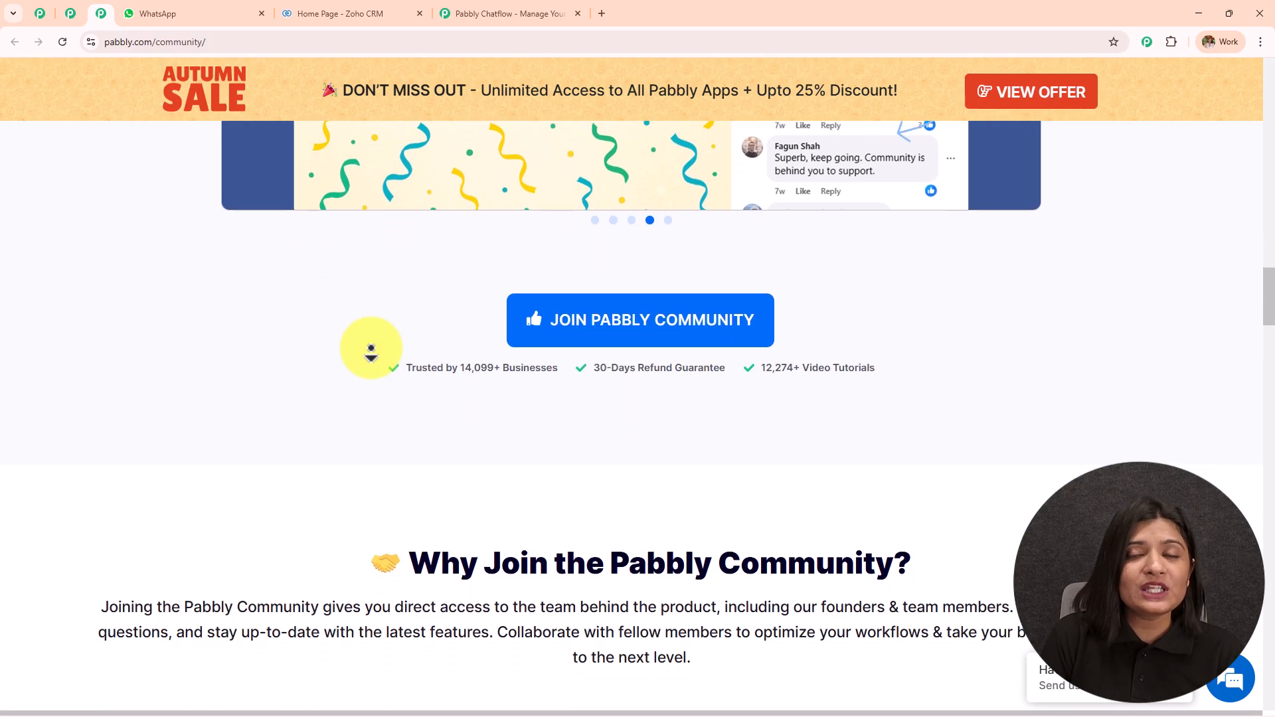
scroll(370, 353, down, 4)
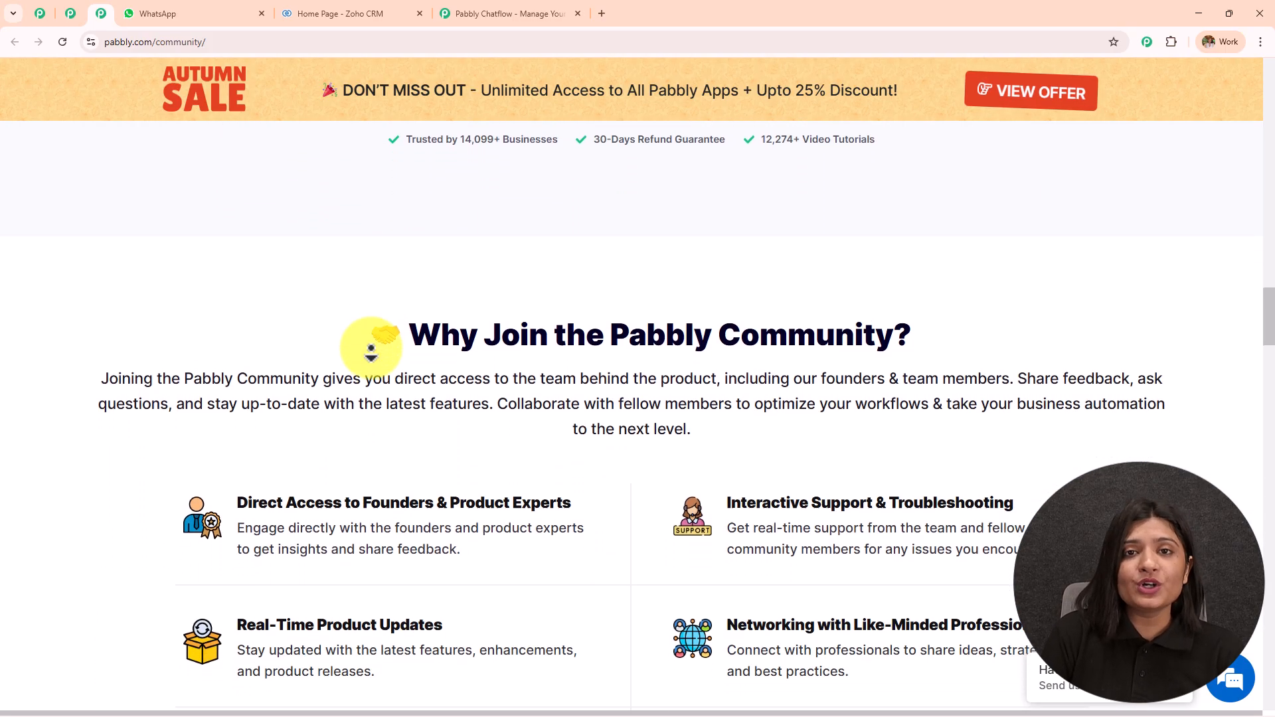
scroll(371, 353, down, 4)
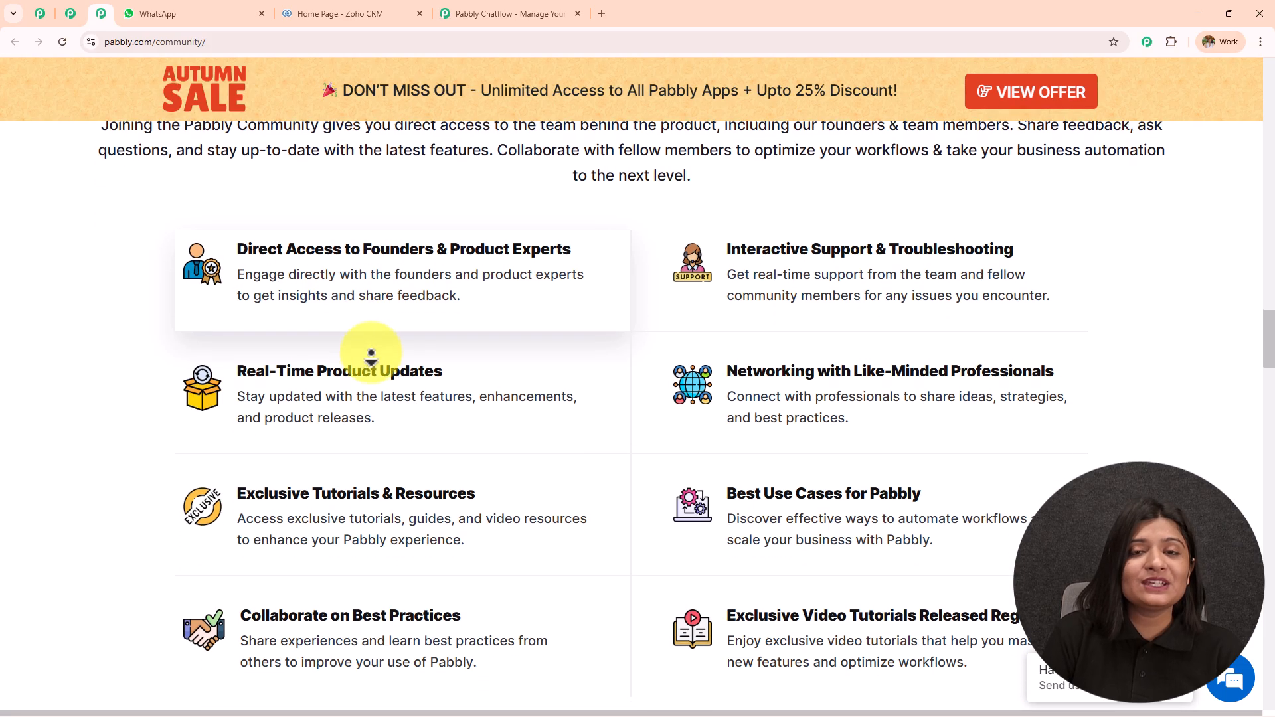
scroll(370, 353, down, 4)
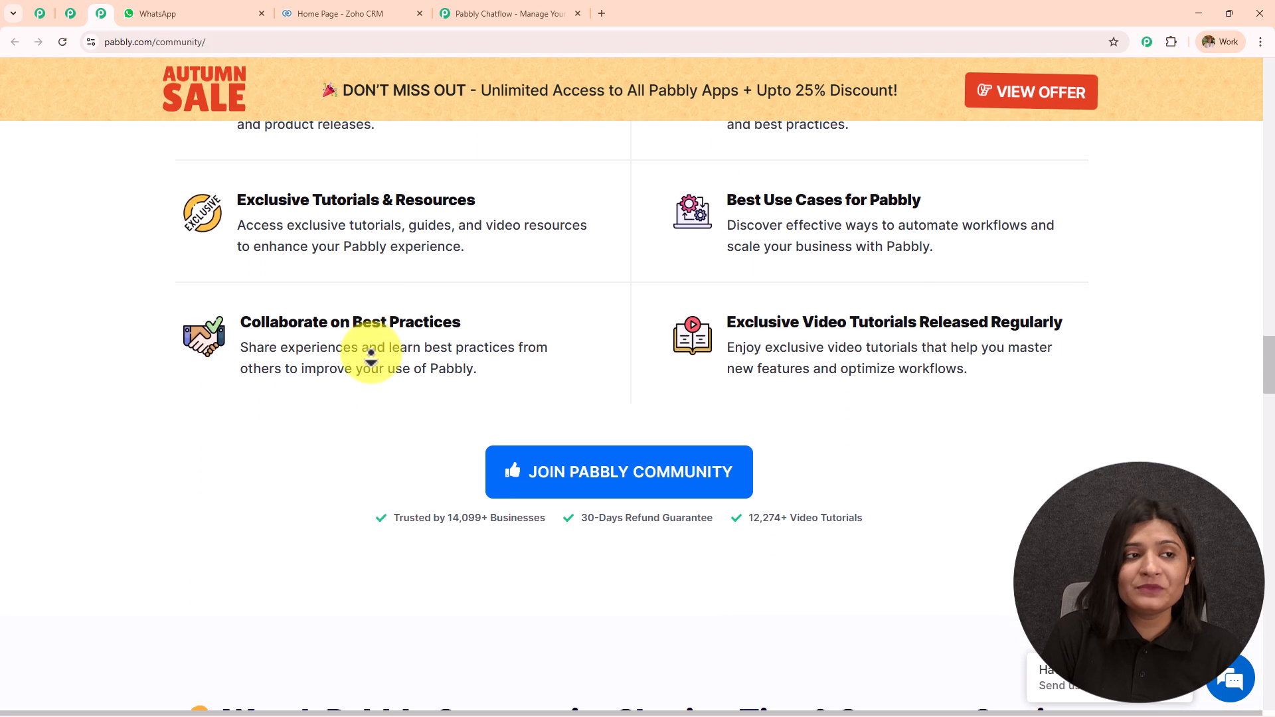
Return to the Pabbly Chatflow site, dismiss the Dussehra popup and sign in
scroll(381, 244, up, 4)
click(466, 3)
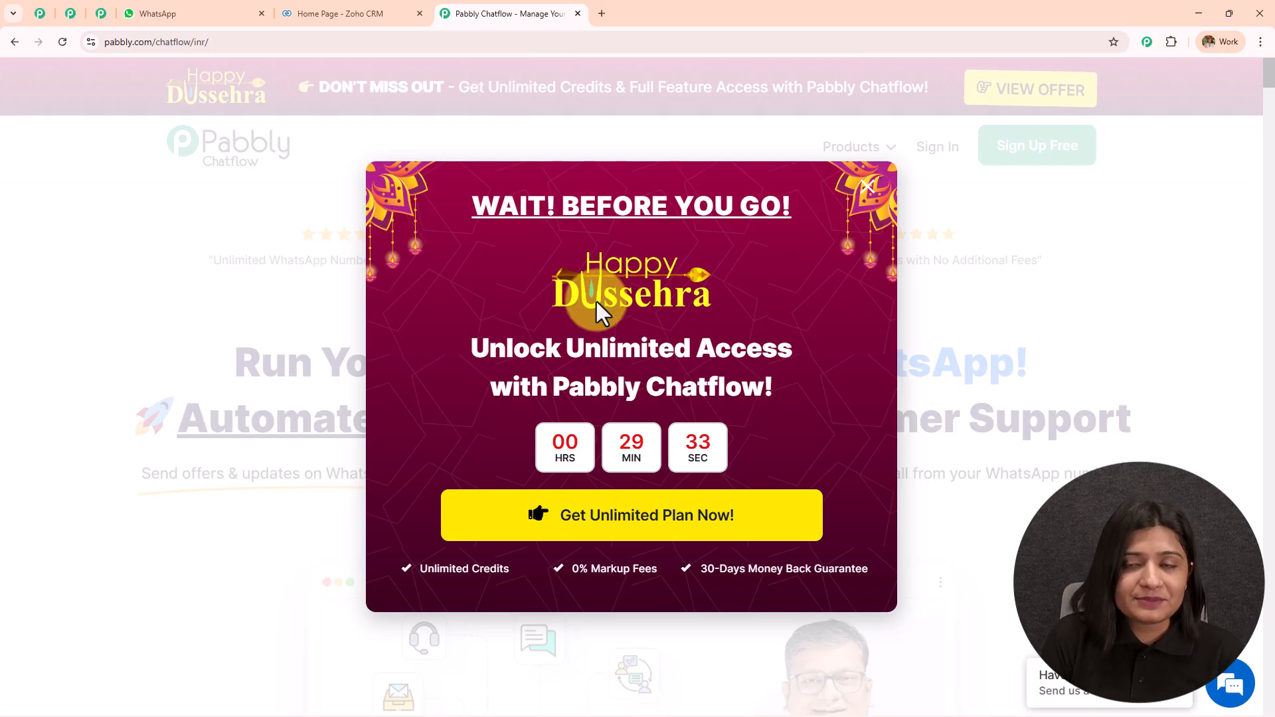
click(867, 187)
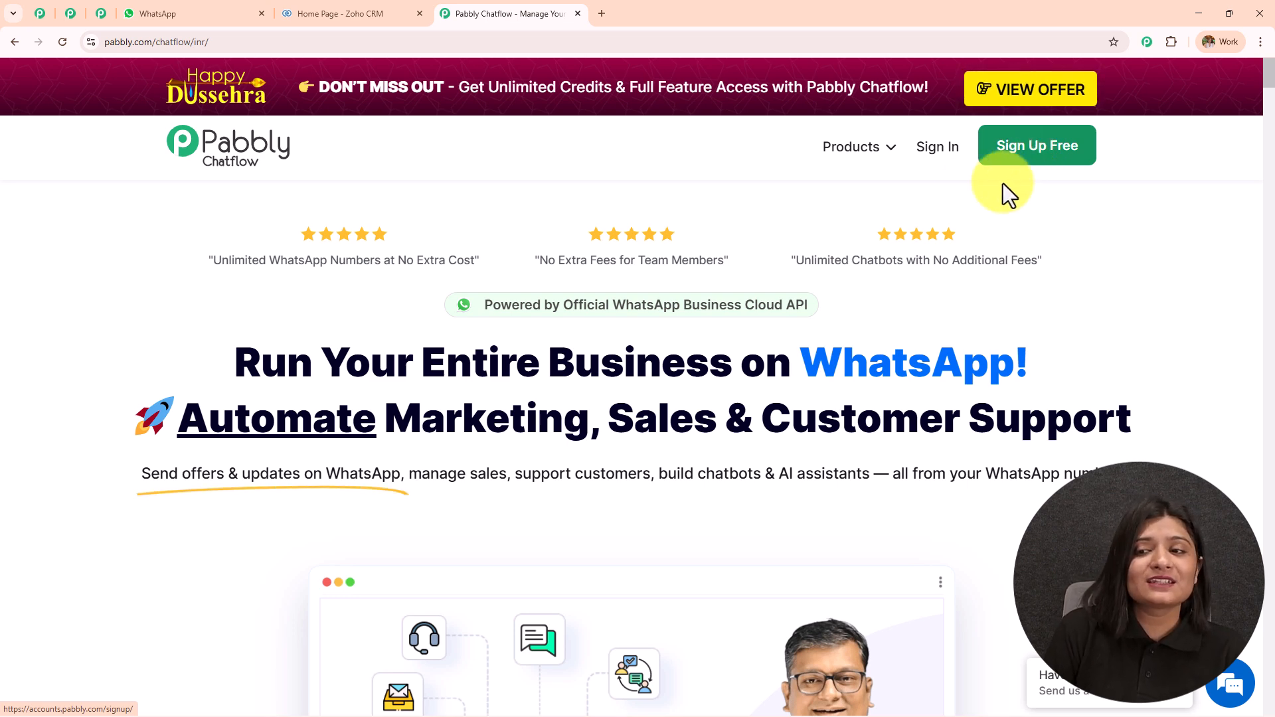
click(930, 154)
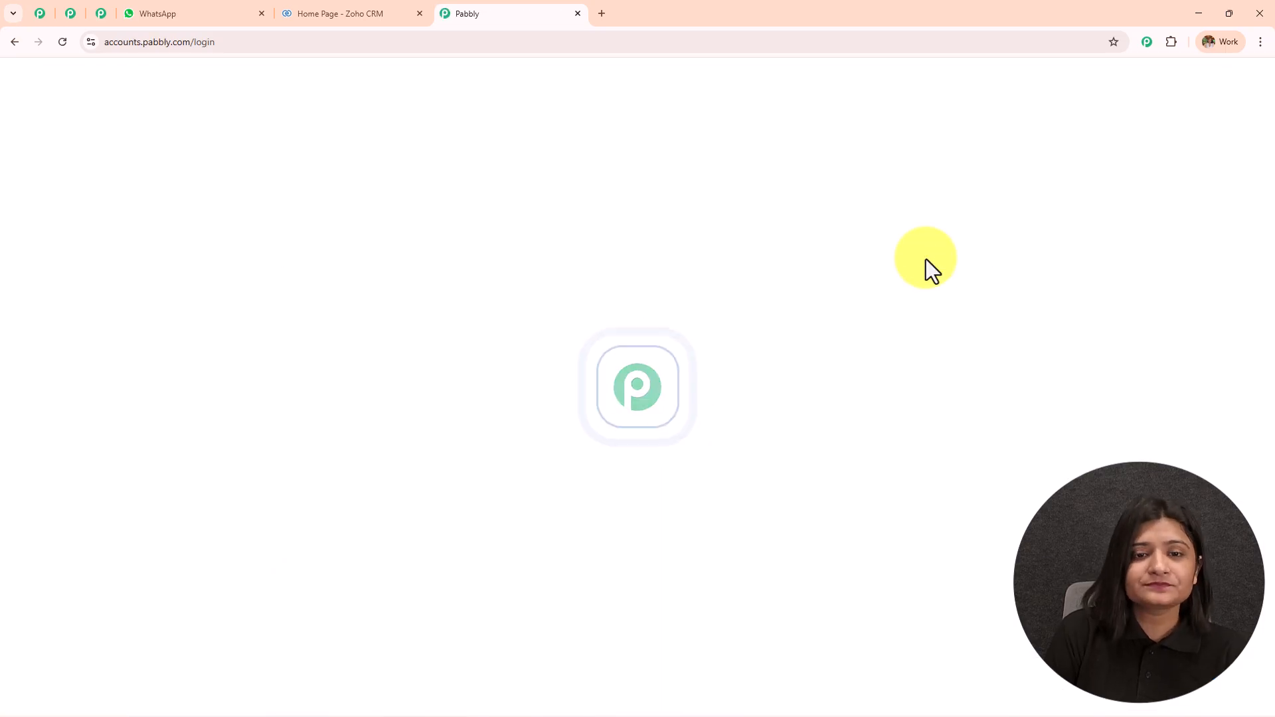
Launch Pabbly Chatflow with Access Now from the All Pabbly Apps list
drag(121, 173, 285, 174)
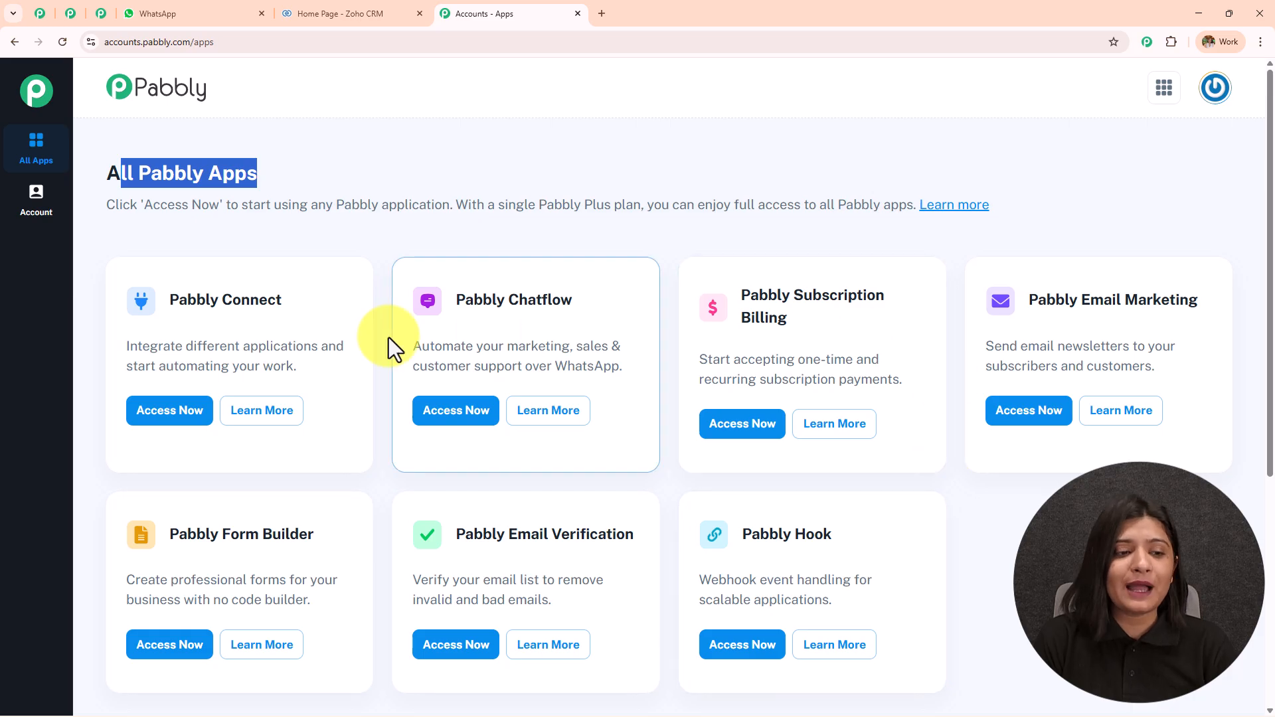
scroll(397, 345, down, 3)
scroll(488, 256, up, 2)
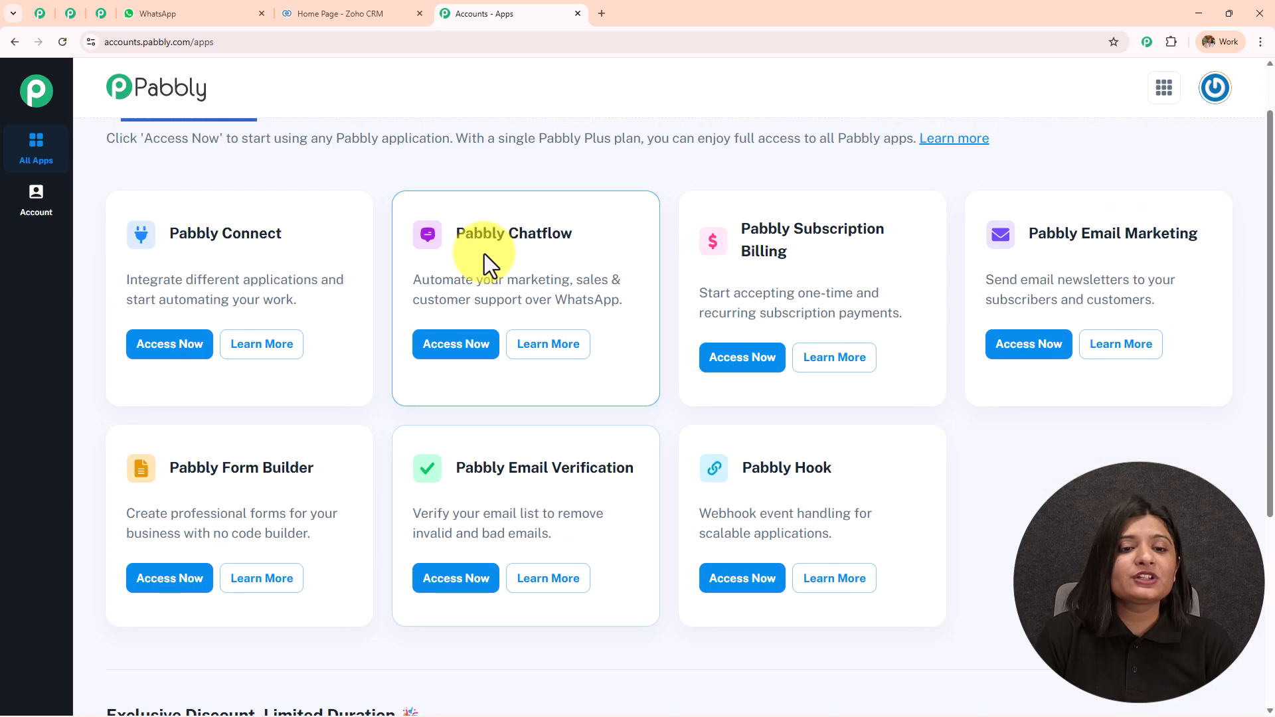
drag(455, 233, 484, 346)
click(484, 345)
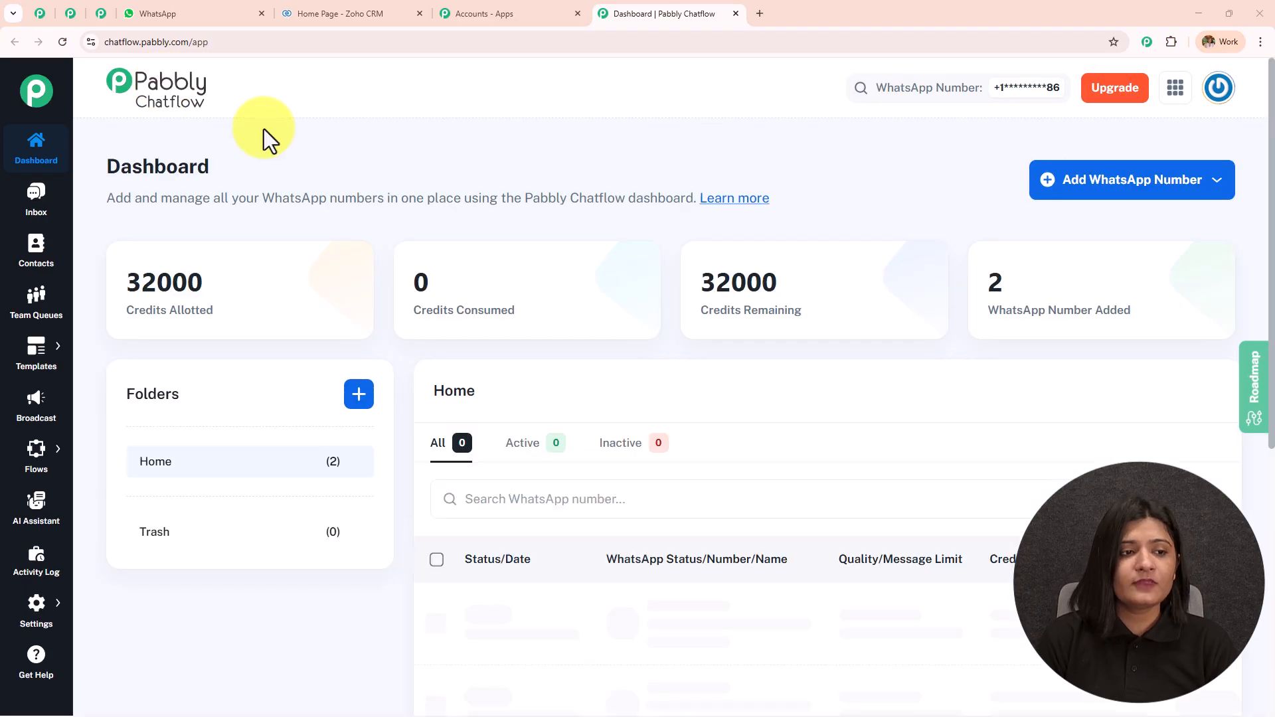
Review 32000 credits allotted, 0 consumed and 2 active WhatsApp numbers, then list Add WhatsApp Number options
double_click(162, 166)
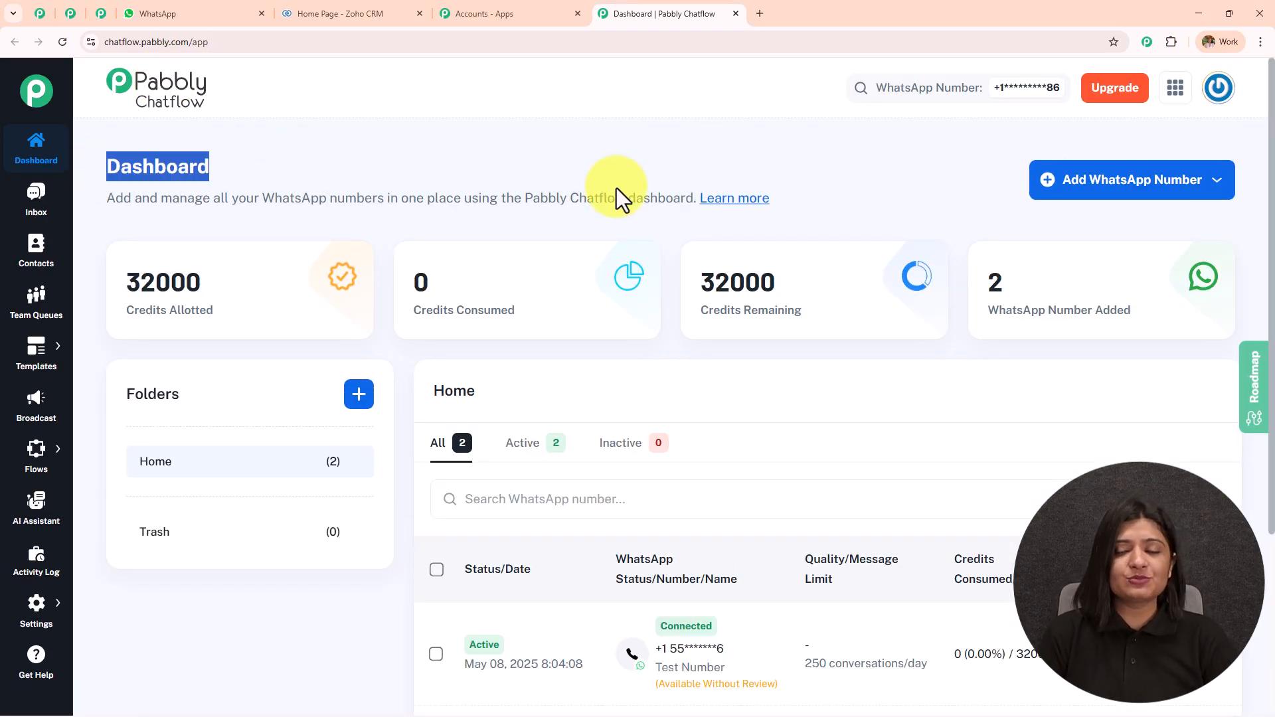
mouse_move(218, 277)
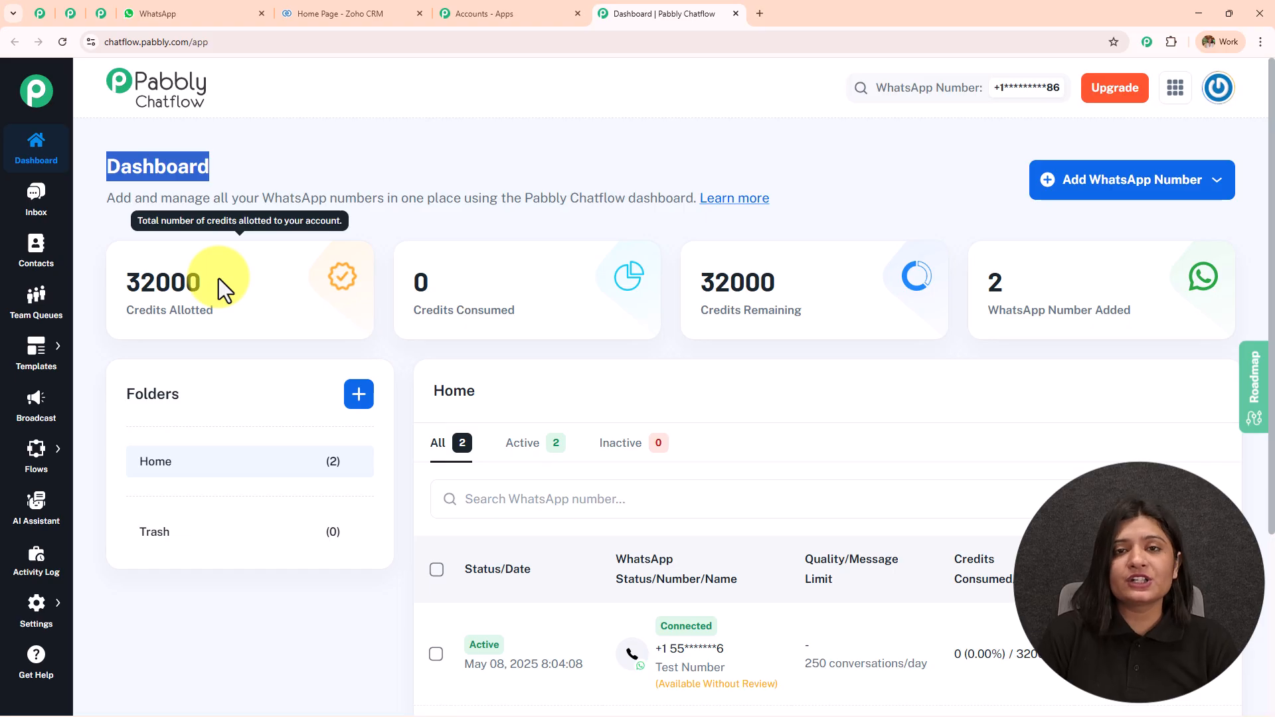
mouse_move(777, 245)
mouse_move(1118, 285)
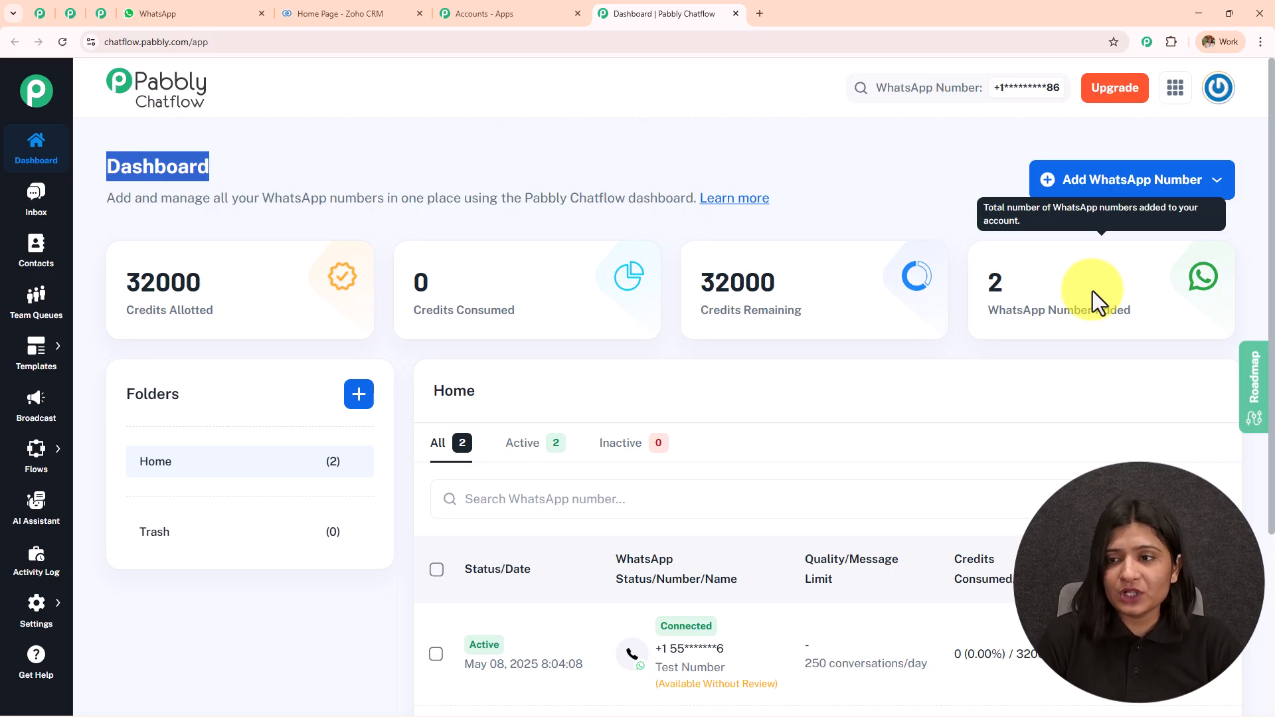
click(1142, 196)
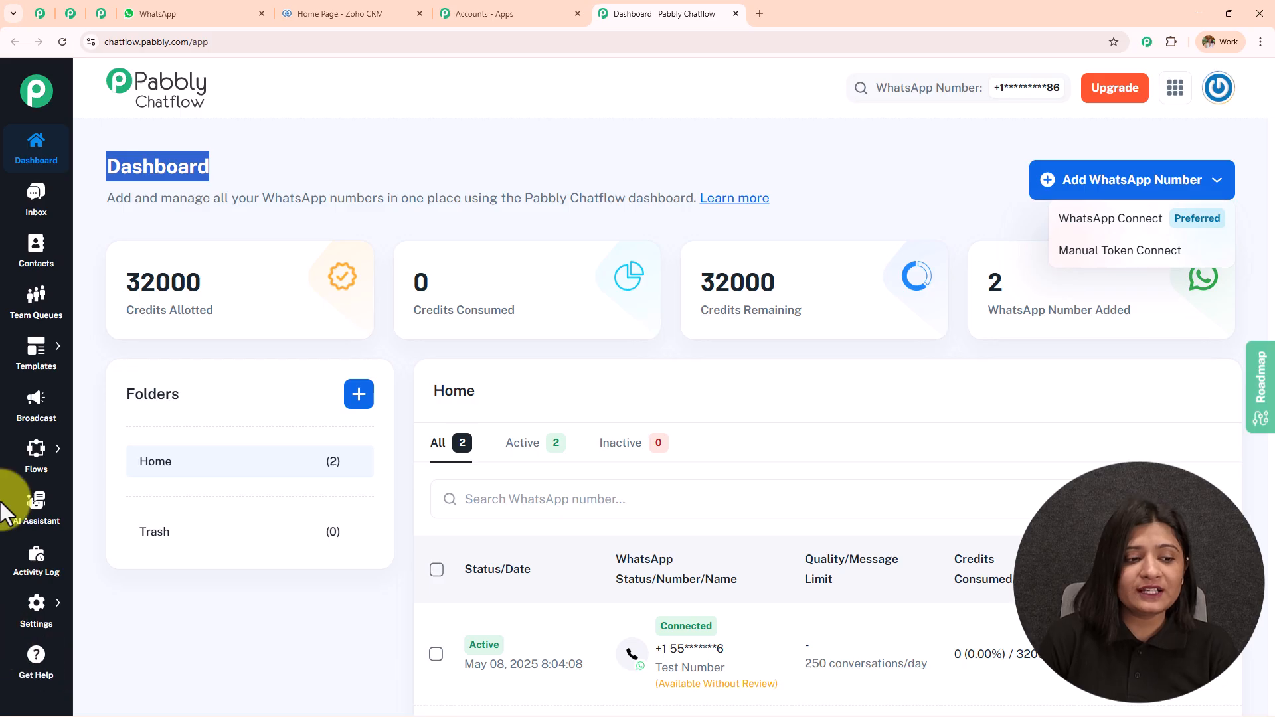
Go to Flow Builder under Flows and create a new untitled flow
click(1, 474)
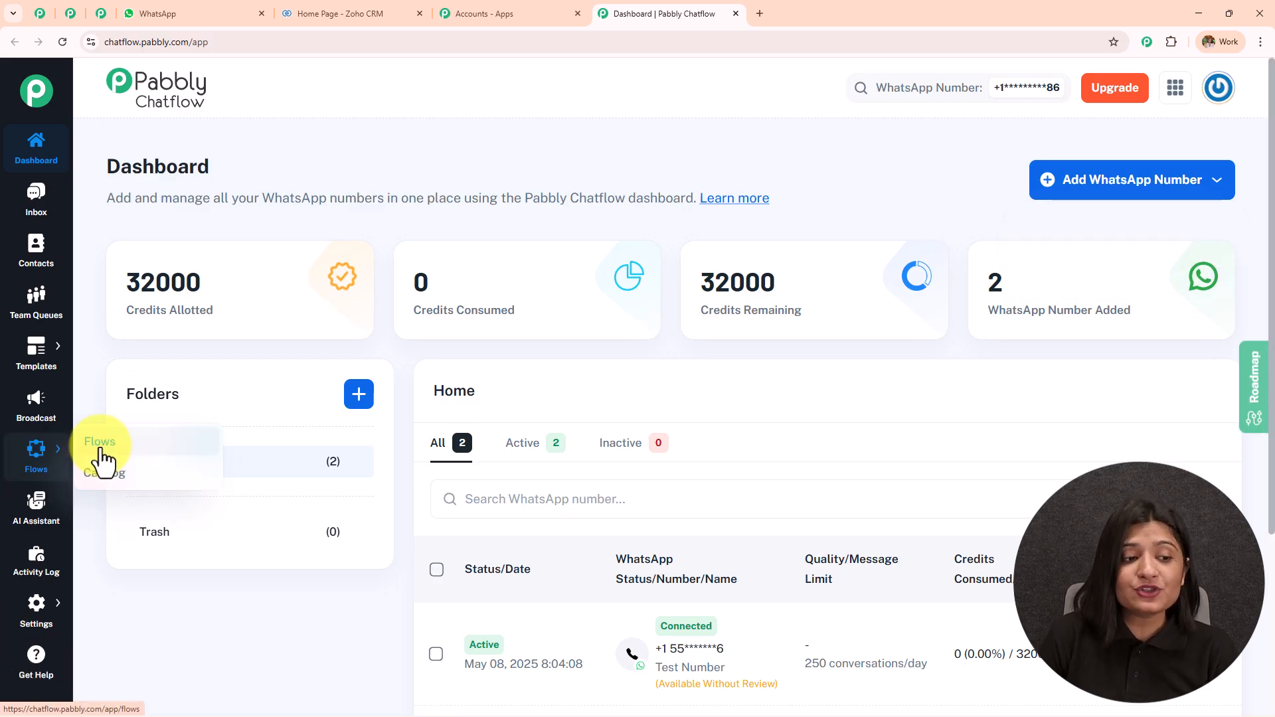
click(122, 455)
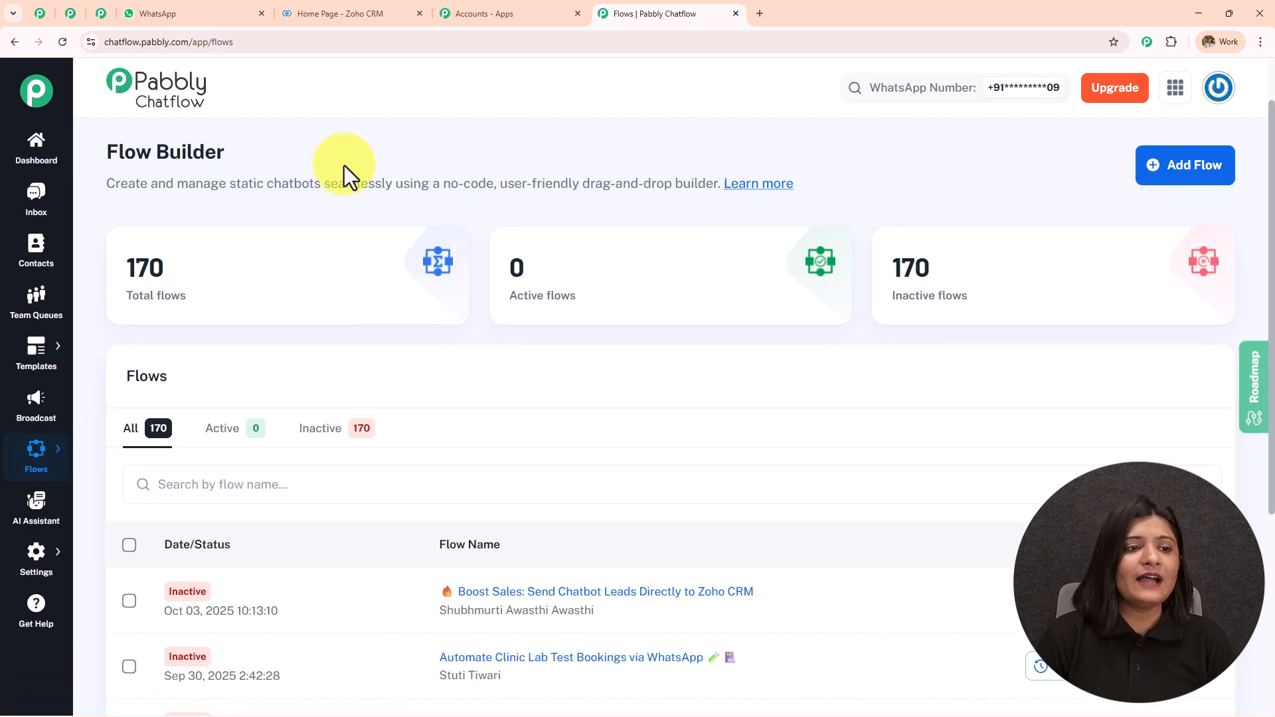
drag(90, 150, 345, 153)
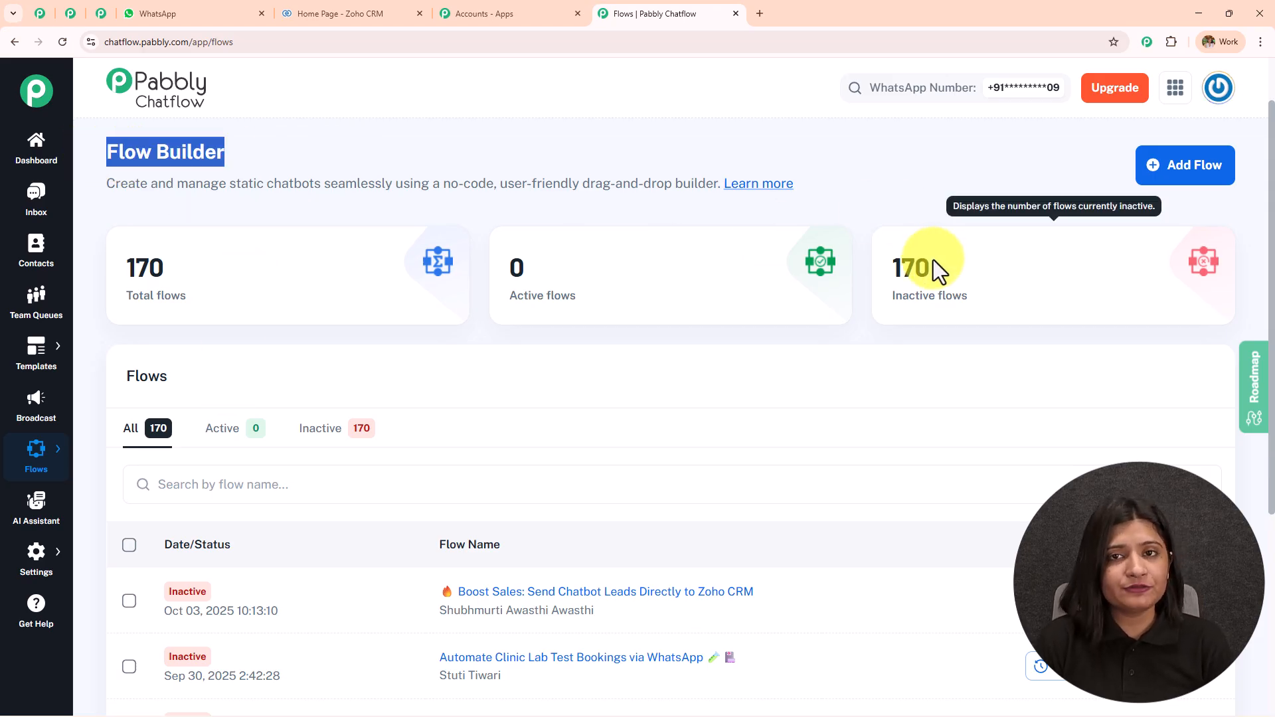
click(1185, 189)
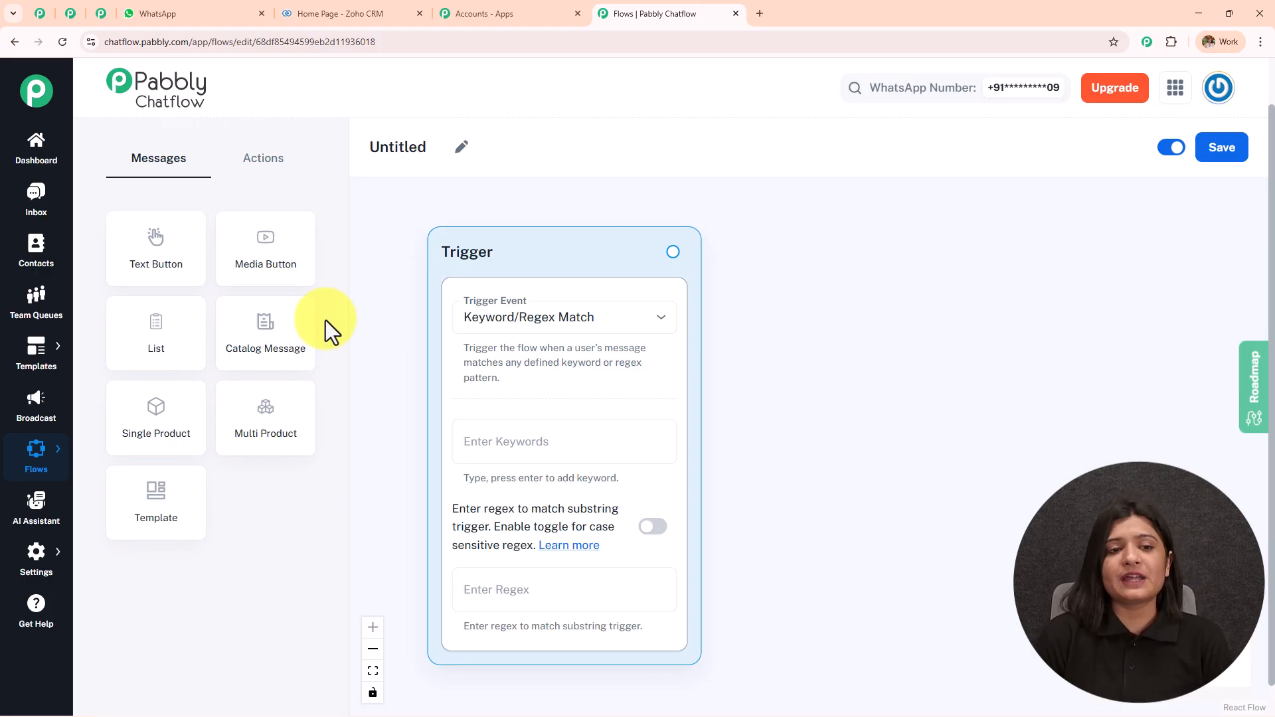
Rename the flow to 'Boost Sales: Send Chatbot Leads Directly to Zoho CRM'
click(453, 160)
key(ctrl+a)
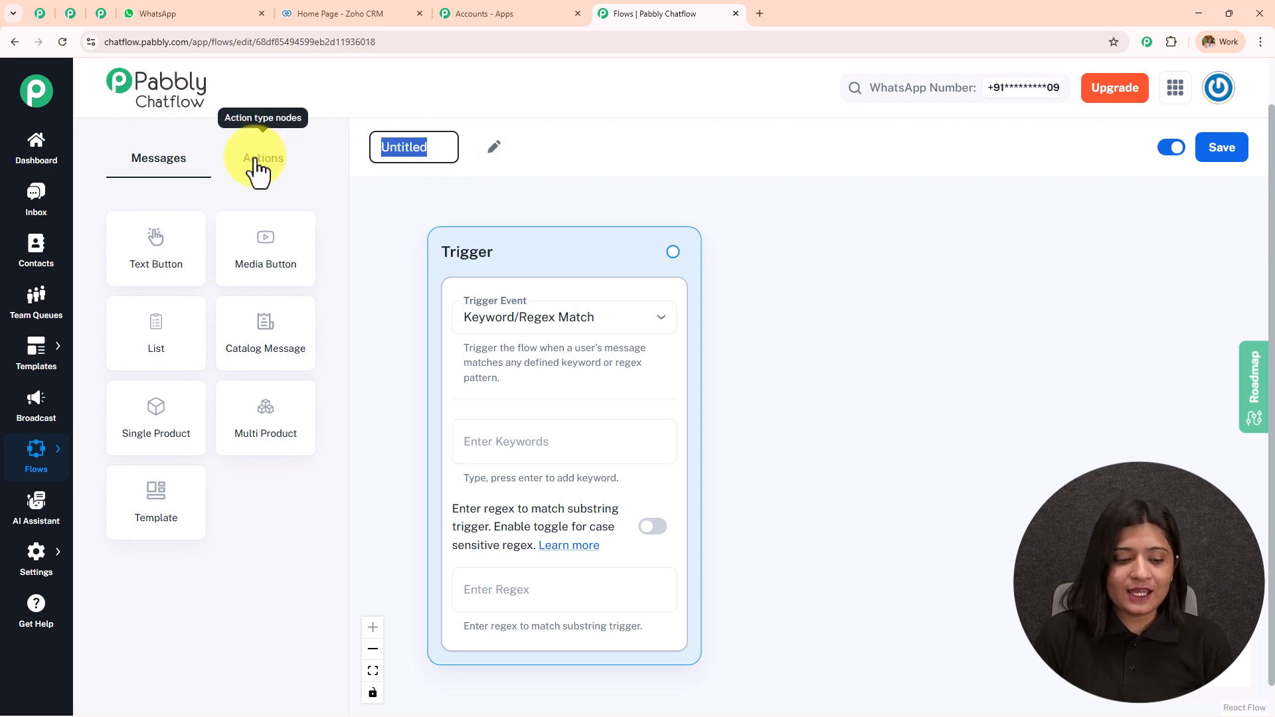
text(🔥 Boost Sales: Send Chatbot Leads Directly to Zoho CRM)
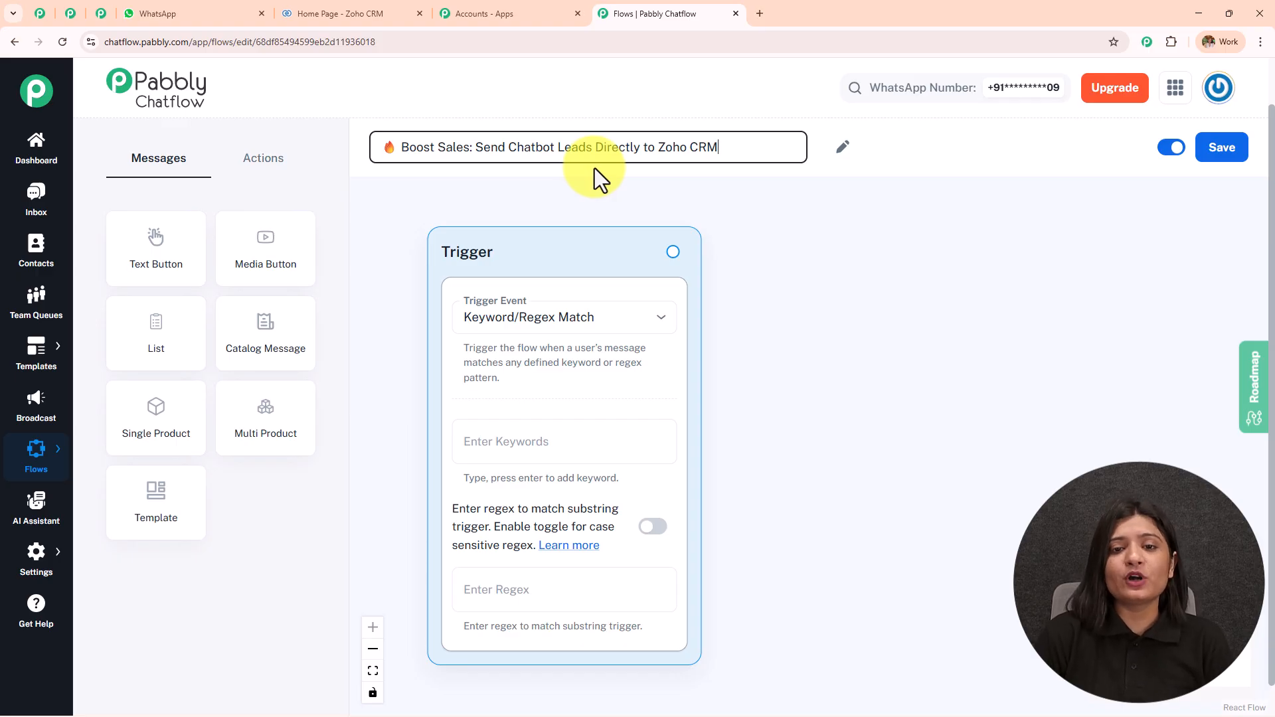
click(963, 317)
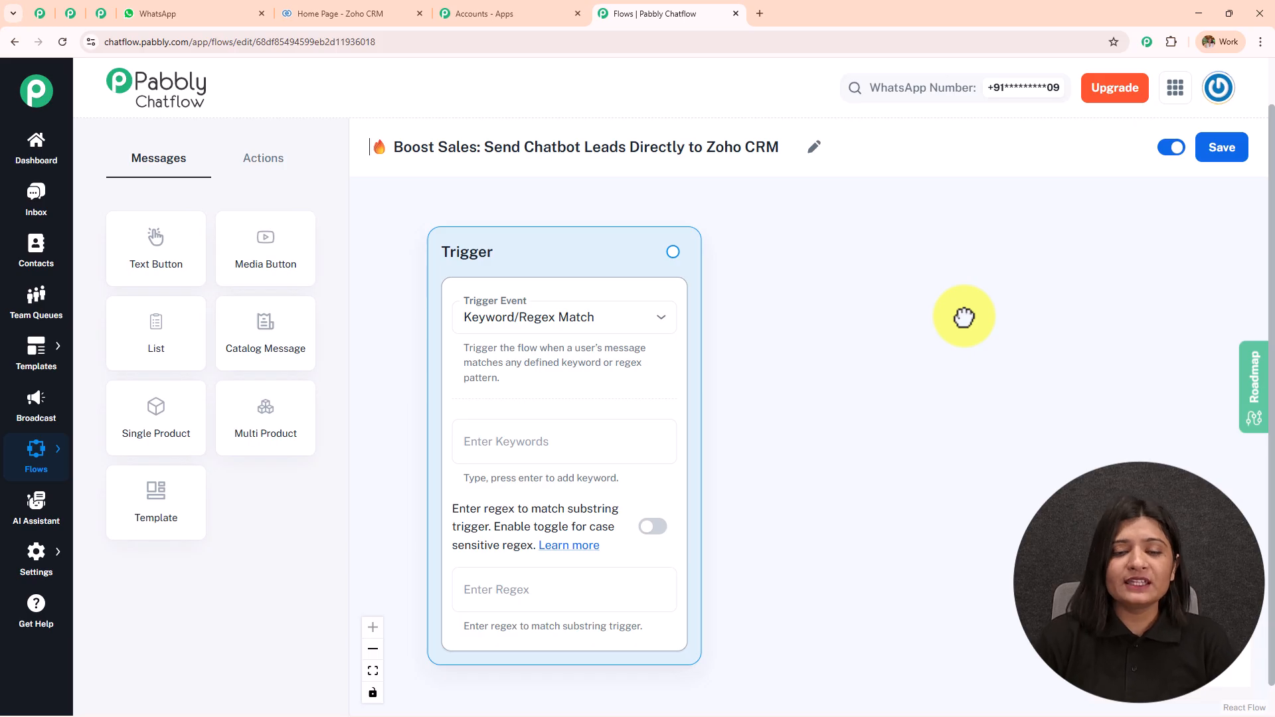
Review the available trigger events and keep Keyword/Regex Match as the trigger
click(502, 323)
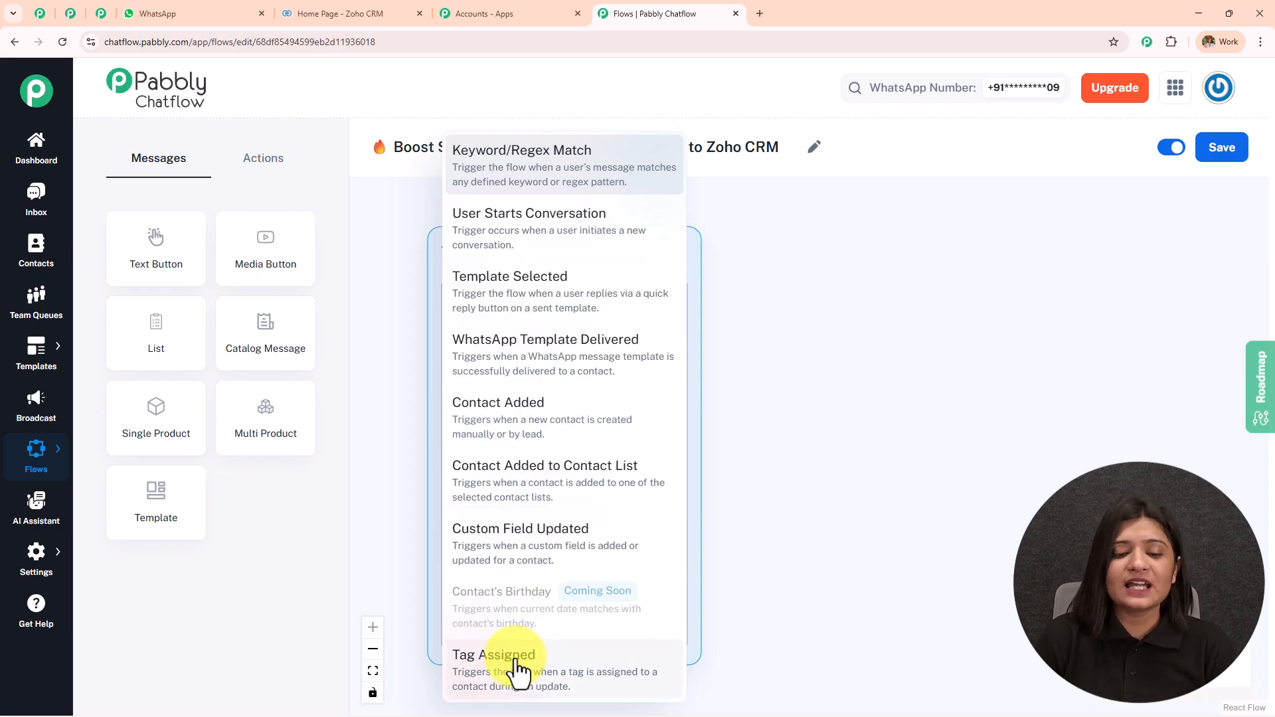
click(550, 185)
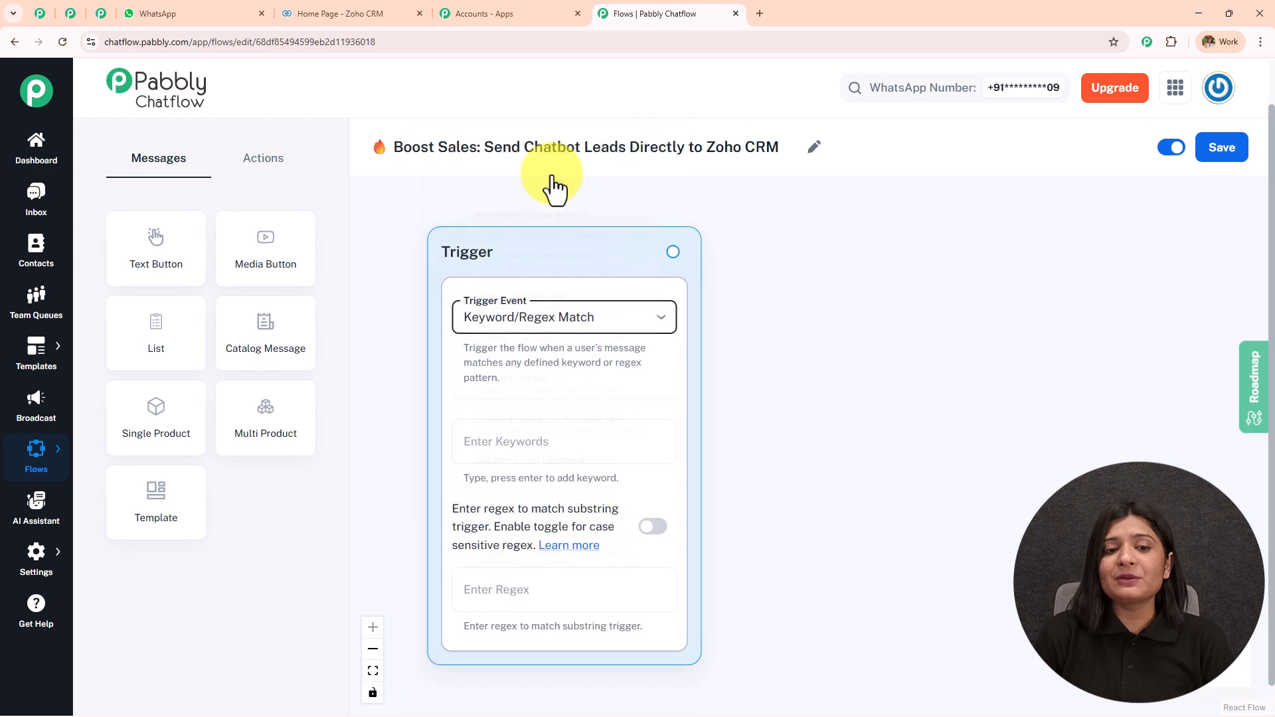
click(551, 322)
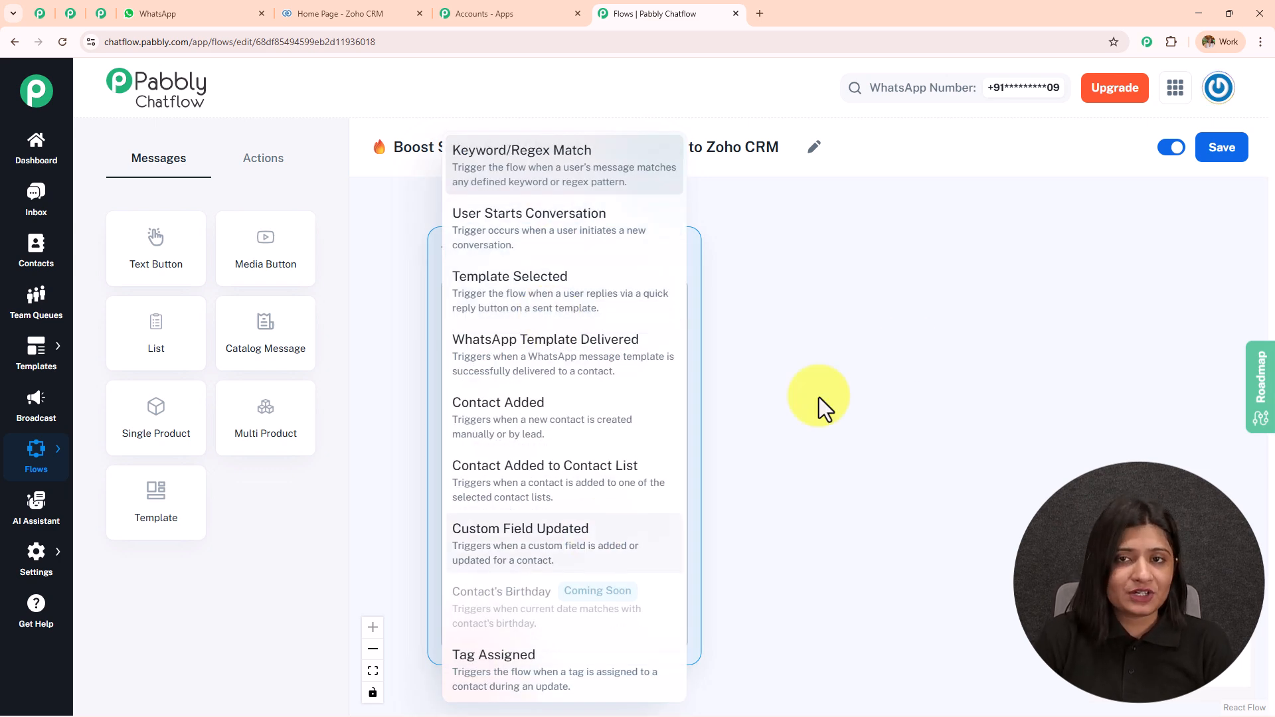
click(899, 347)
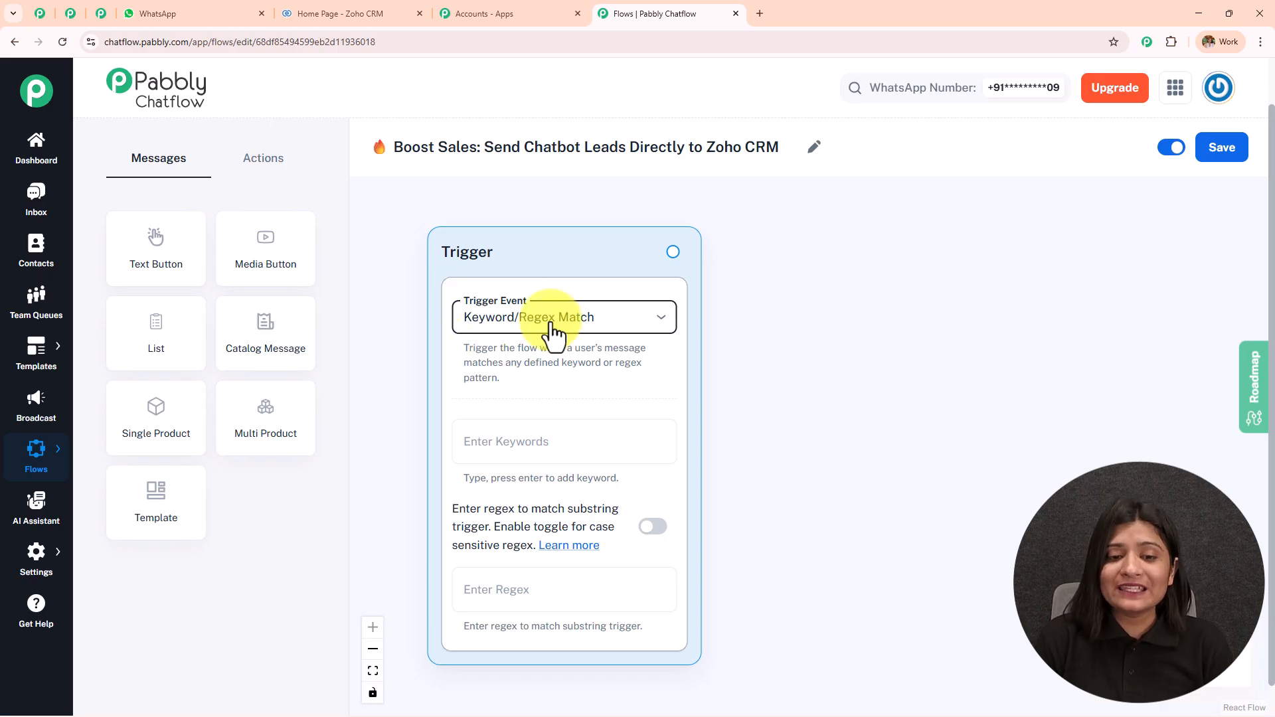
Add property, visit and view as the trigger keywords
click(561, 438)
text(property)
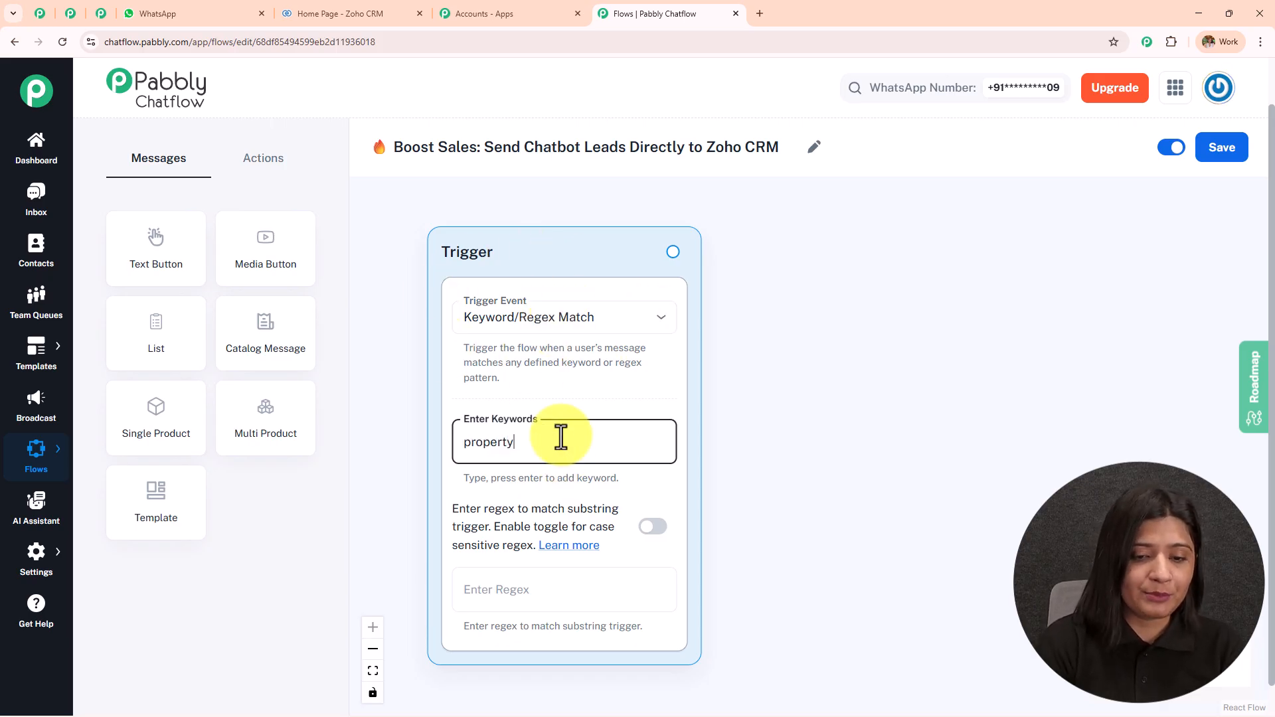
key(Return)
text(visit)
key(Return)
text(view)
key(Return)
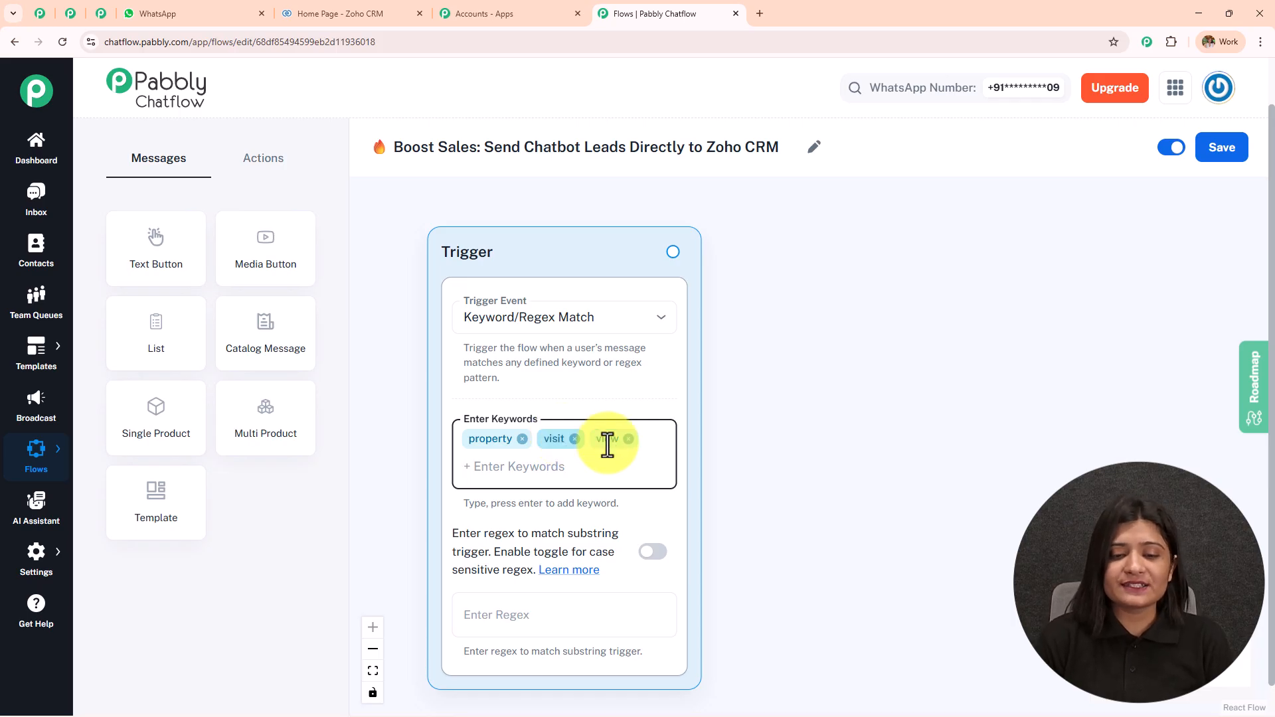
Reconfirm Keyword/Regex Match as the Trigger card's event
drag(821, 510, 776, 348)
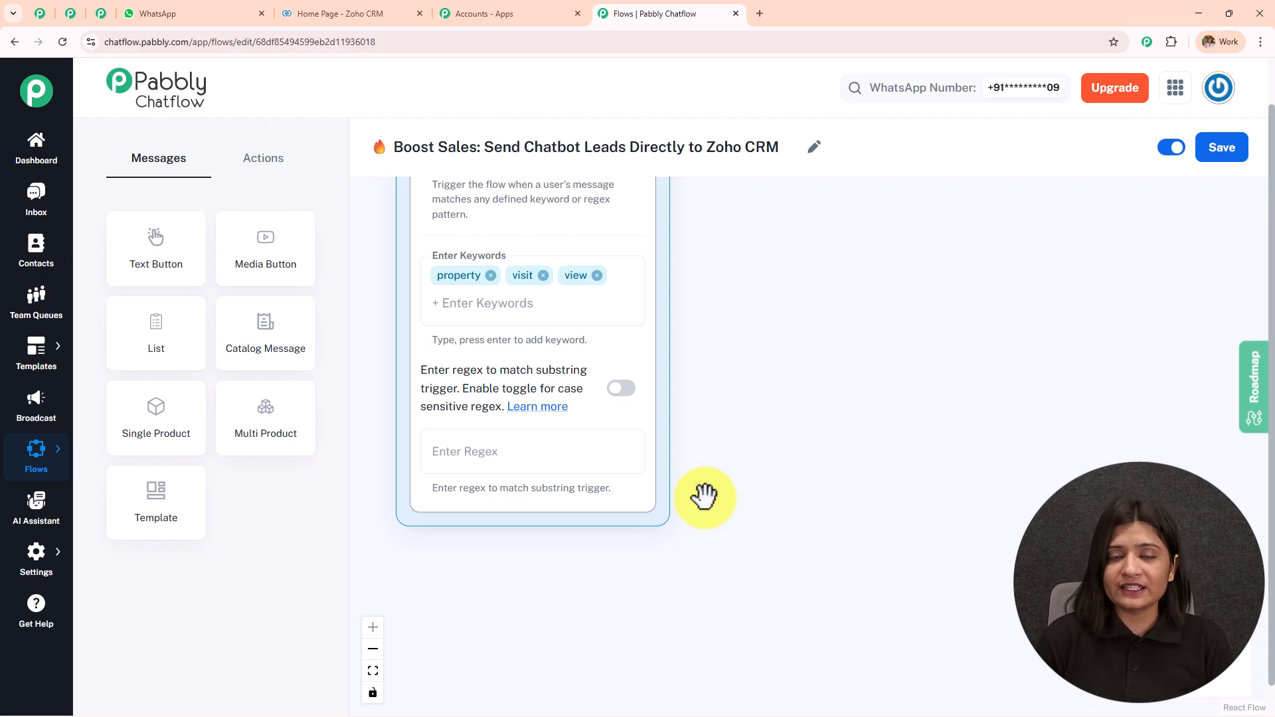
drag(687, 334, 715, 467)
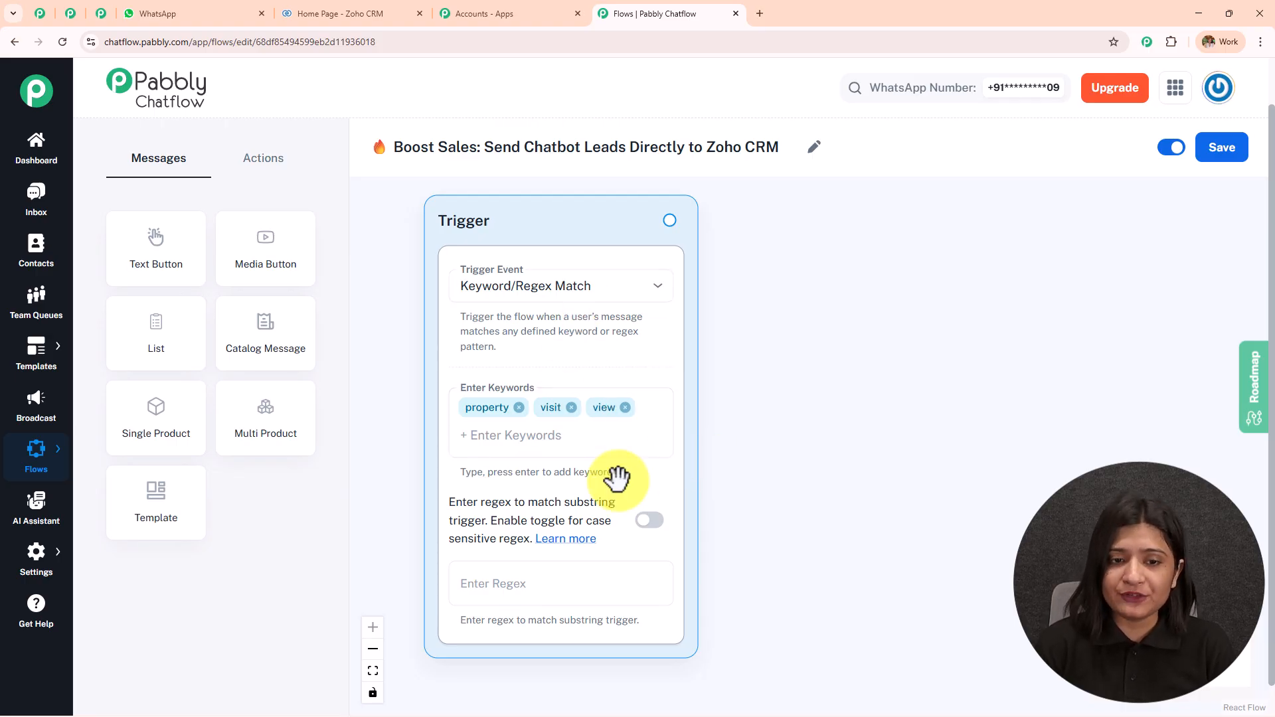
click(540, 286)
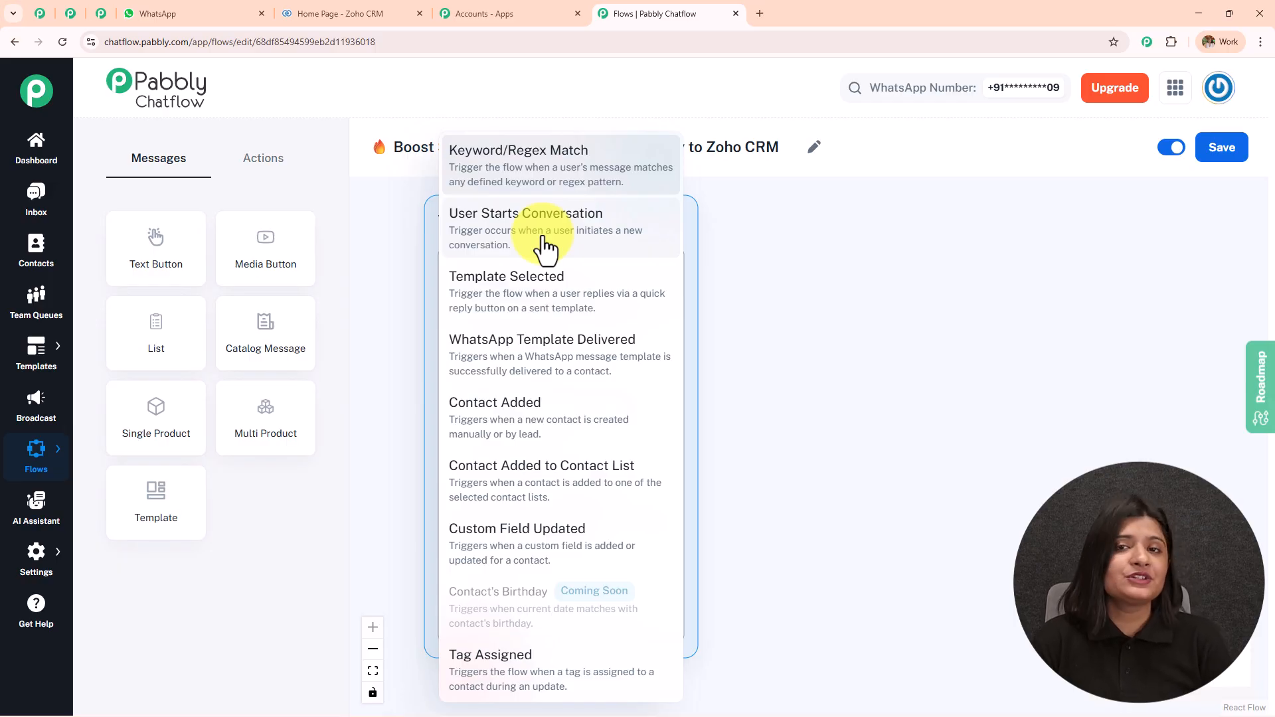
click(544, 179)
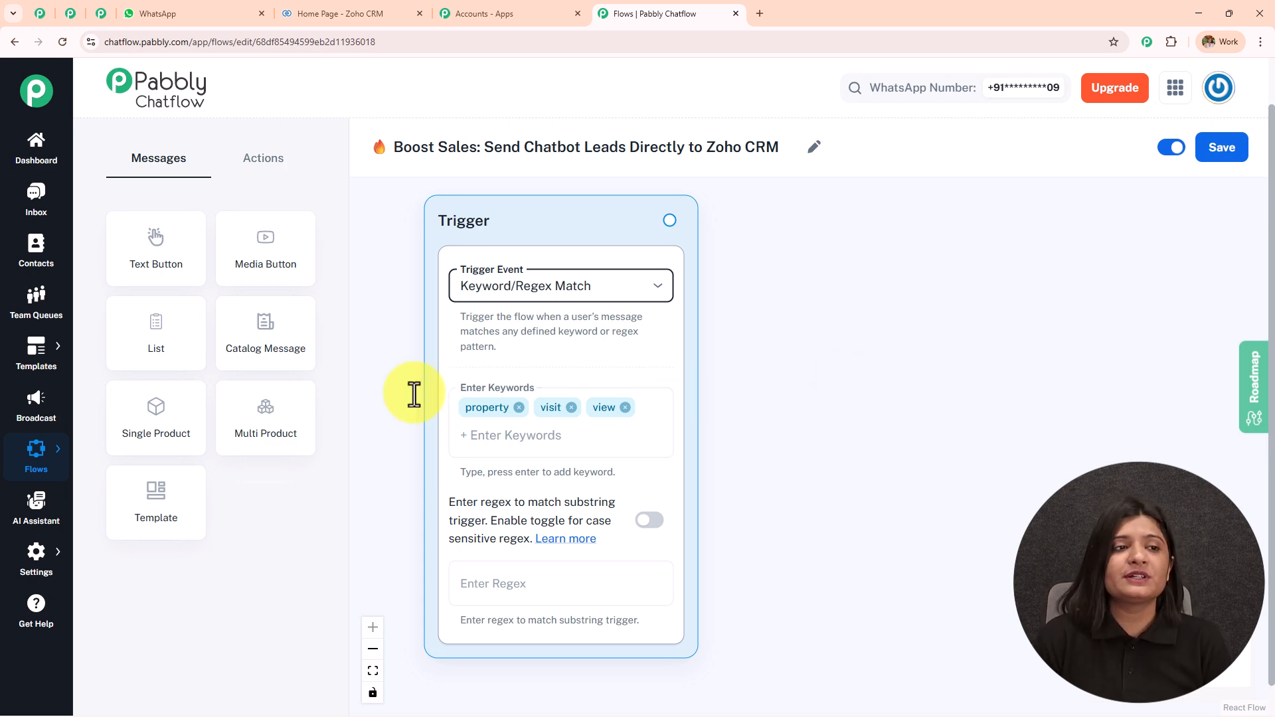
Check the bot's Prime Property welcome message in WhatsApp Web
click(193, 8)
scroll(664, 337, up, 15)
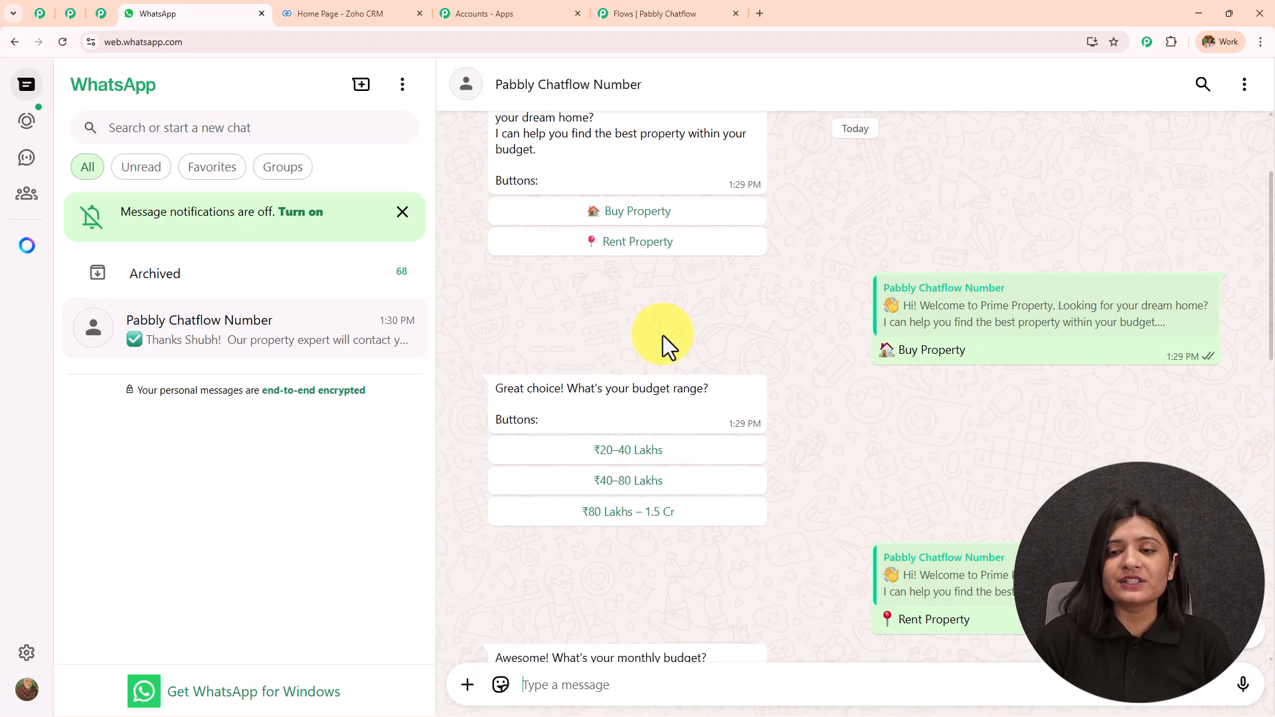
drag(708, 333, 490, 256)
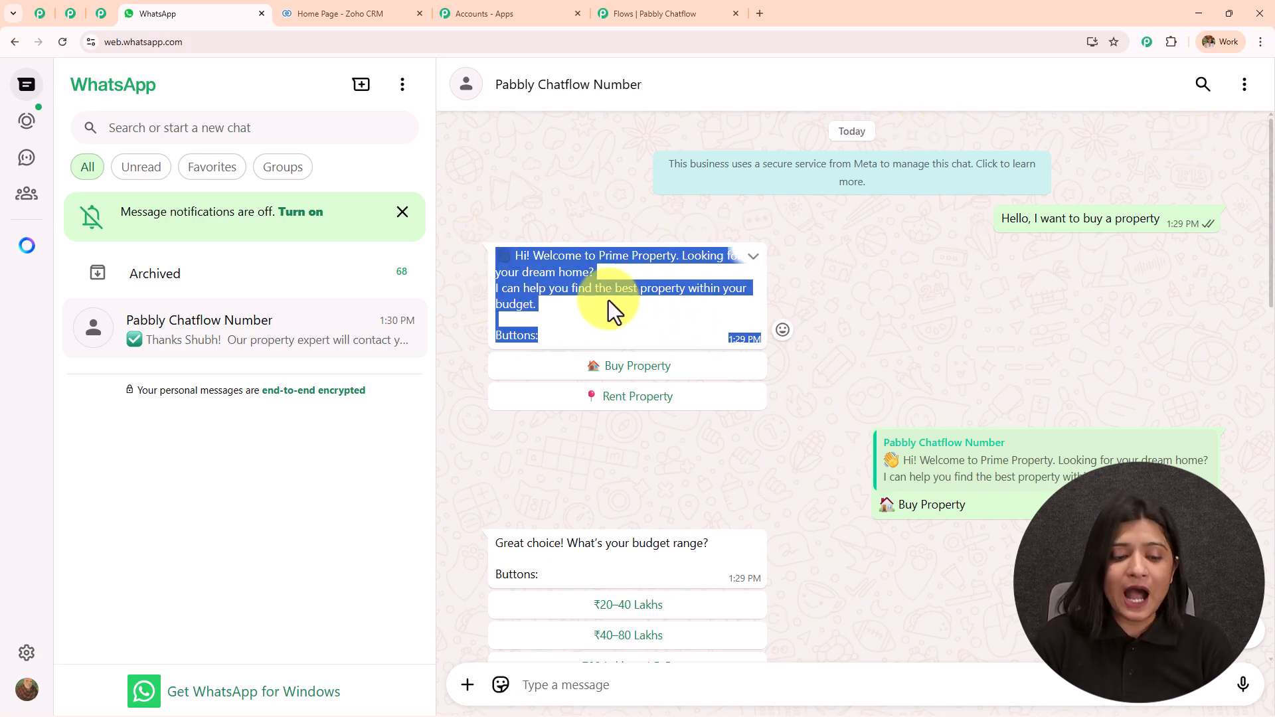
Connect a Text Button message after the trigger containing the pasted Prime Property welcome message
click(625, 13)
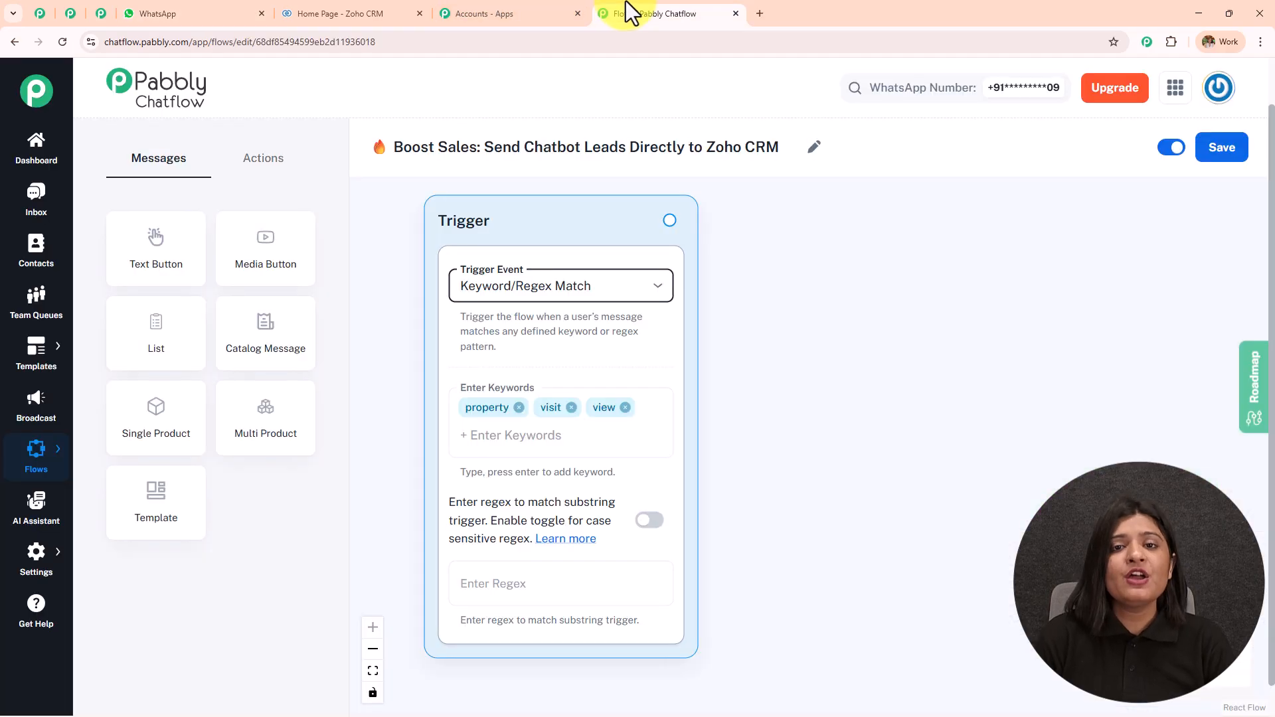
drag(671, 219, 868, 218)
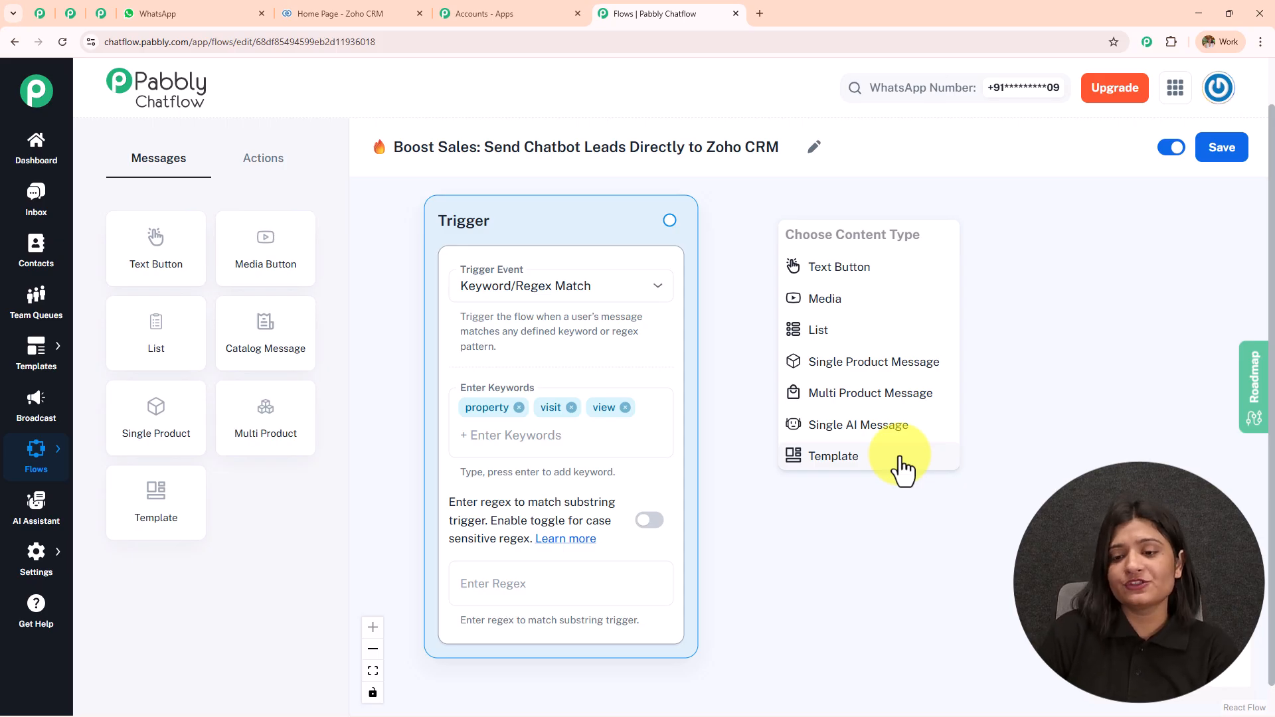
click(832, 287)
click(863, 323)
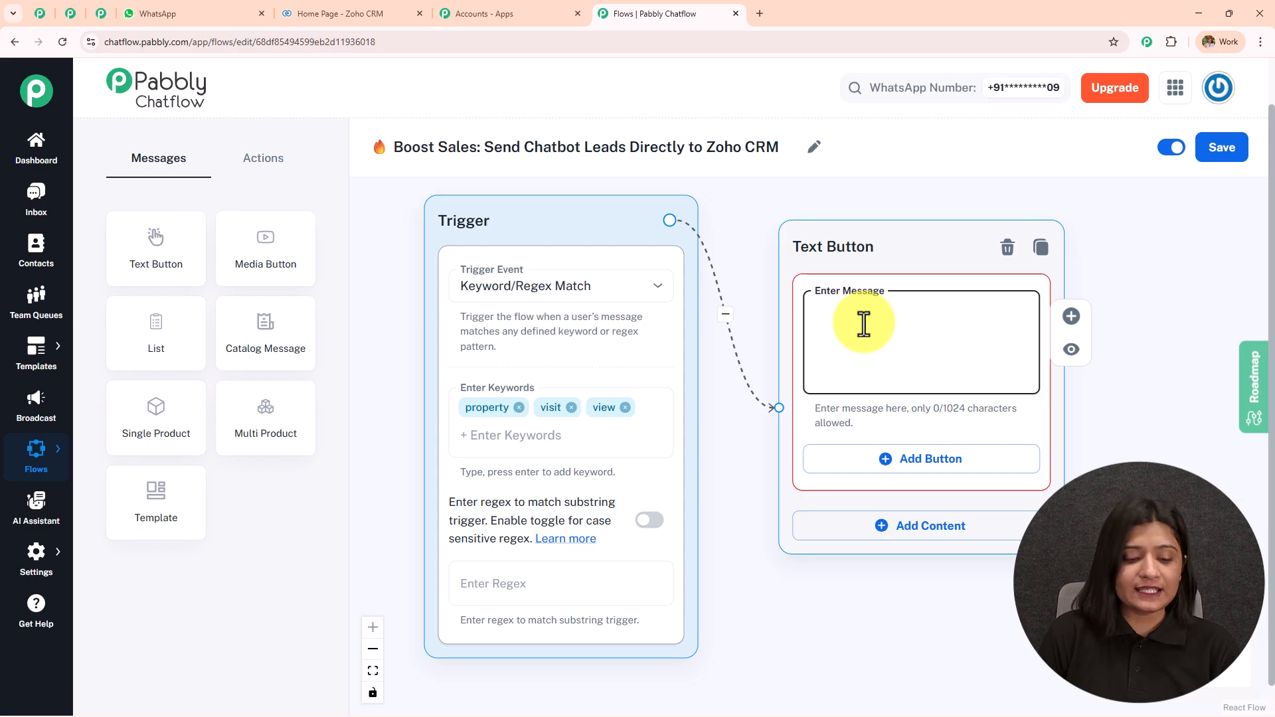
key(ctrl+v)
scroll(1024, 308, up, 2)
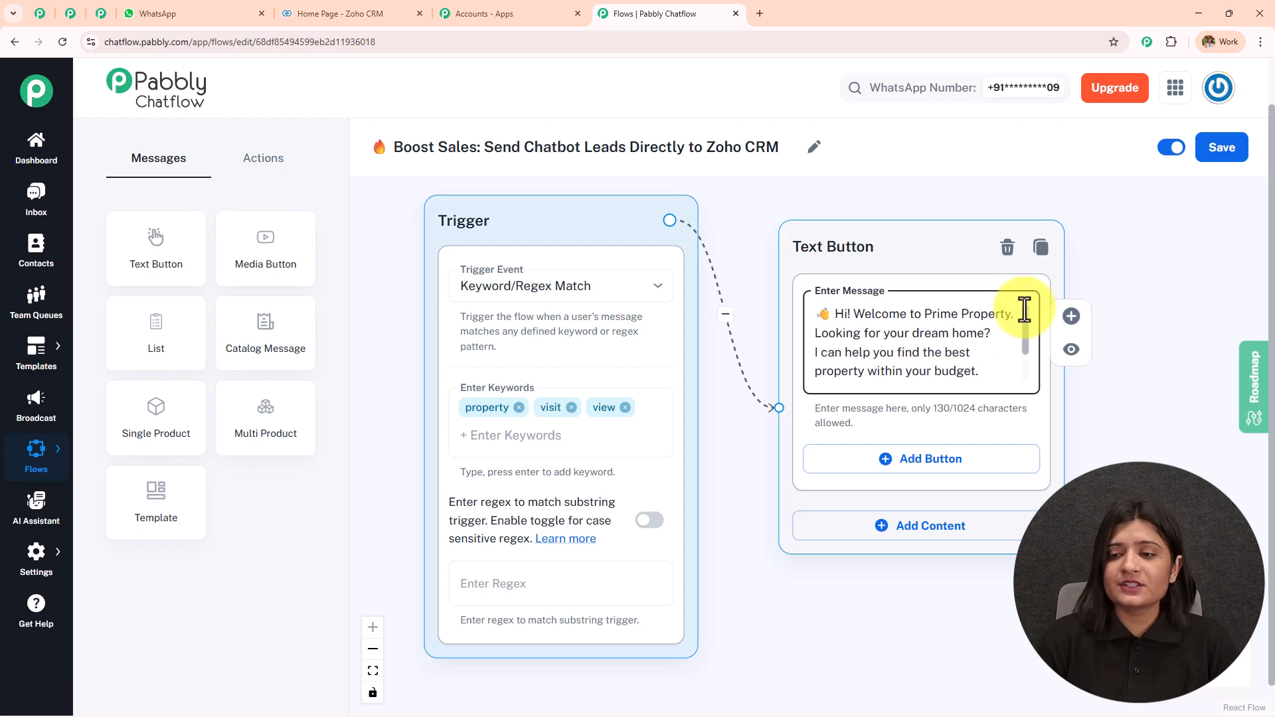
scroll(1024, 309, down, 1)
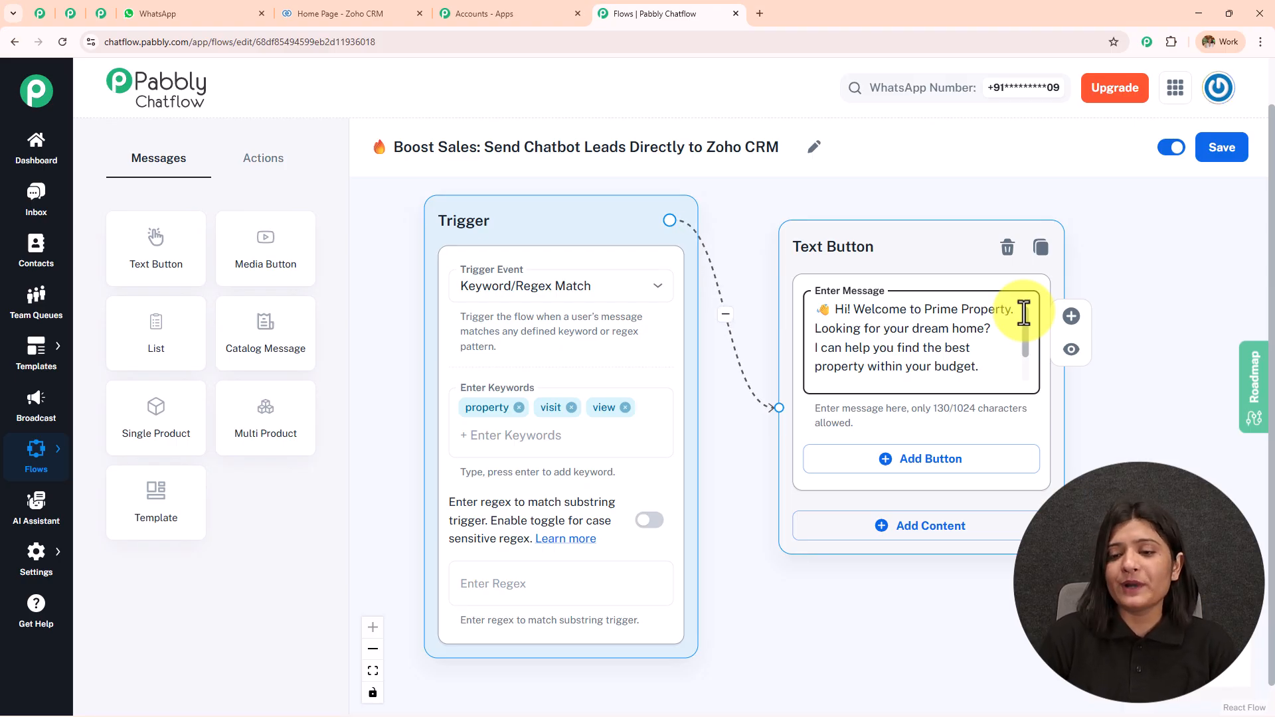
scroll(1027, 332, down, 2)
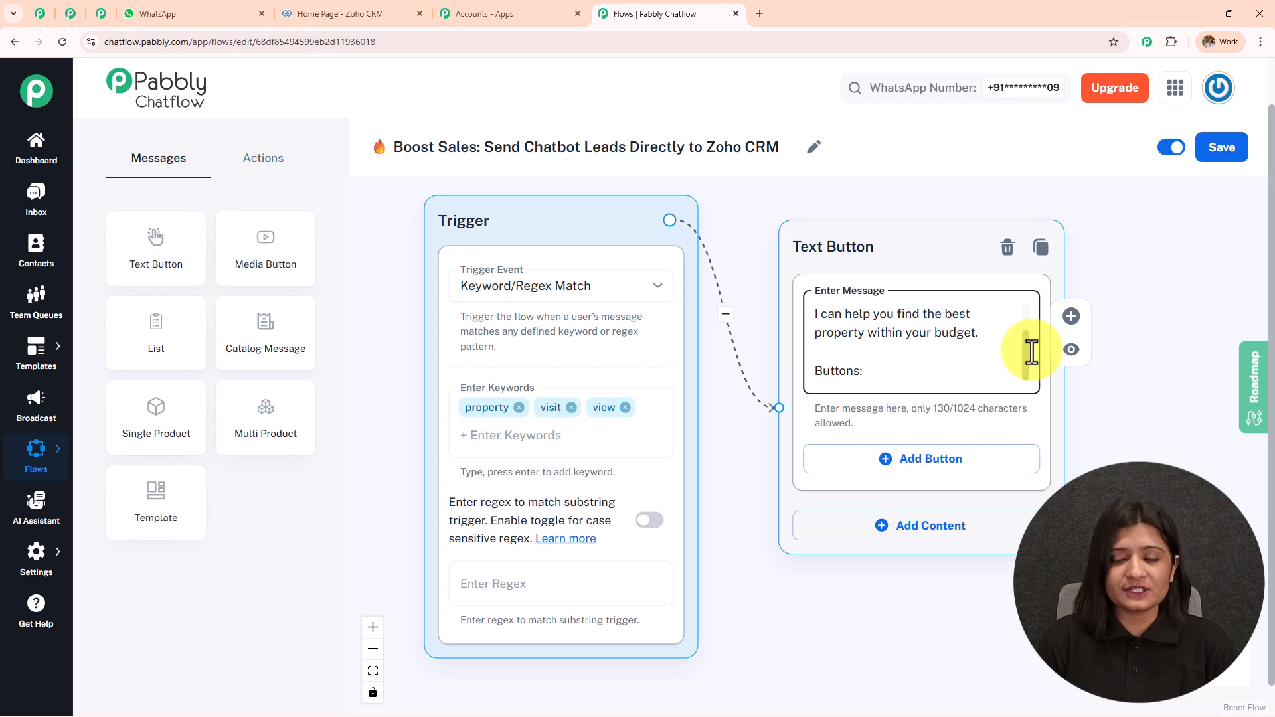
click(857, 371)
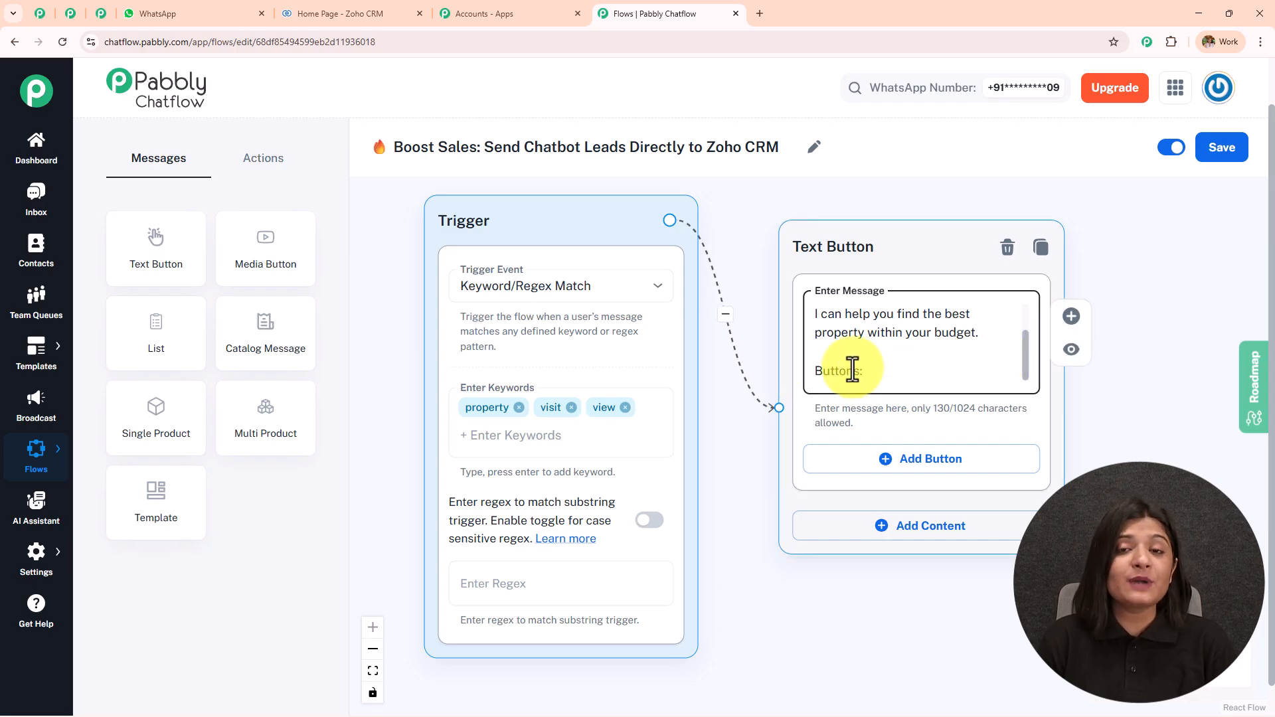
Give the welcome message two reply buttons, Buy Property and Rent Property, and branch from Buy Property
click(190, 7)
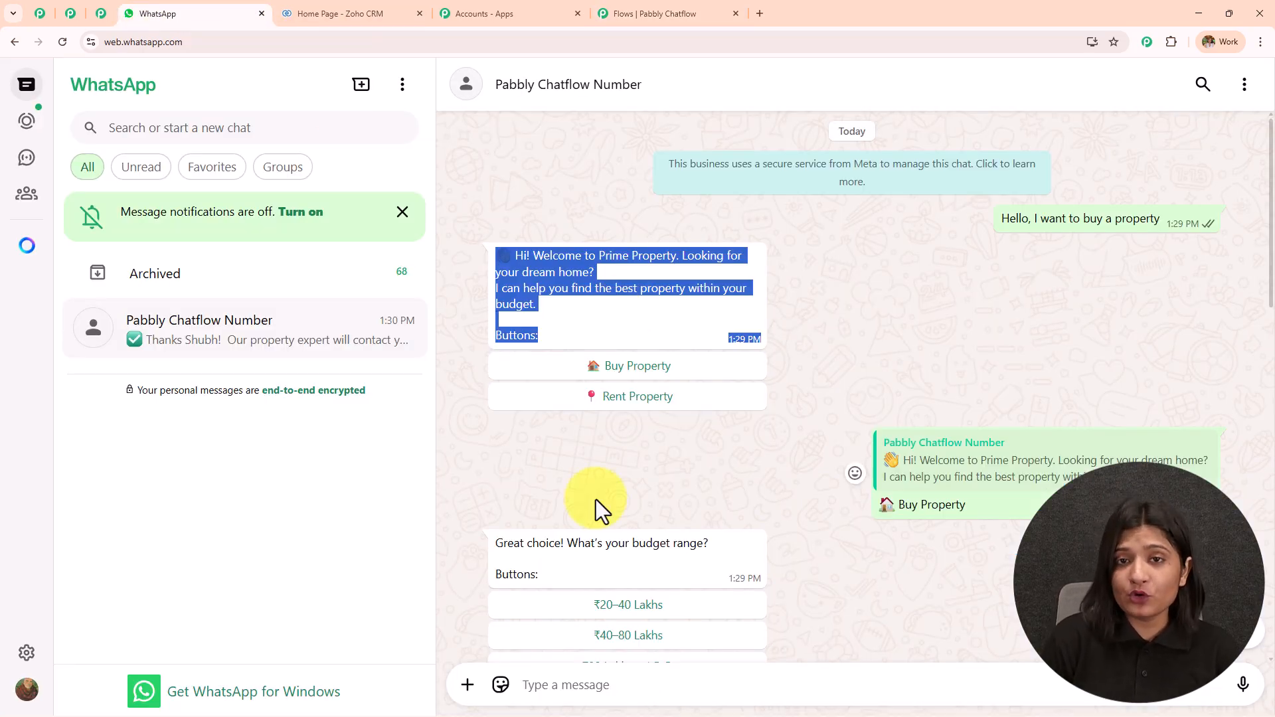
click(604, 13)
click(950, 543)
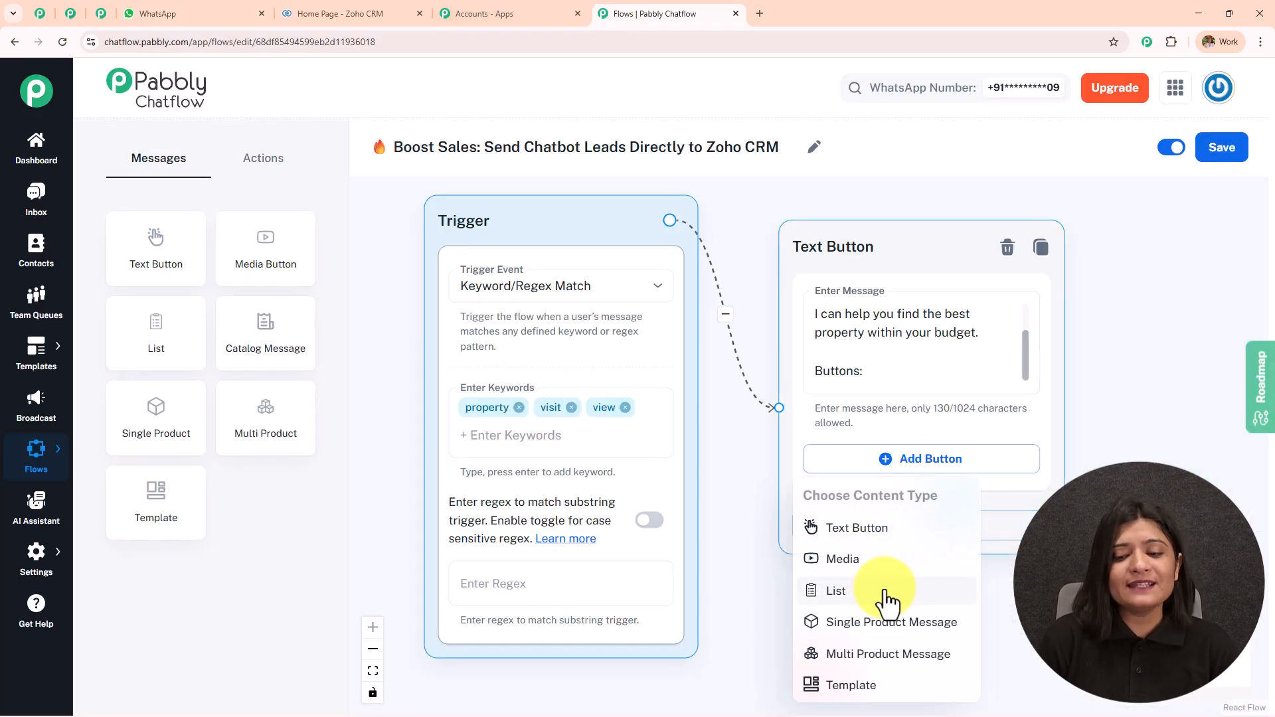
click(1178, 464)
drag(1178, 463, 968, 346)
click(670, 339)
click(688, 429)
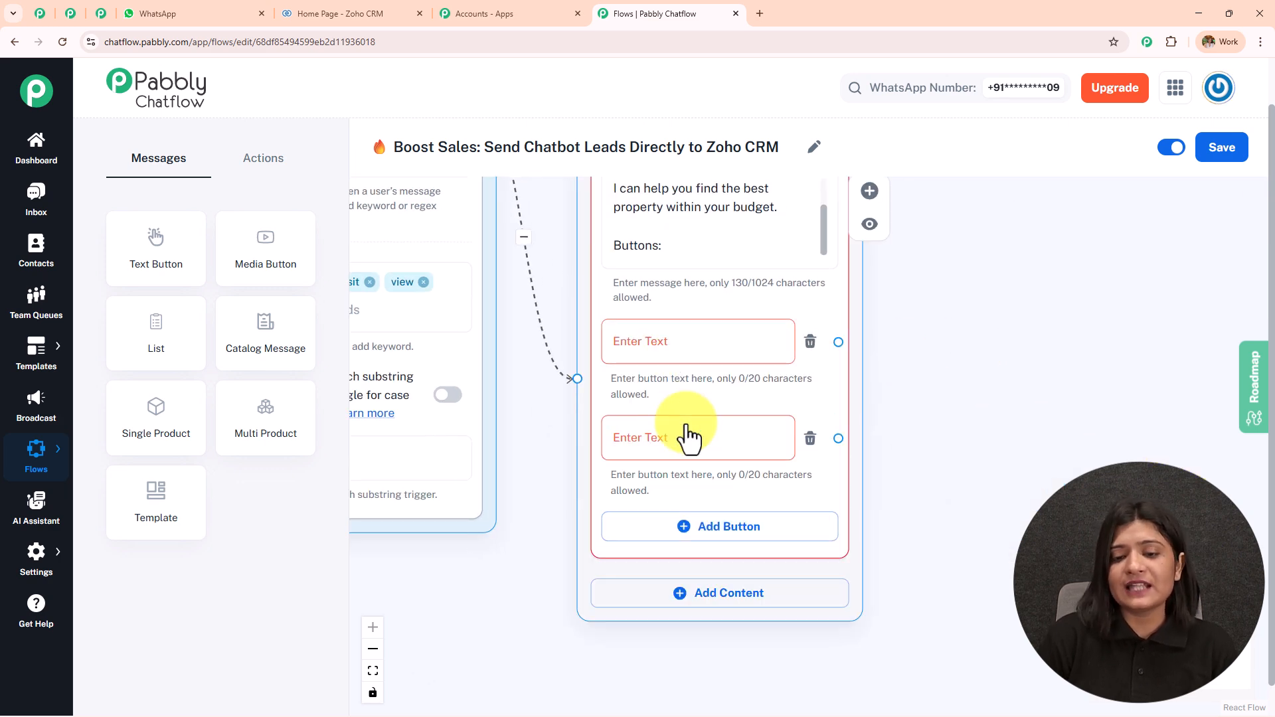
click(710, 528)
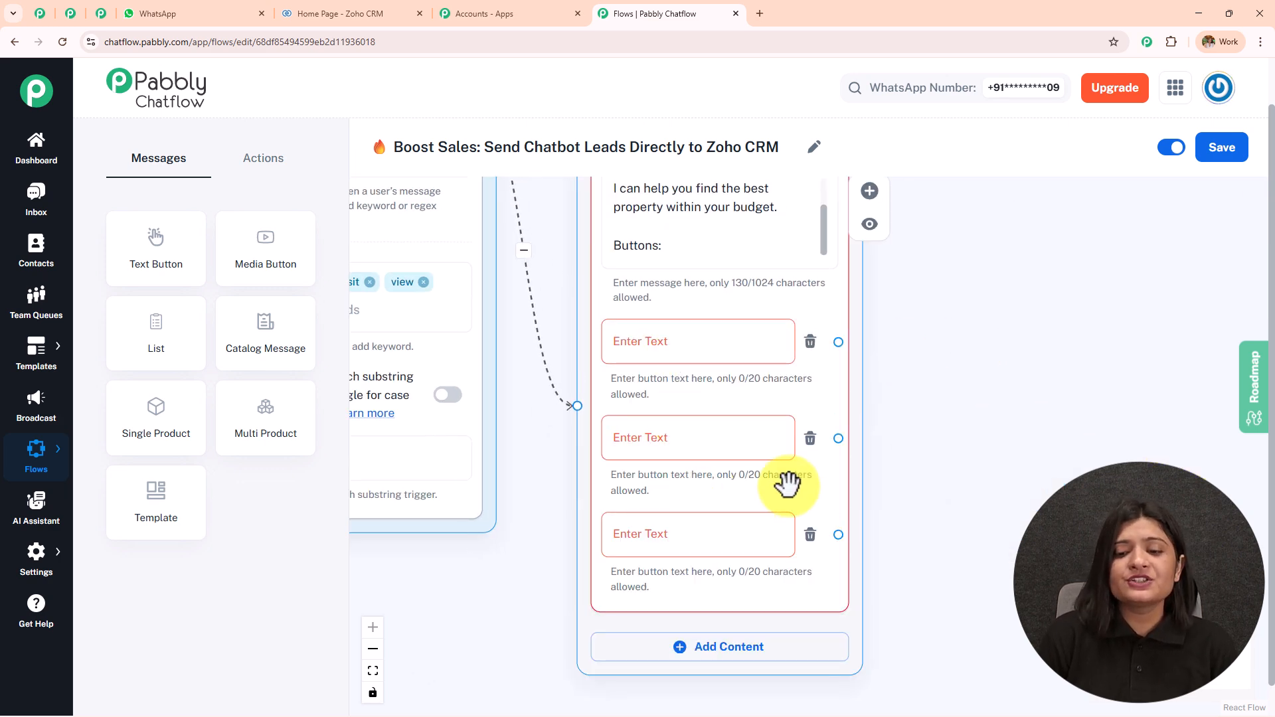
click(810, 533)
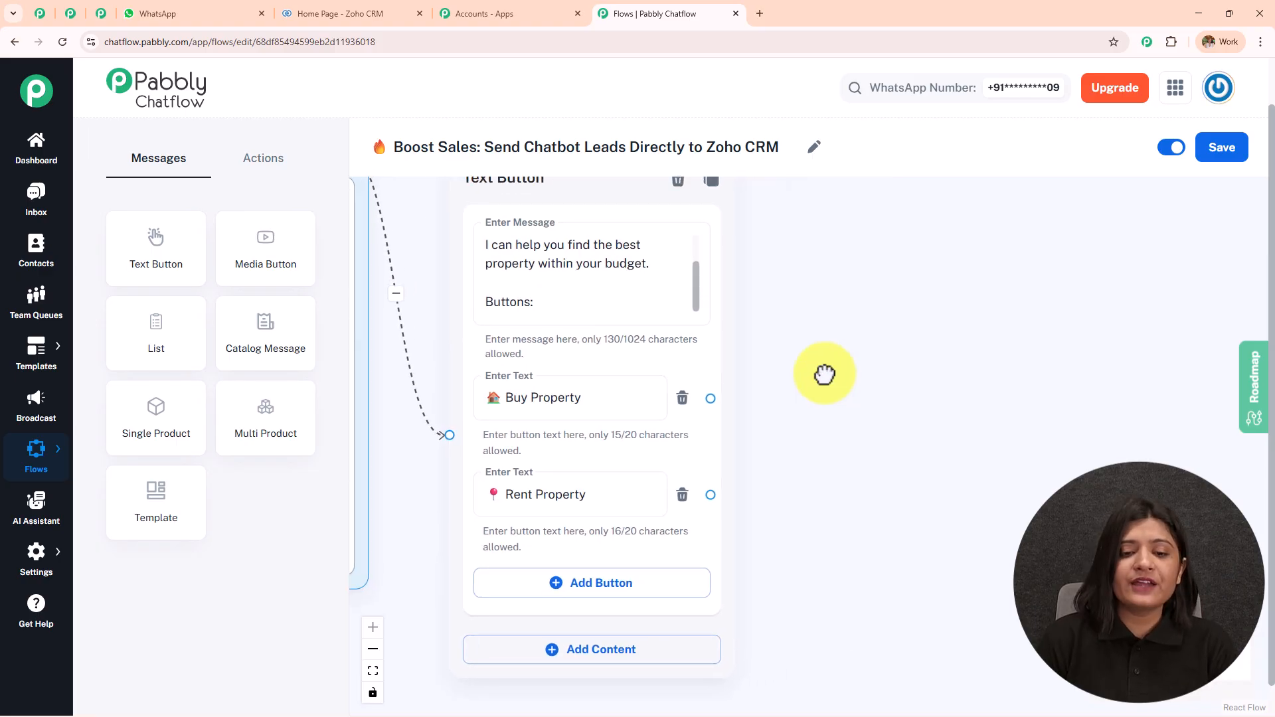
drag(826, 372, 774, 364)
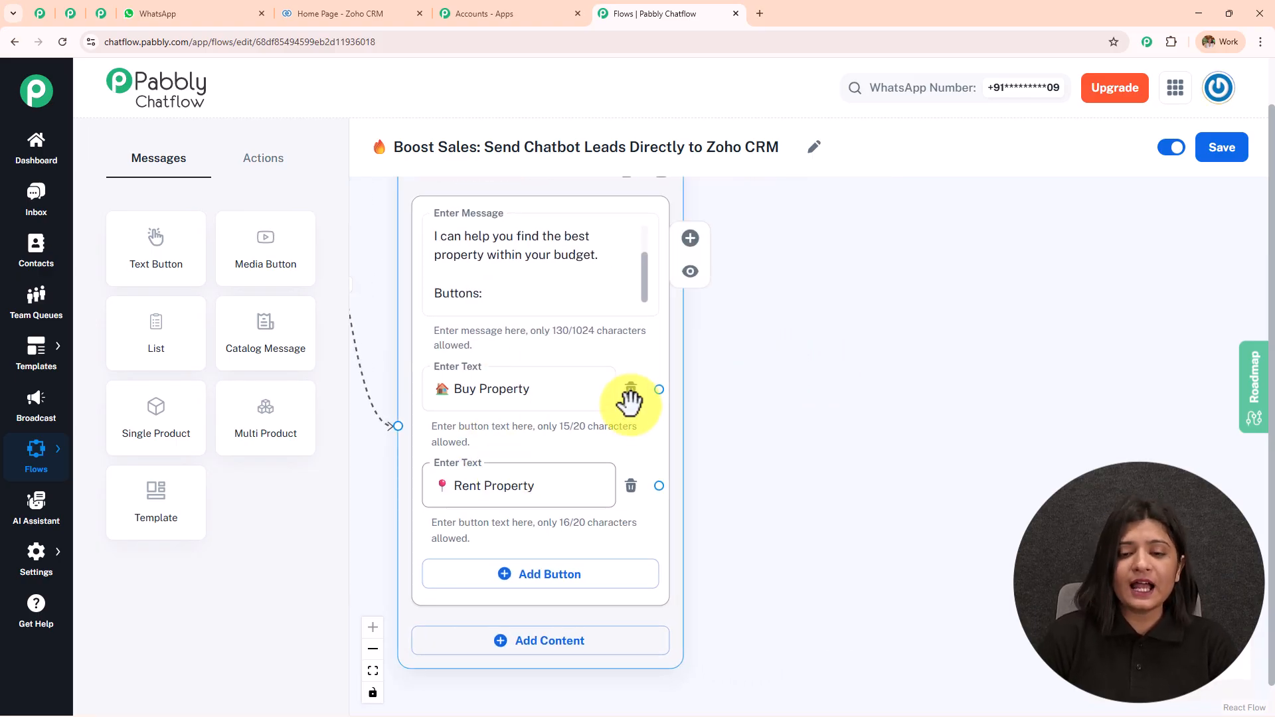
drag(659, 389, 749, 216)
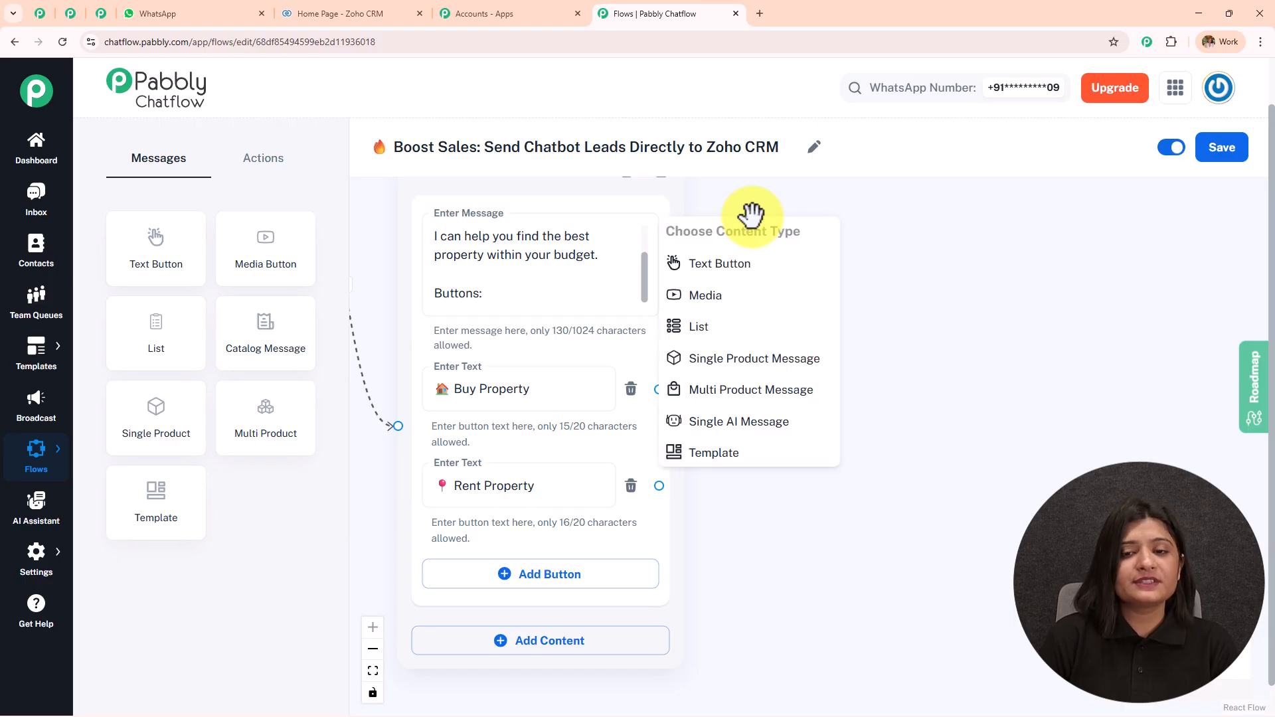
Add a Text Button after Buy Property reading 'Great choice! What's your budget range?', copied from WhatsApp
click(764, 275)
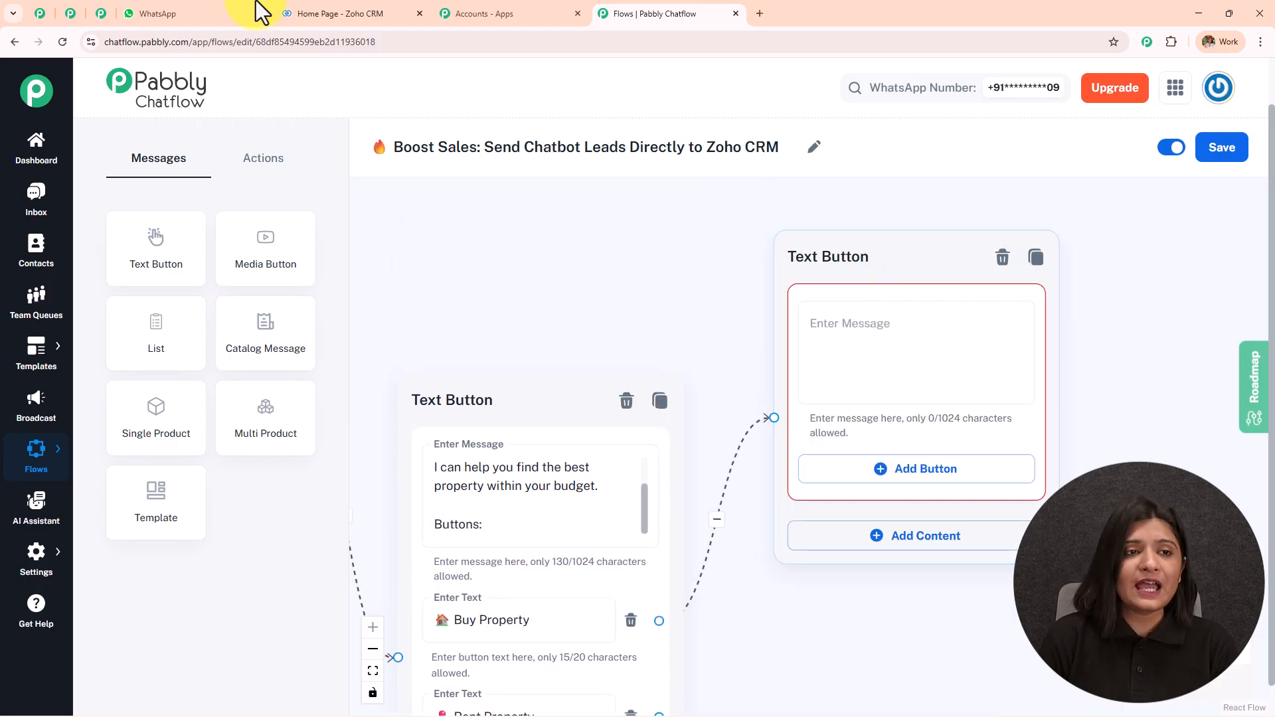
click(217, 18)
scroll(826, 357, down, 5)
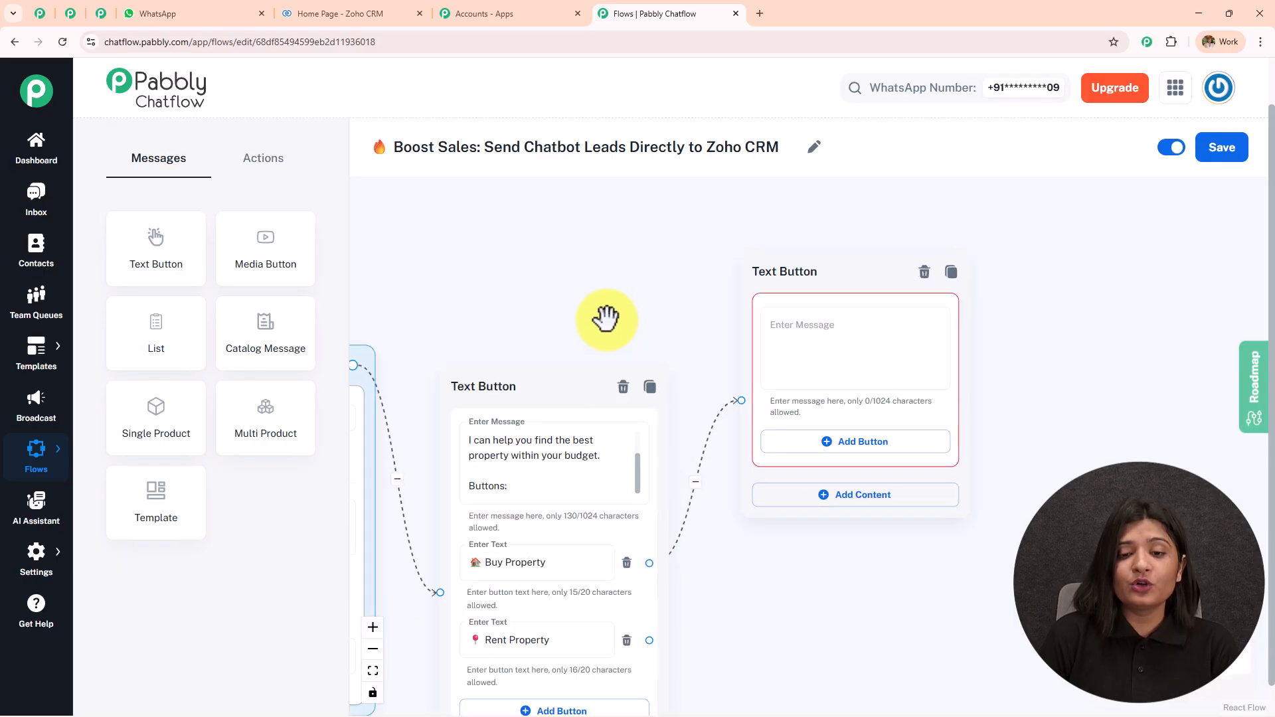
drag(607, 316, 569, 182)
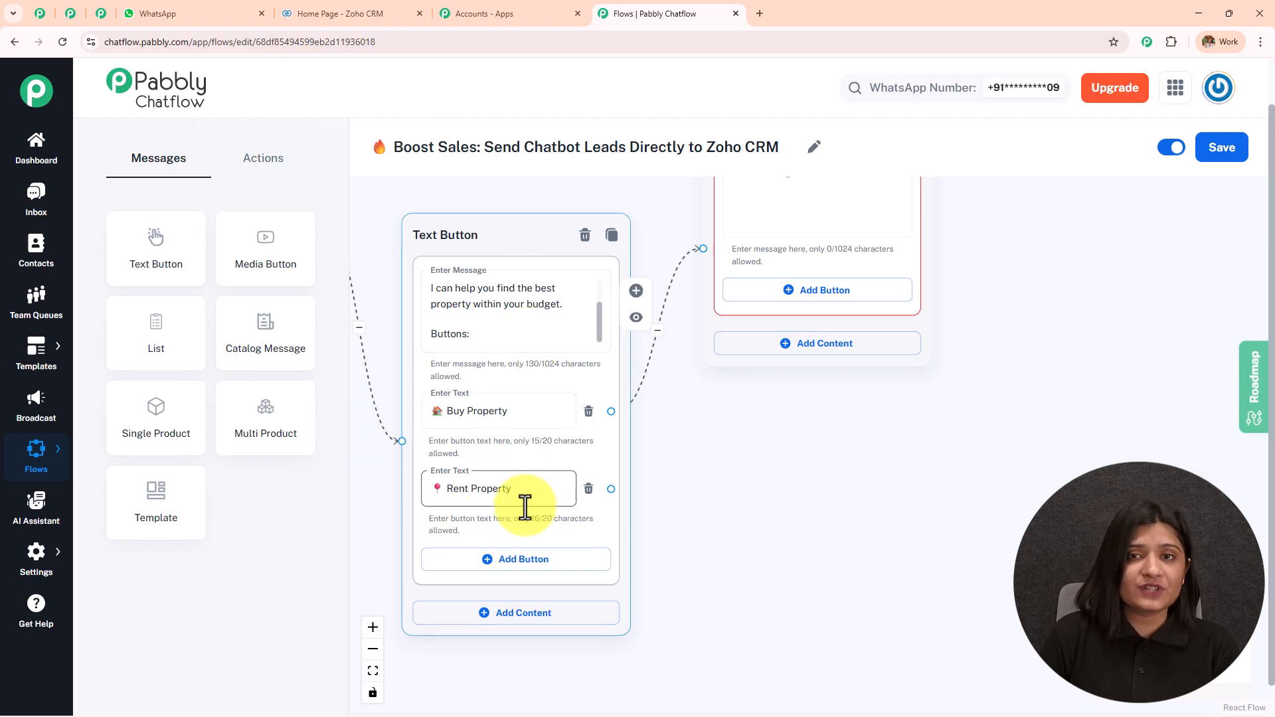
click(191, 14)
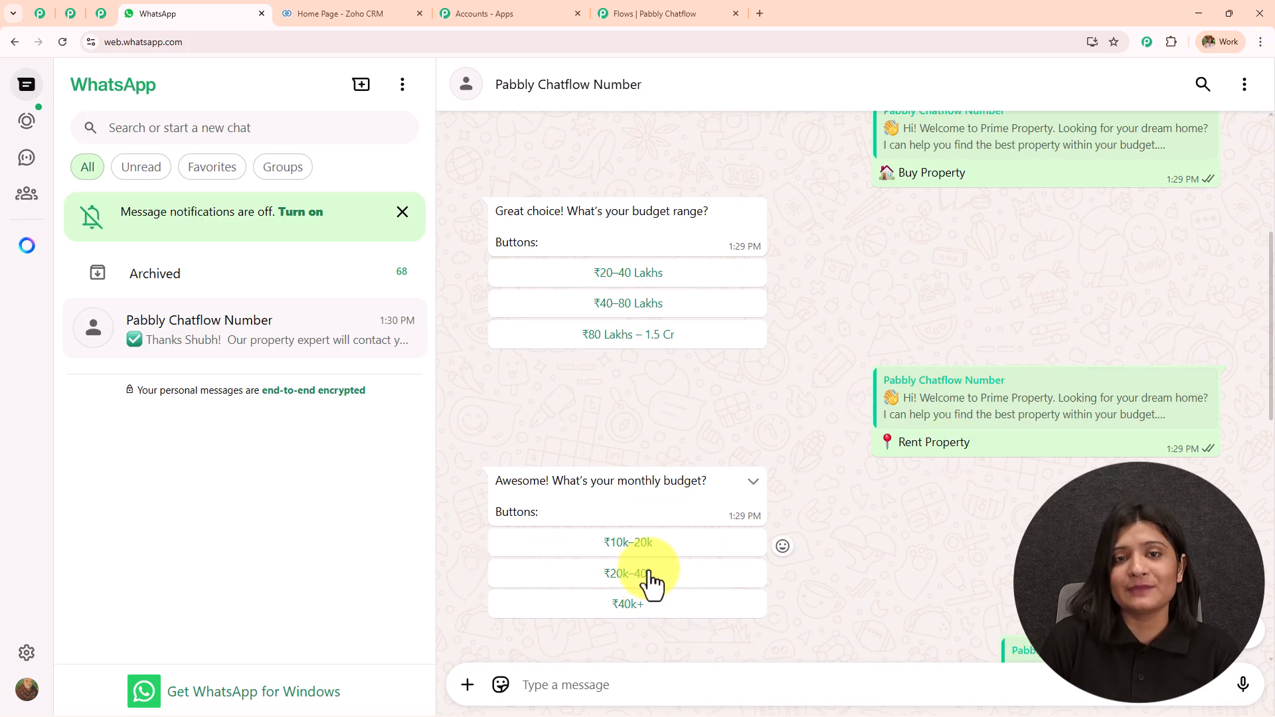
drag(531, 244, 481, 207)
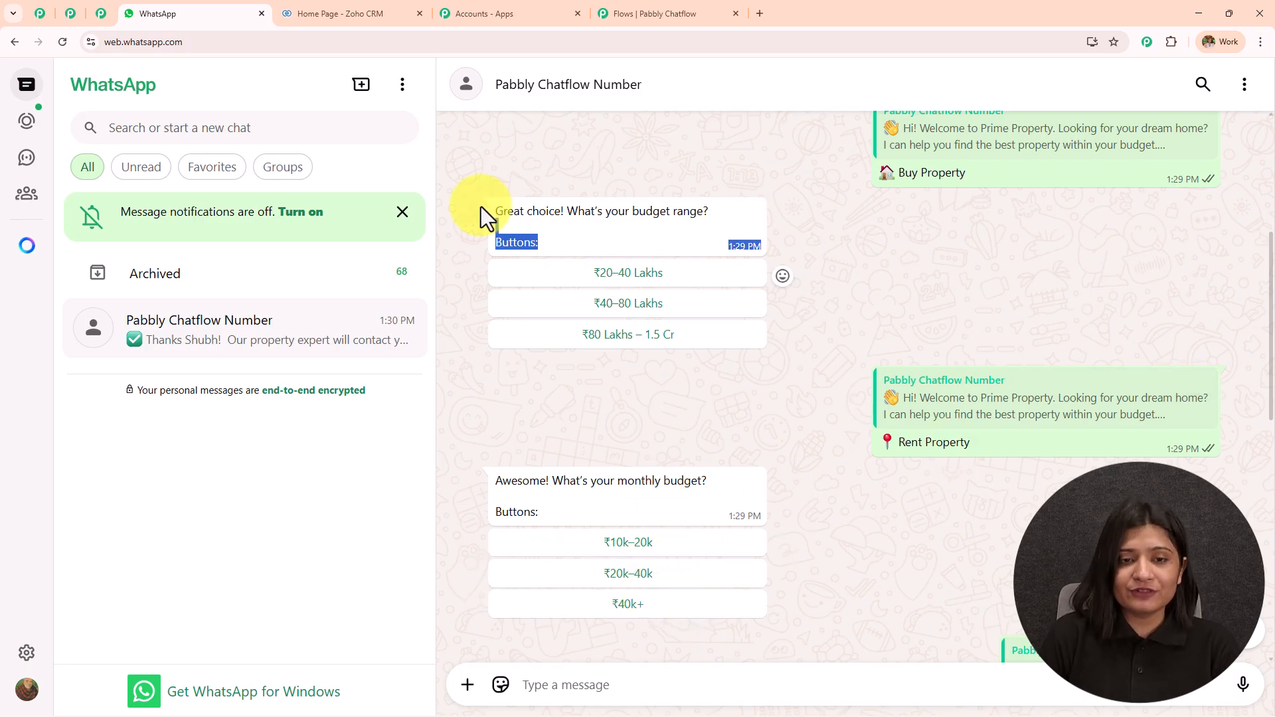
key(ctrl+c)
click(664, 14)
click(763, 302)
key(ctrl+v)
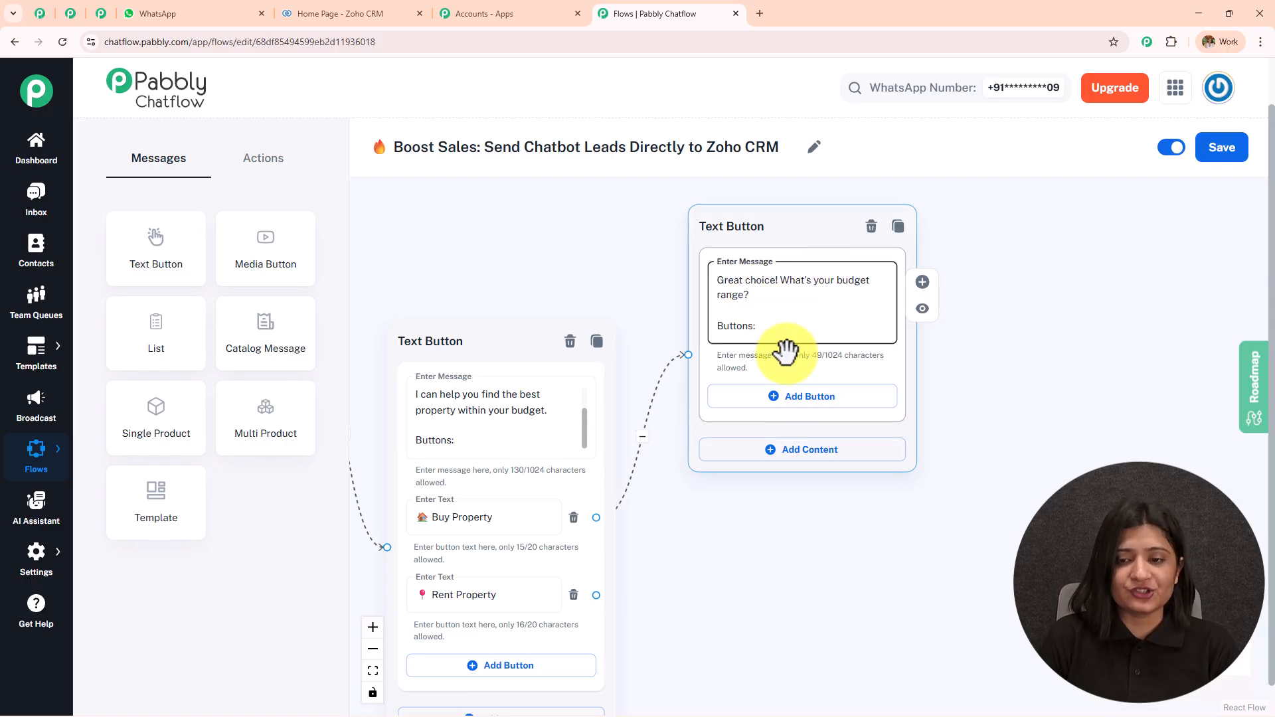
Add three answer button fields to the budget range question
click(796, 409)
click(803, 491)
click(835, 553)
drag(948, 521, 816, 245)
drag(581, 375, 629, 251)
Connect Rent Property to a new Text Button message with three answer button fields
drag(478, 356, 627, 473)
click(630, 510)
click(725, 545)
click(731, 624)
click(751, 705)
Fill the budget answers with ₹20–40 Lakhs, ₹40–80 Lakhs and ₹80 Lakhs – 1.5 Cr
click(660, 331)
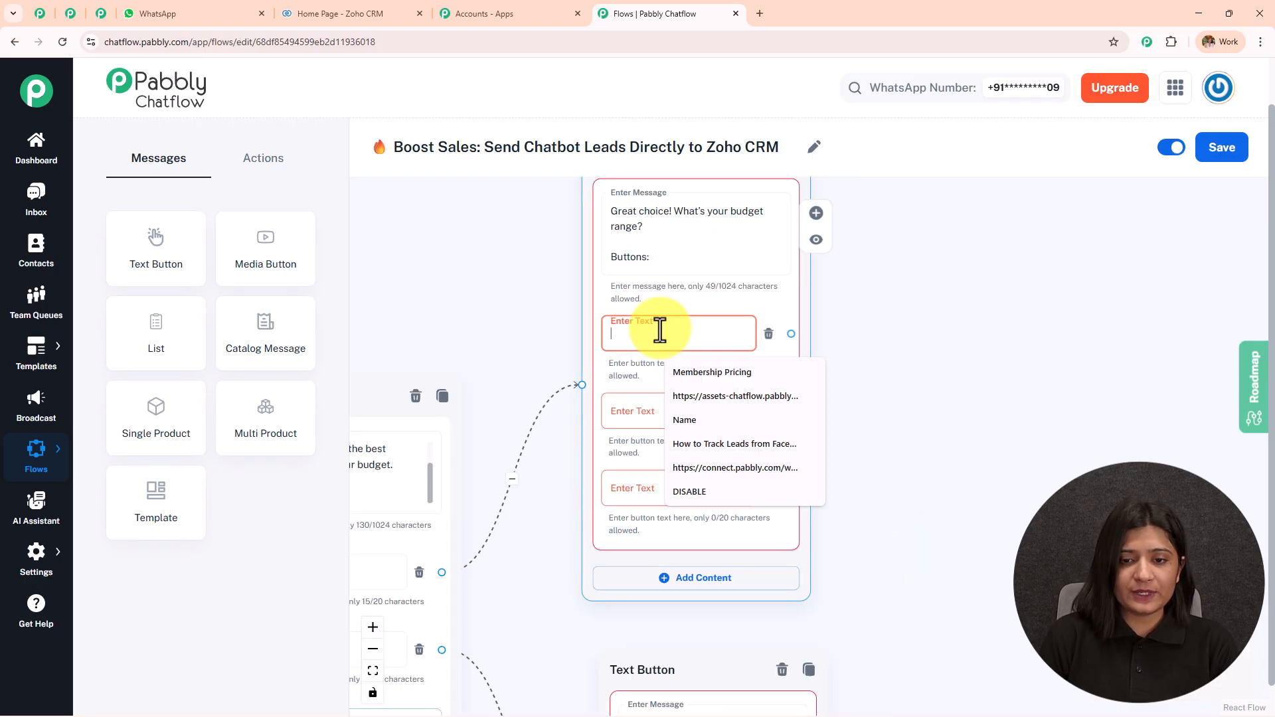
key(ctrl+v)
click(667, 408)
key(ctrl+v)
click(672, 489)
key(ctrl+v)
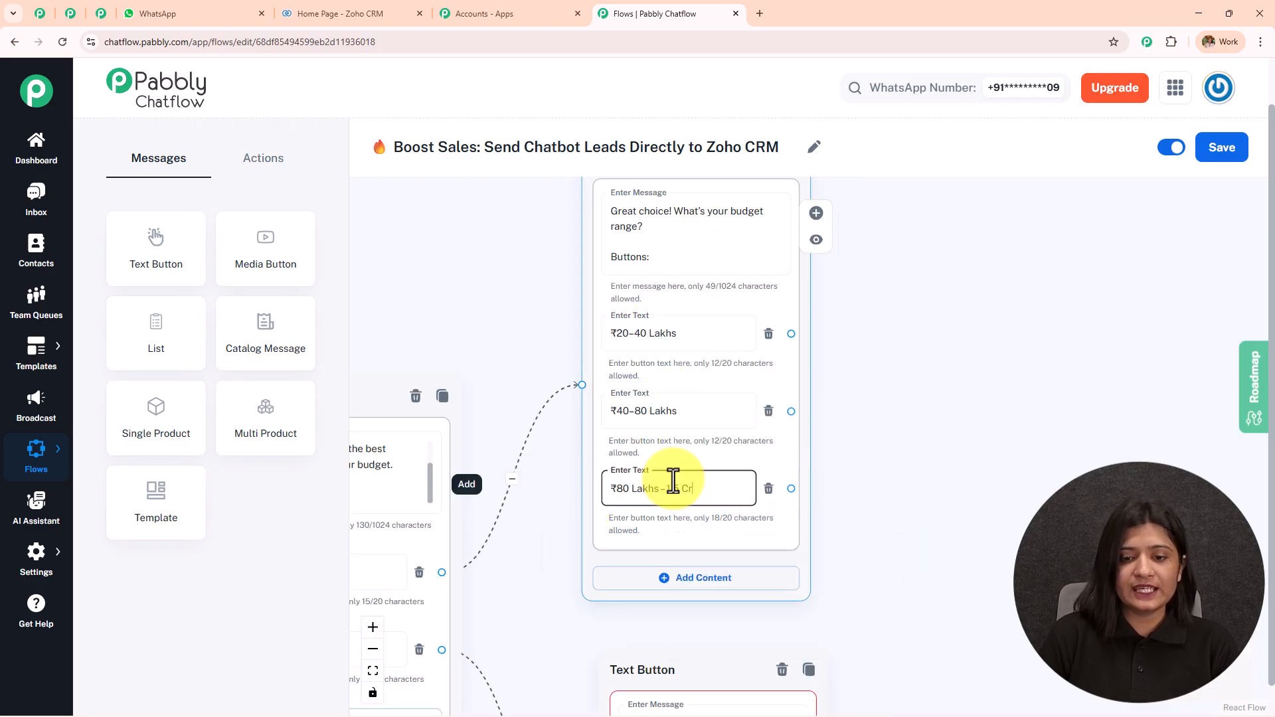
Fill the monthly-budget answers with ₹10k–20k, ₹20k–40k and ₹40k+
scroll(966, 446, down, 3)
drag(930, 541, 751, 276)
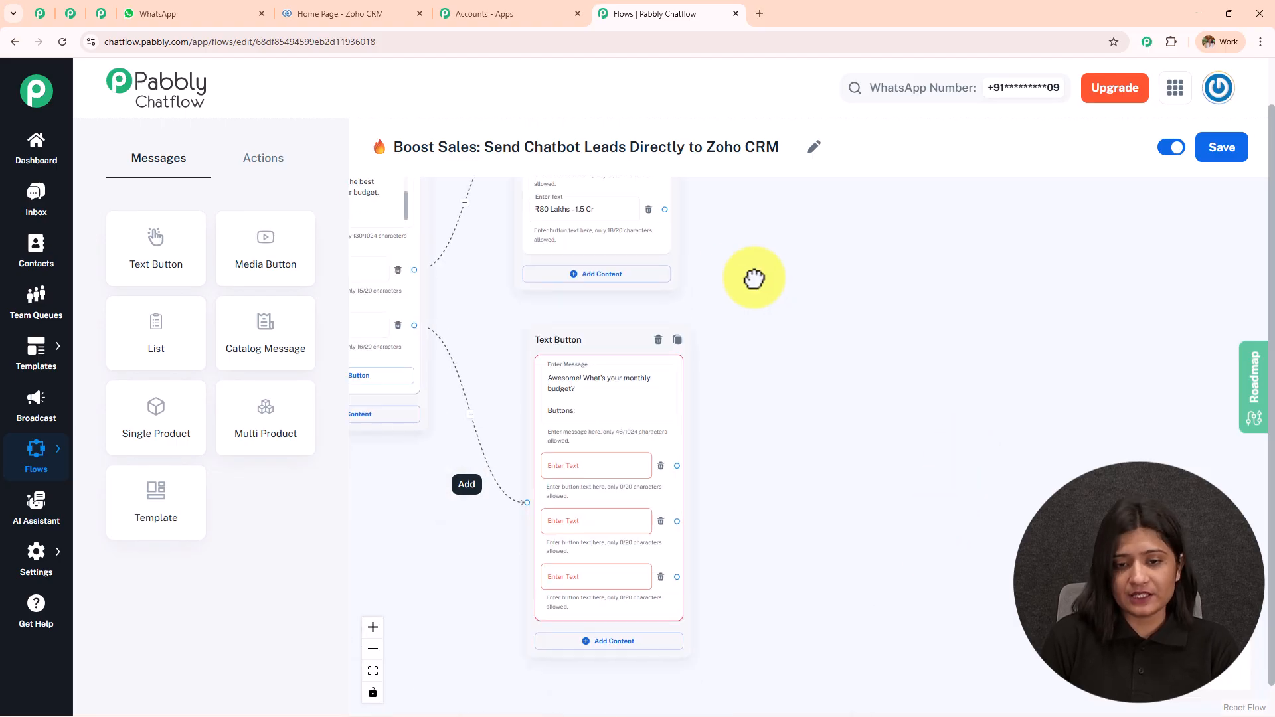
drag(780, 512, 900, 452)
scroll(761, 401, up, 2)
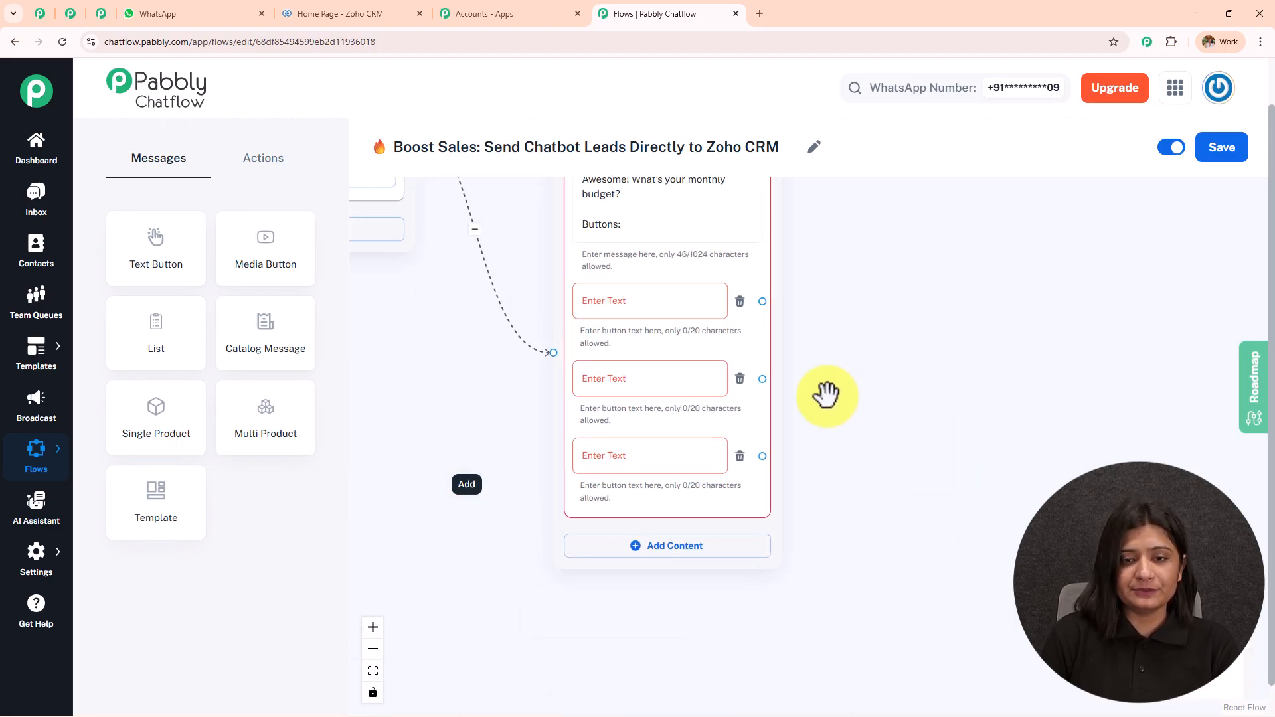
click(646, 310)
click(620, 372)
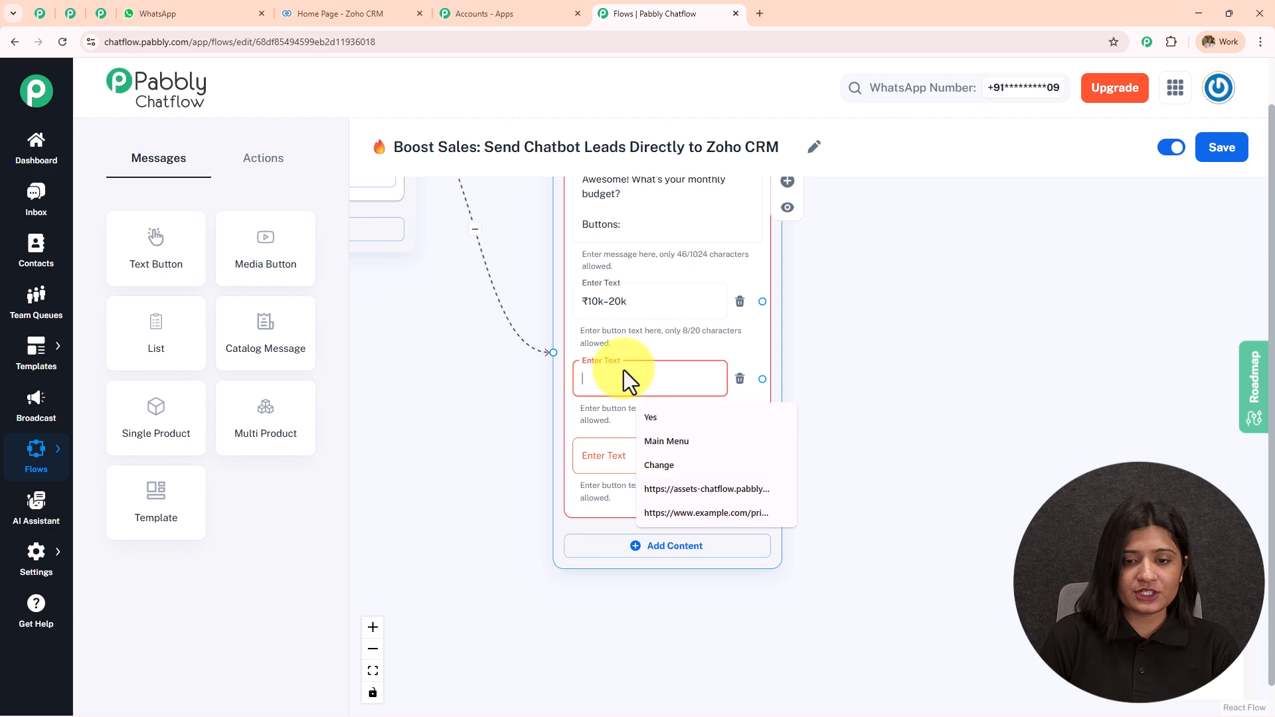
key(ctrl+v)
click(621, 463)
key(ctrl+v)
drag(882, 350, 709, 453)
scroll(890, 524, down, 2)
Add a Text Button message asking '📍 Which location are you interested in?', pasted from the WhatsApp chat
click(227, 11)
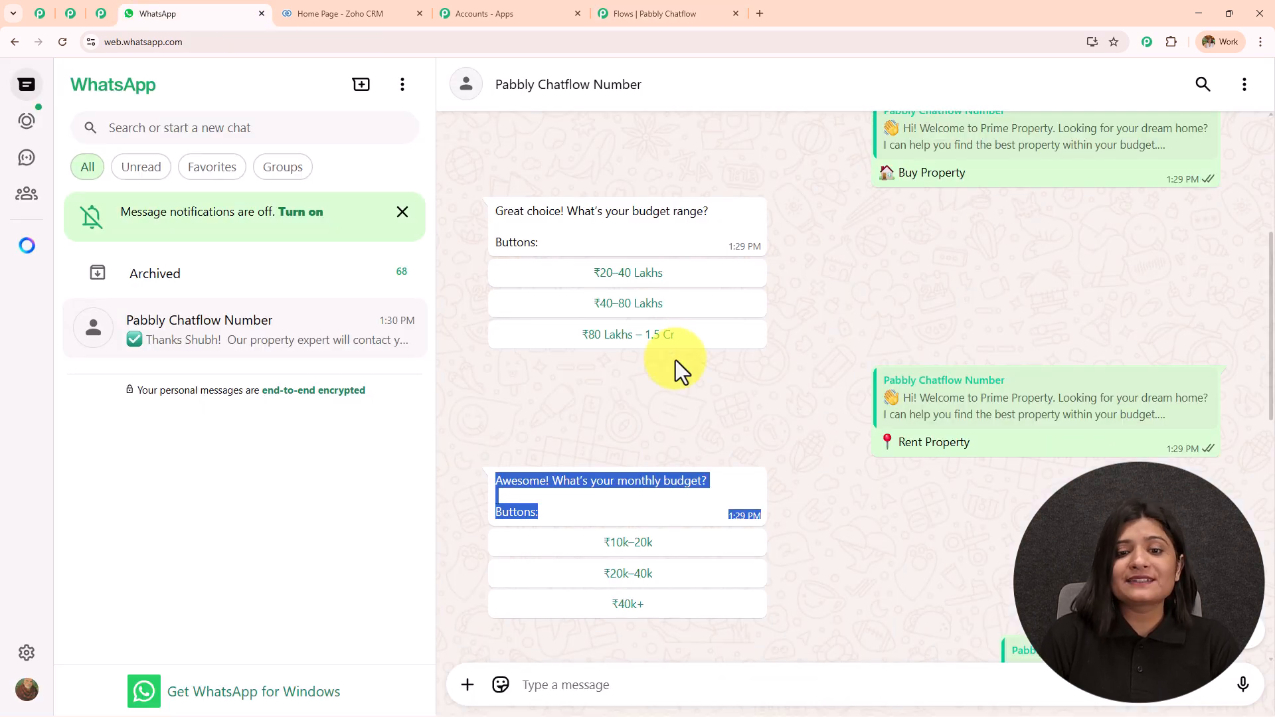
scroll(511, 468, down, 2)
scroll(531, 476, down, 5)
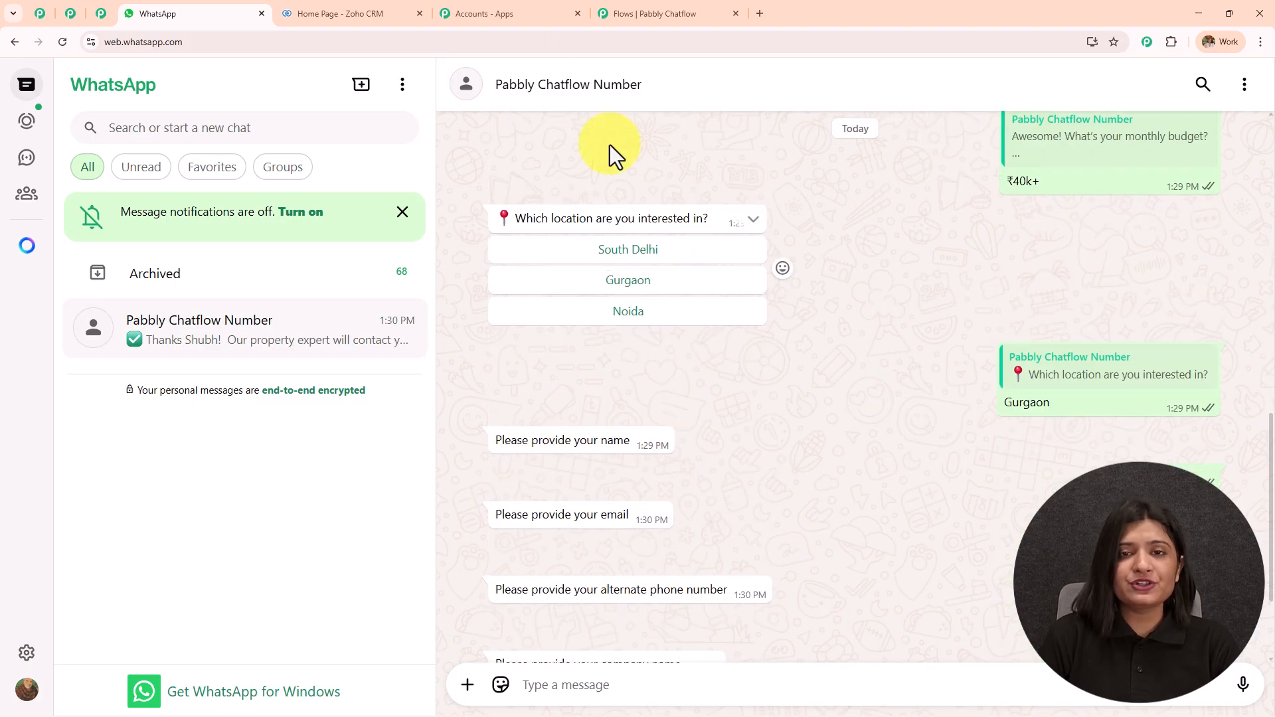
click(650, 13)
drag(171, 263, 729, 306)
scroll(730, 303, up, 3)
click(740, 293)
key(ctrl+v)
Add three answer fields to the location question and link the ₹20–40 Lakhs and ₹40–80 Lakhs answers to it
click(786, 400)
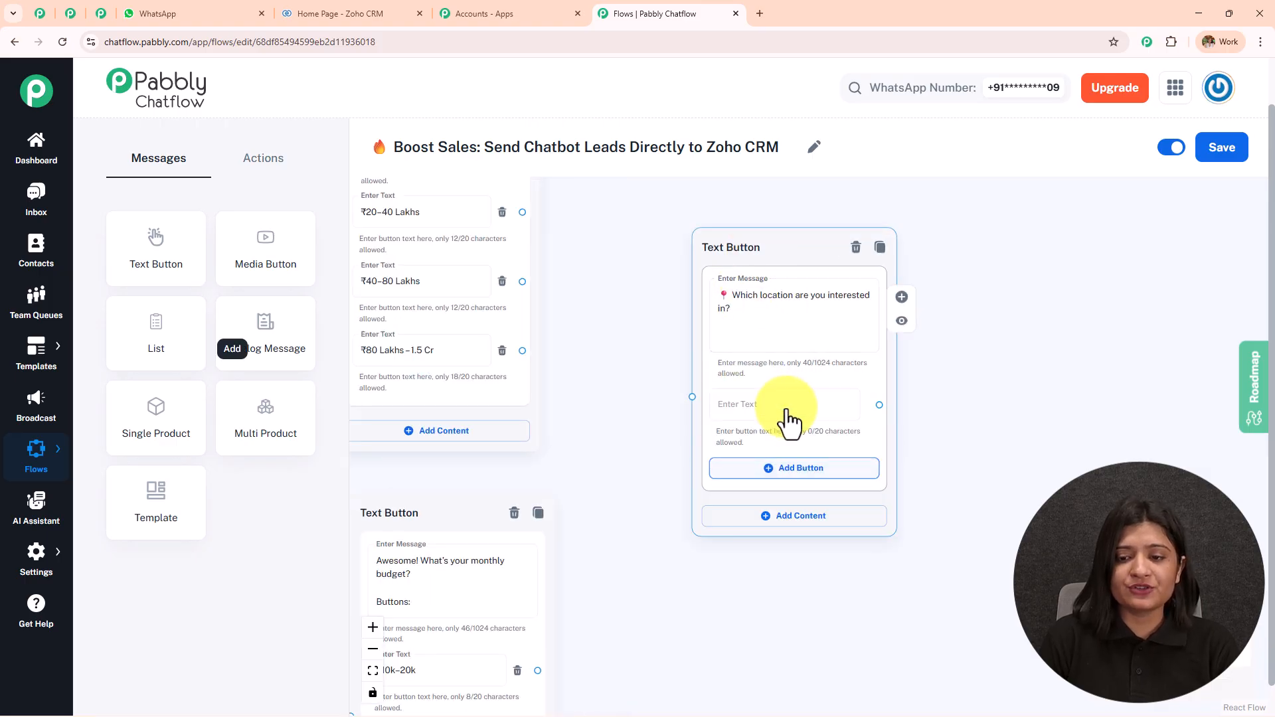
click(799, 466)
click(801, 525)
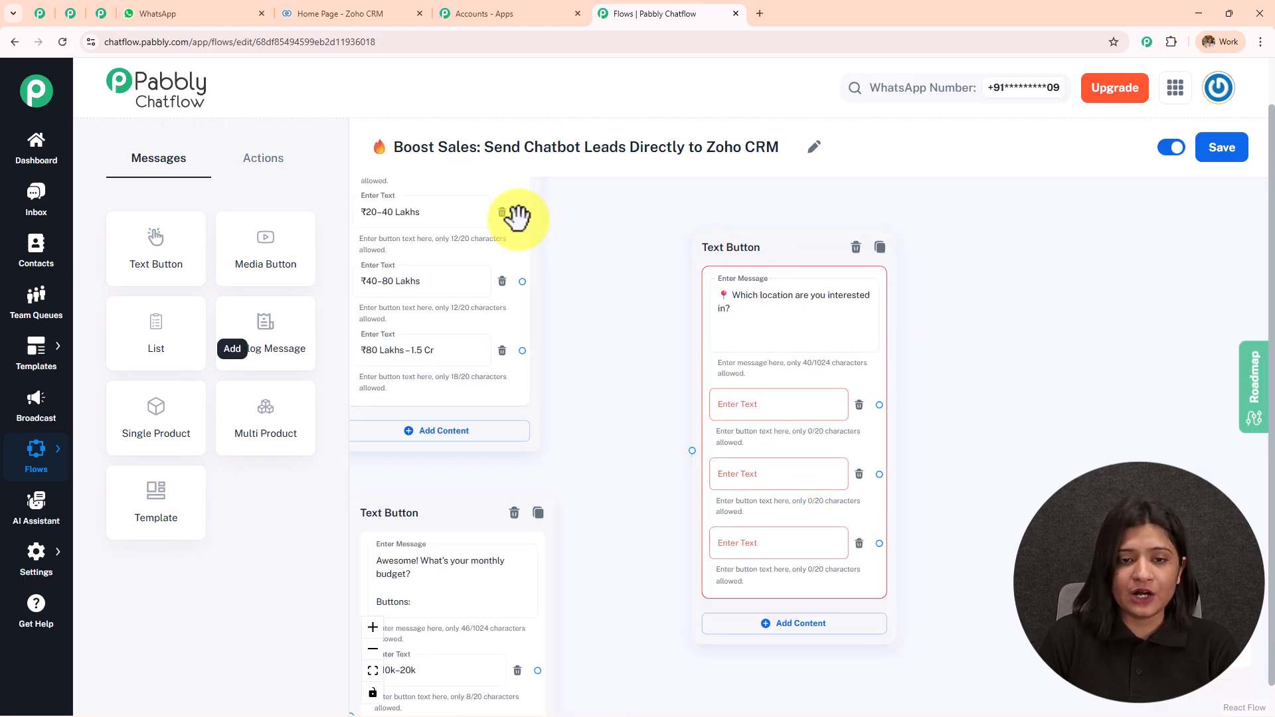
drag(522, 211, 692, 450)
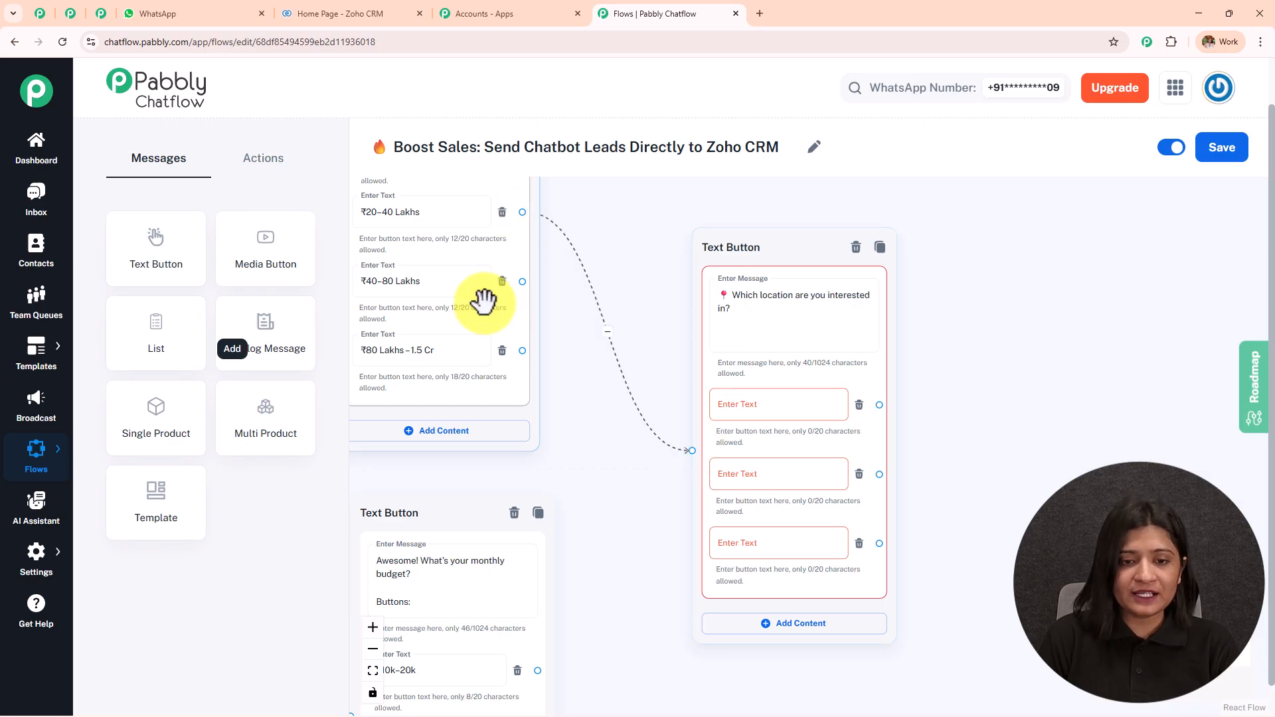
drag(522, 282, 692, 450)
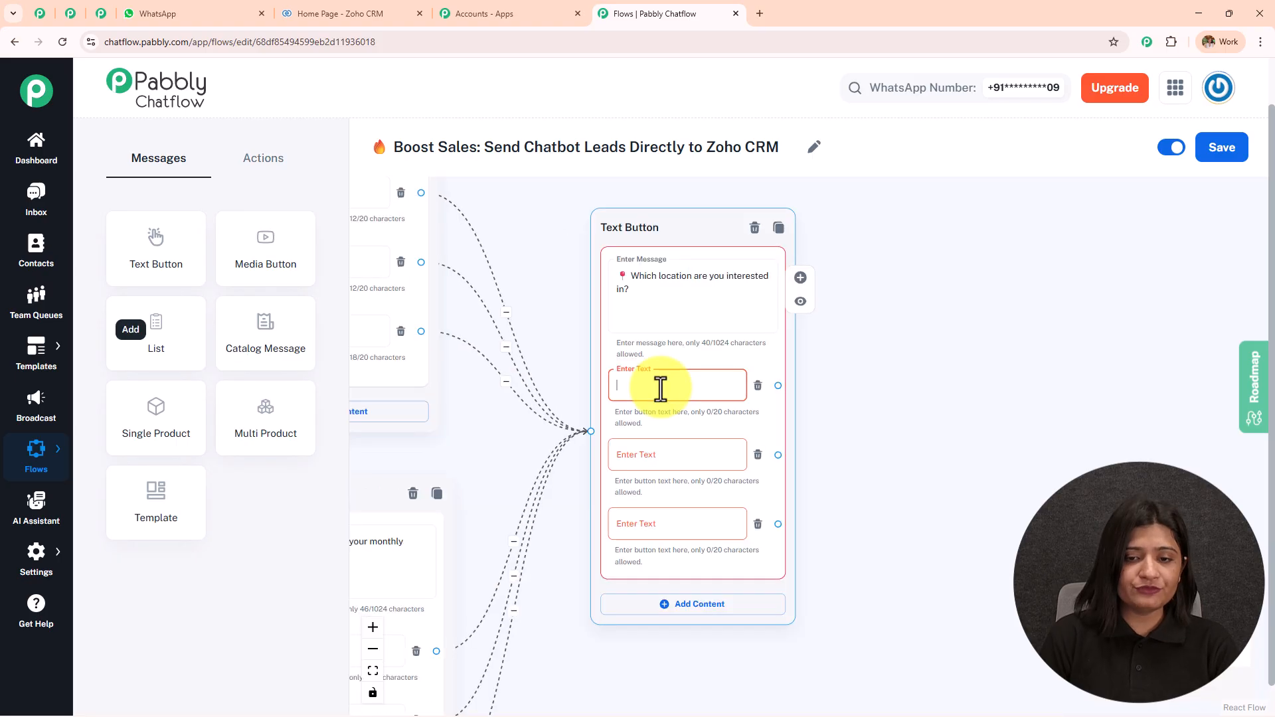
Enter South Delhi, Gurgaon and Delhi as the three location answers
text(South Delhi)
click(673, 465)
text(Gurgaon)
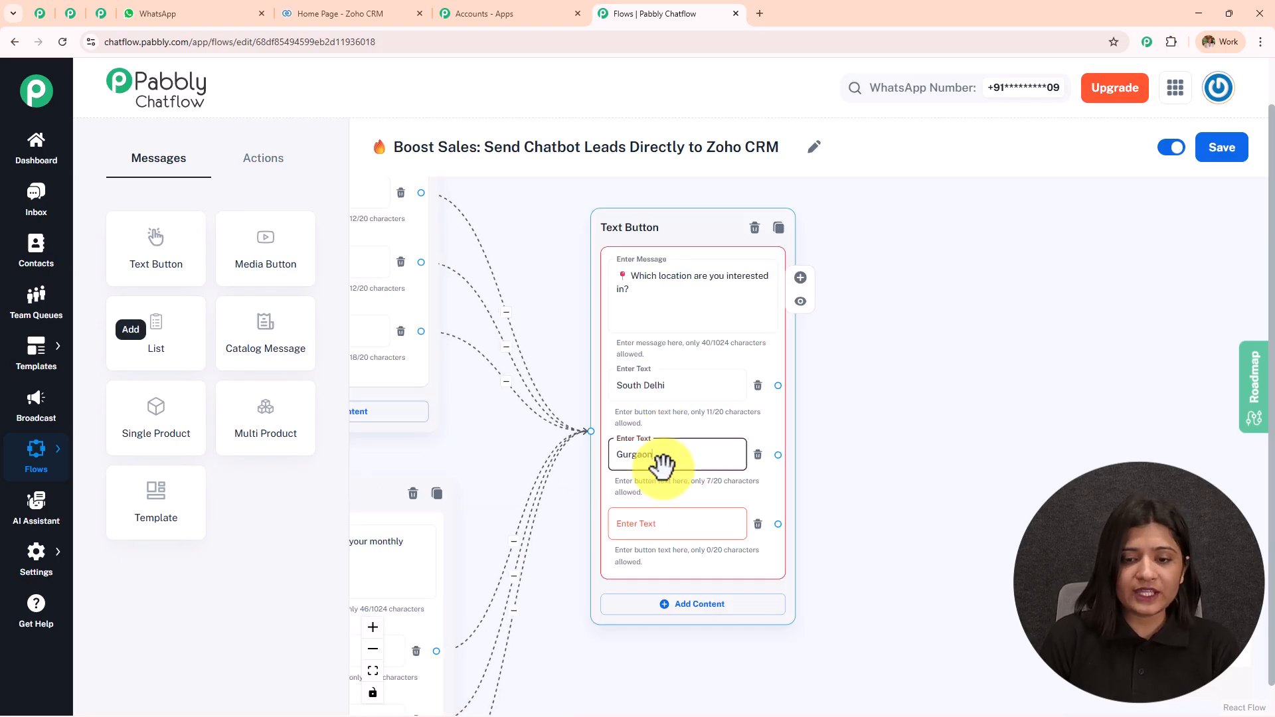
click(678, 529)
text(F)
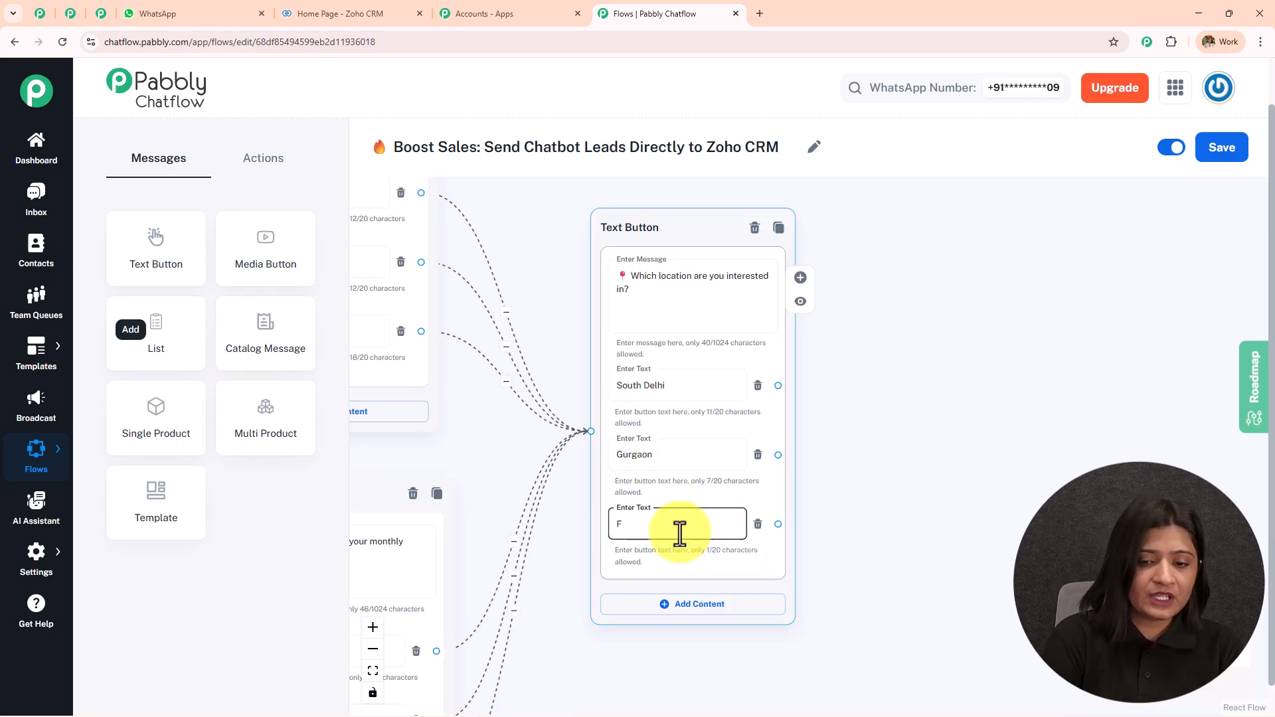
key(BackSpace)
text(Delhii)
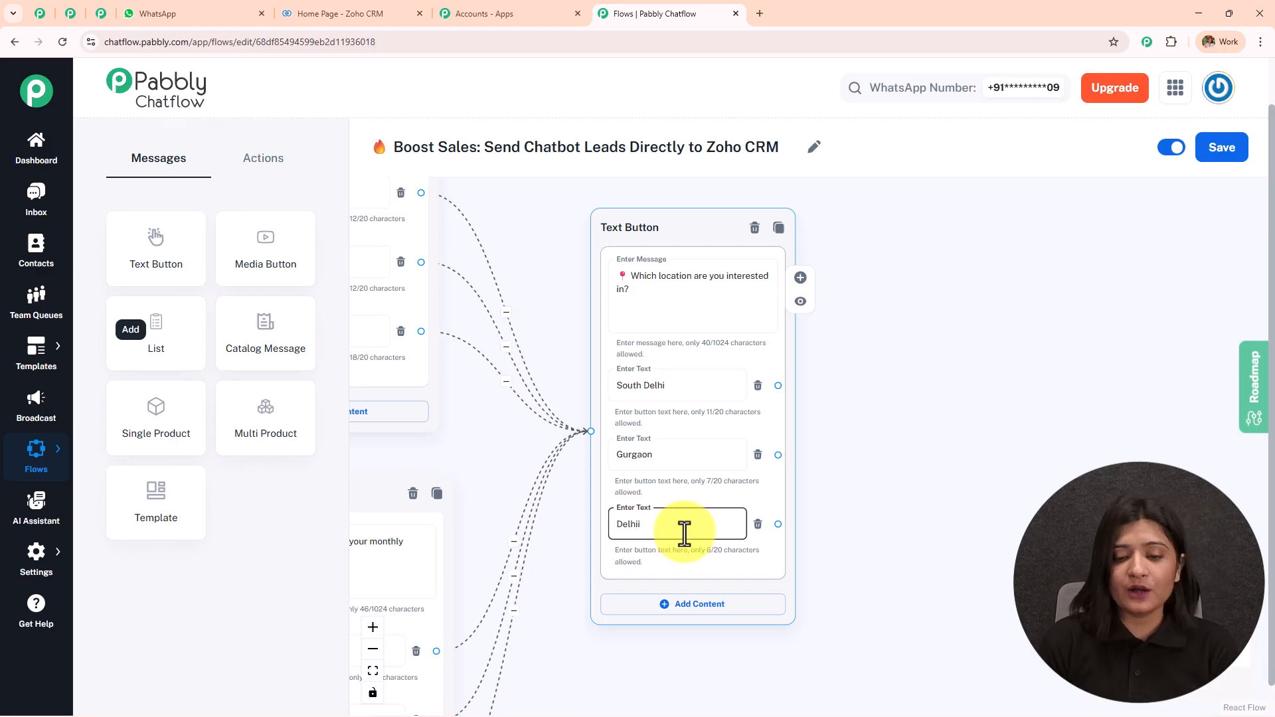
key(BackSpace)
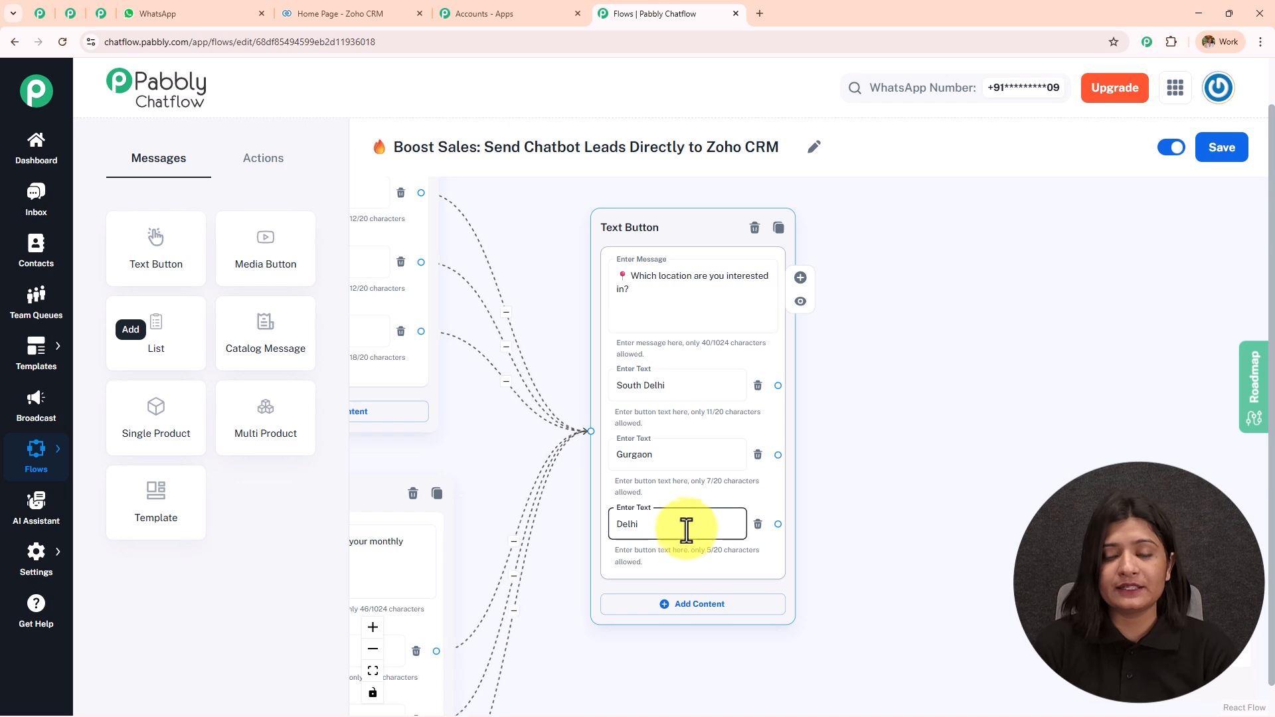
scroll(889, 335, down, 6)
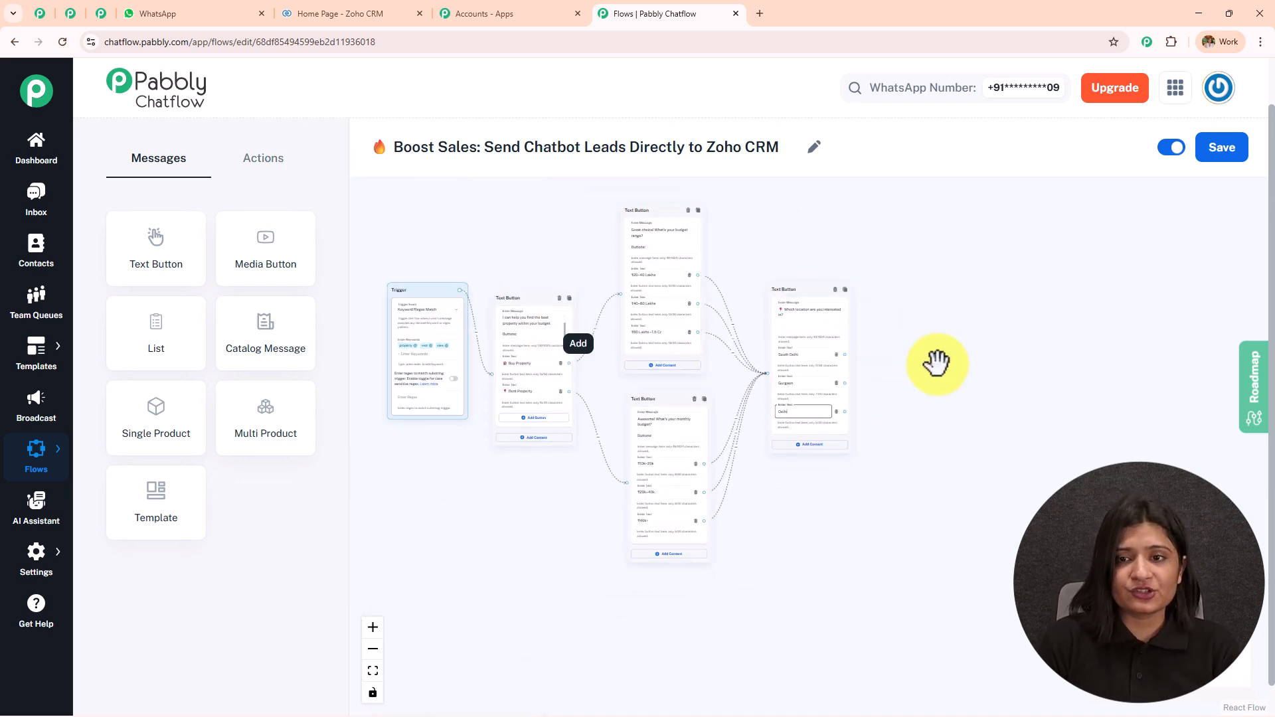
scroll(937, 361, up, 5)
drag(899, 302, 824, 365)
Review the remaining WhatsApp chatbot prompts through the thank-you message and the new lead in Zoho CRM
click(200, 12)
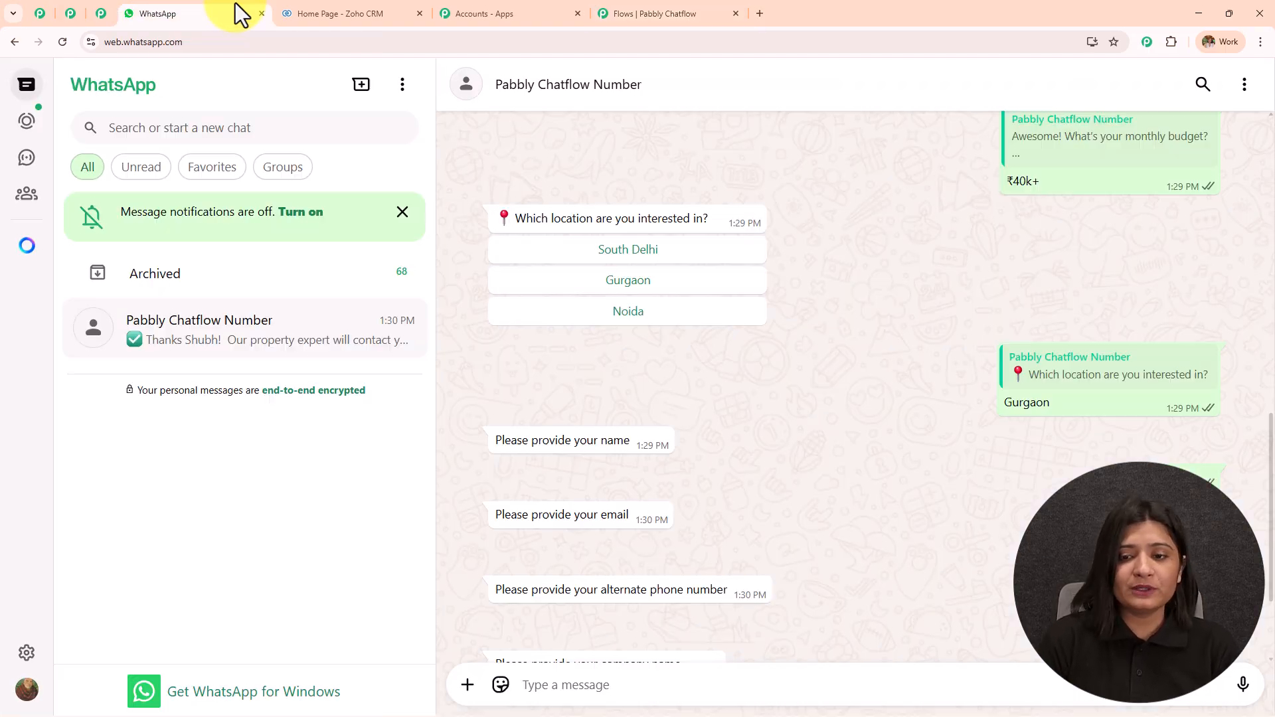
scroll(716, 415, up, 2)
scroll(716, 415, up, 1)
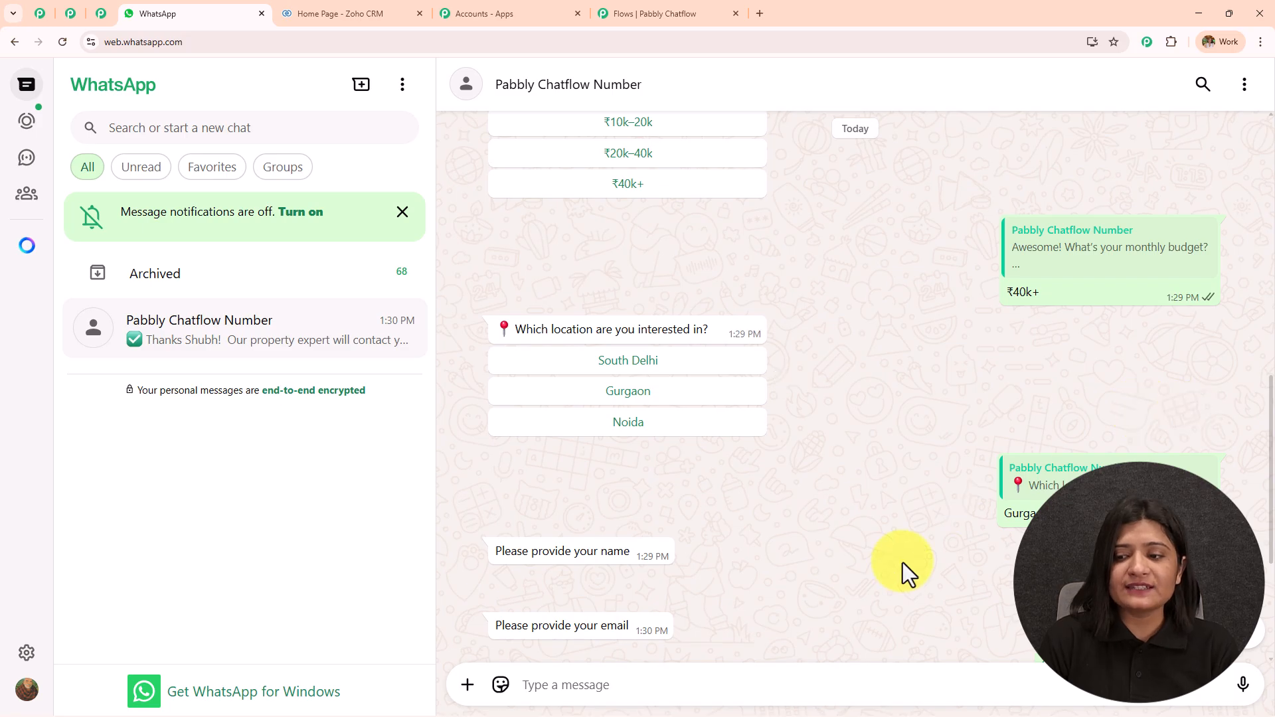
scroll(751, 398, down, 5)
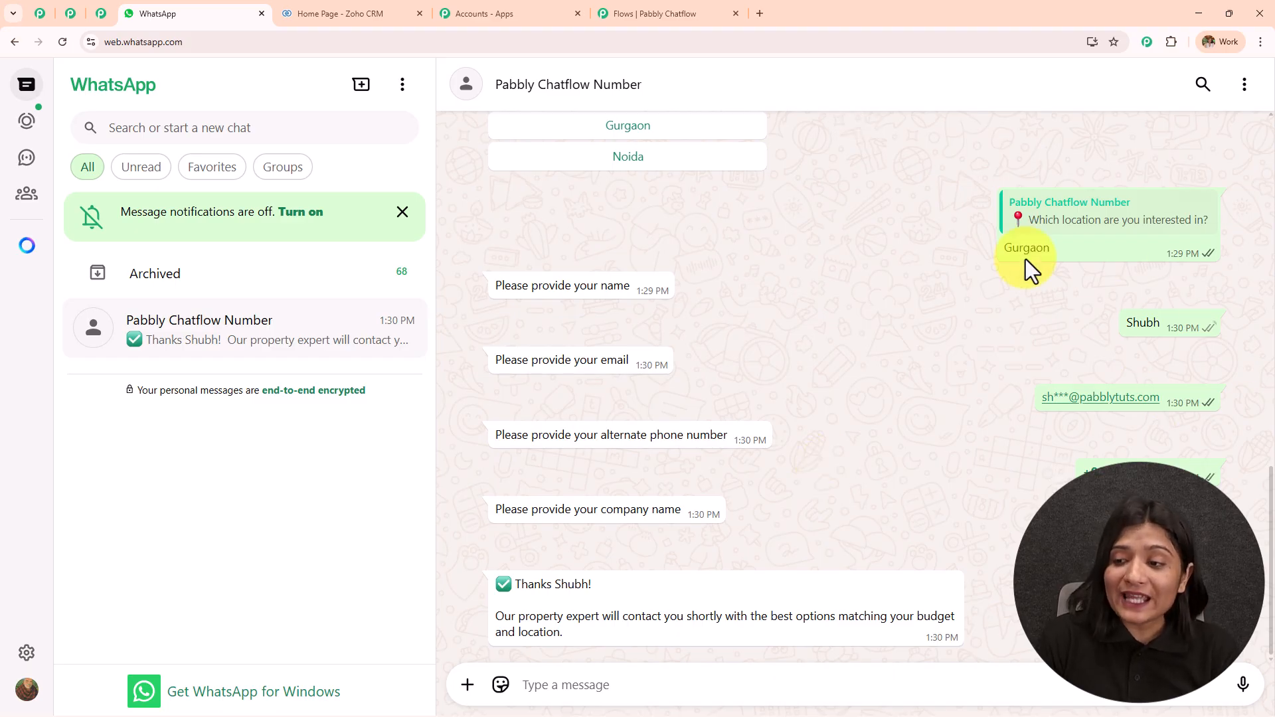
click(356, 12)
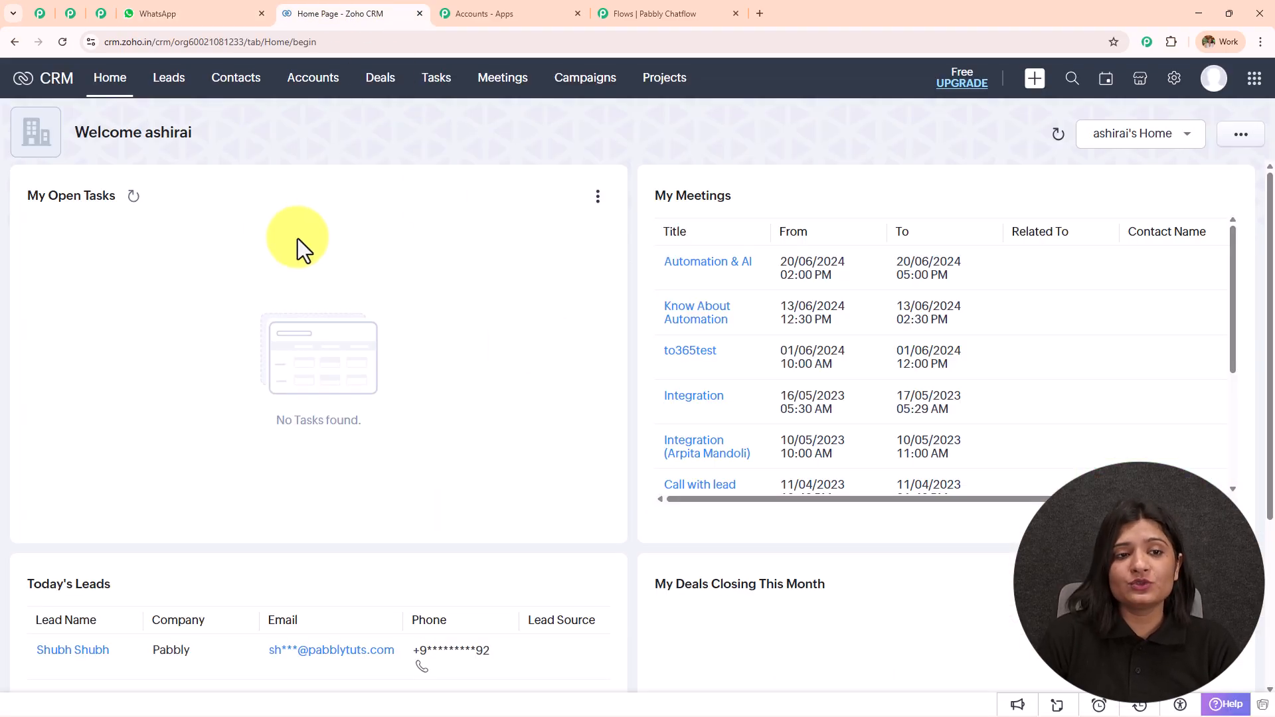
click(206, 12)
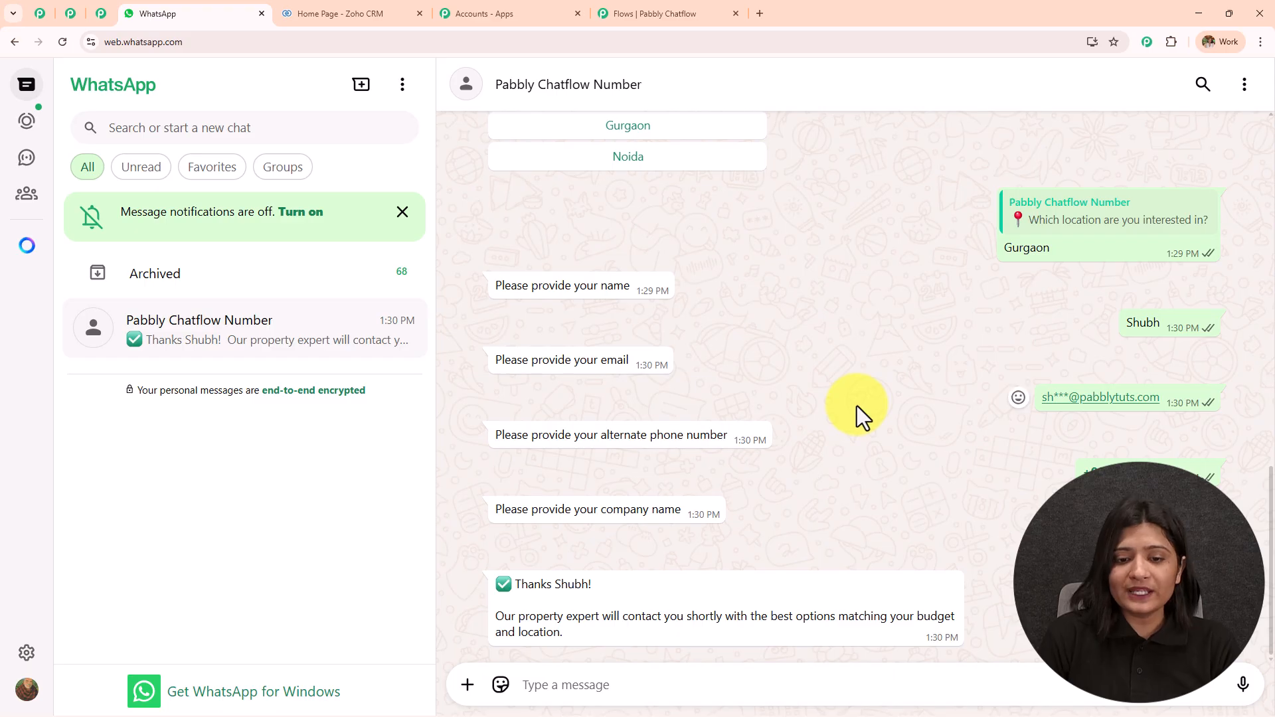
Show the Actions node list in the flow editor, then check the Zoho CRM home page
click(651, 14)
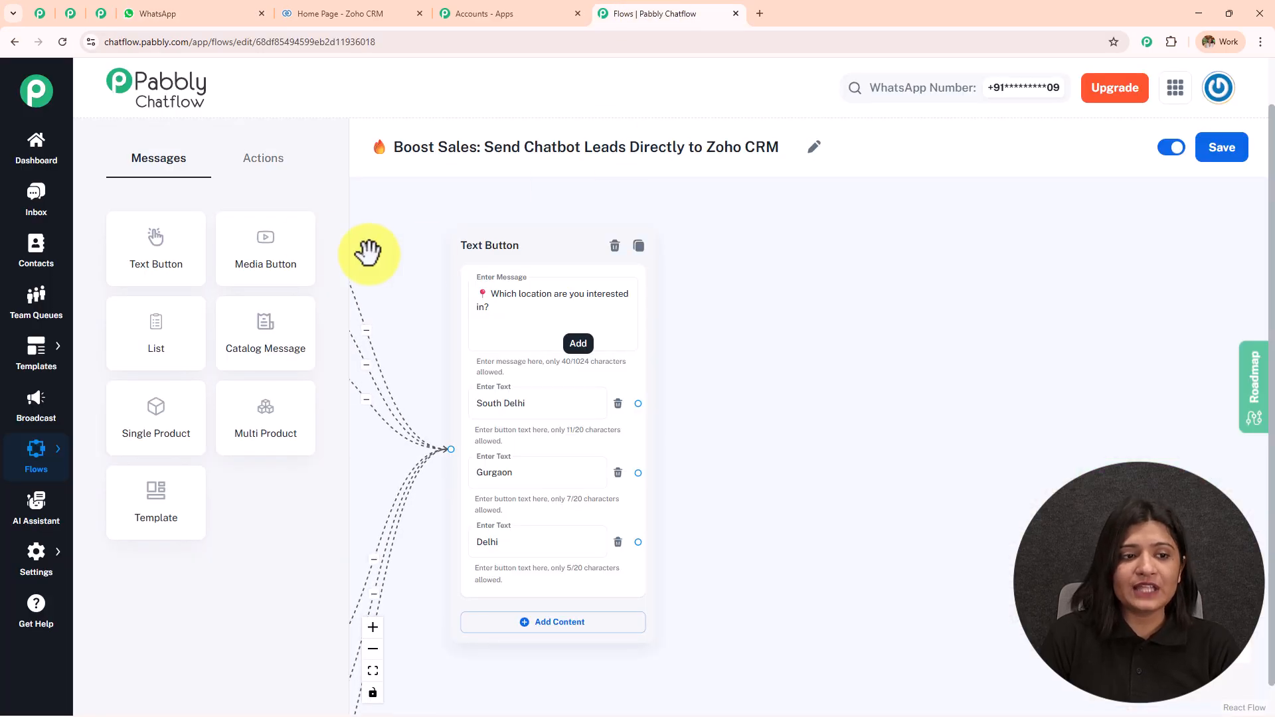
click(280, 171)
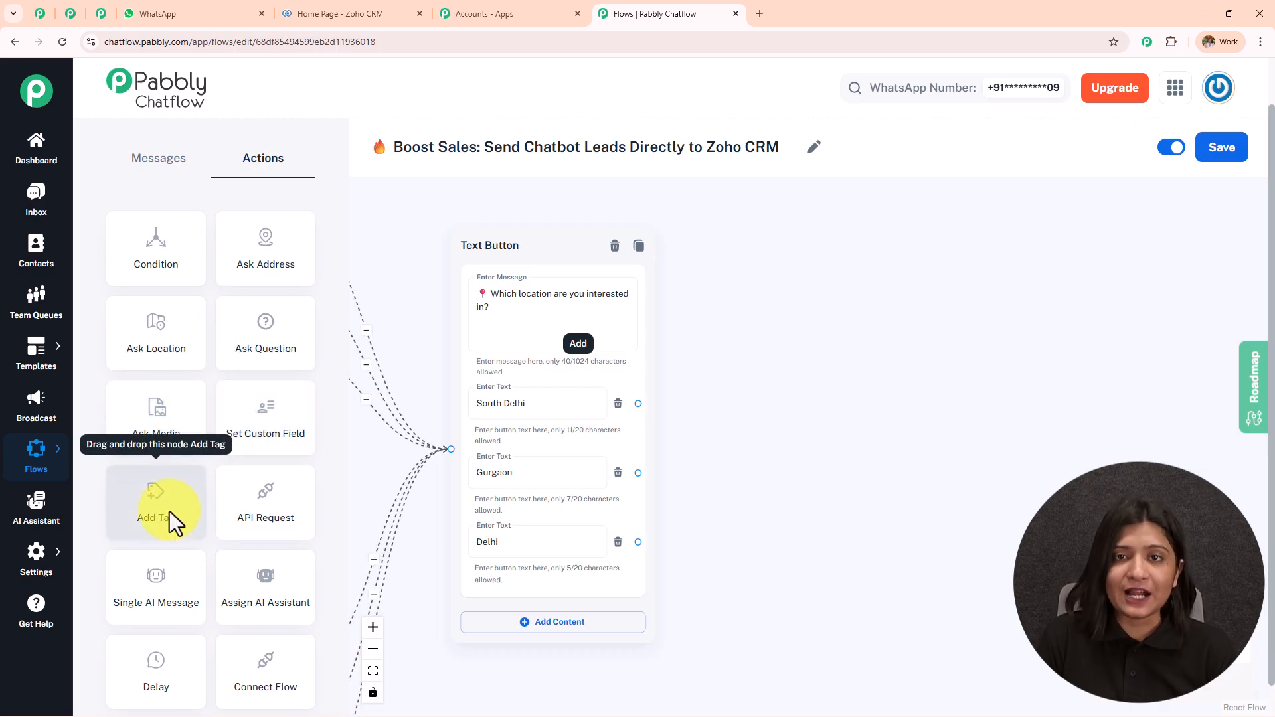
scroll(178, 466, down, 1)
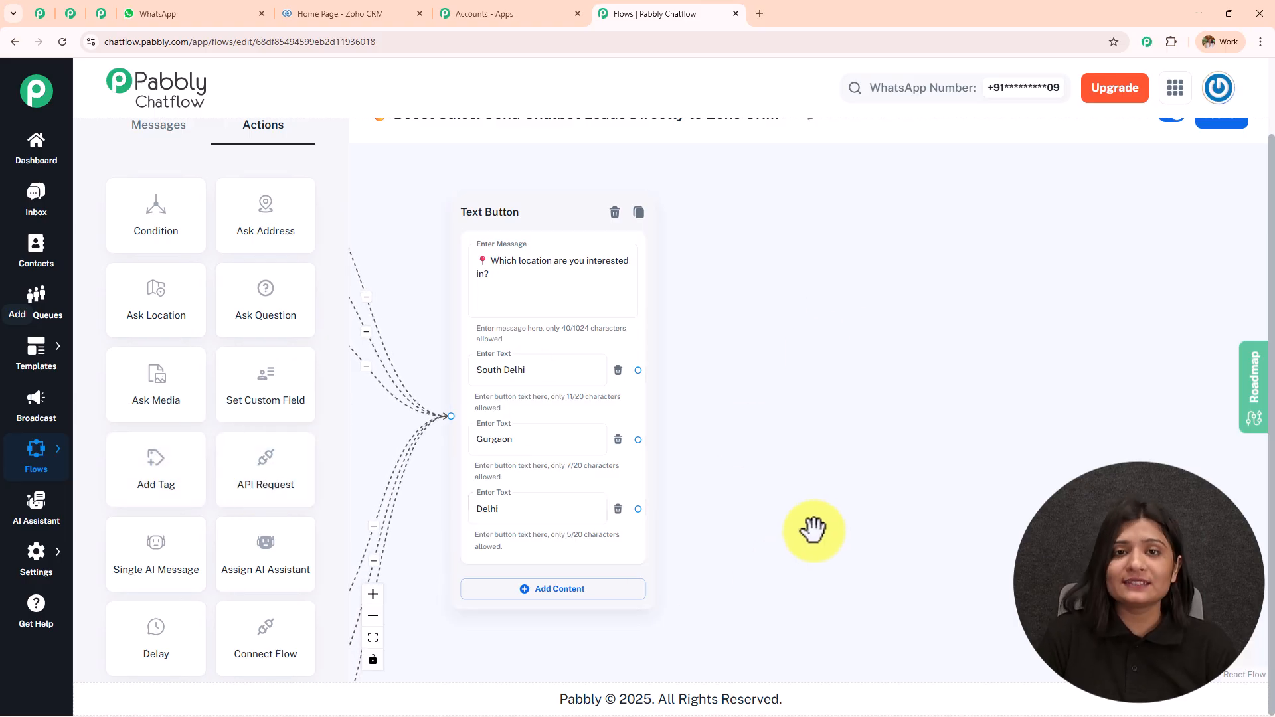
click(356, 16)
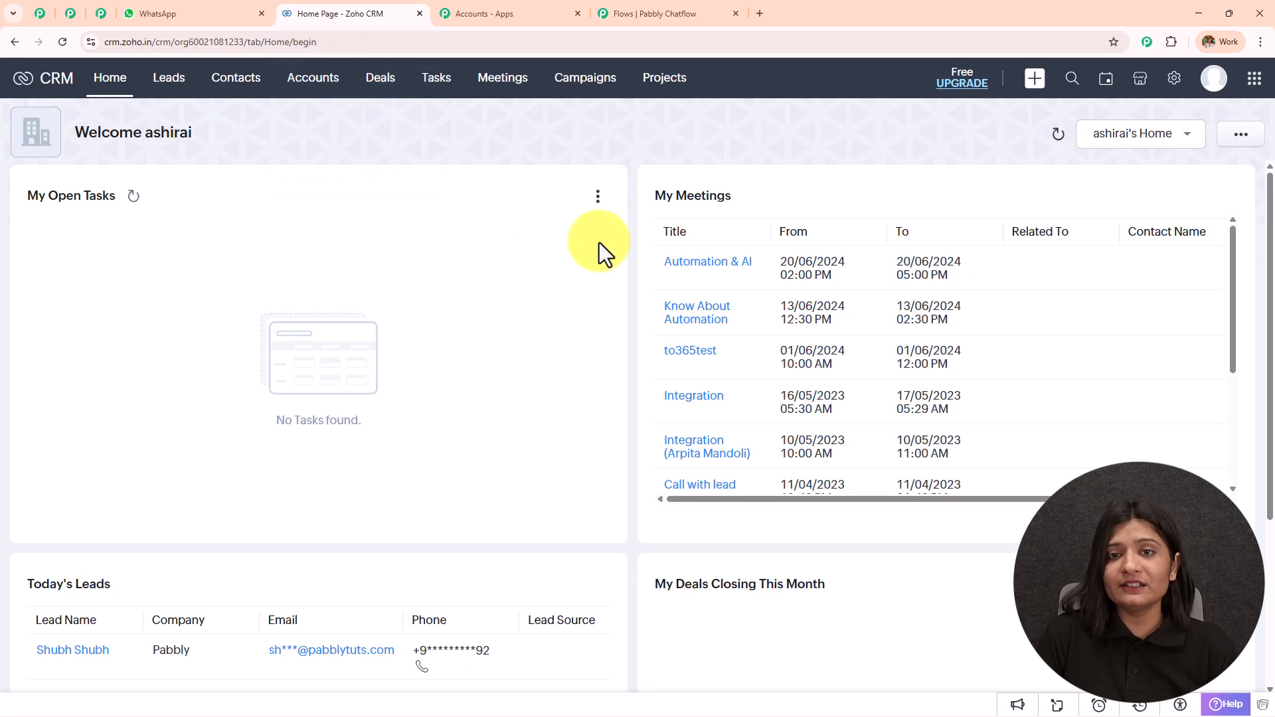
click(721, 4)
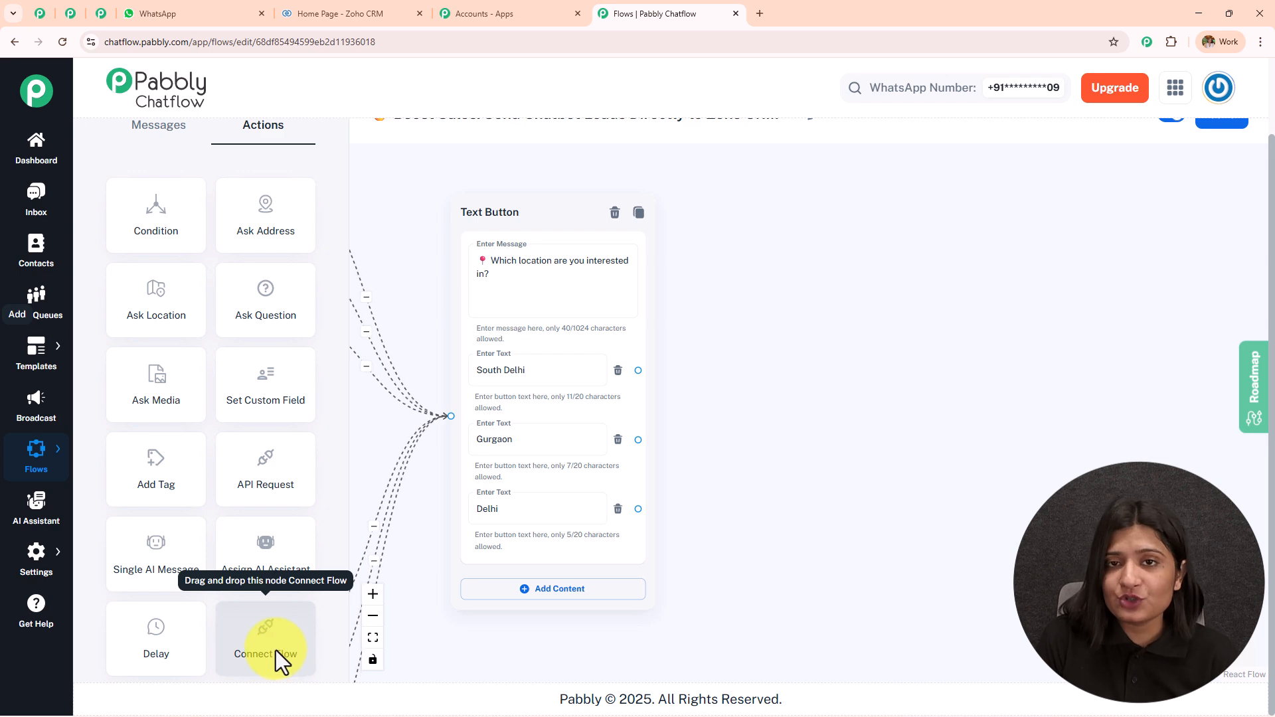
Add an Ask Question step 'Please provide your name' linked from the South Delhi and Gurgaon answers
drag(272, 309, 791, 317)
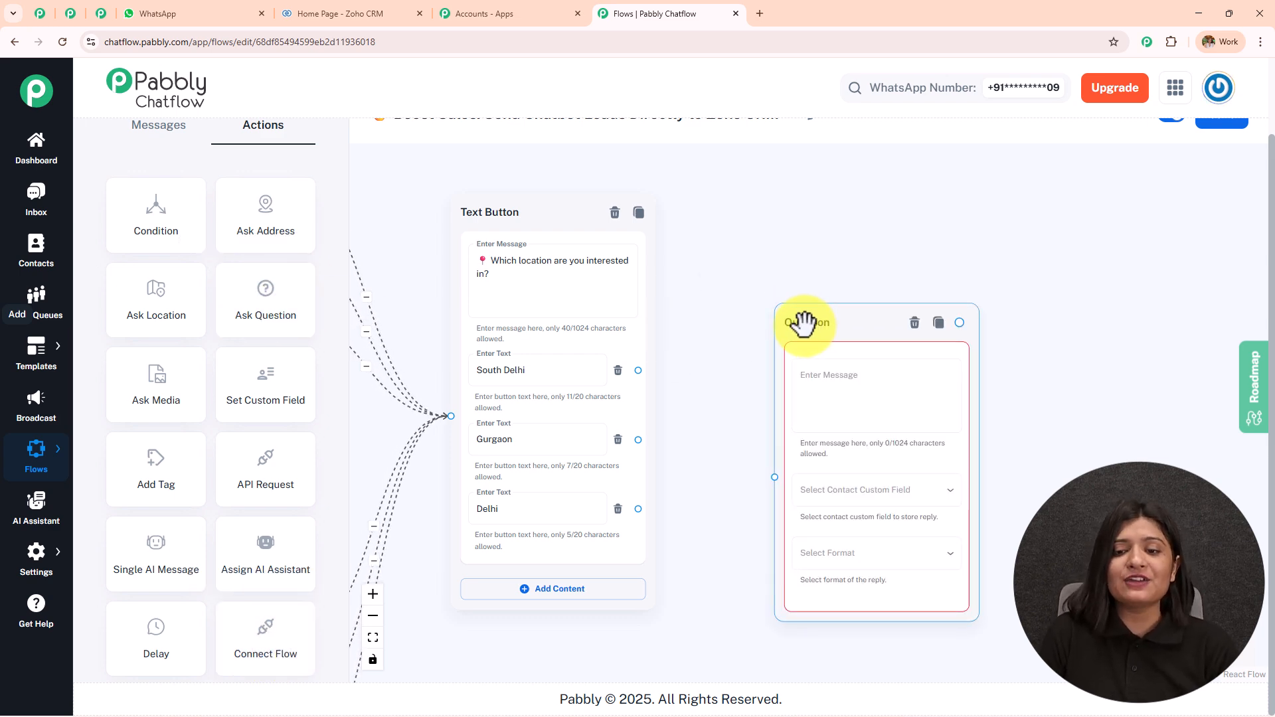
drag(638, 370, 747, 416)
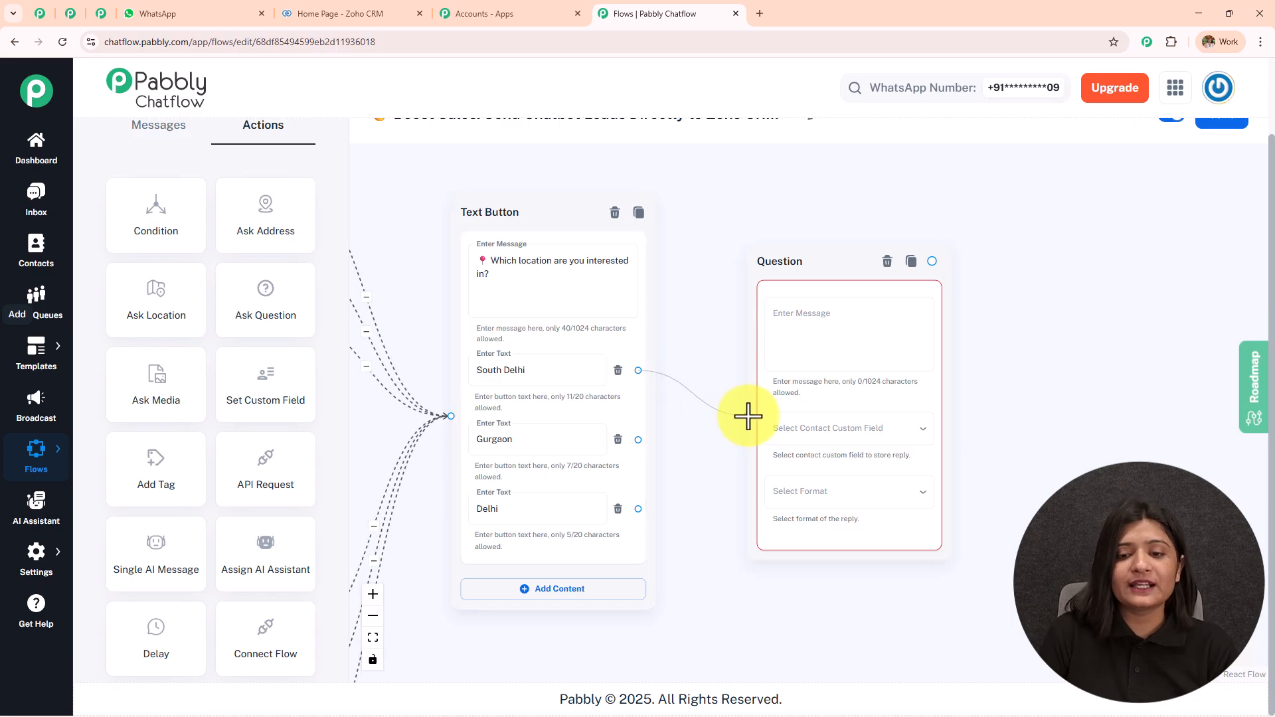
drag(638, 439, 747, 415)
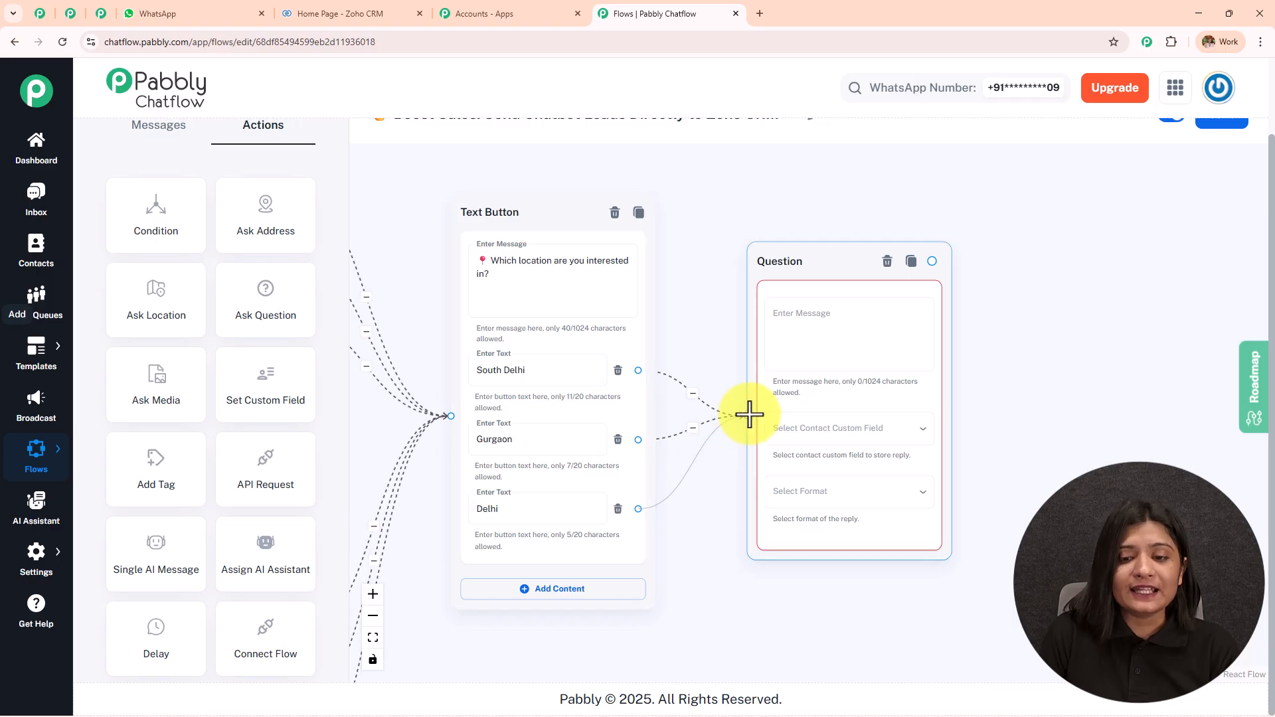
scroll(967, 405, up, 2)
click(736, 284)
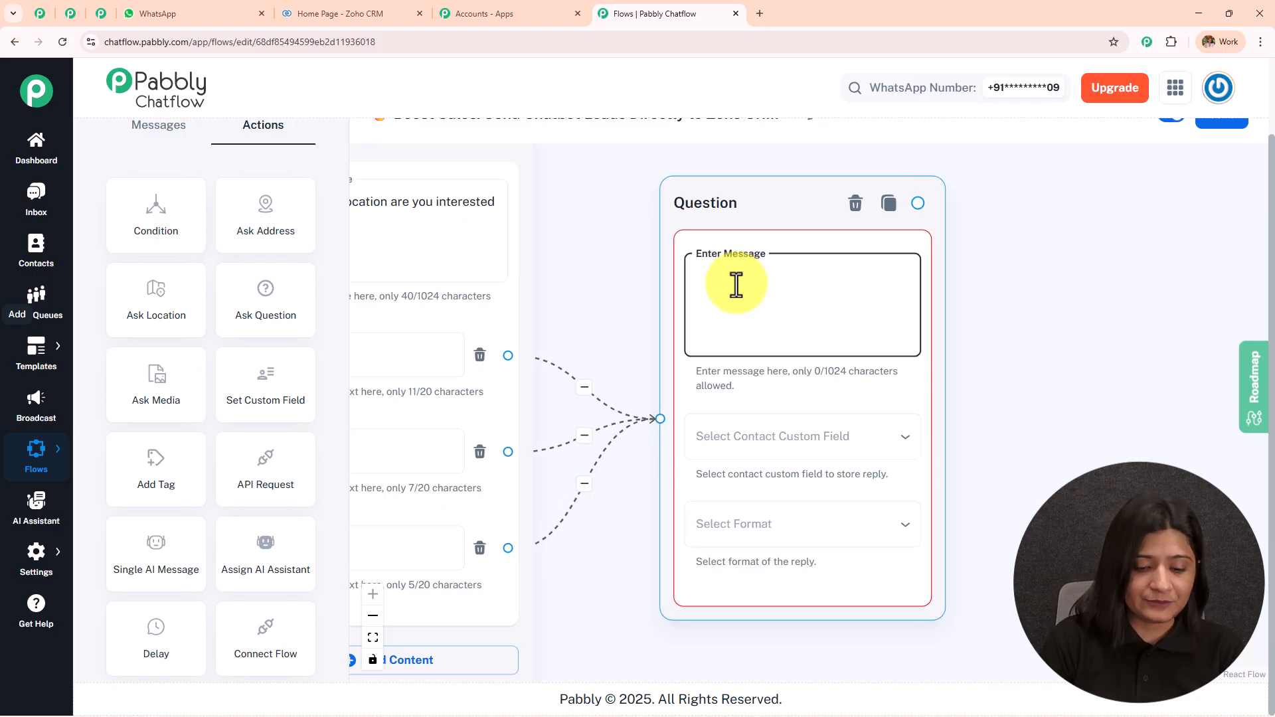
text(Please provide your name)
Save the name reply into the FullName contact field with Text format
click(790, 431)
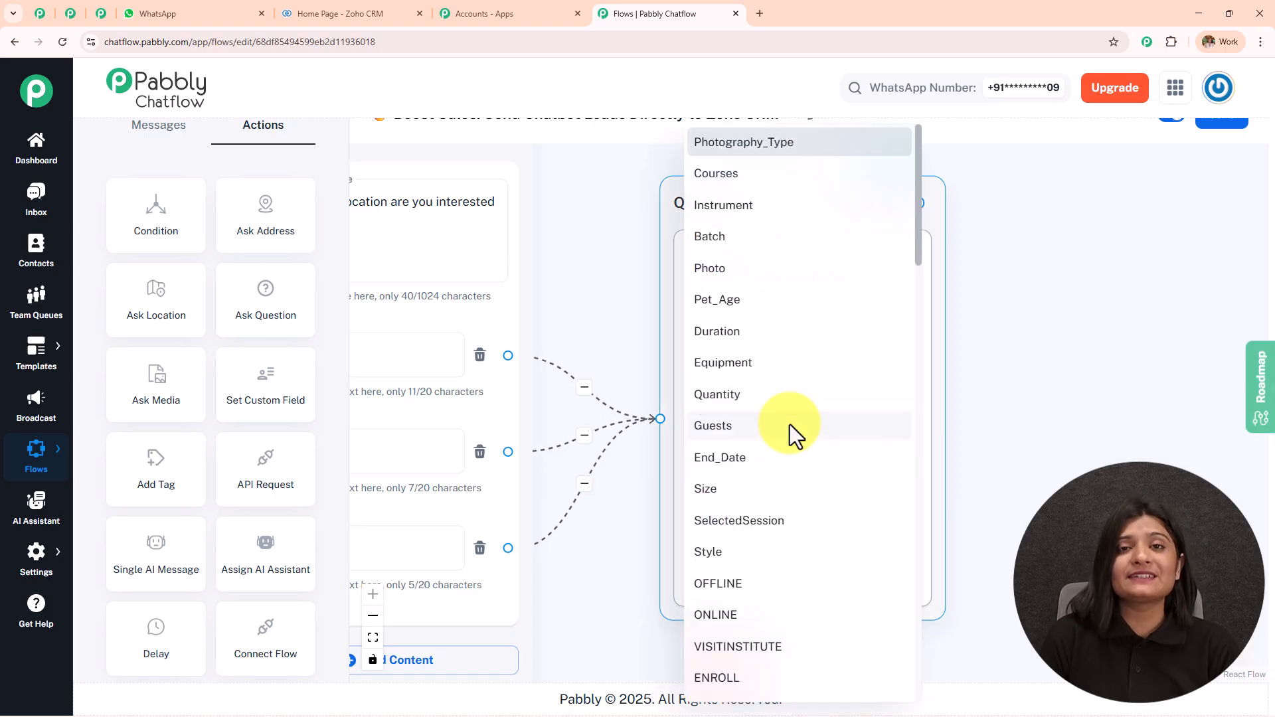
scroll(790, 425, down, 10)
scroll(790, 435, down, 10)
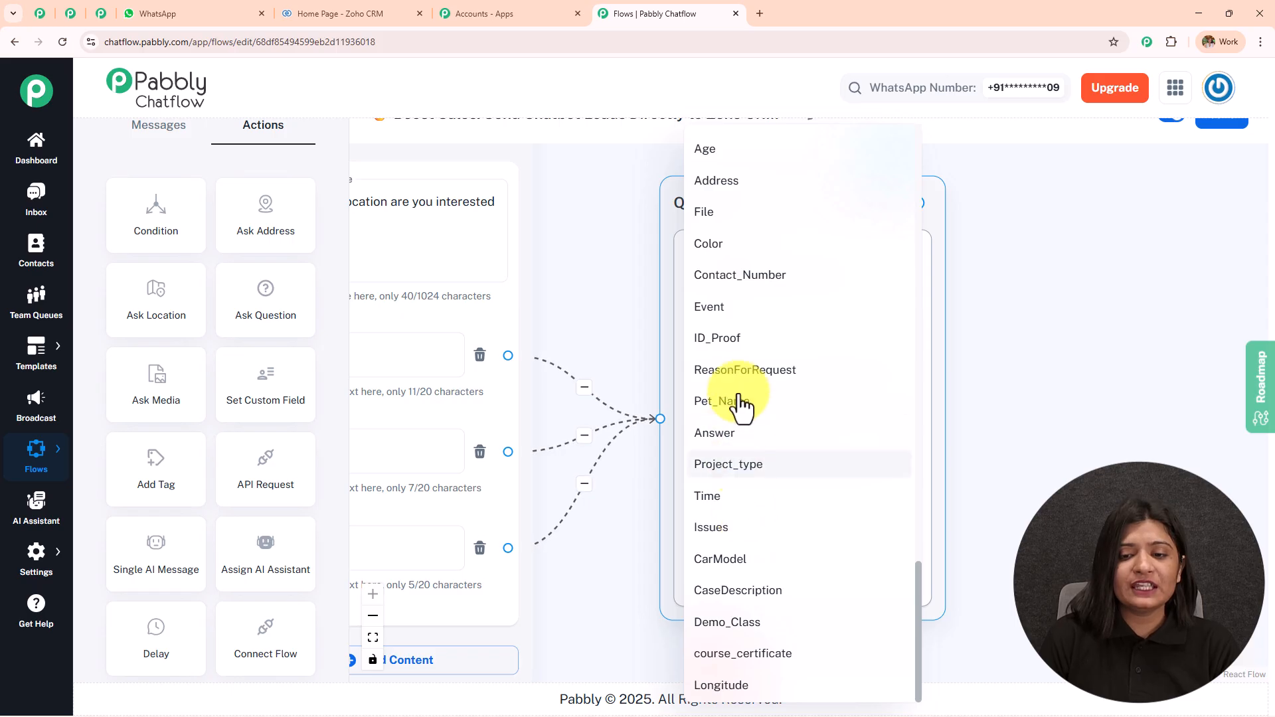
scroll(734, 379, up, 3)
scroll(735, 299, up, 1)
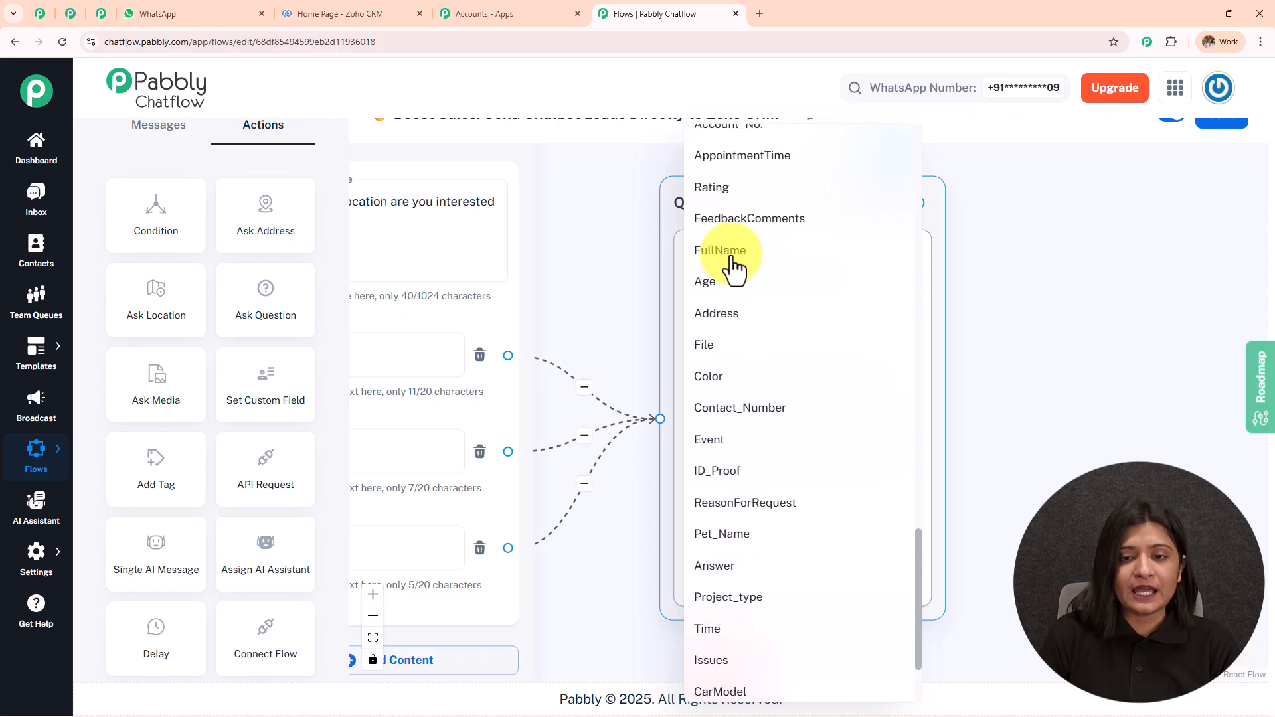
click(730, 256)
click(778, 533)
click(779, 531)
Pan across the whole flow to review the chained name, email, phone and company questions
drag(959, 478, 801, 430)
scroll(801, 430, down, 3)
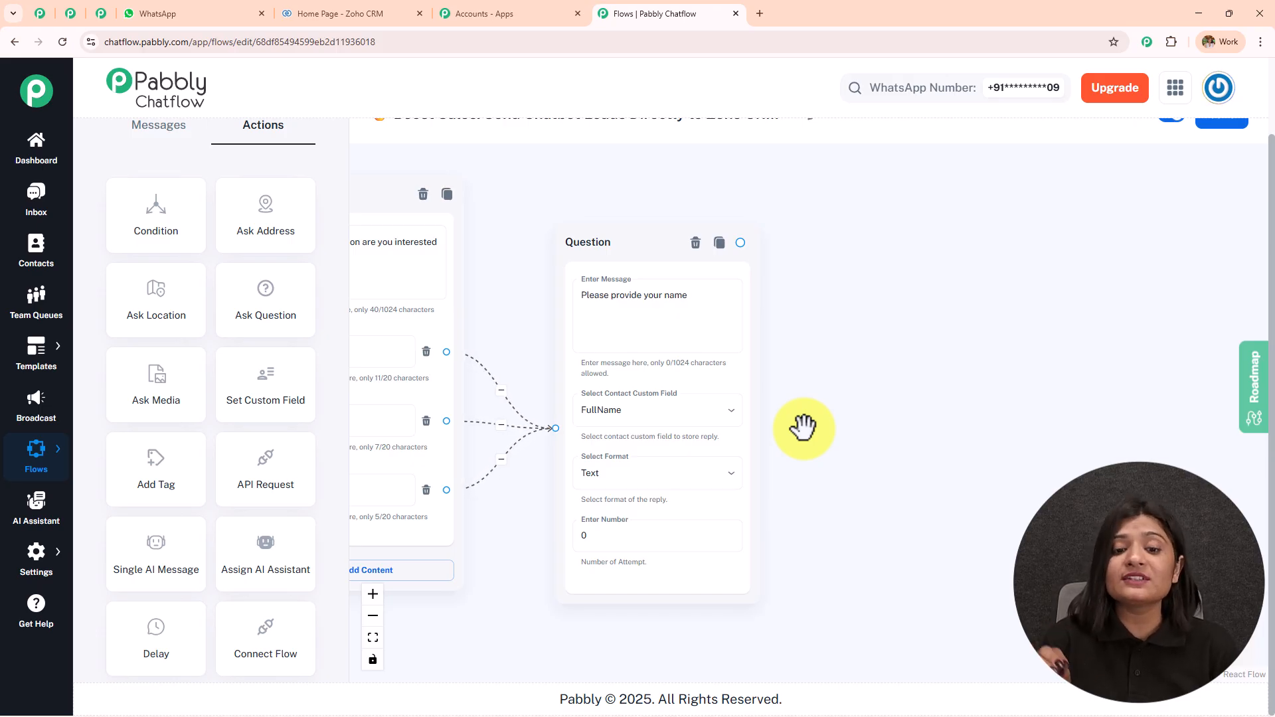
scroll(803, 428, up, 3)
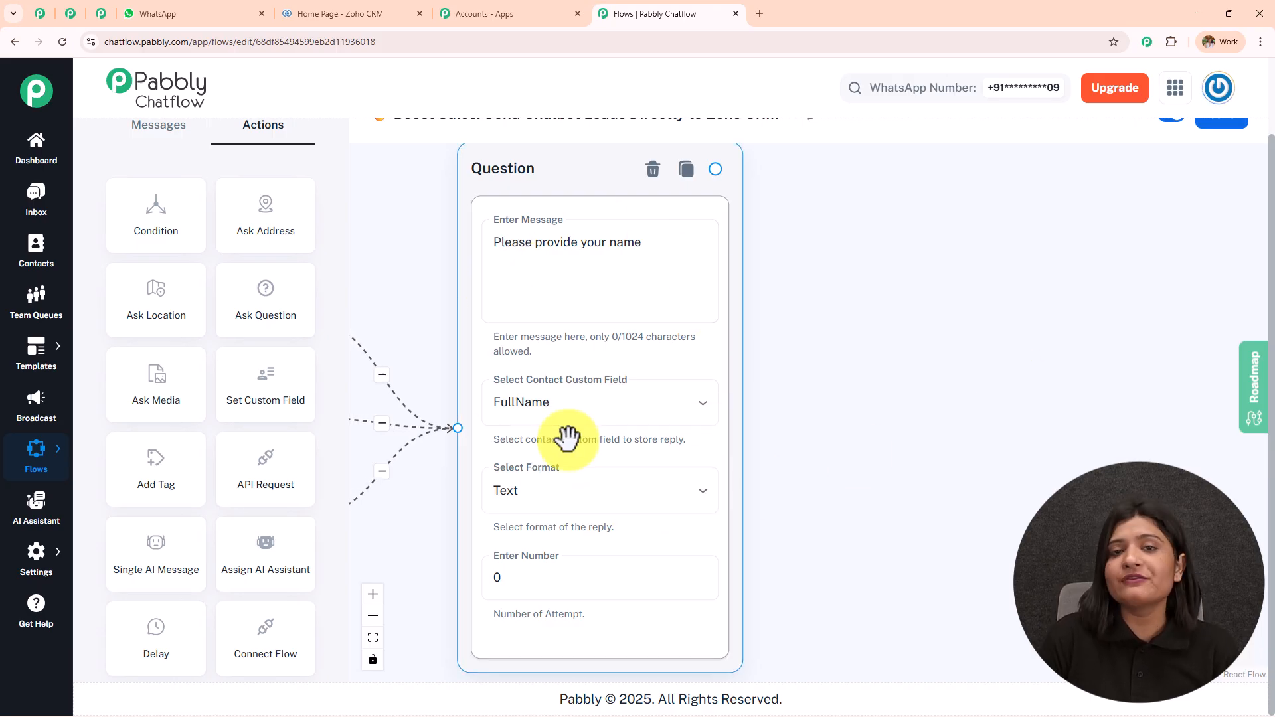
scroll(590, 327, down, 5)
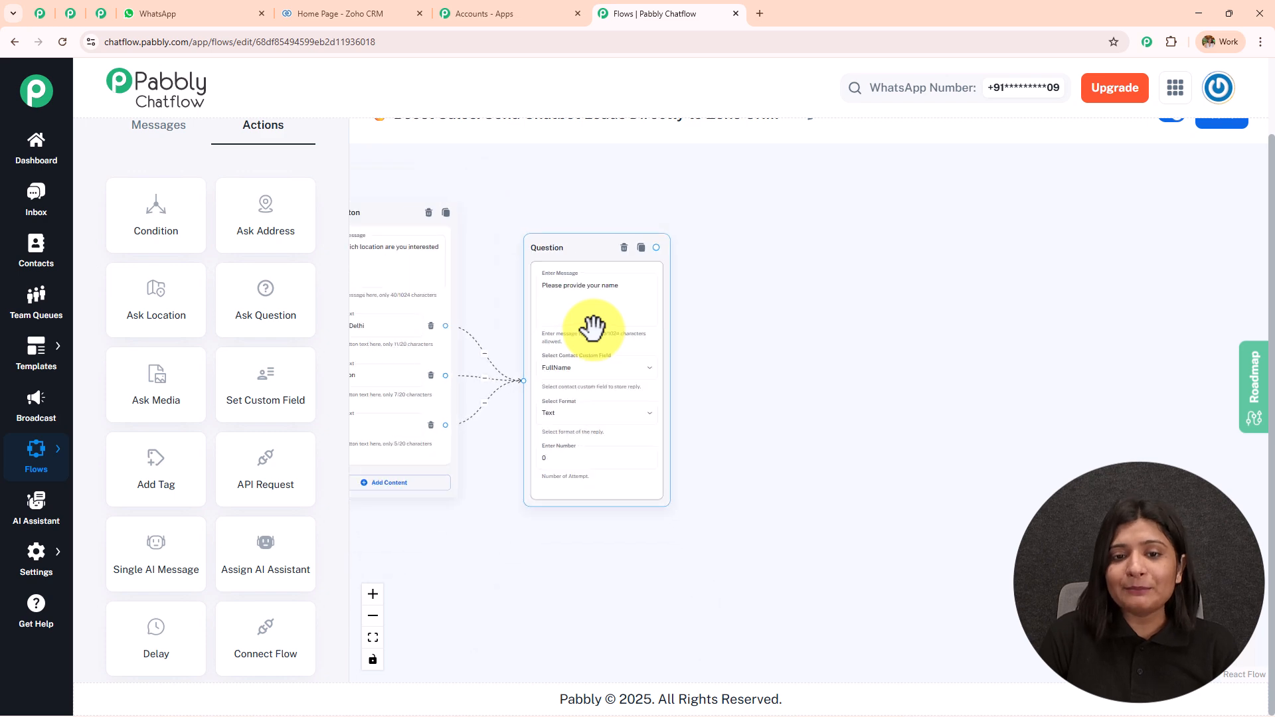
drag(686, 241, 965, 256)
scroll(859, 268, up, 3)
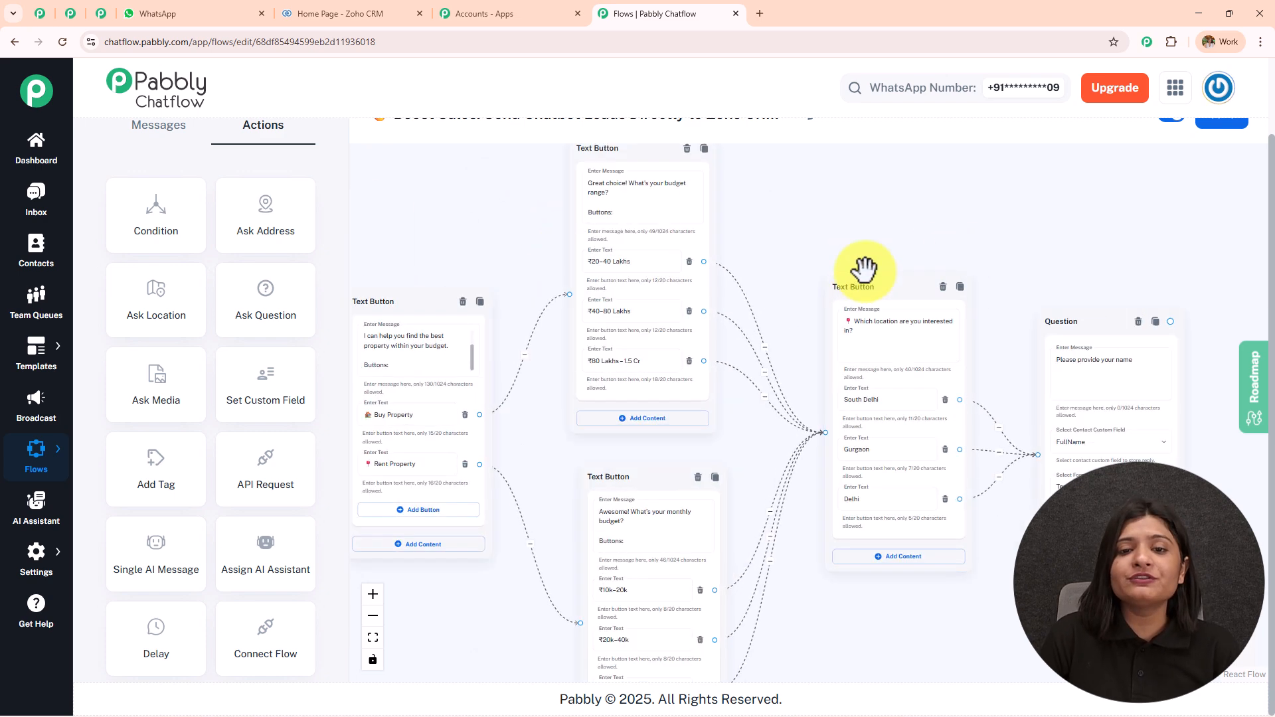
drag(743, 205, 875, 231)
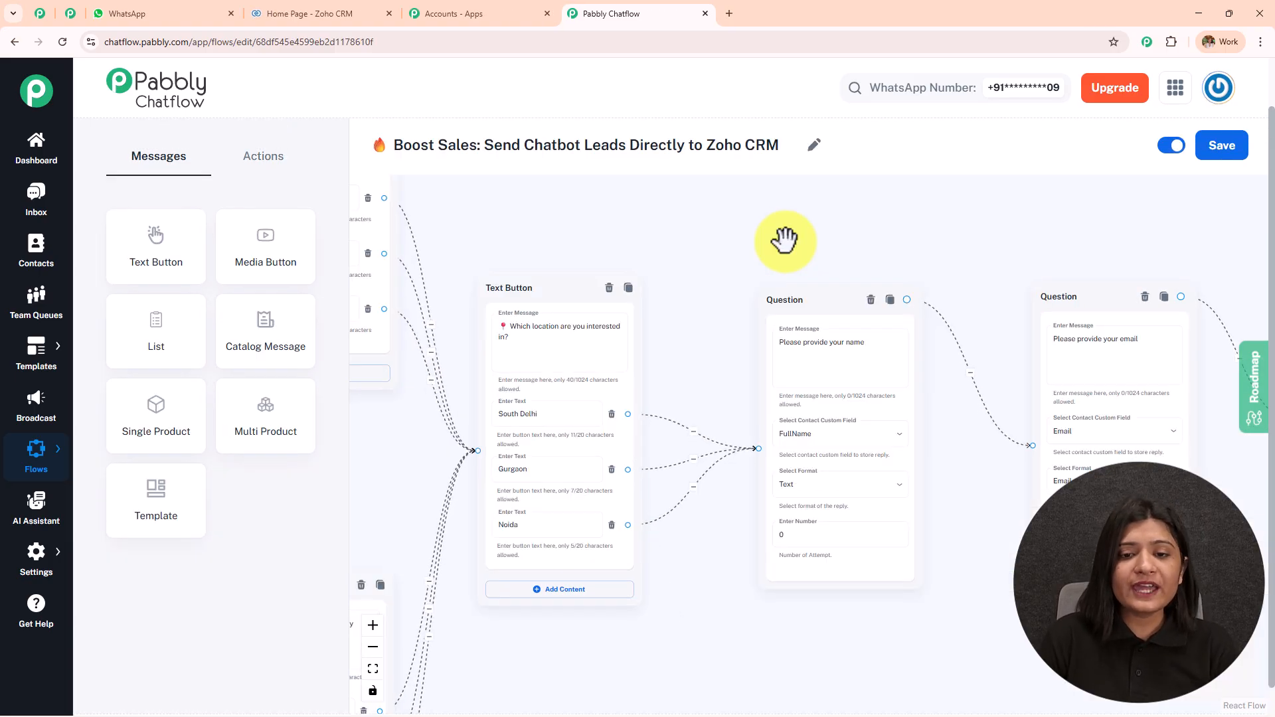
scroll(785, 241, down, 5)
Check the name, email, alternate phone, API Request and thank-you nodes and their stored contact fields
scroll(784, 241, up, 8)
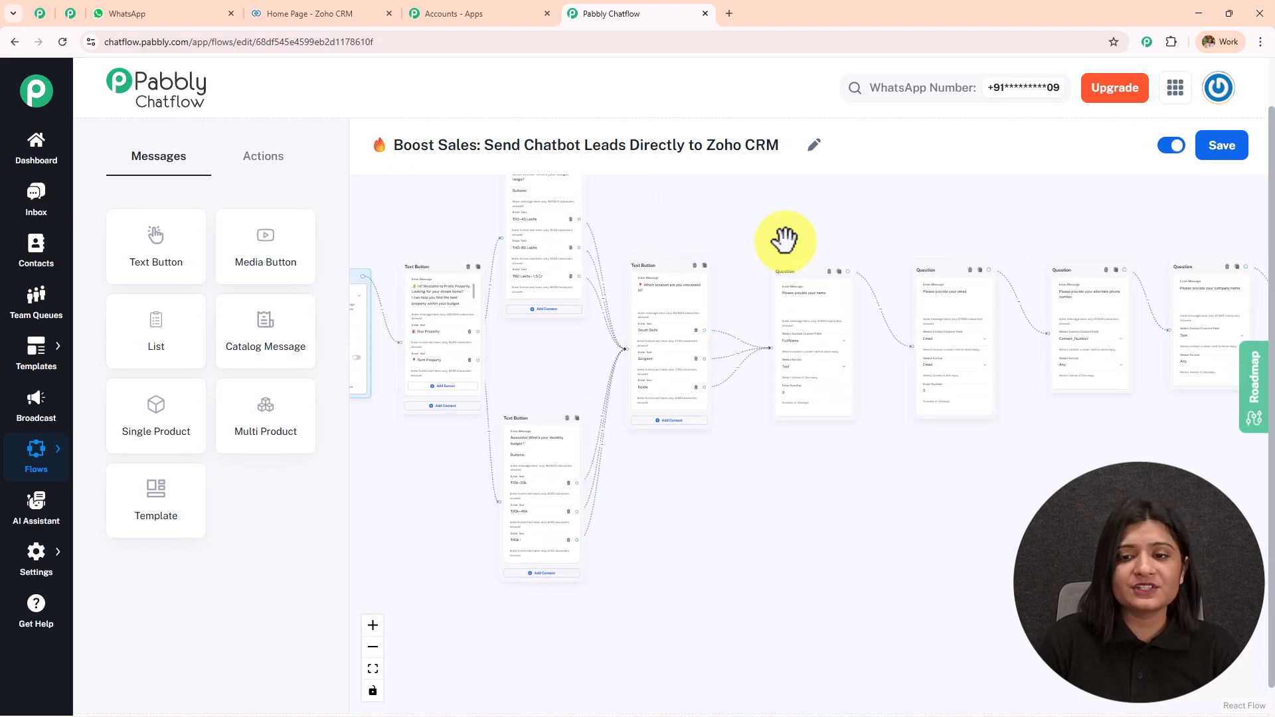
drag(784, 240, 735, 211)
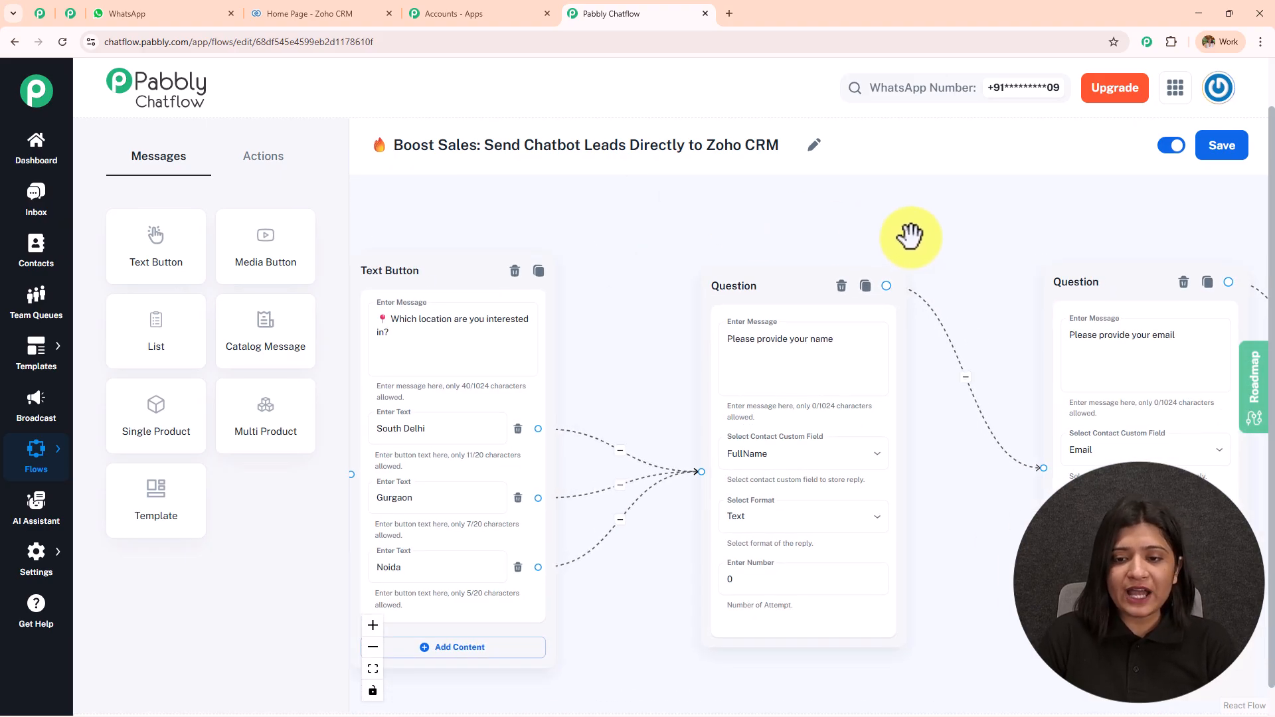
drag(911, 234, 633, 194)
click(580, 338)
scroll(521, 441, up, 5)
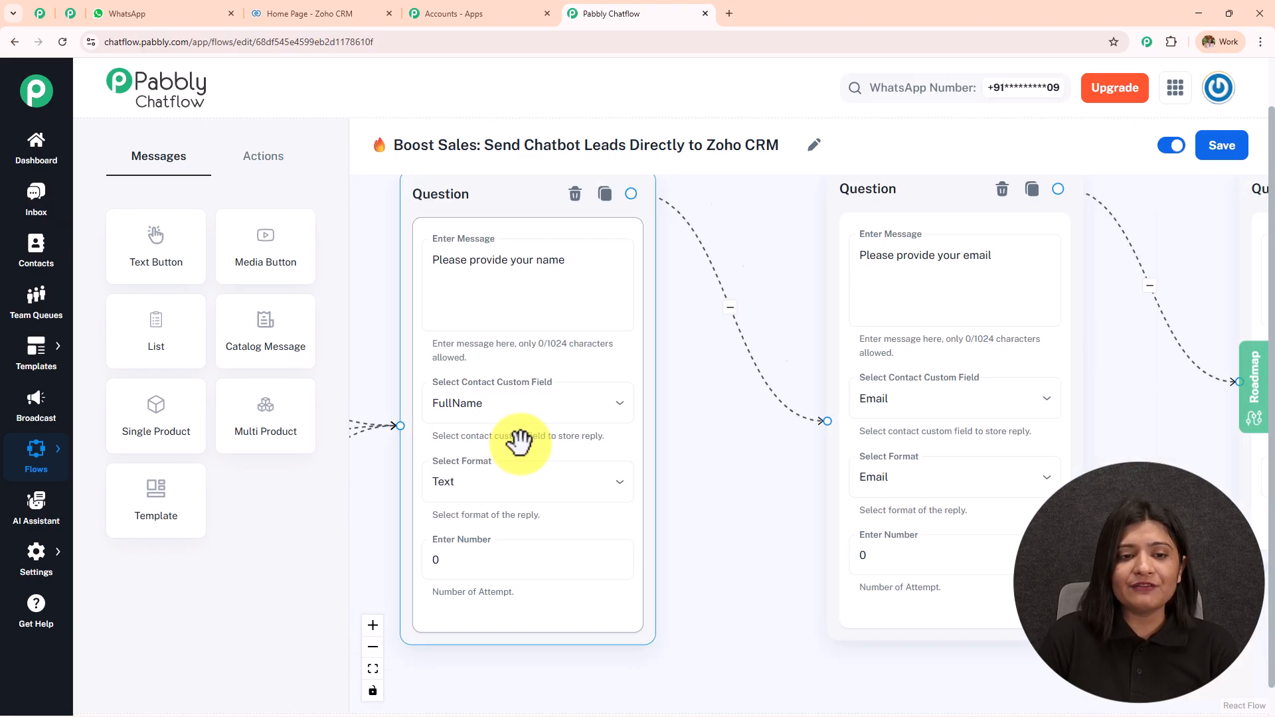
scroll(692, 431, up, 1)
drag(691, 432, 449, 418)
click(700, 387)
scroll(705, 382, down, 2)
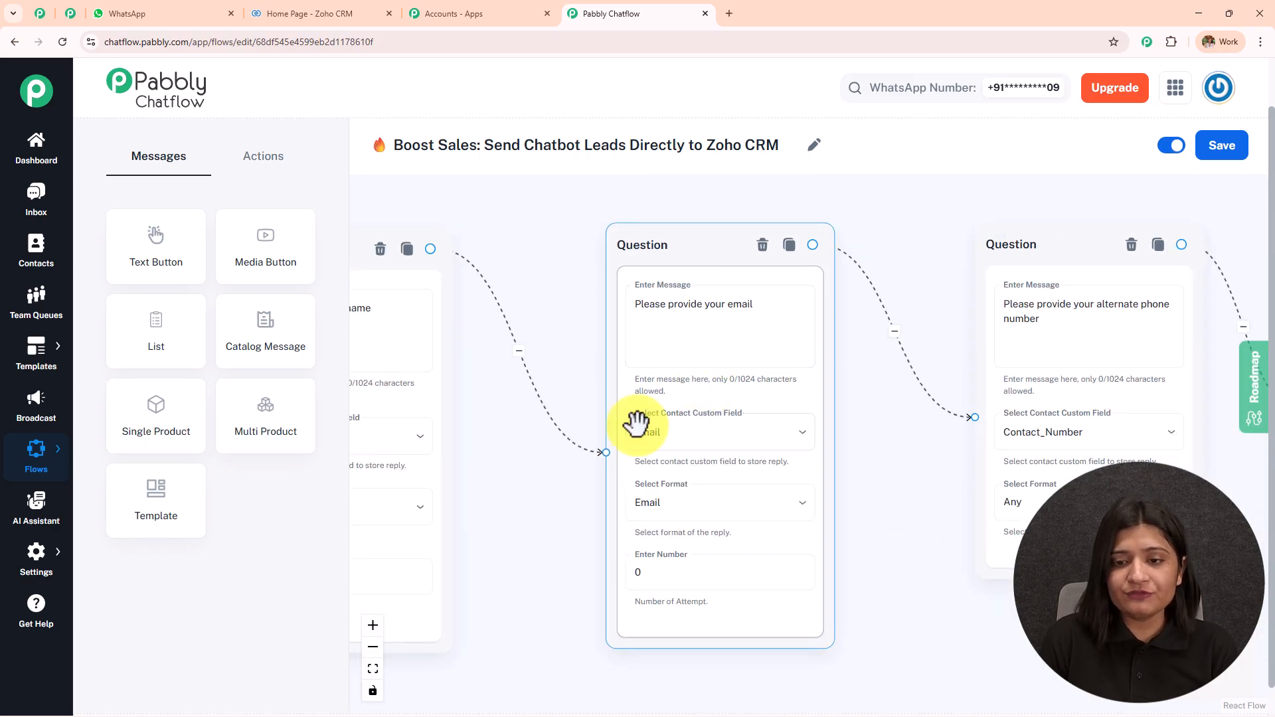
drag(868, 521, 596, 520)
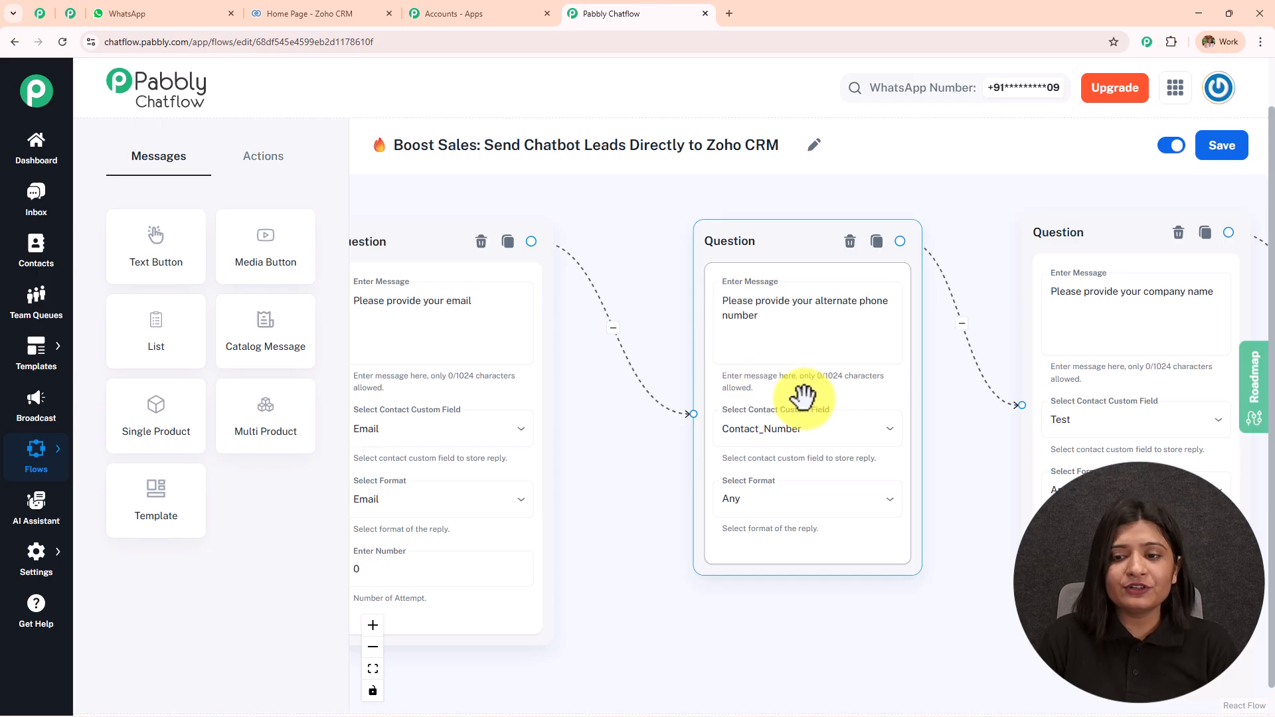
drag(976, 489, 666, 508)
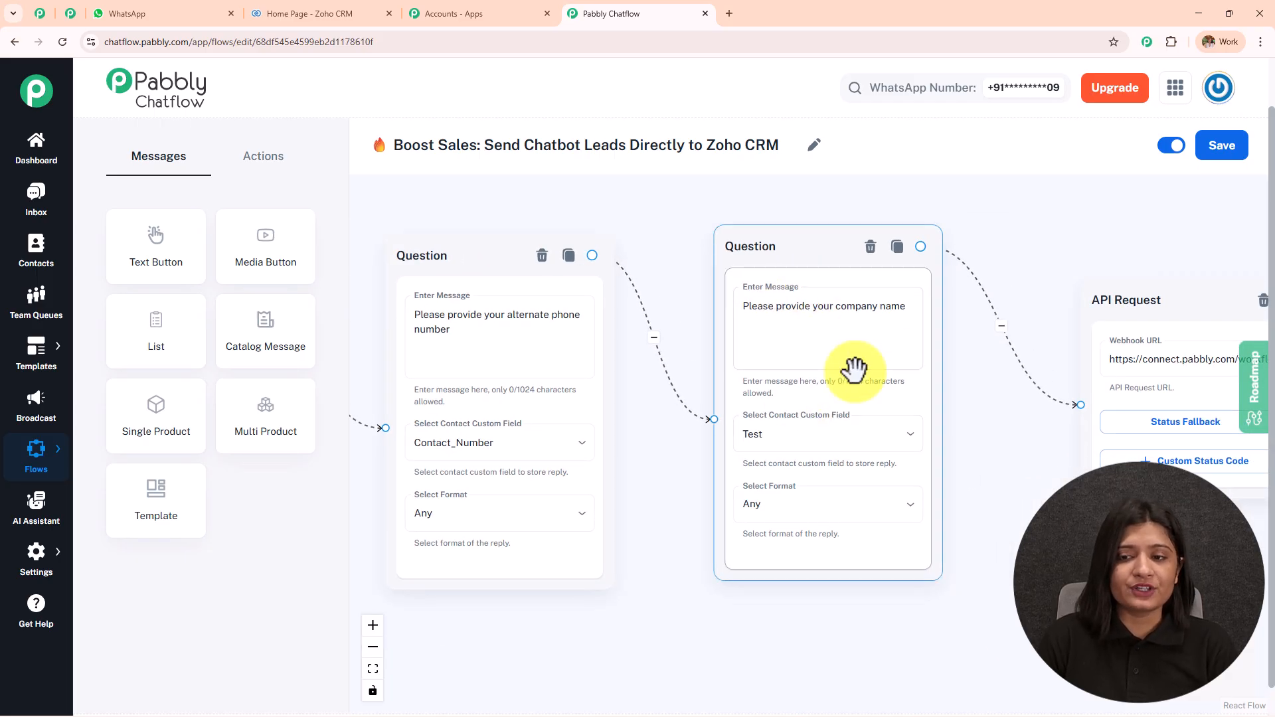
drag(1059, 455, 586, 441)
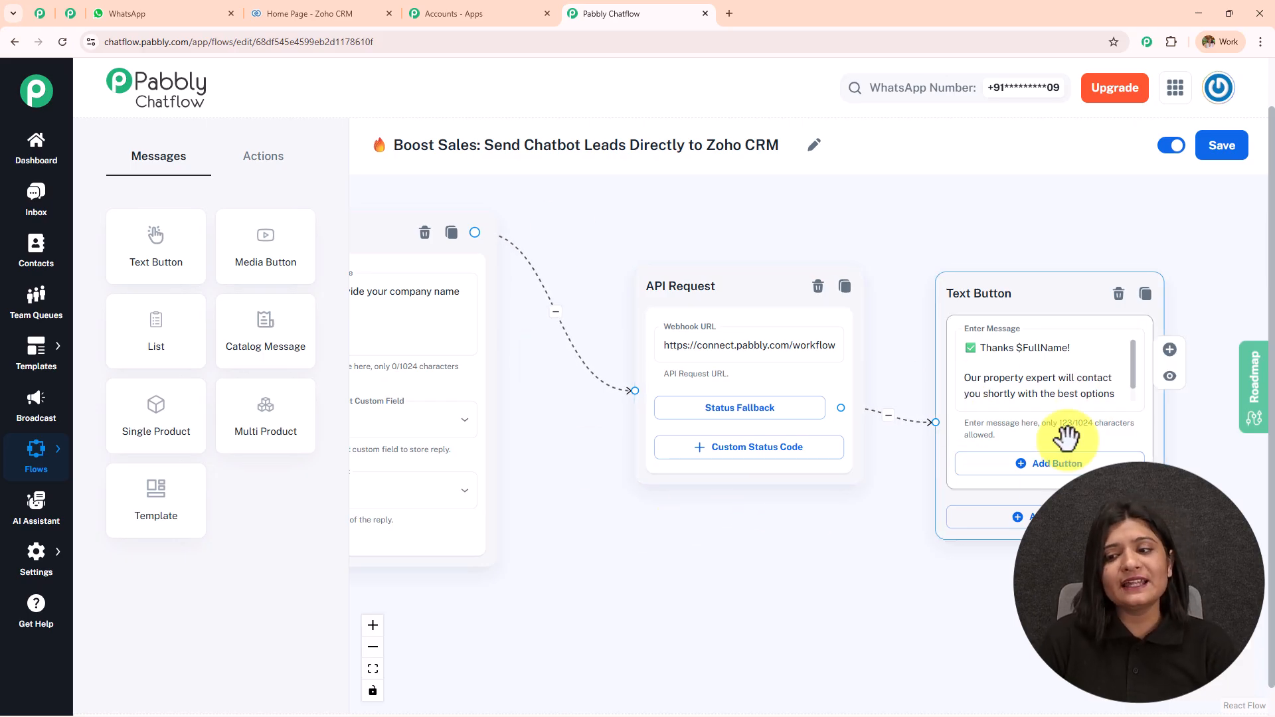
Recheck the location choice and name question nodes, then save the Boost Sales flow
drag(578, 573, 1072, 502)
drag(564, 598, 1131, 620)
scroll(488, 471, down, 2)
scroll(488, 471, down, 1)
drag(500, 484, 897, 447)
scroll(660, 481, up, 3)
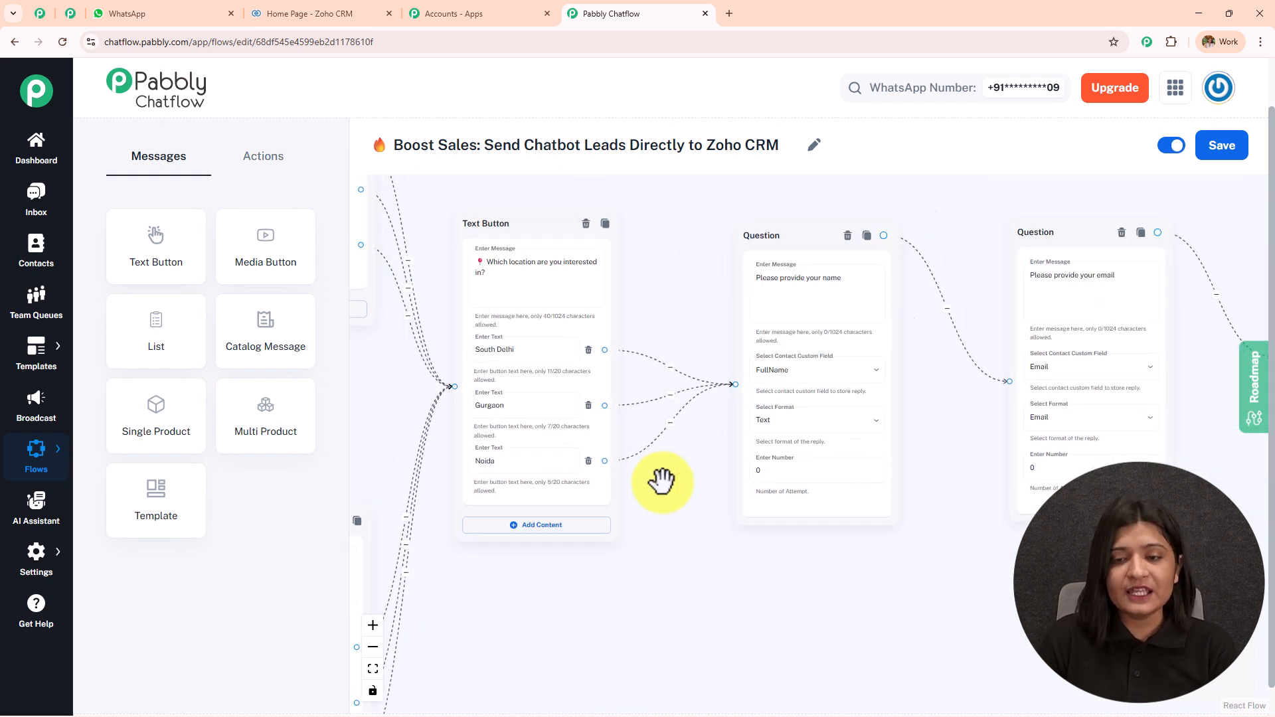
drag(640, 269, 427, 379)
scroll(661, 342, up, 2)
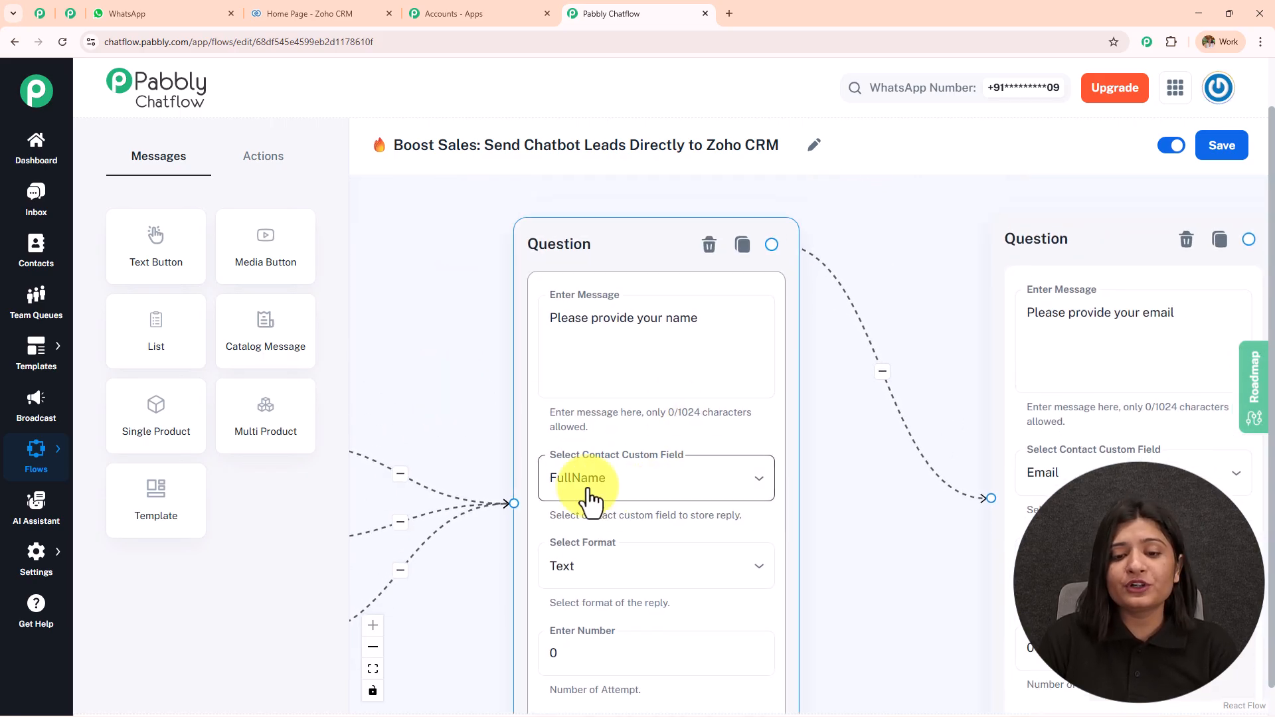
drag(874, 560, 851, 470)
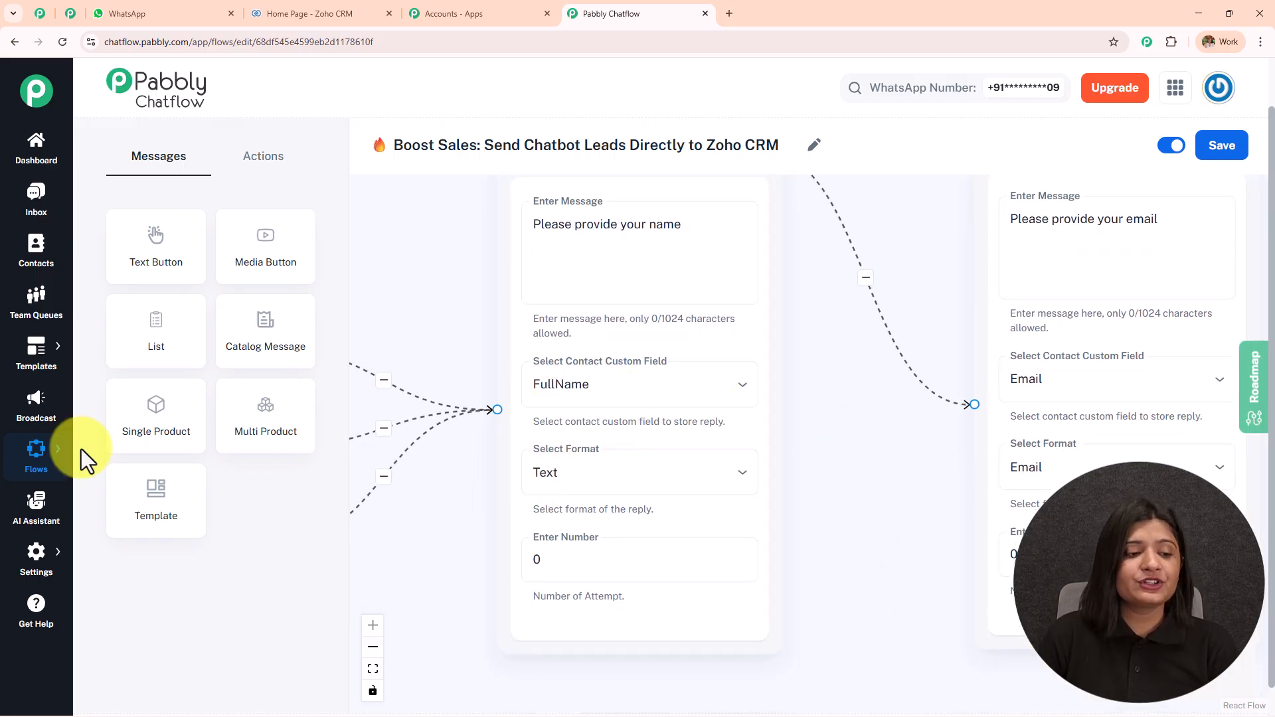
mouse_move(41, 555)
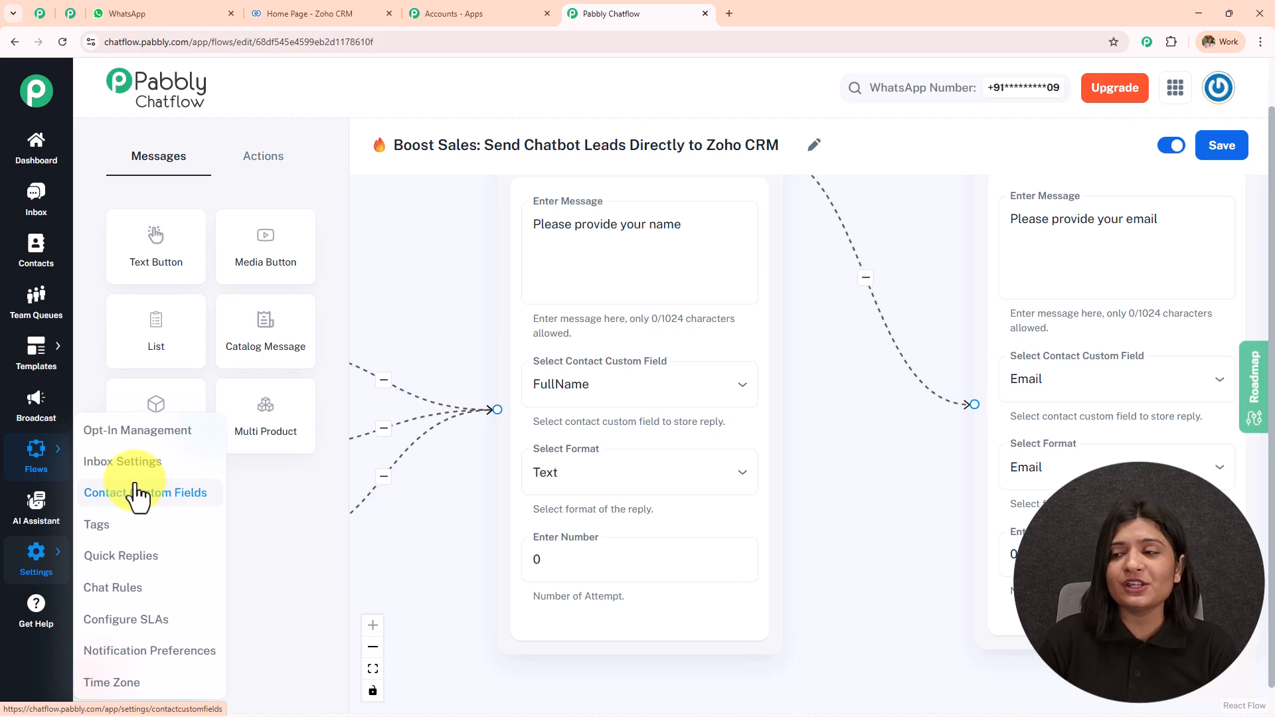
click(1215, 148)
Open the Contact Custom Fields option under Settings
scroll(814, 501, down, 3)
scroll(504, 433, down, 2)
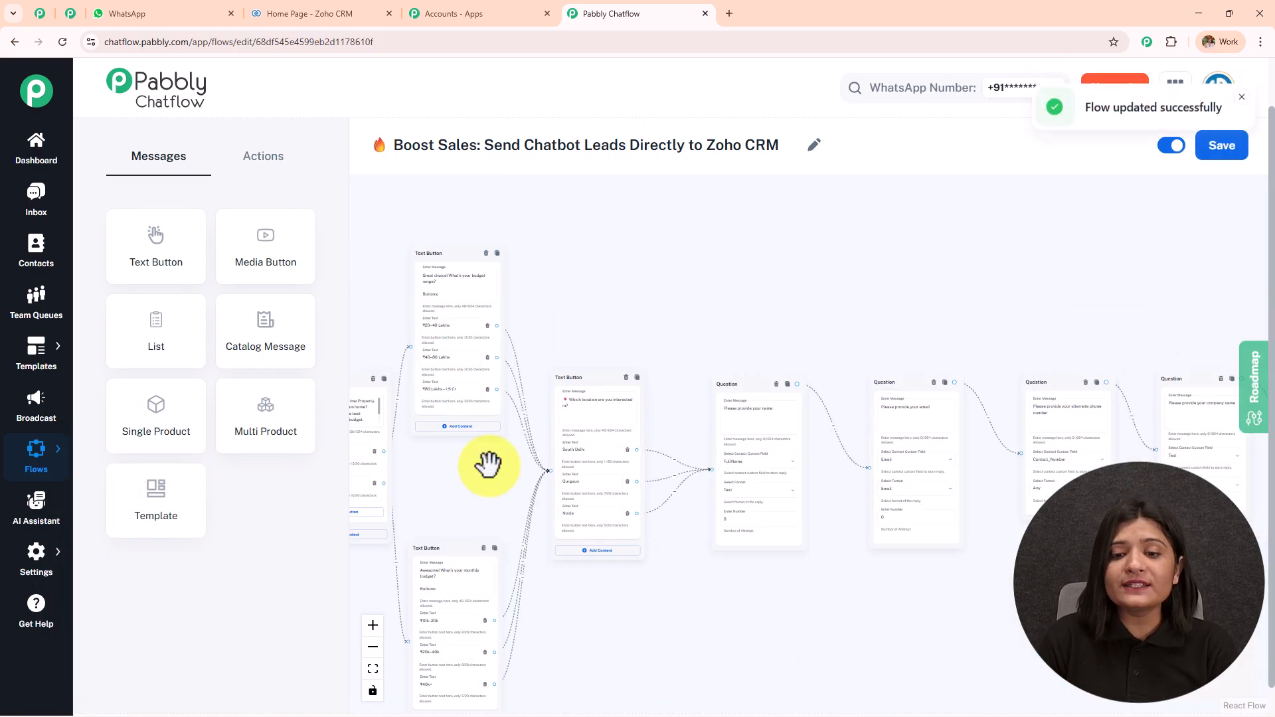
scroll(820, 325, up, 5)
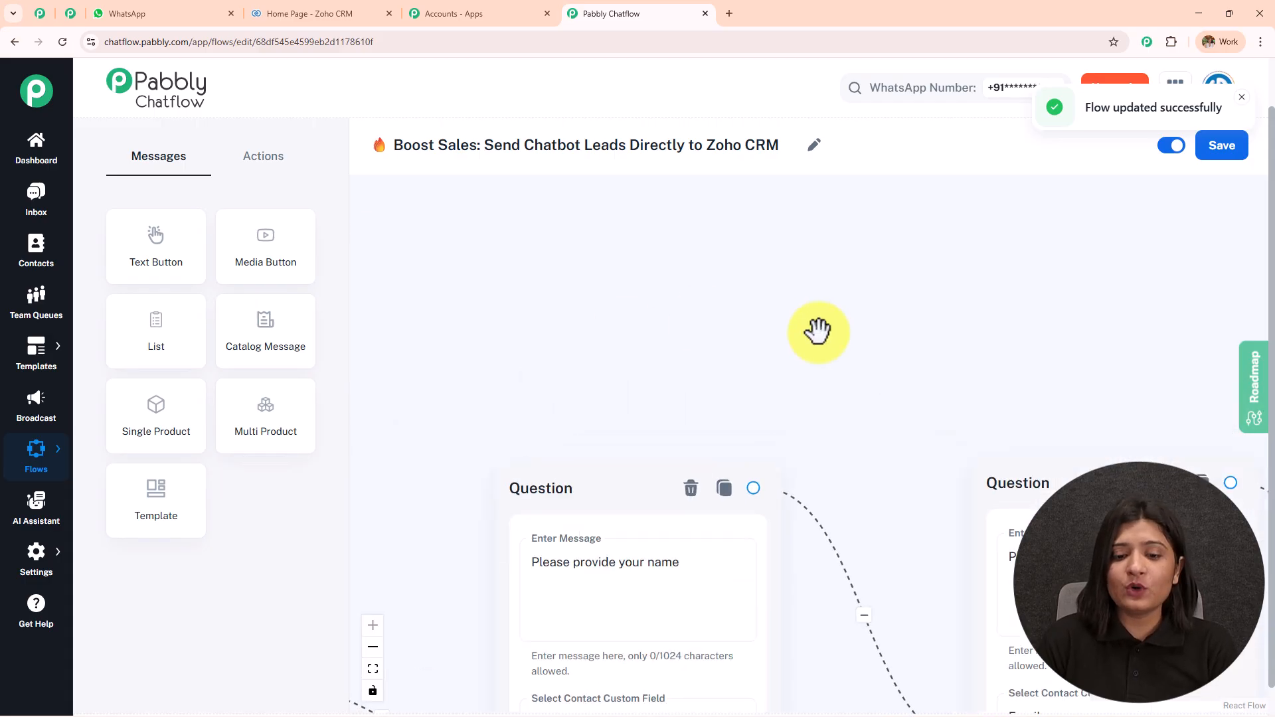
drag(820, 330, 848, 148)
scroll(890, 279, down, 3)
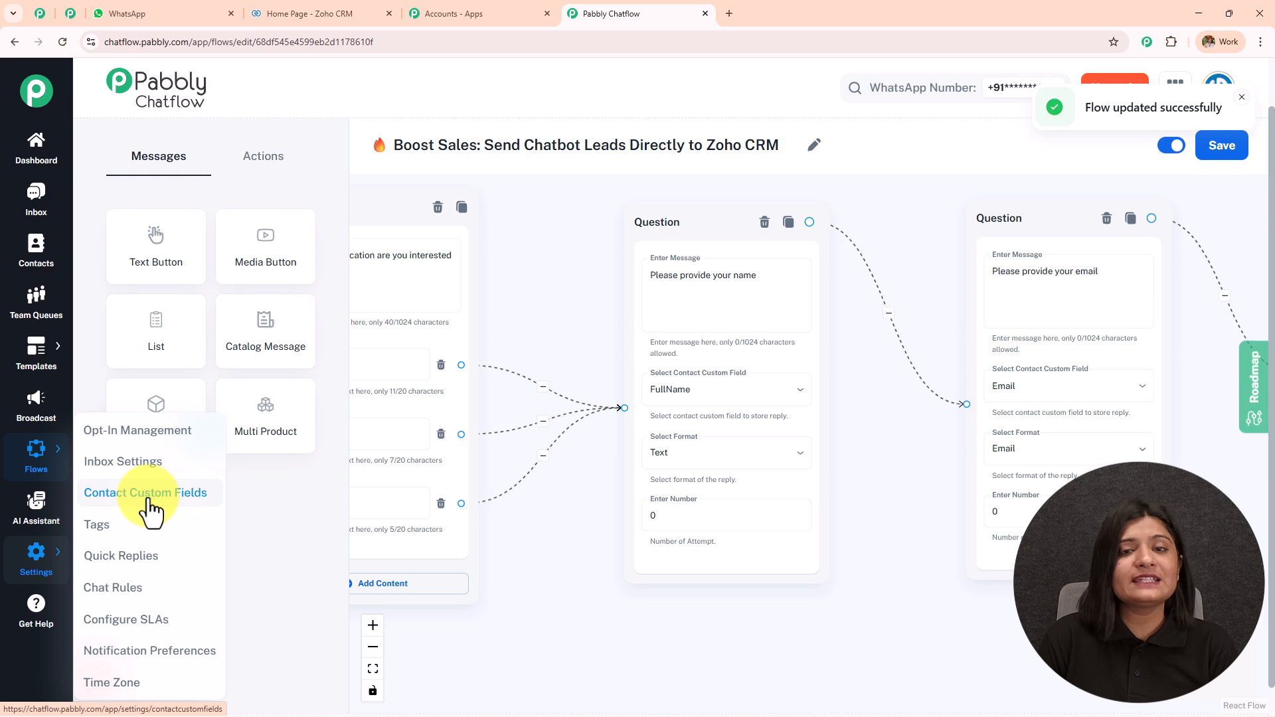
click(148, 495)
Go to the Contact Custom Fields page and scroll down through the field list
click(790, 13)
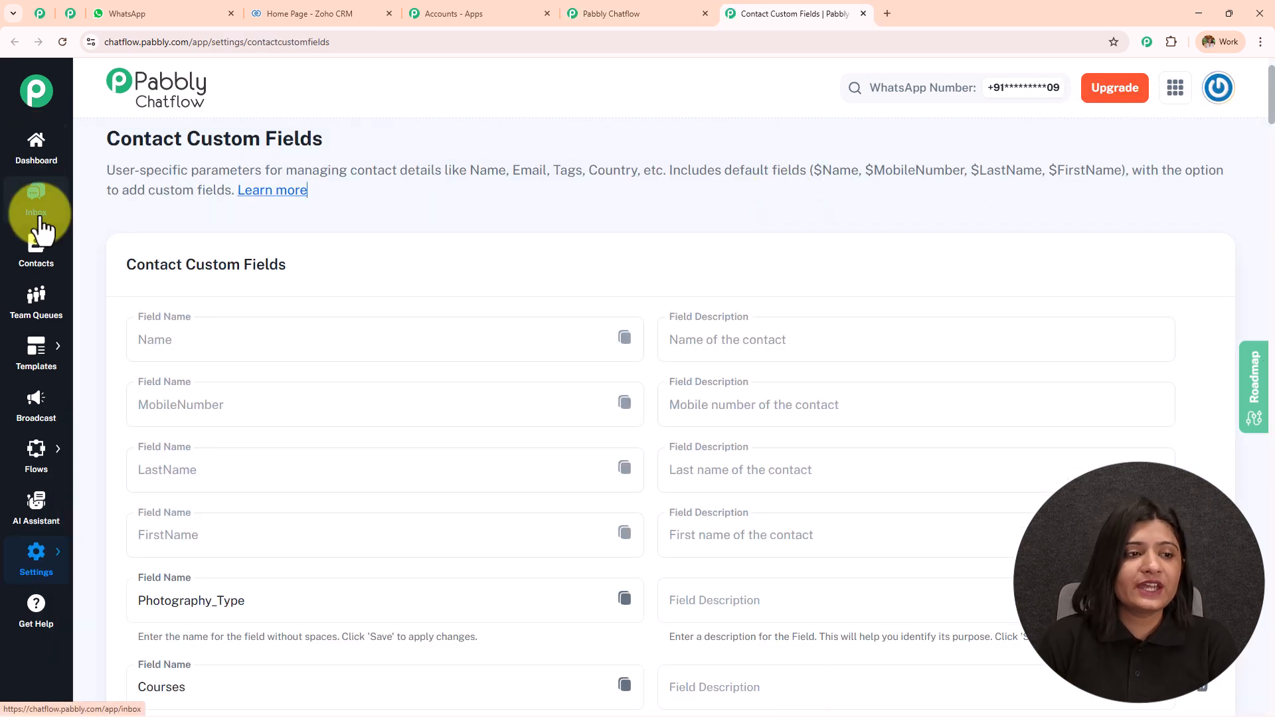
drag(105, 142, 454, 142)
scroll(406, 300, down, 5)
scroll(402, 301, down, 20)
scroll(387, 318, down, 20)
scroll(377, 342, down, 20)
scroll(221, 541, down, 1)
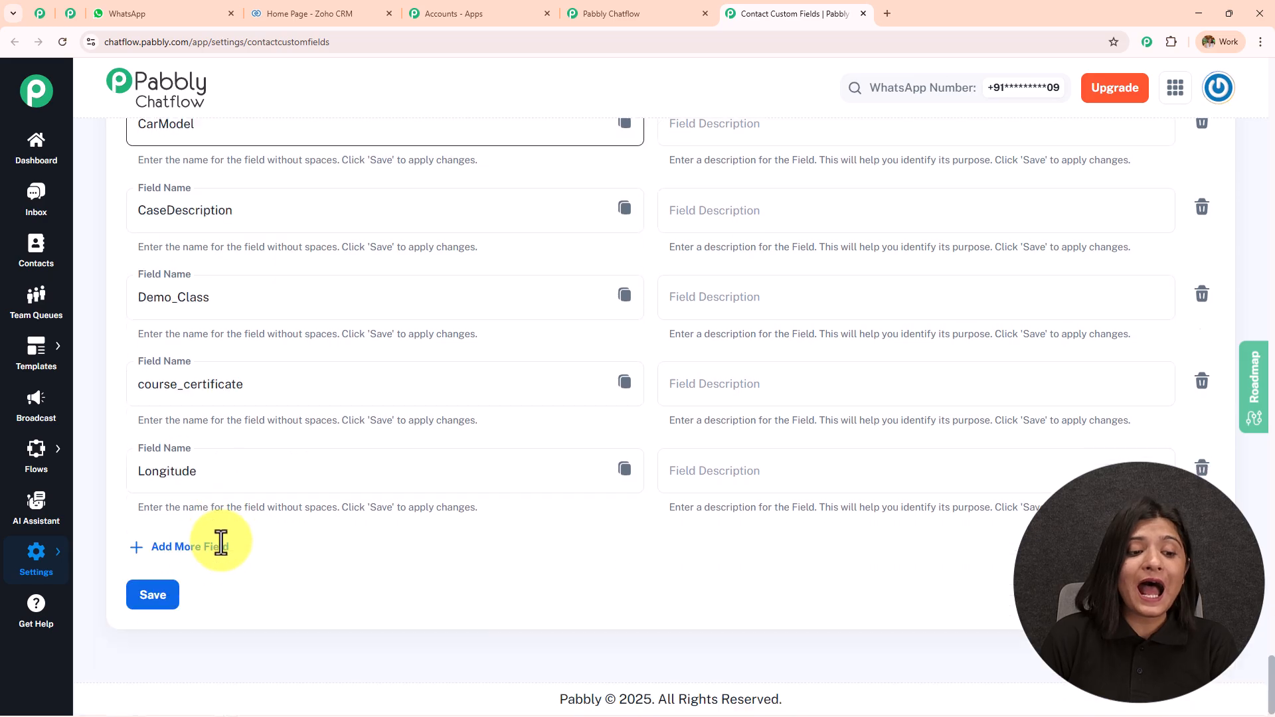
Add an empty custom field row, delete it again, and scroll back up the list
click(184, 547)
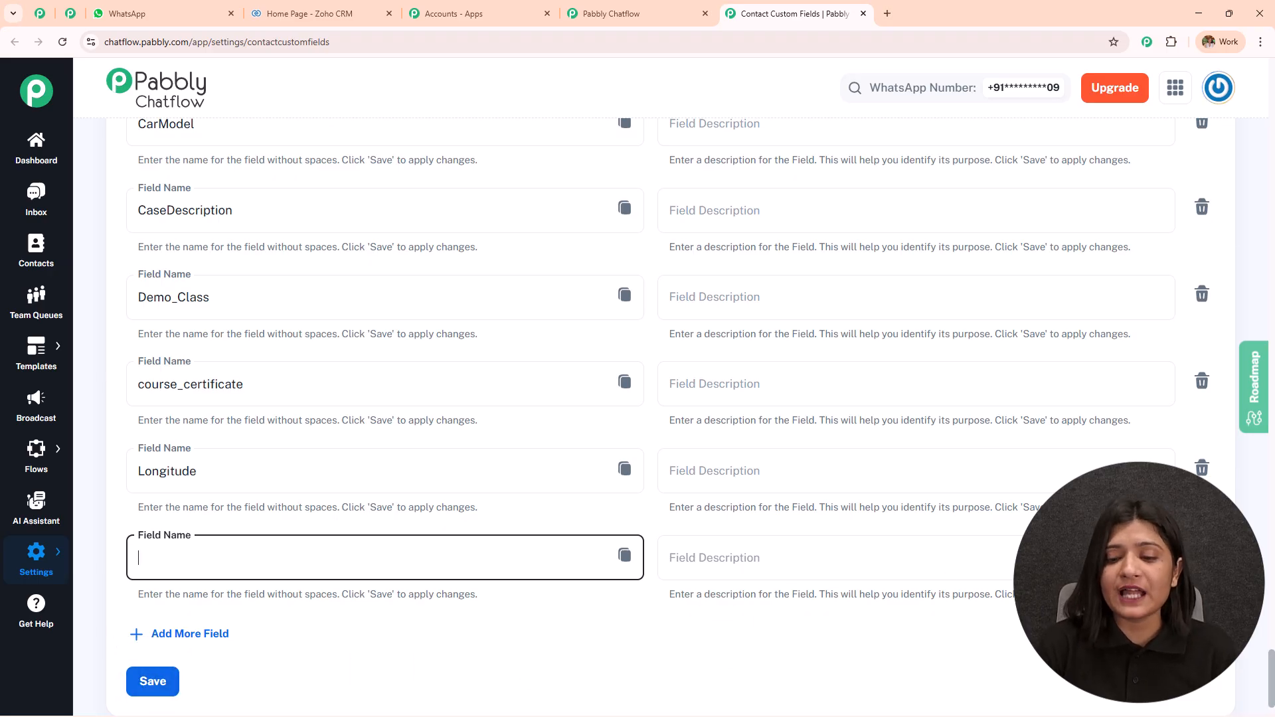
click(1202, 555)
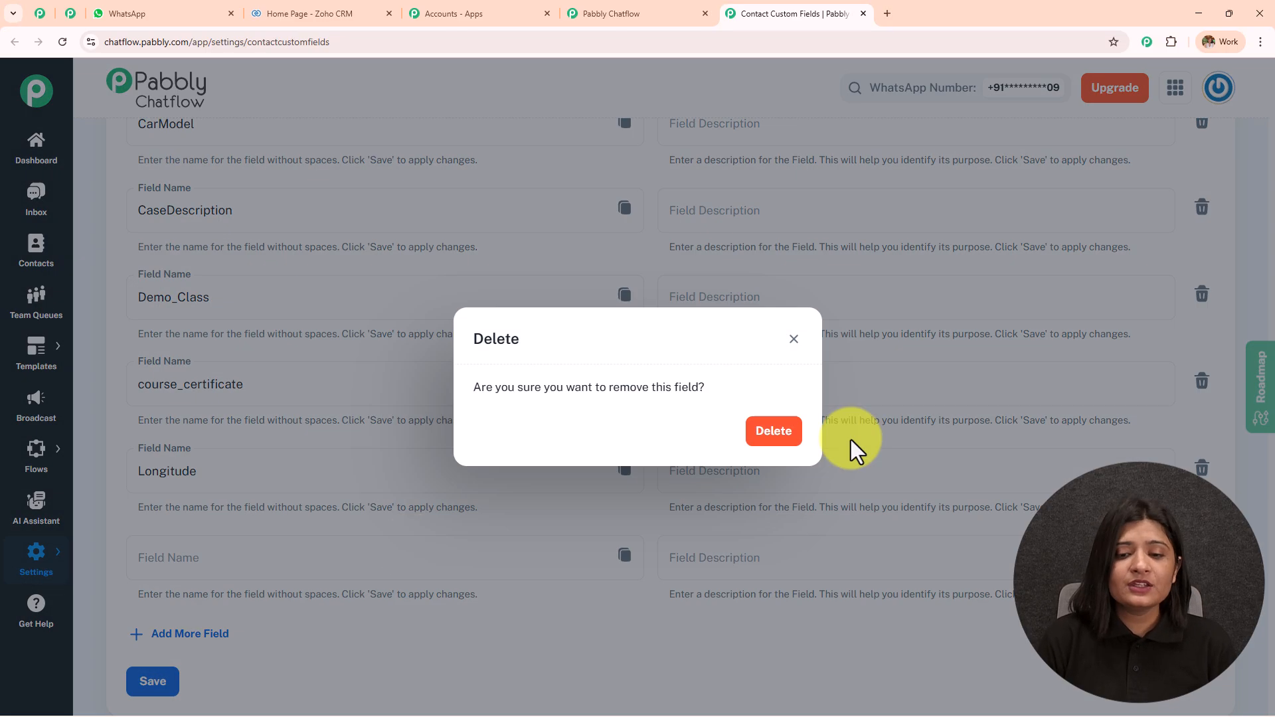
click(774, 432)
scroll(256, 496, up, 4)
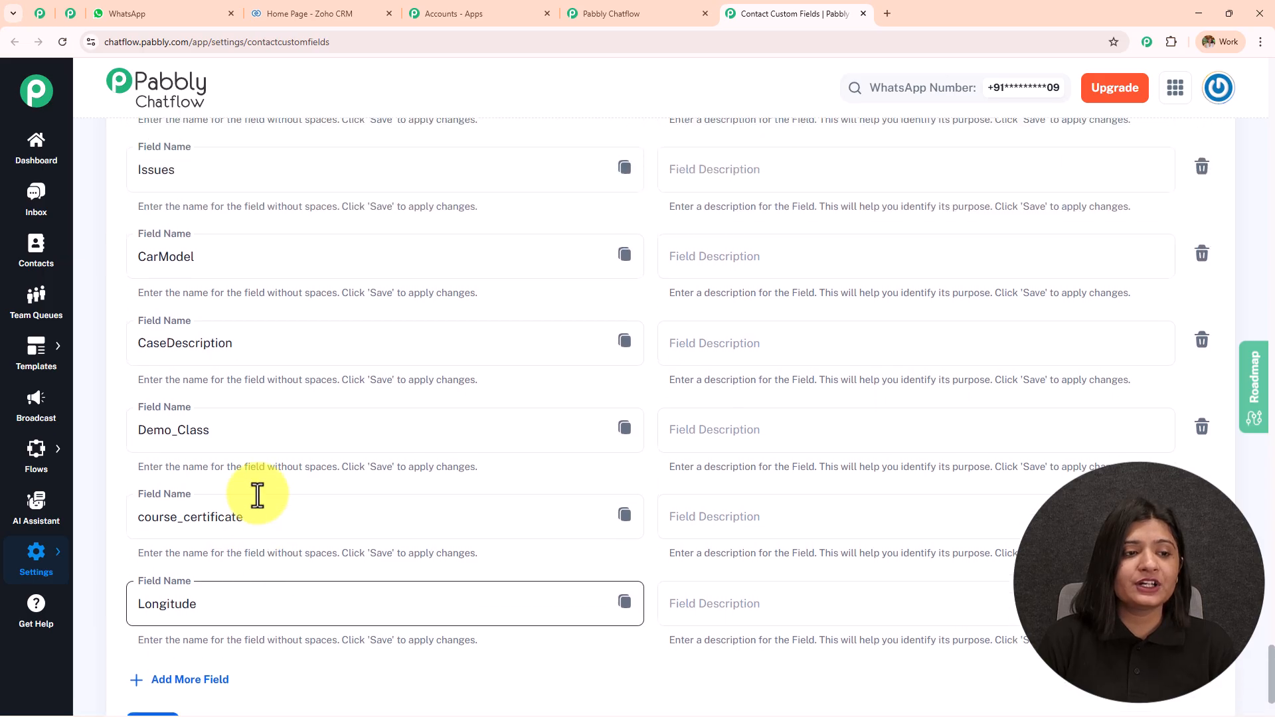
scroll(257, 495, up, 6)
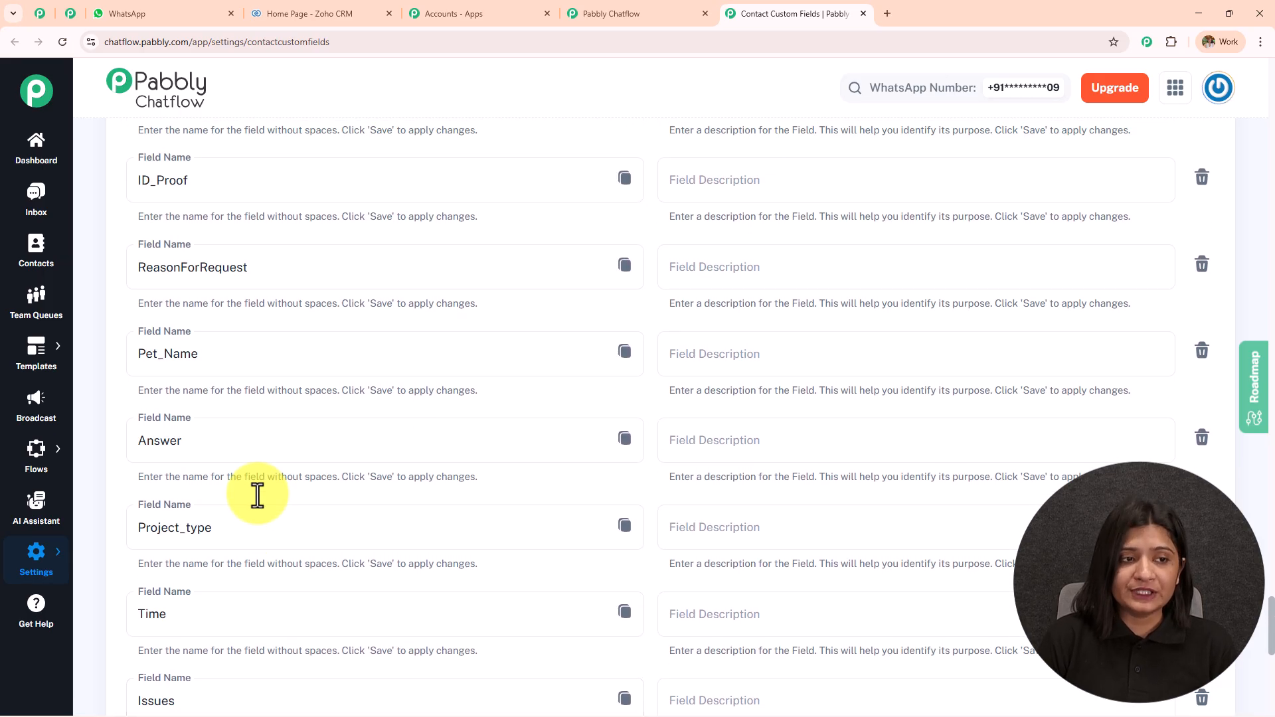
scroll(257, 495, up, 5)
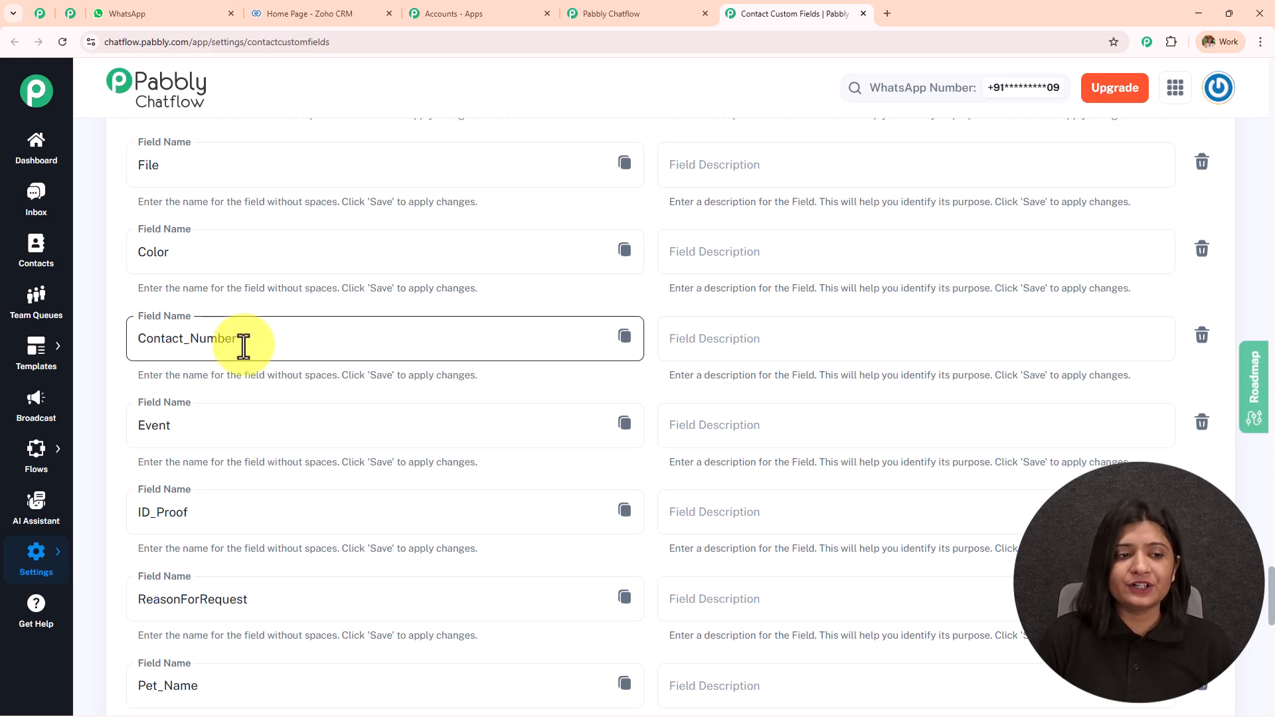
scroll(299, 442, up, 8)
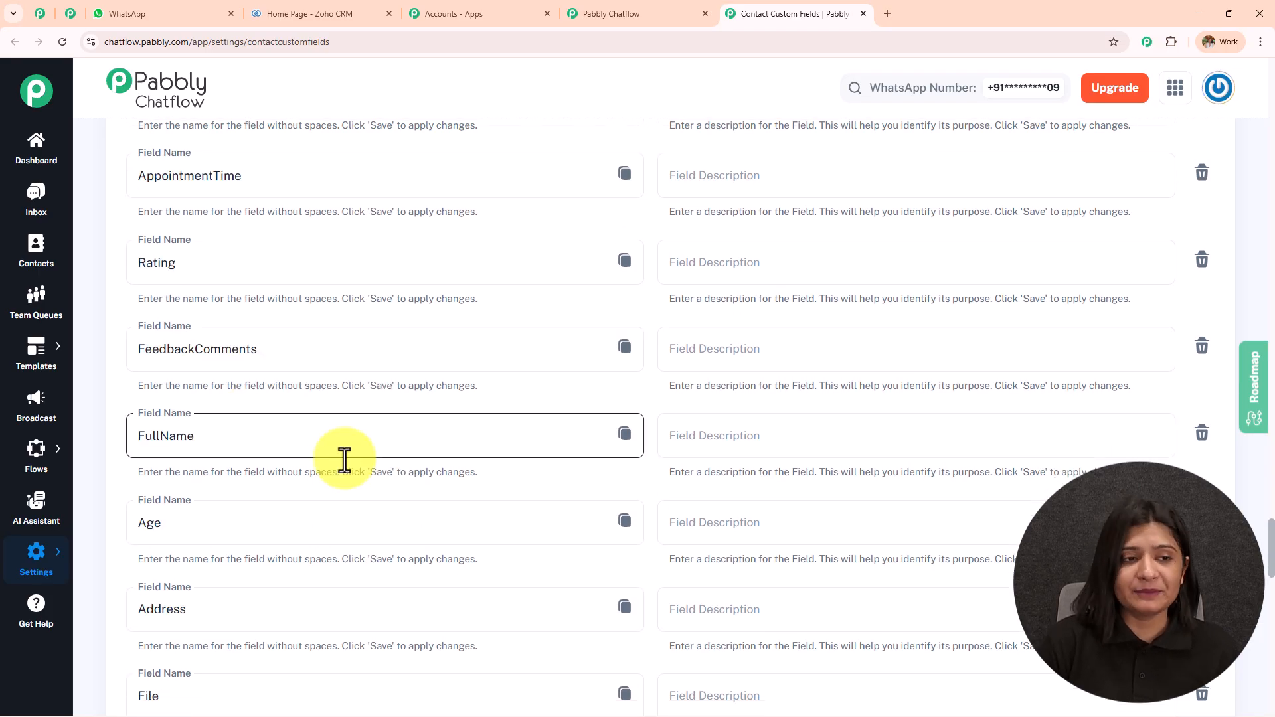
scroll(344, 460, up, 4)
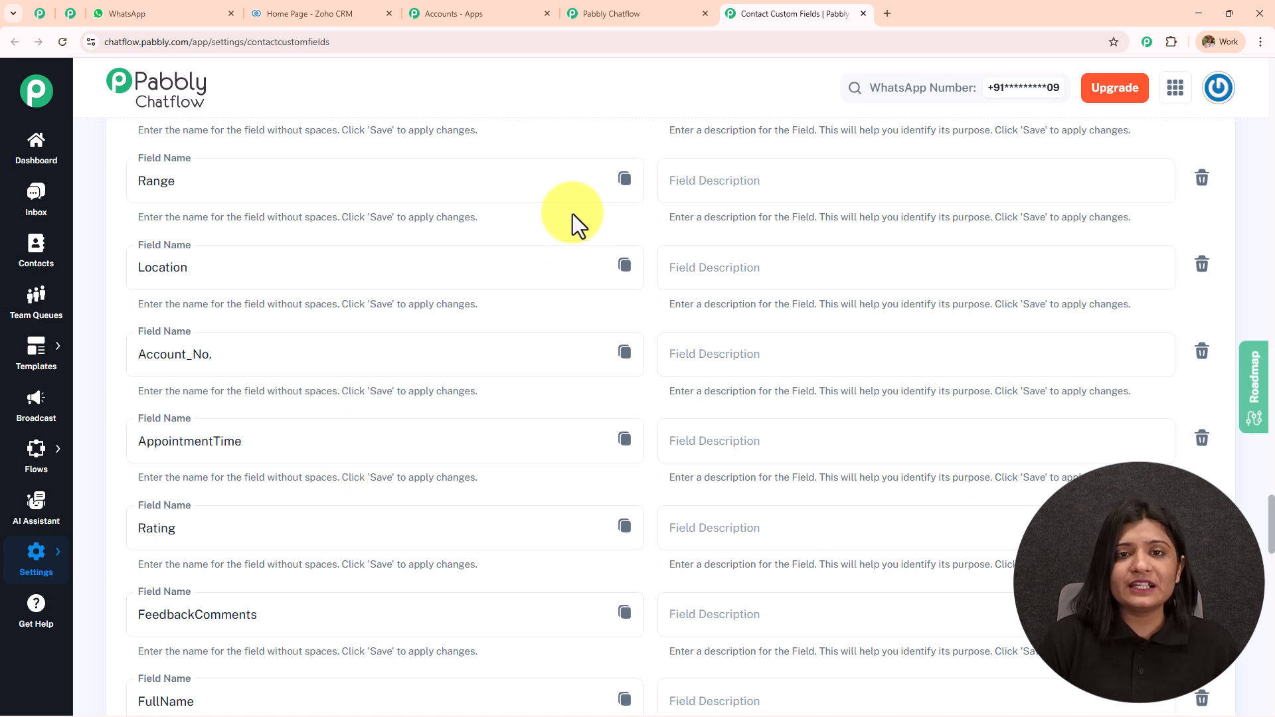
click(630, 9)
click(178, 7)
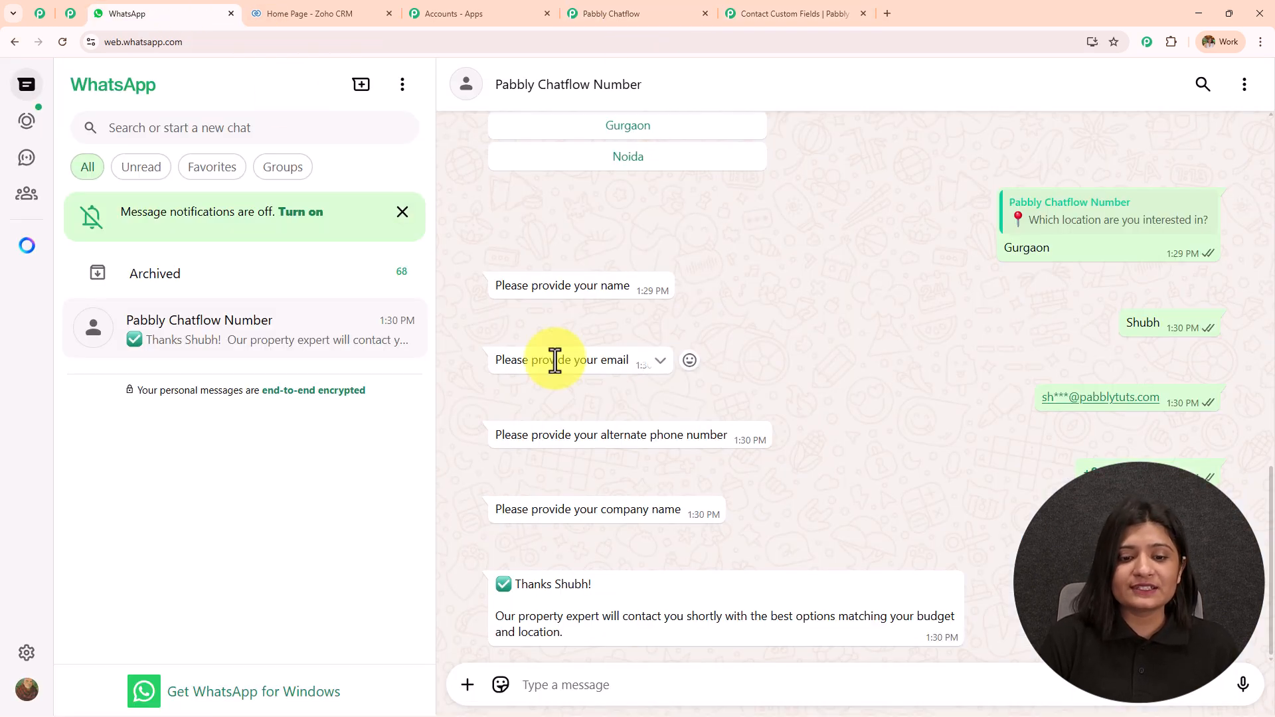
click(628, 4)
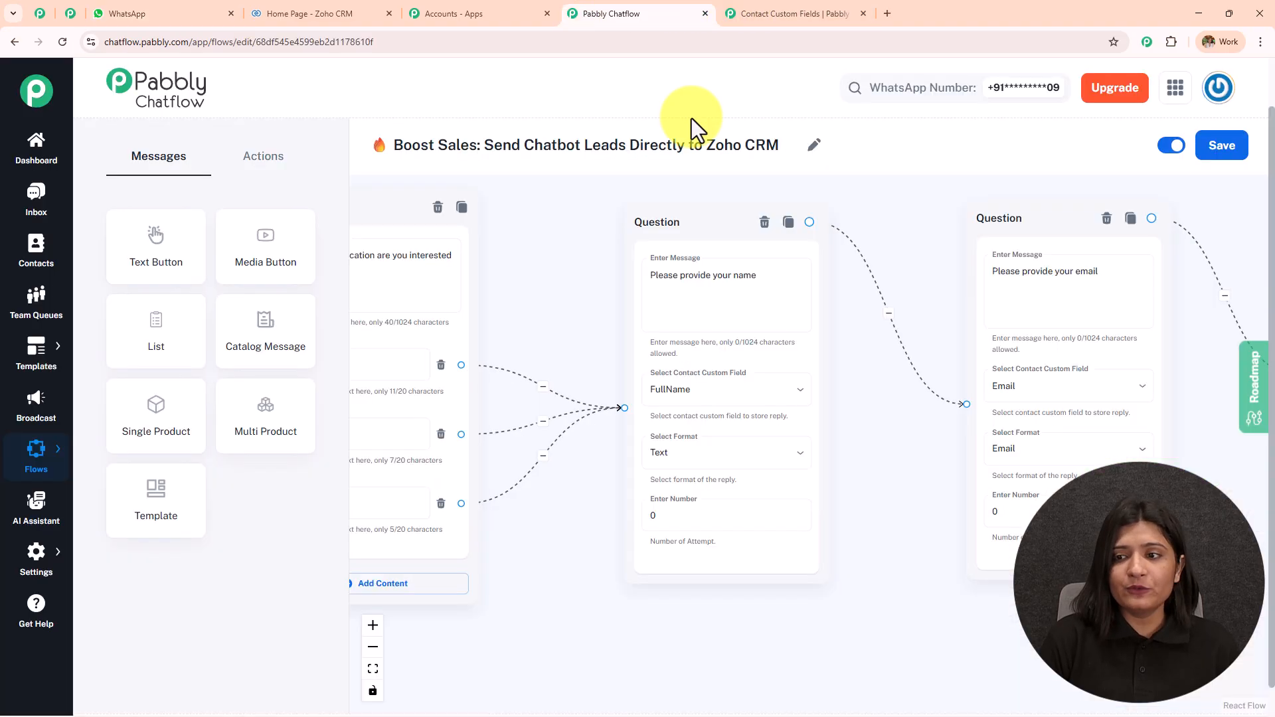
drag(916, 290, 464, 296)
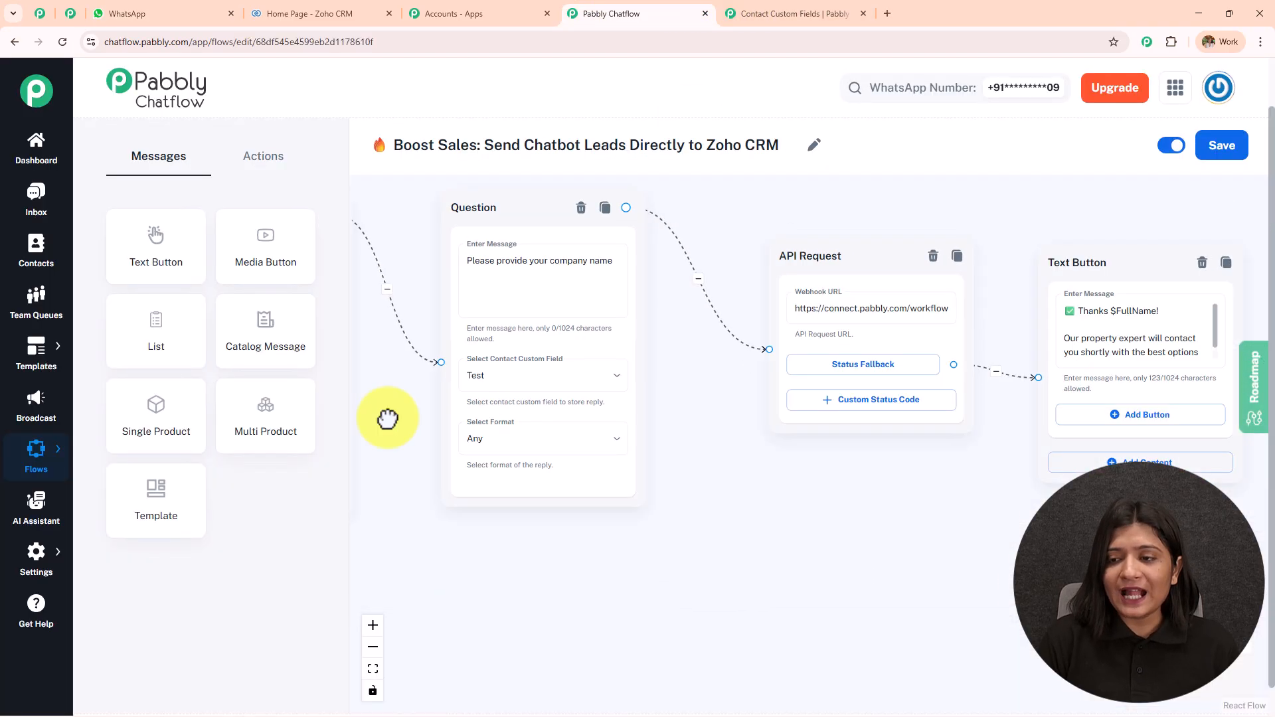
drag(387, 418, 13, 356)
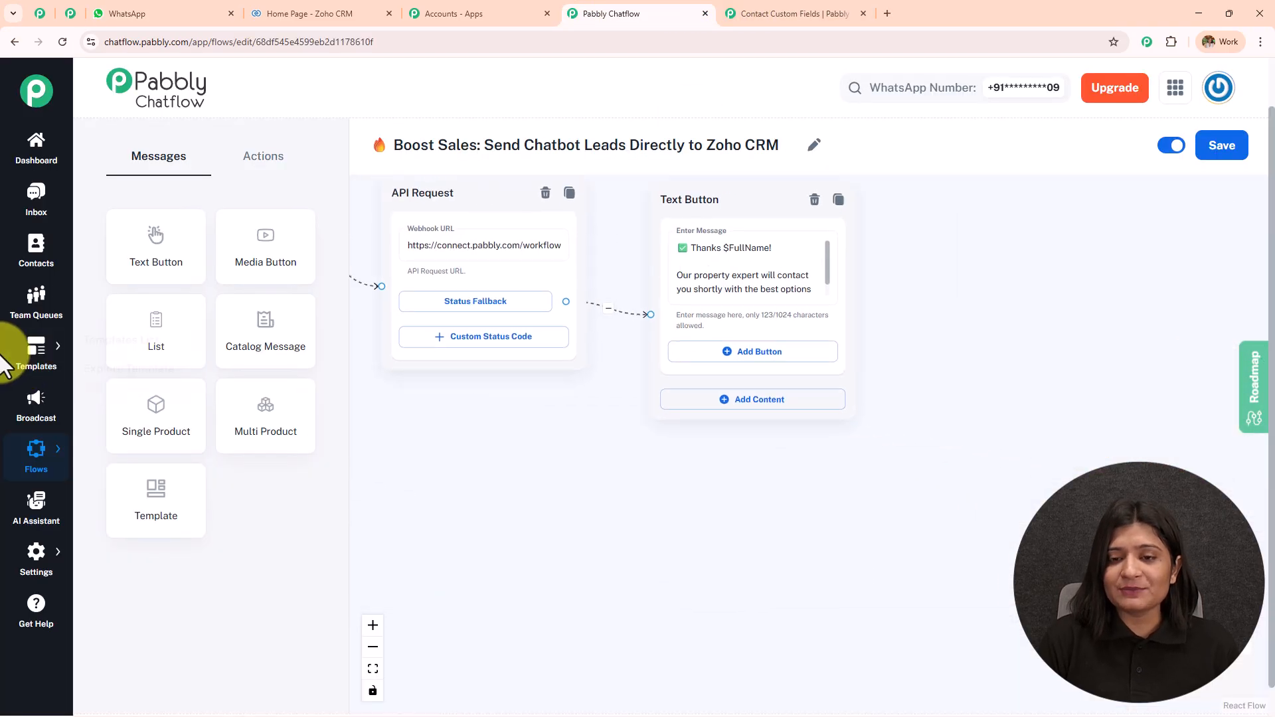
scroll(597, 392, up, 3)
drag(621, 320, 561, 501)
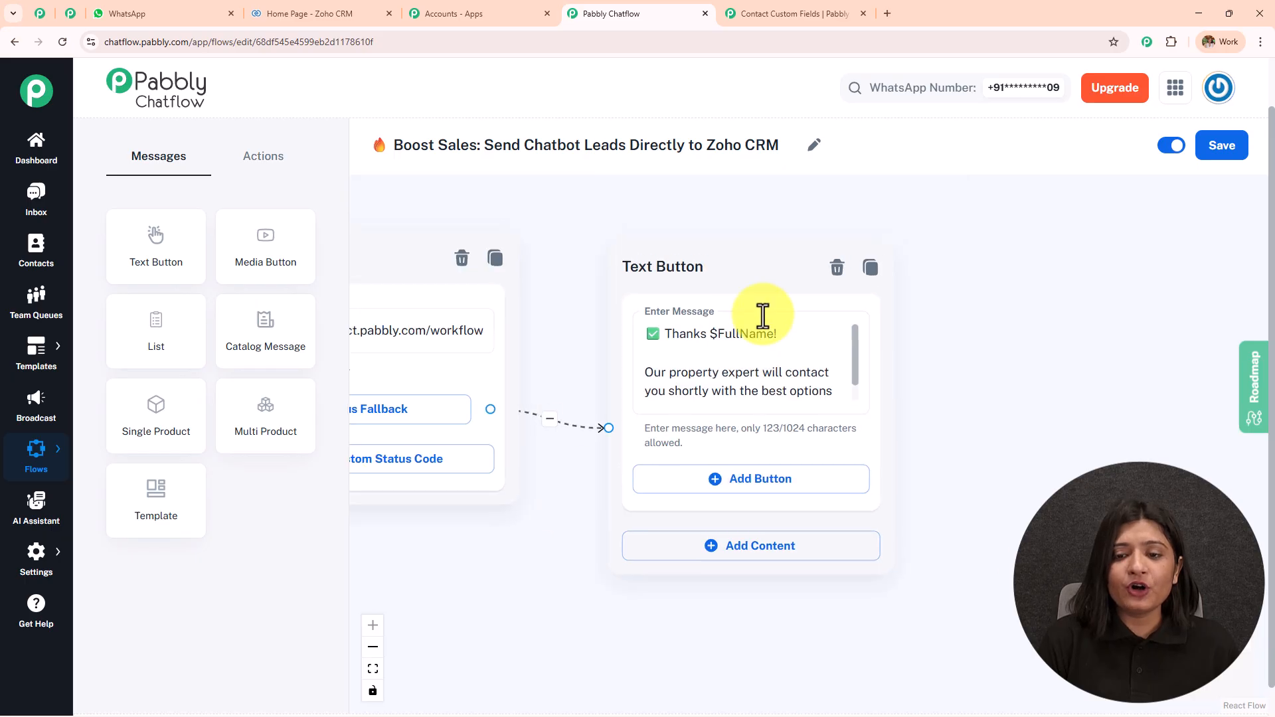
click(161, 12)
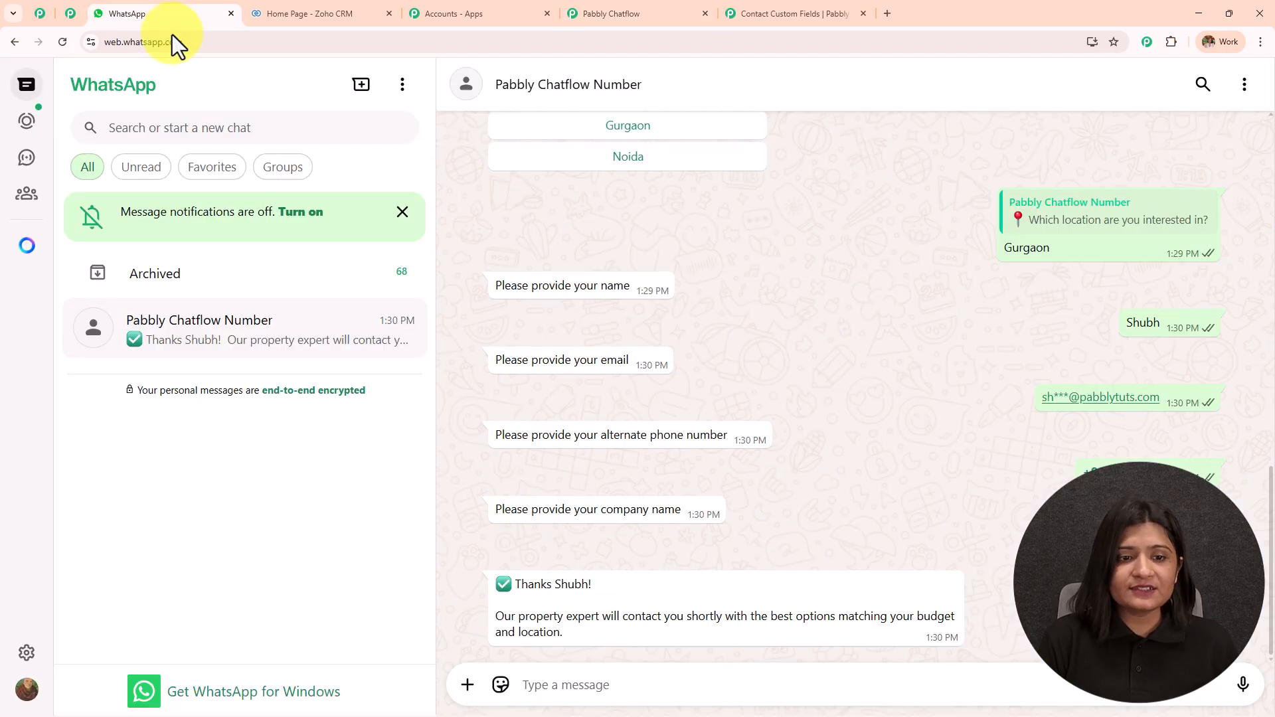
click(757, 12)
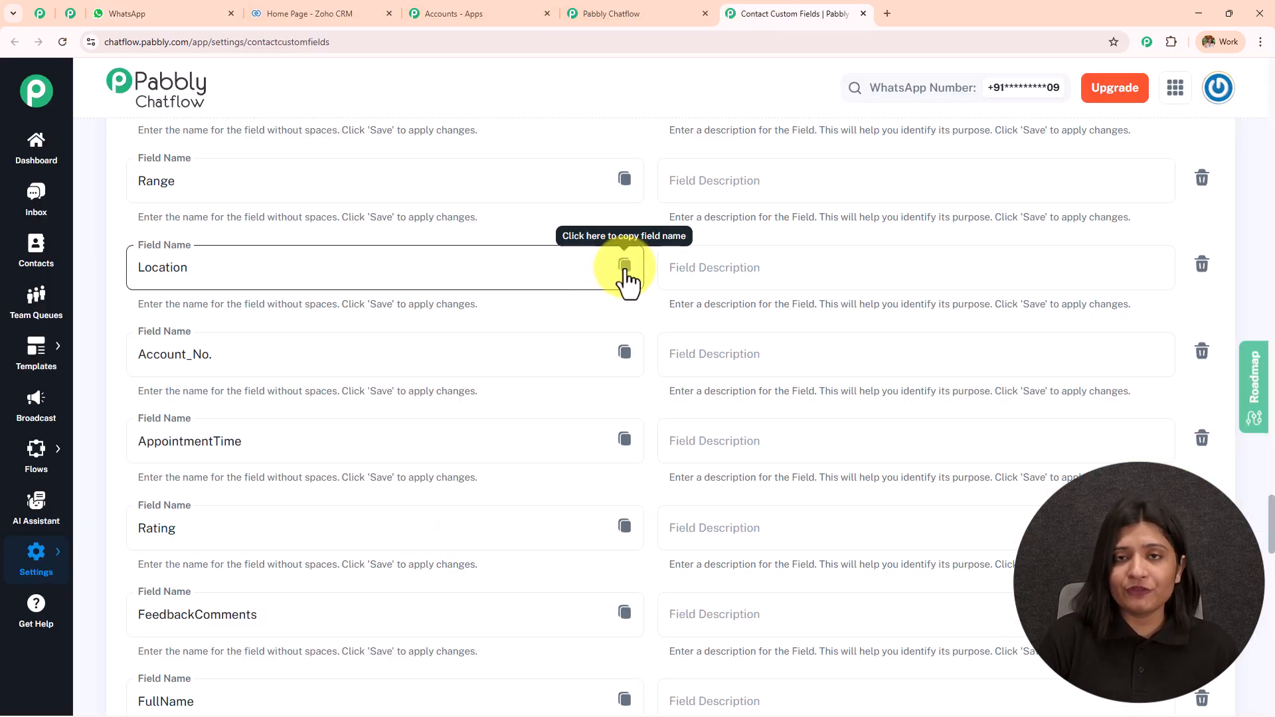
click(625, 269)
Look over the flow's steps and drag a new API Request step onto the canvas
click(647, 12)
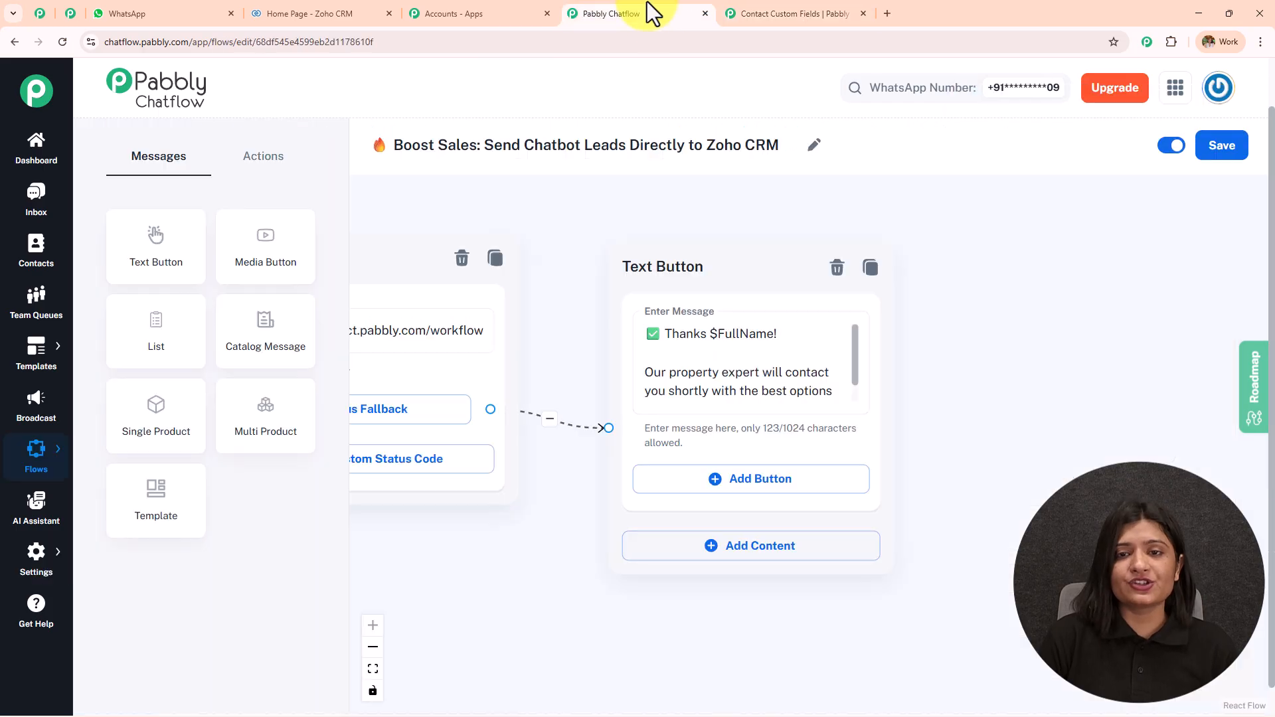
click(800, 340)
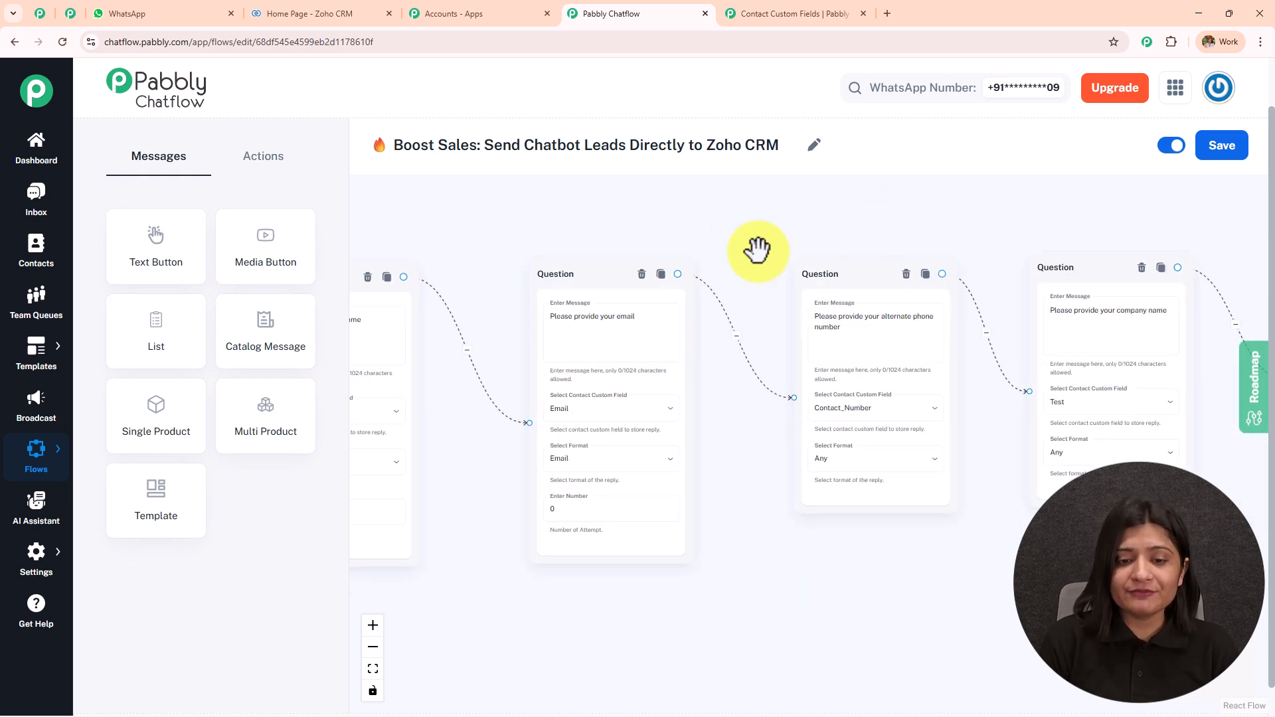
drag(631, 219, 388, 186)
drag(675, 215, 371, 269)
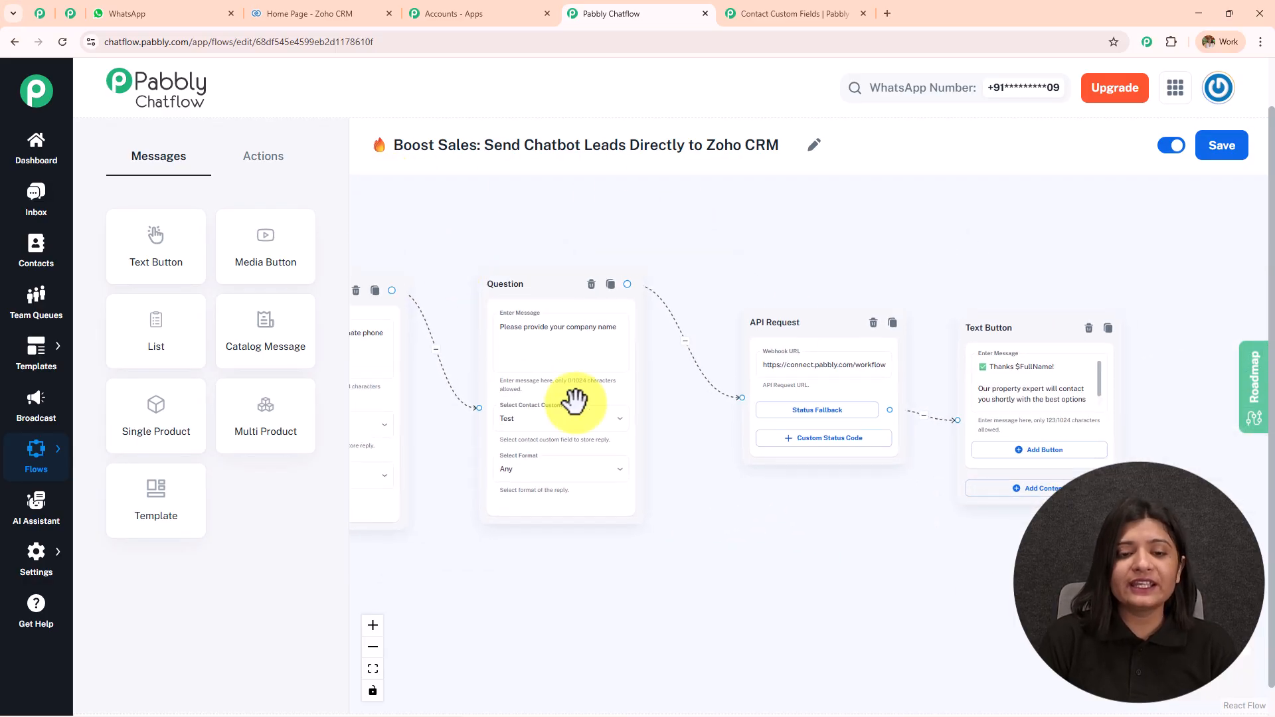
drag(723, 436, 566, 437)
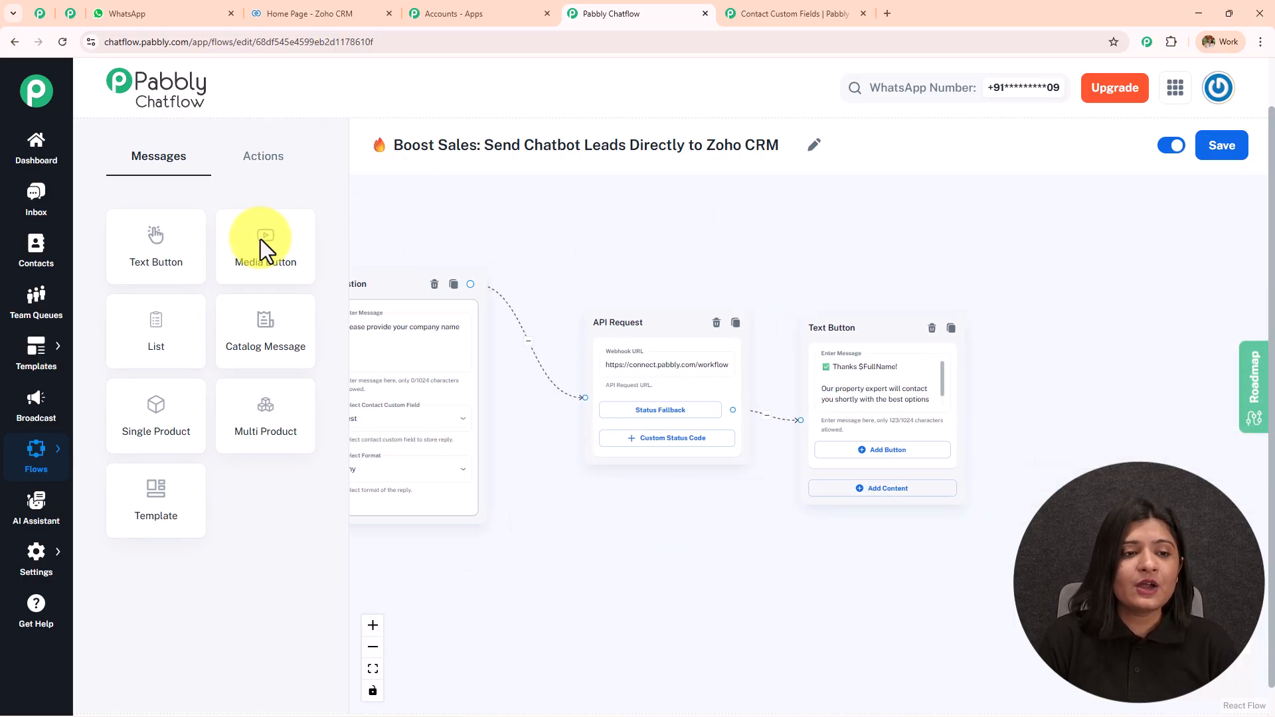
click(269, 156)
drag(276, 496, 739, 339)
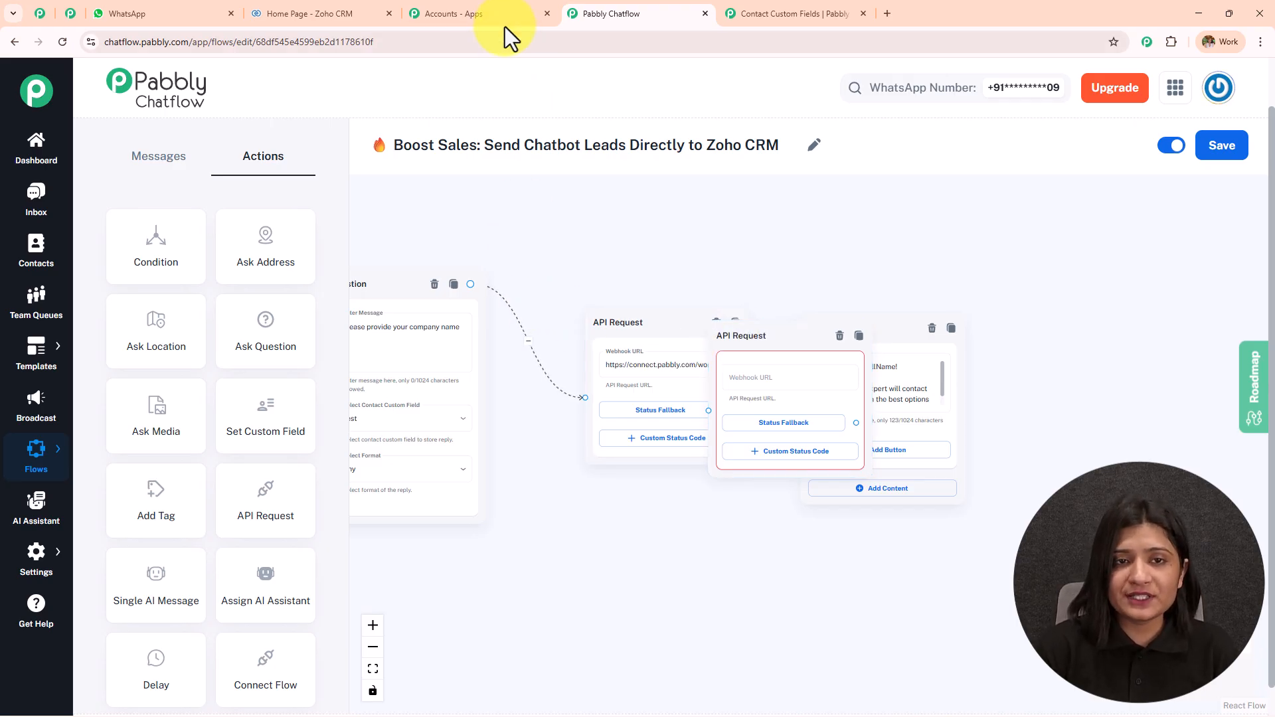
In Pabbly Connect, create a new Untitled Workflow in the Testing folder
click(478, 13)
click(199, 343)
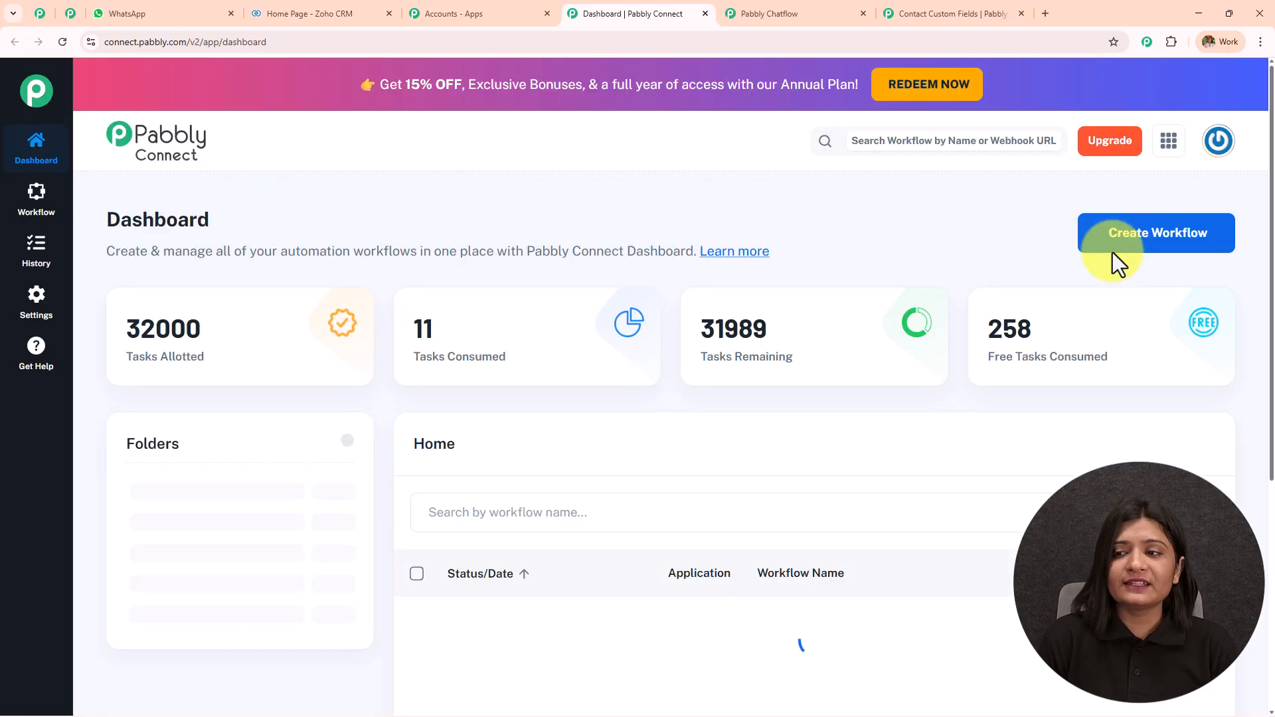
click(1122, 241)
click(576, 503)
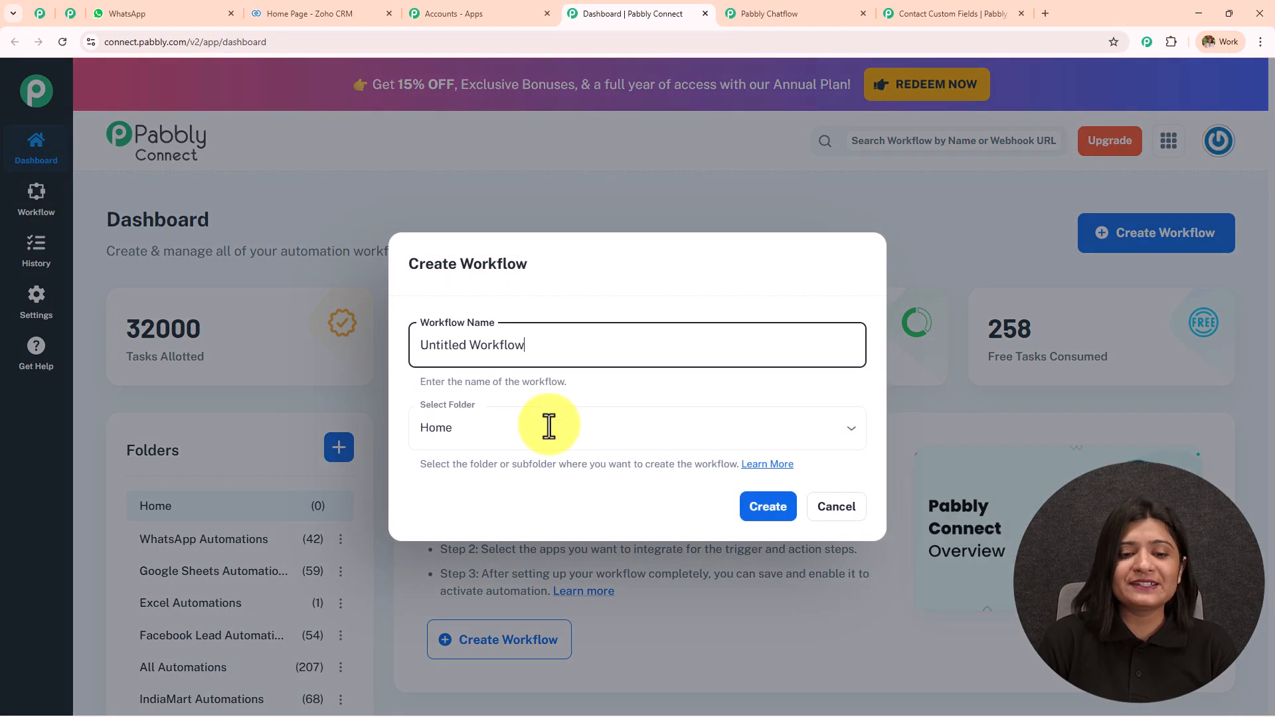
click(539, 435)
click(512, 378)
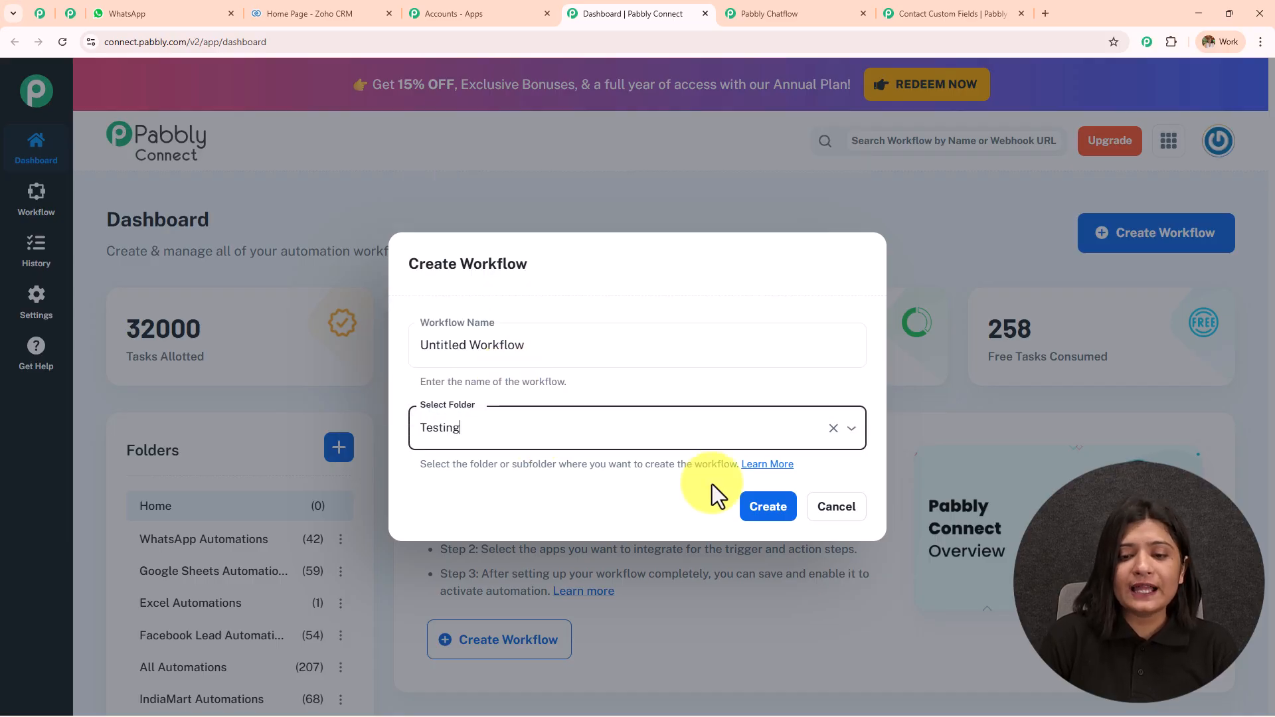
click(767, 508)
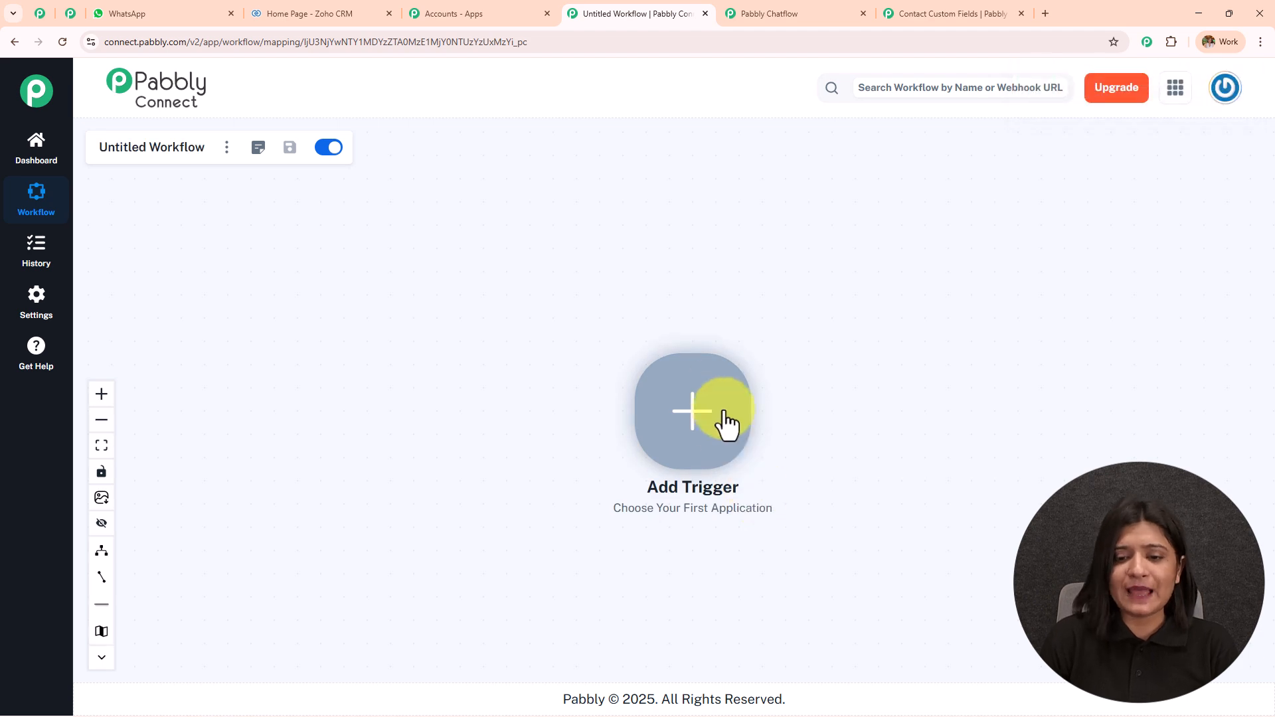
Set Webhook by Pabbly as the workflow's trigger app
scroll(717, 398, up, 3)
drag(718, 399, 520, 309)
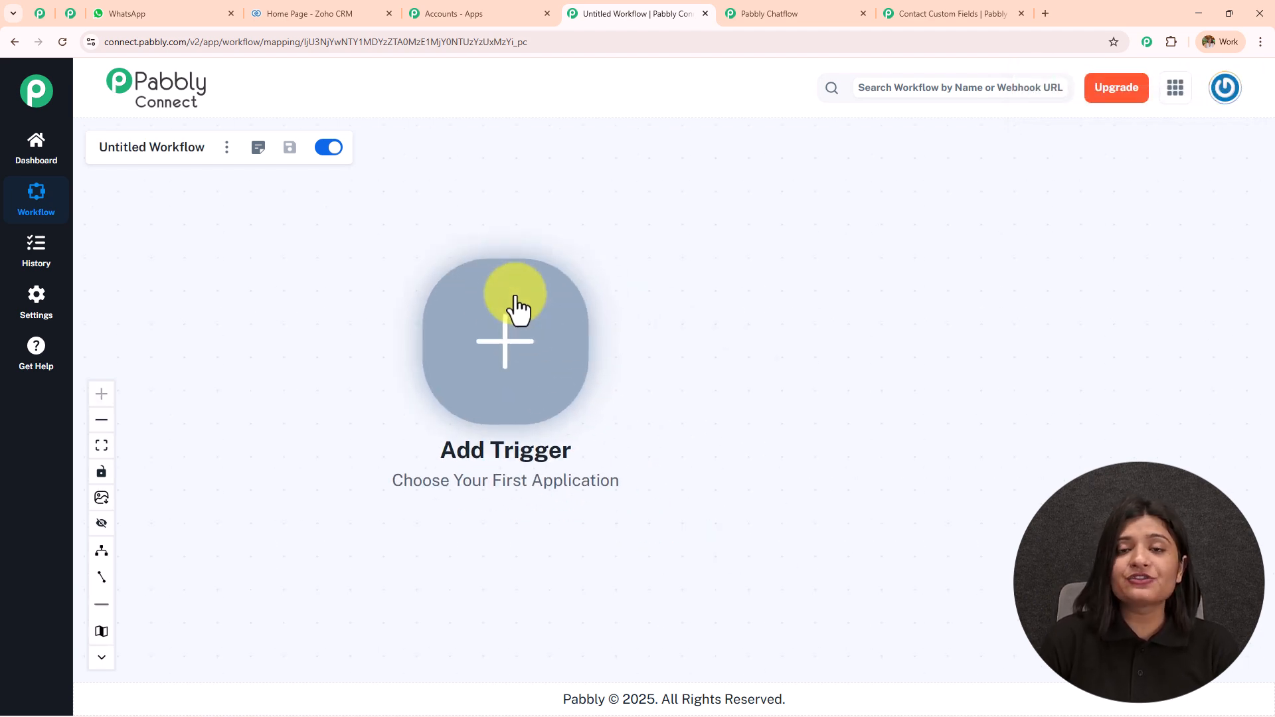
click(520, 364)
click(798, 173)
text(webhook)
click(784, 287)
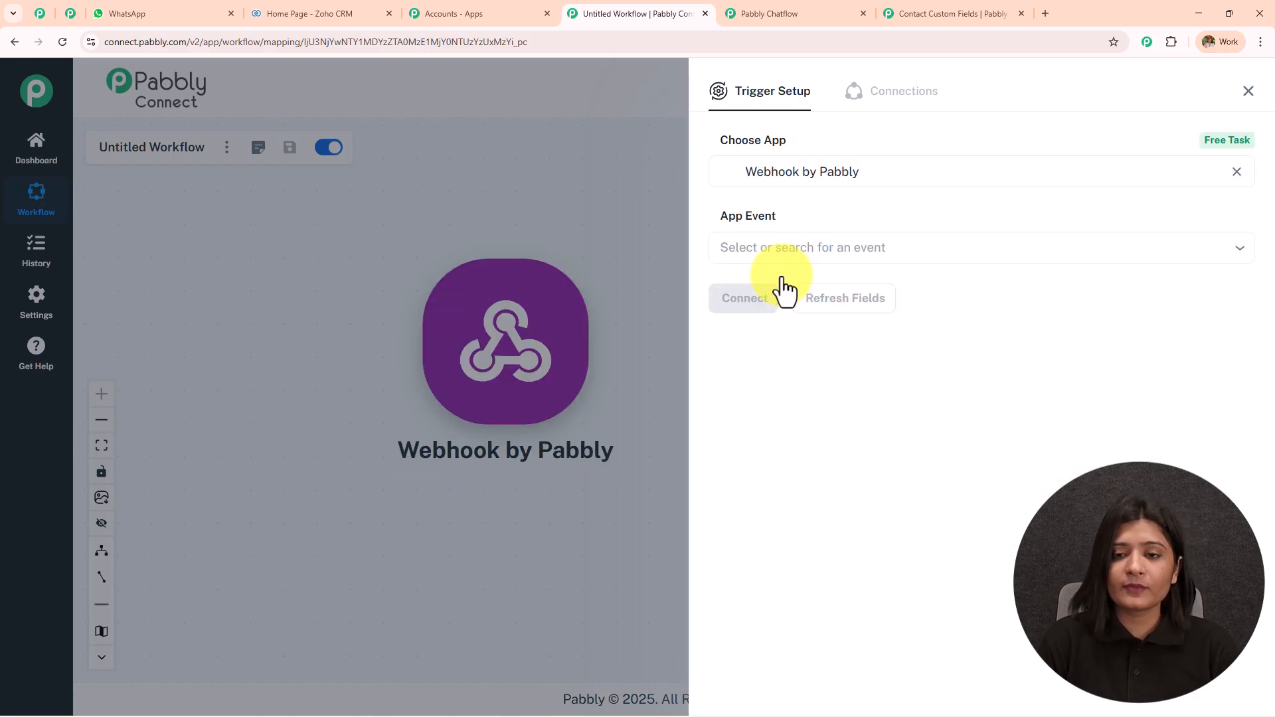
Choose the Catch Webhook (Preferred) event, connect it, and copy the webhook URL
click(783, 251)
click(797, 288)
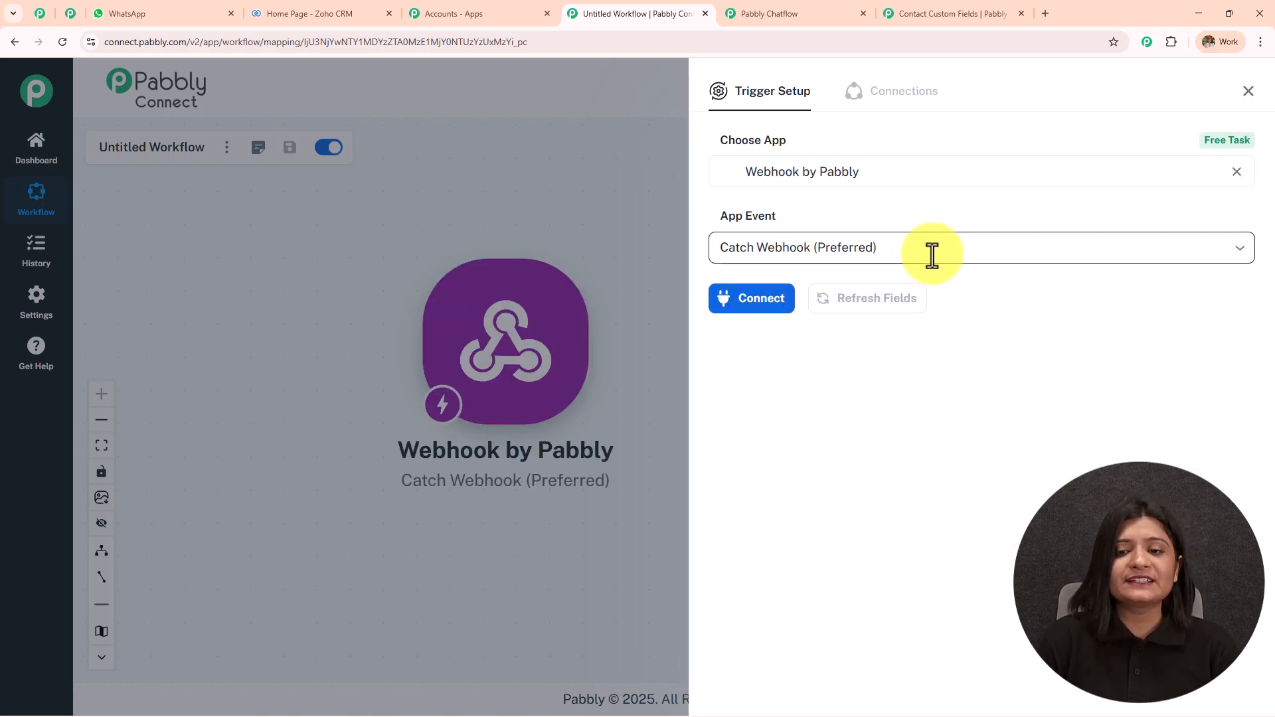
click(745, 307)
scroll(885, 274, down, 1)
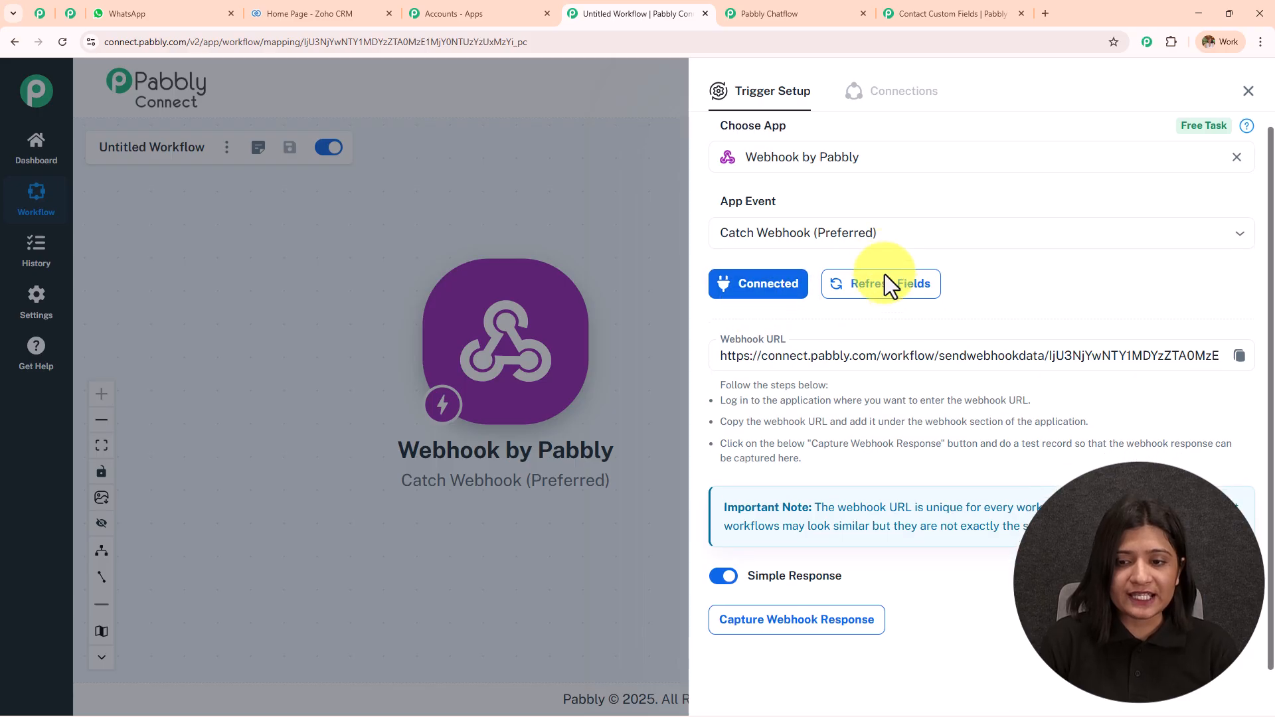
click(1240, 349)
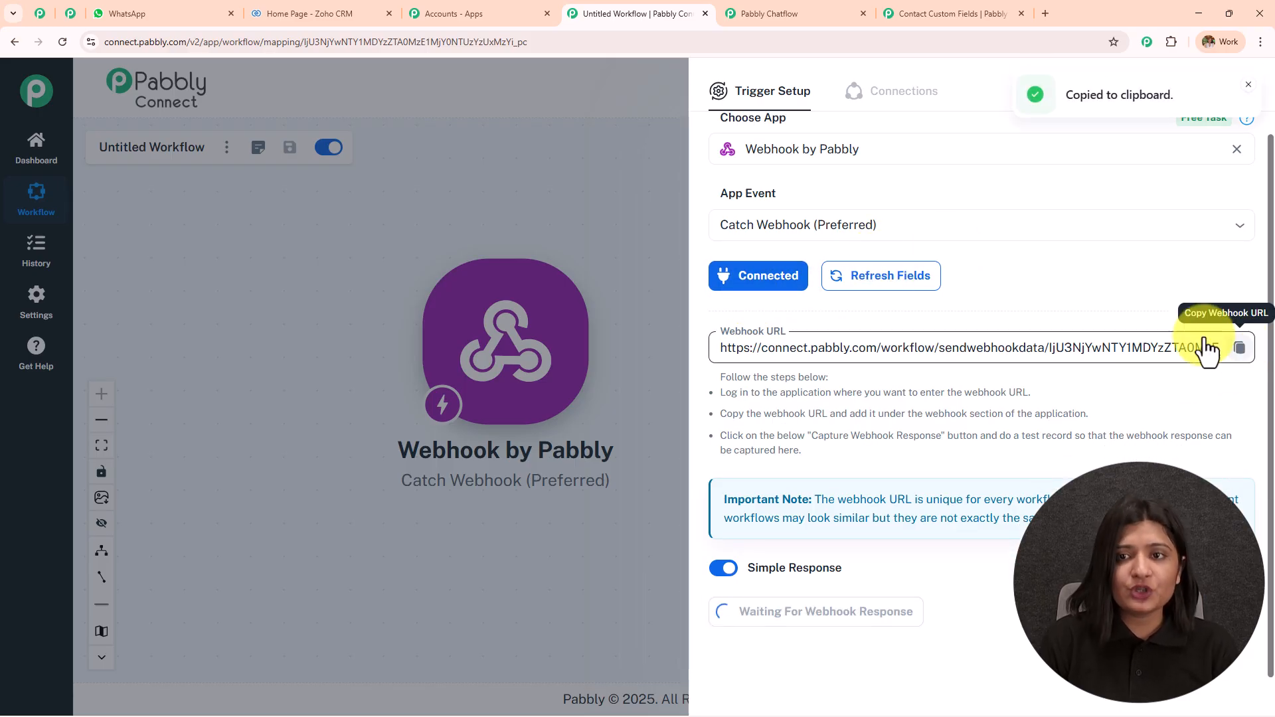
click(794, 12)
Paste the Pabbly Connect webhook URL into the new API Request and keep GET
scroll(781, 389, up, 5)
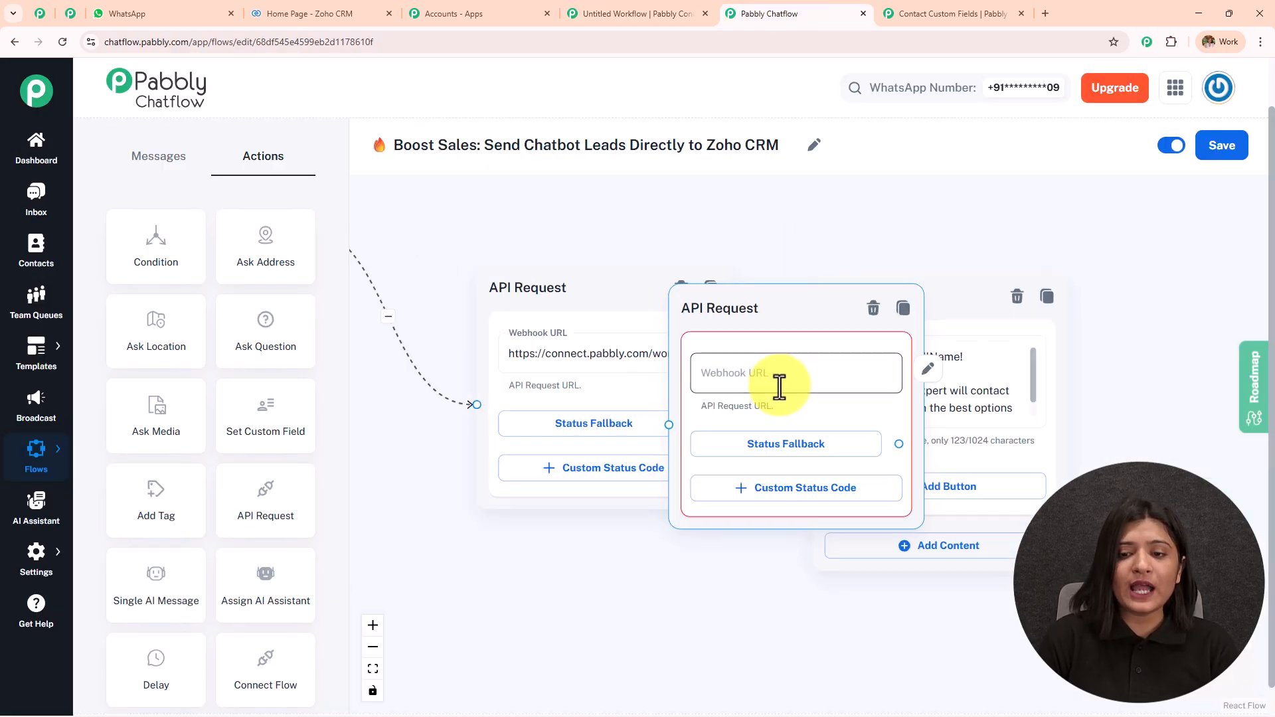
click(944, 367)
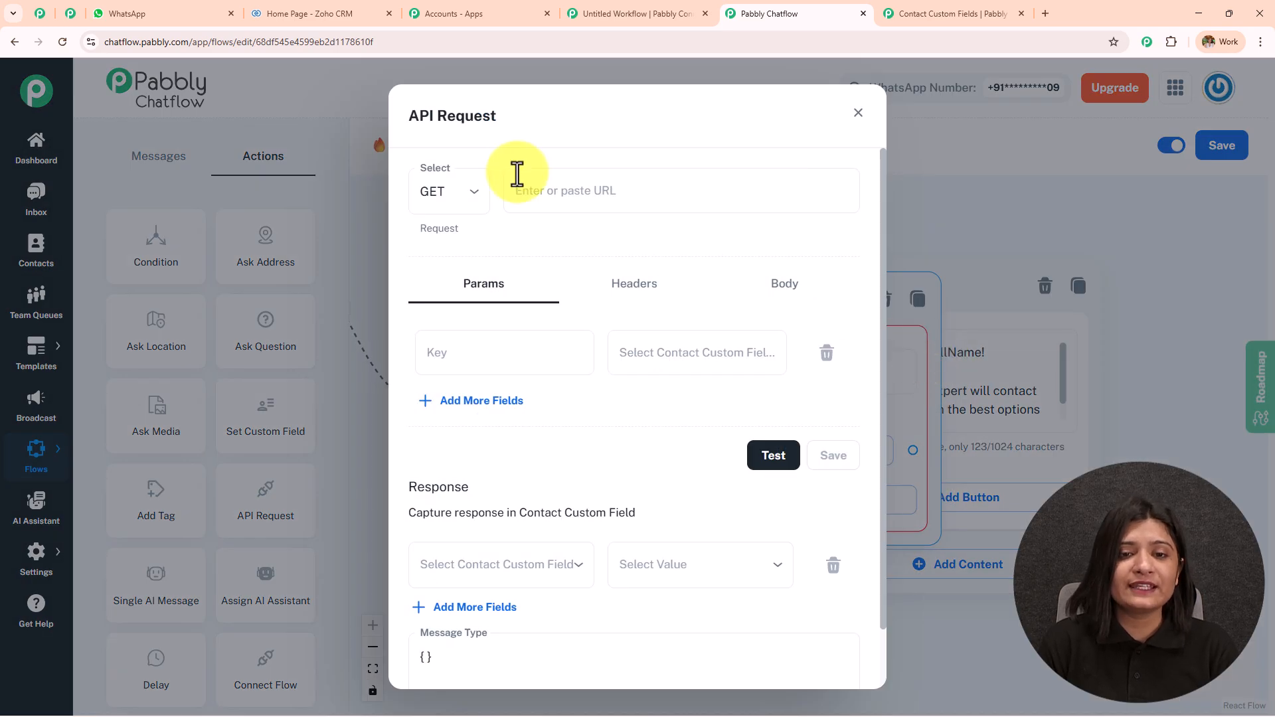
click(538, 199)
key(ctrl+v)
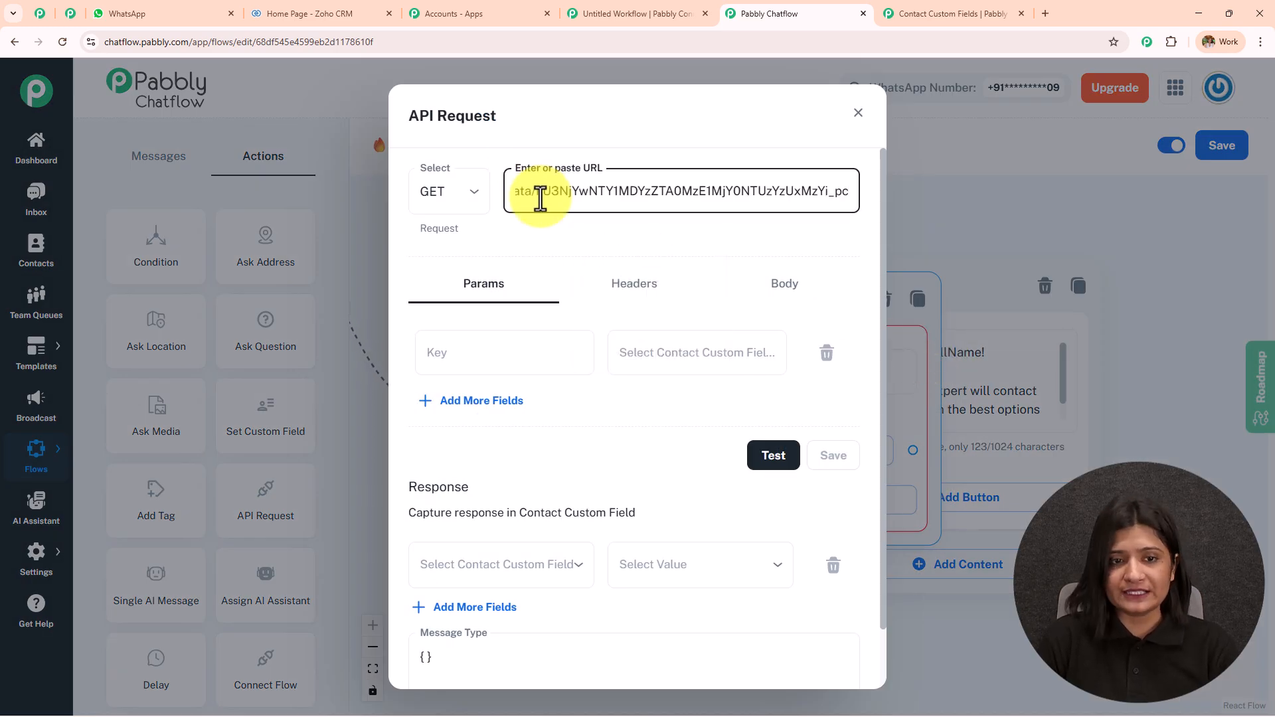
click(441, 191)
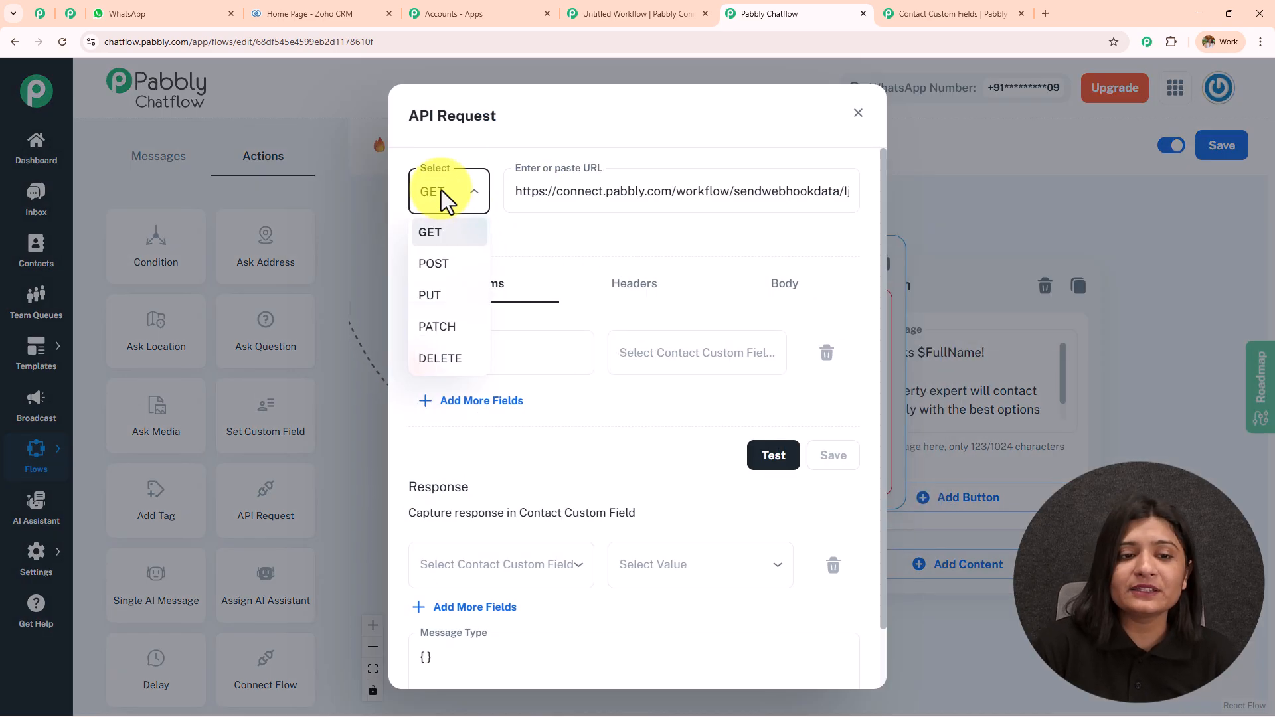
click(457, 238)
Add three more parameter rows and browse key suggestions and contact fields for the values
click(489, 403)
click(500, 467)
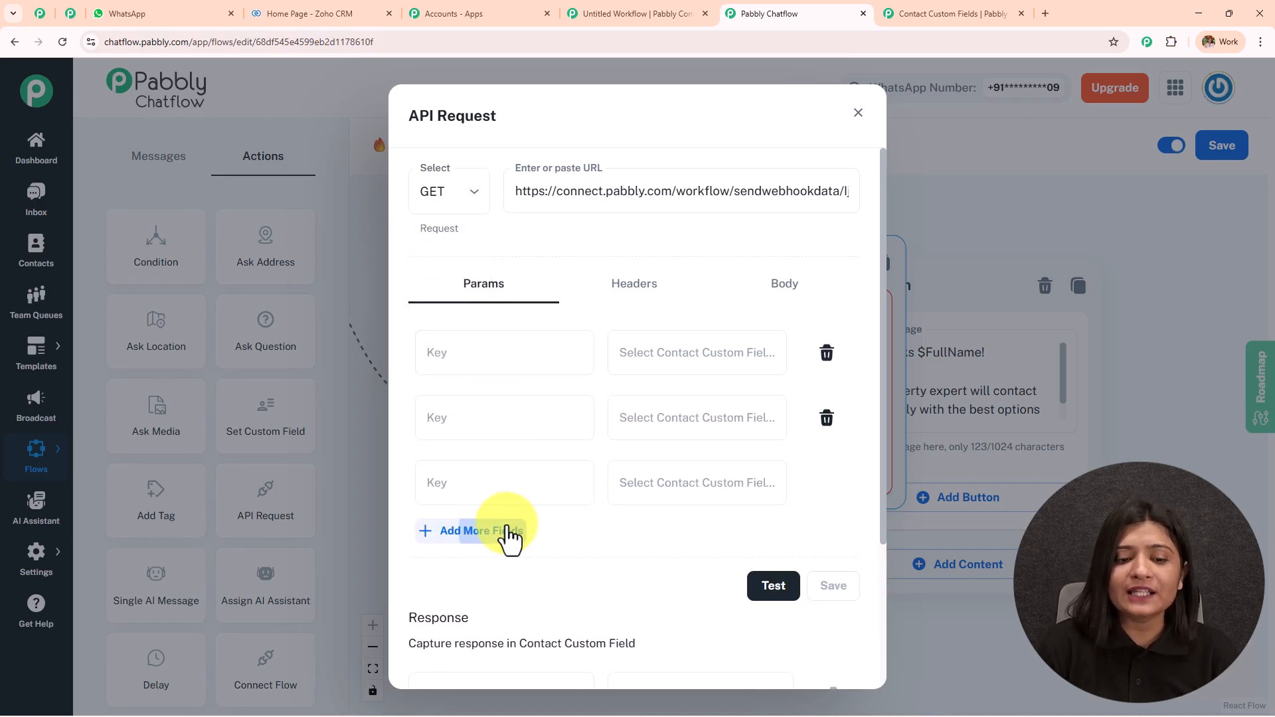
click(501, 531)
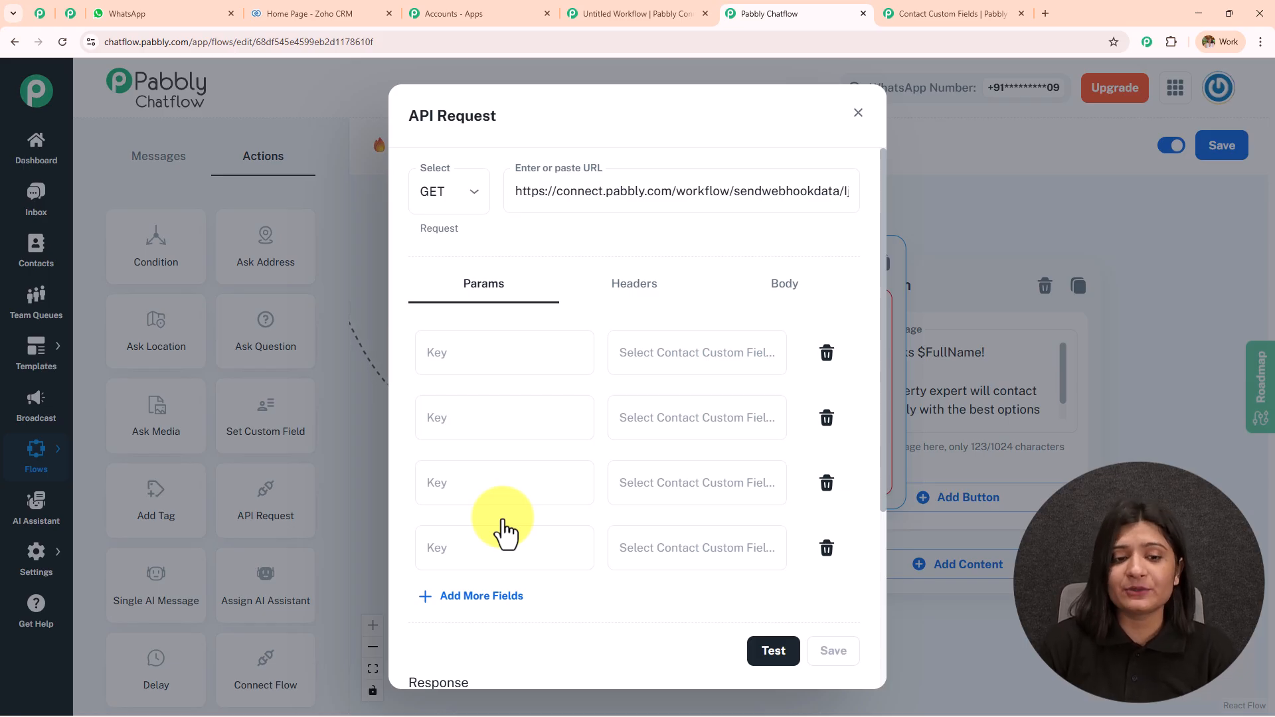
click(498, 359)
click(498, 359)
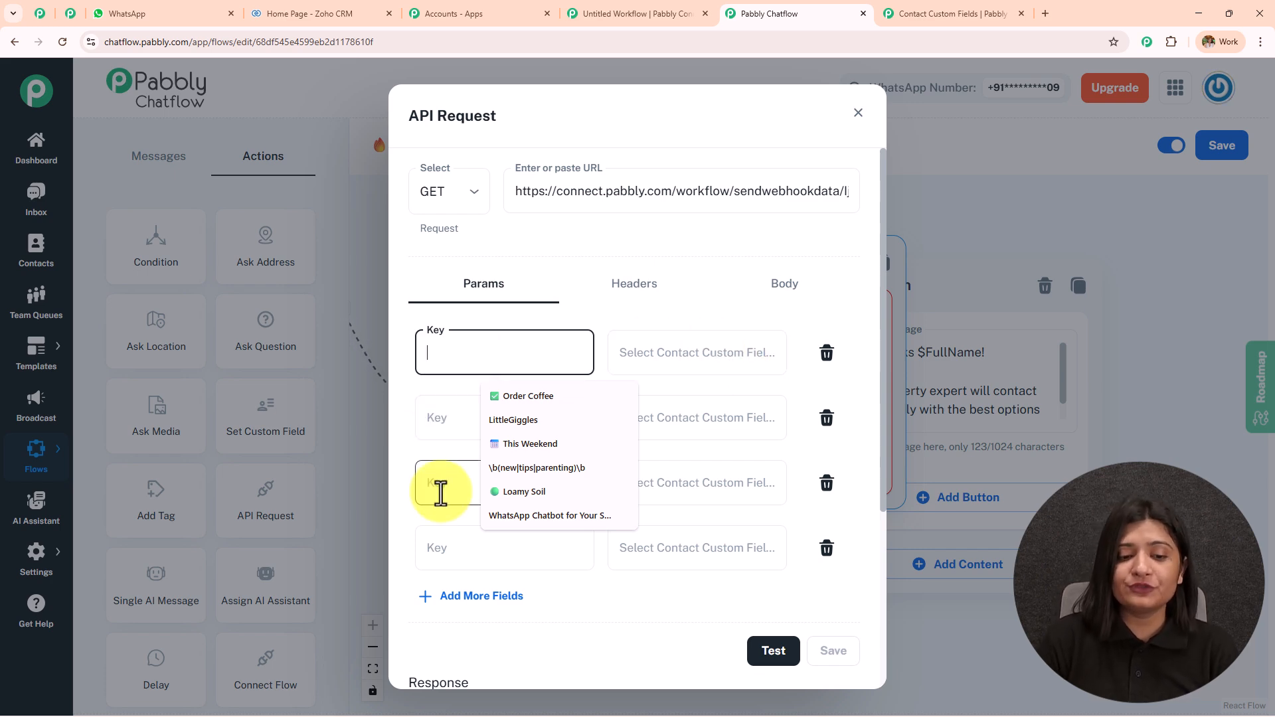
click(708, 412)
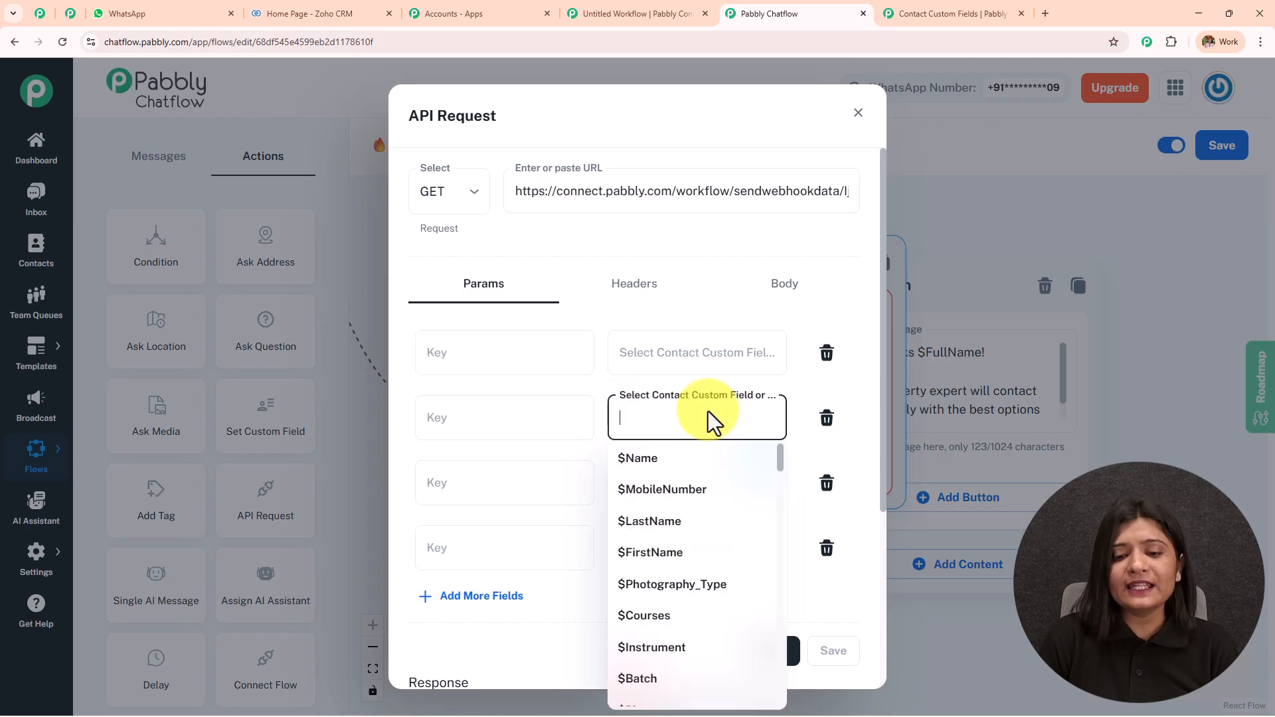
click(866, 390)
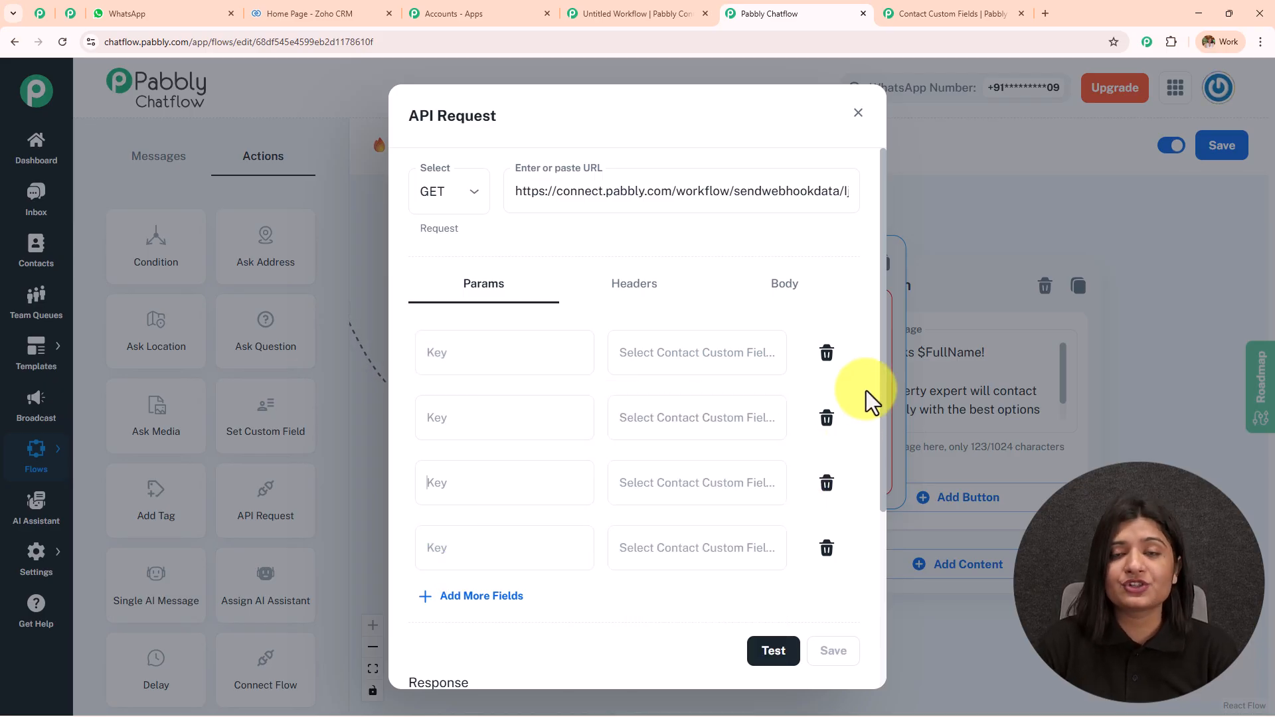
scroll(556, 534, down, 2)
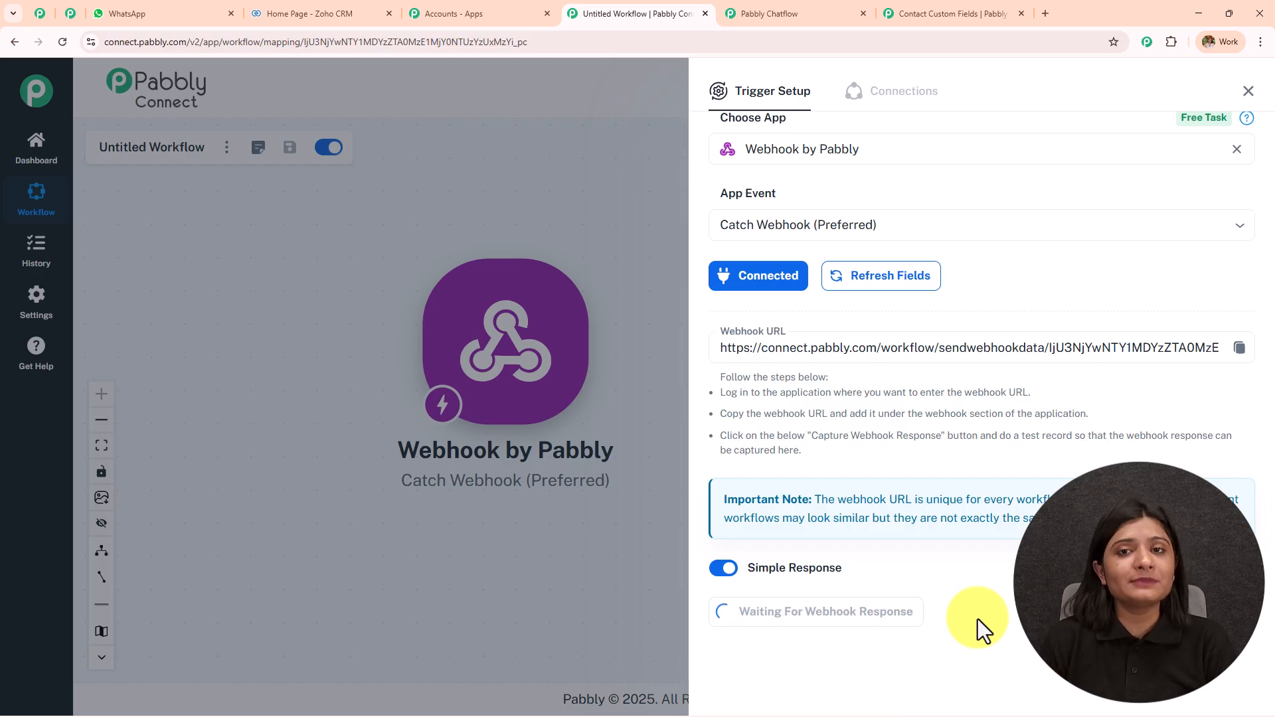
Review the API Request's Name, Email, Phone and Company parameters, then move to another Pabbly tab
click(788, 12)
click(859, 126)
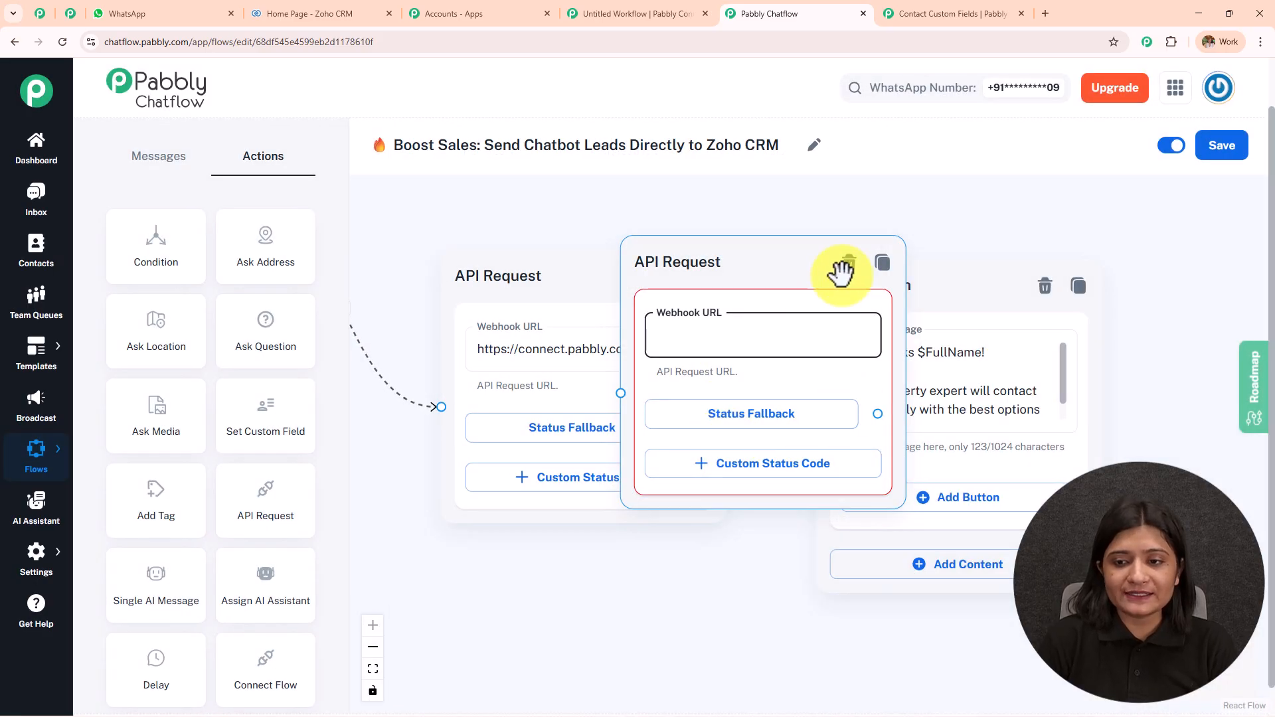
click(730, 352)
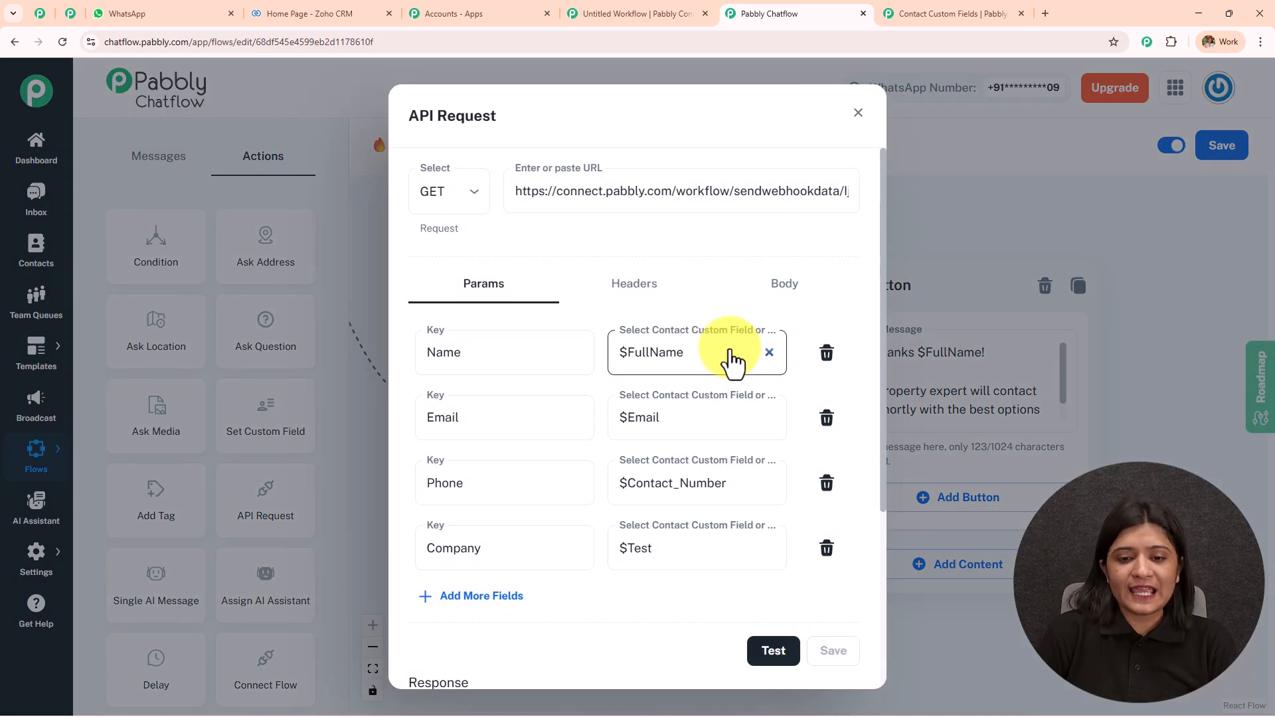
click(493, 355)
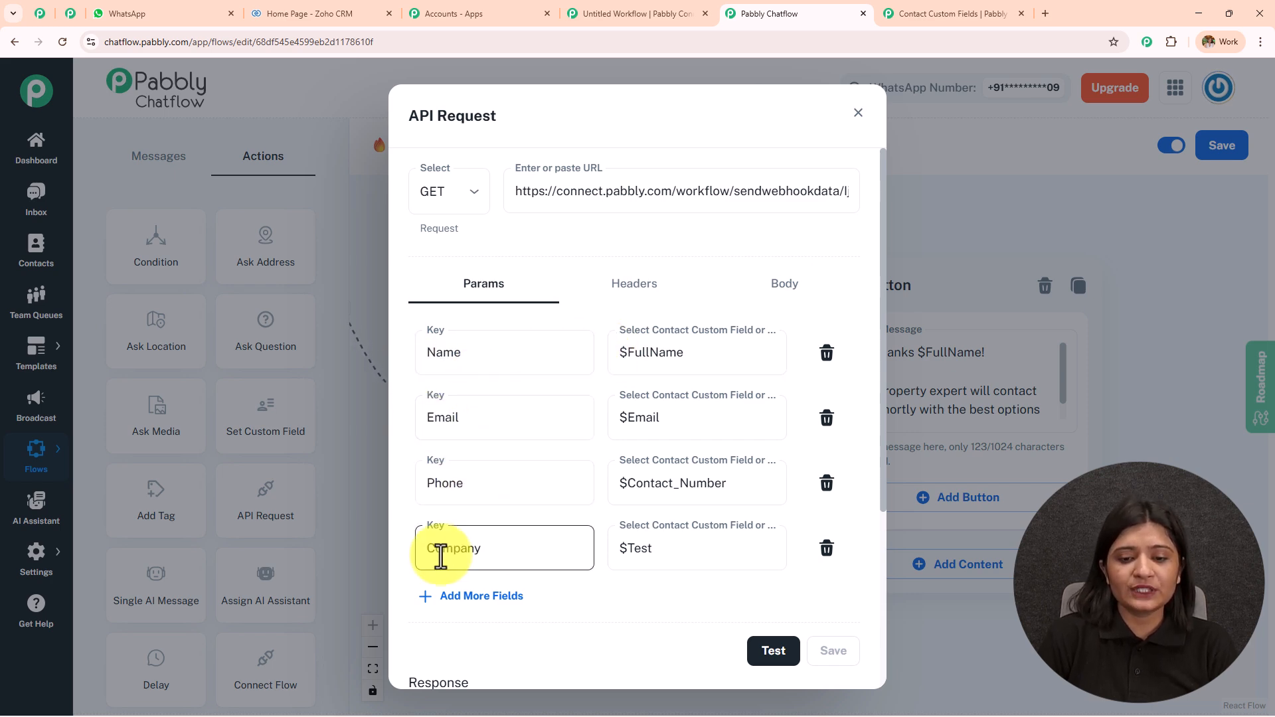
scroll(717, 352, down, 3)
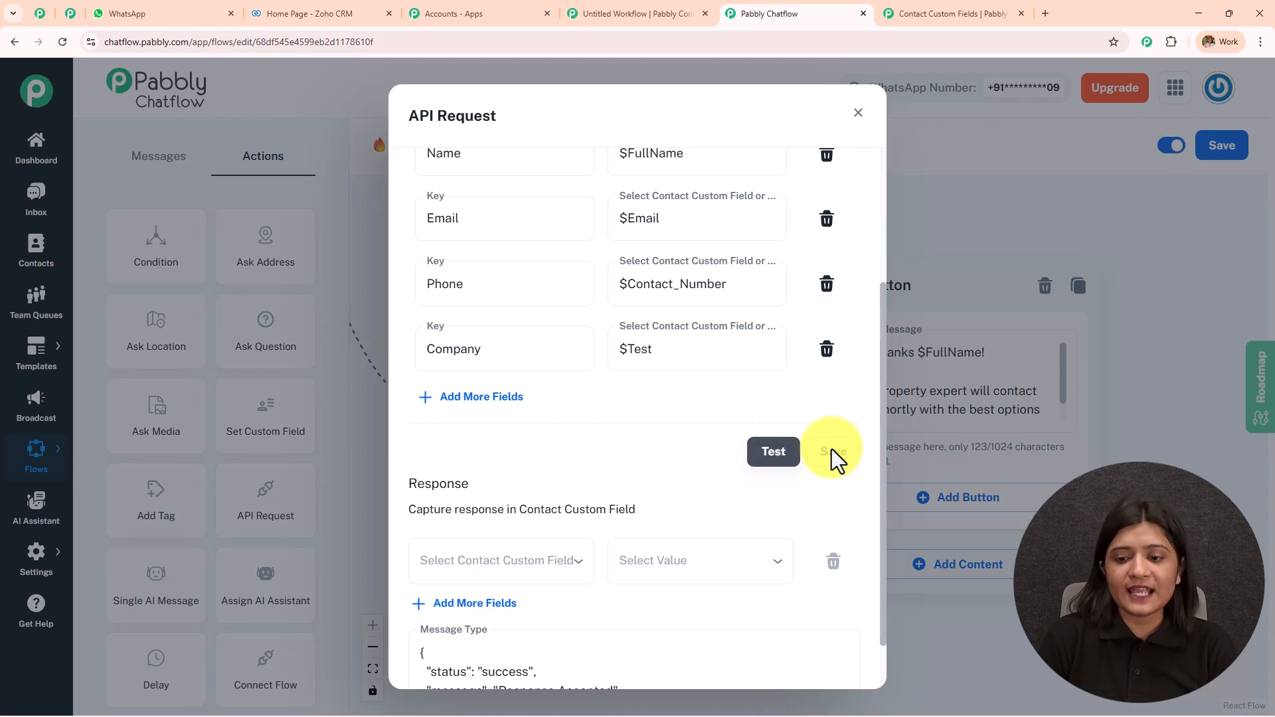
click(857, 113)
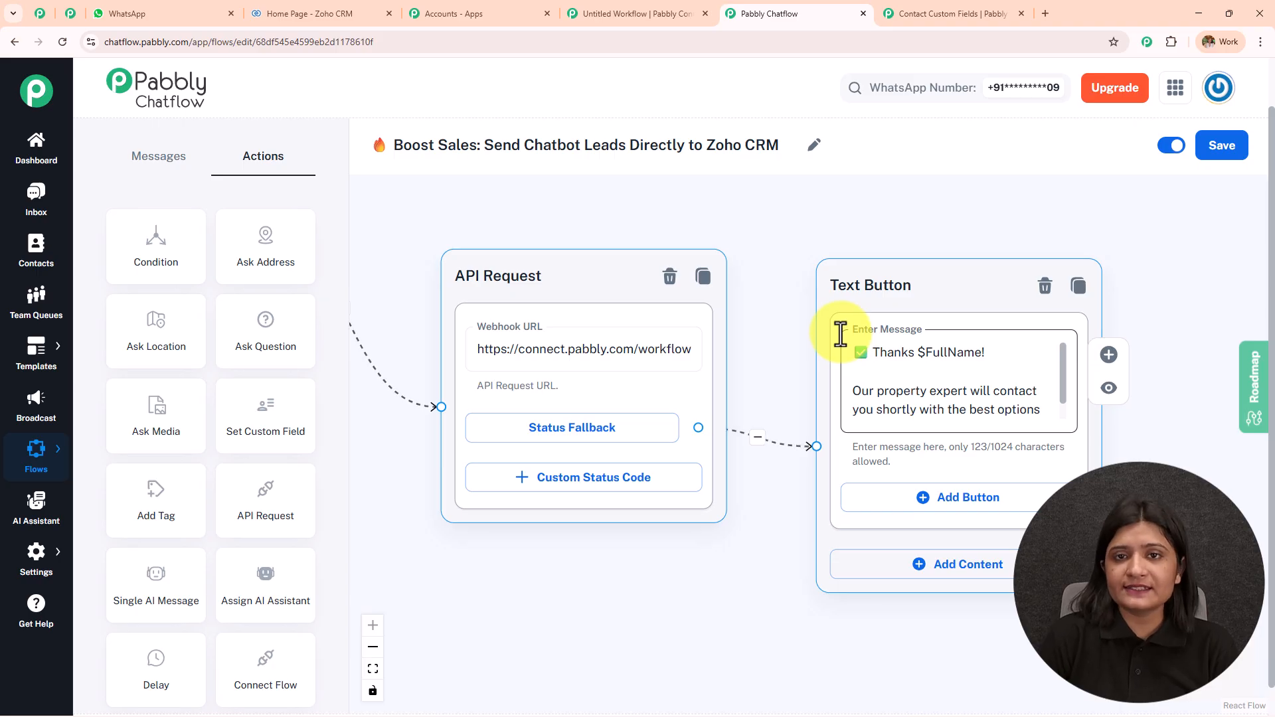
drag(489, 578, 595, 600)
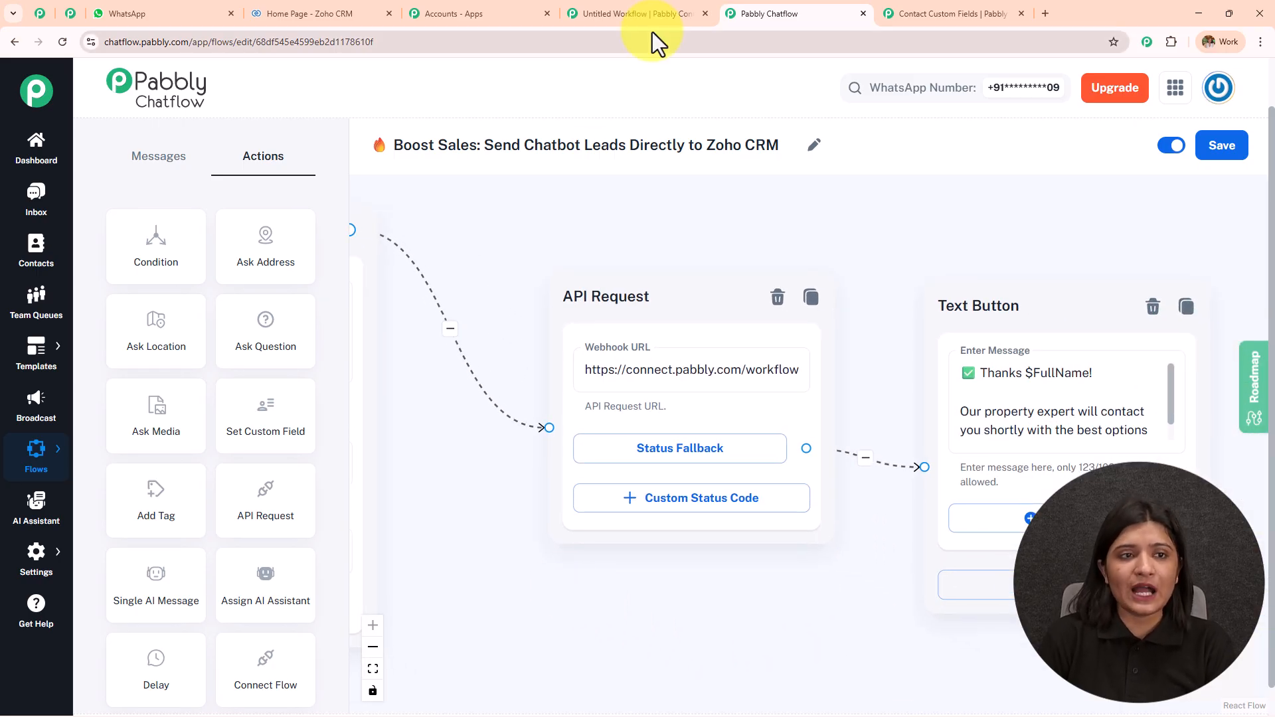
click(68, 16)
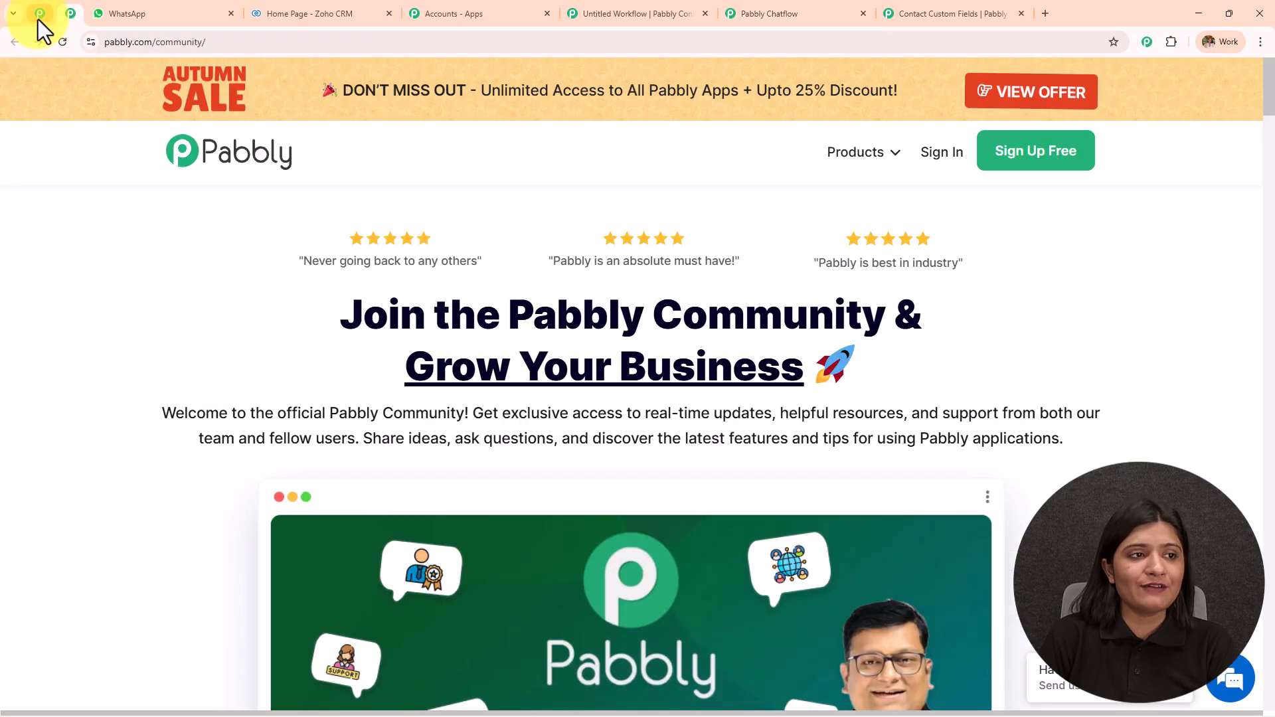
Close the unused Untitled Workflow tab and open the webhook trigger, keeping its captured response
click(39, 15)
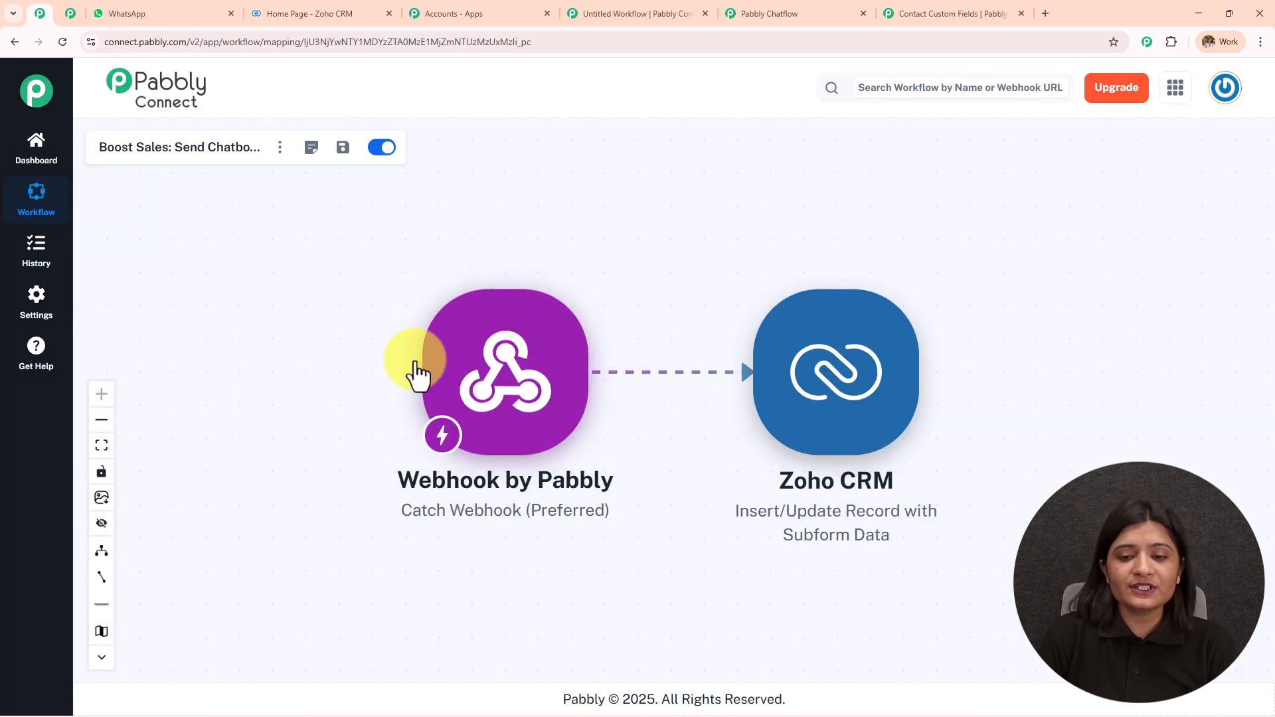
click(705, 13)
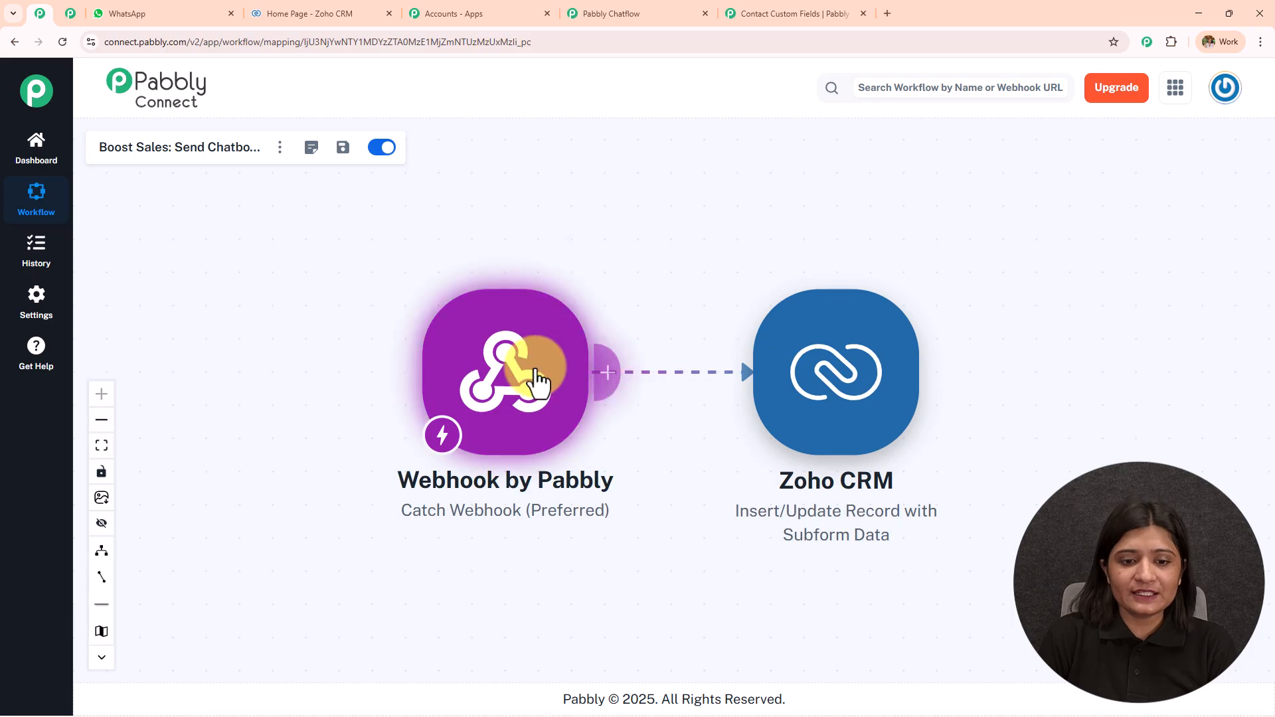
click(534, 372)
scroll(887, 488, down, 3)
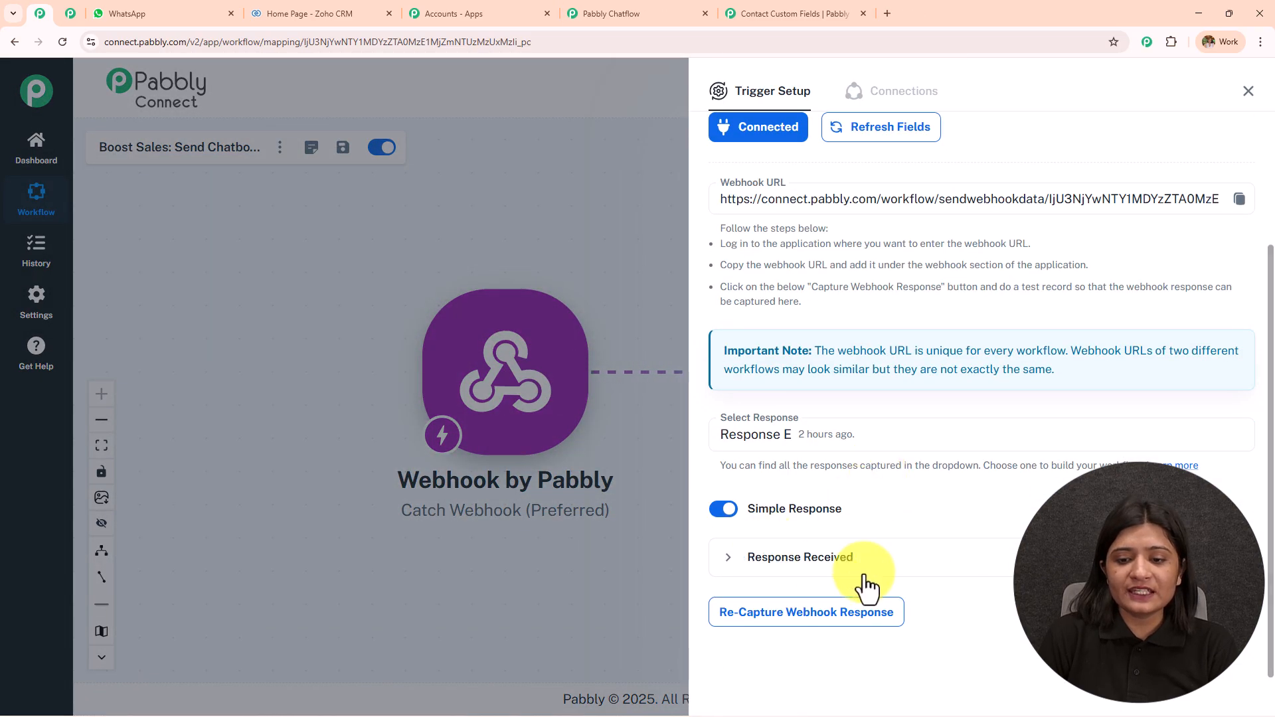
click(822, 612)
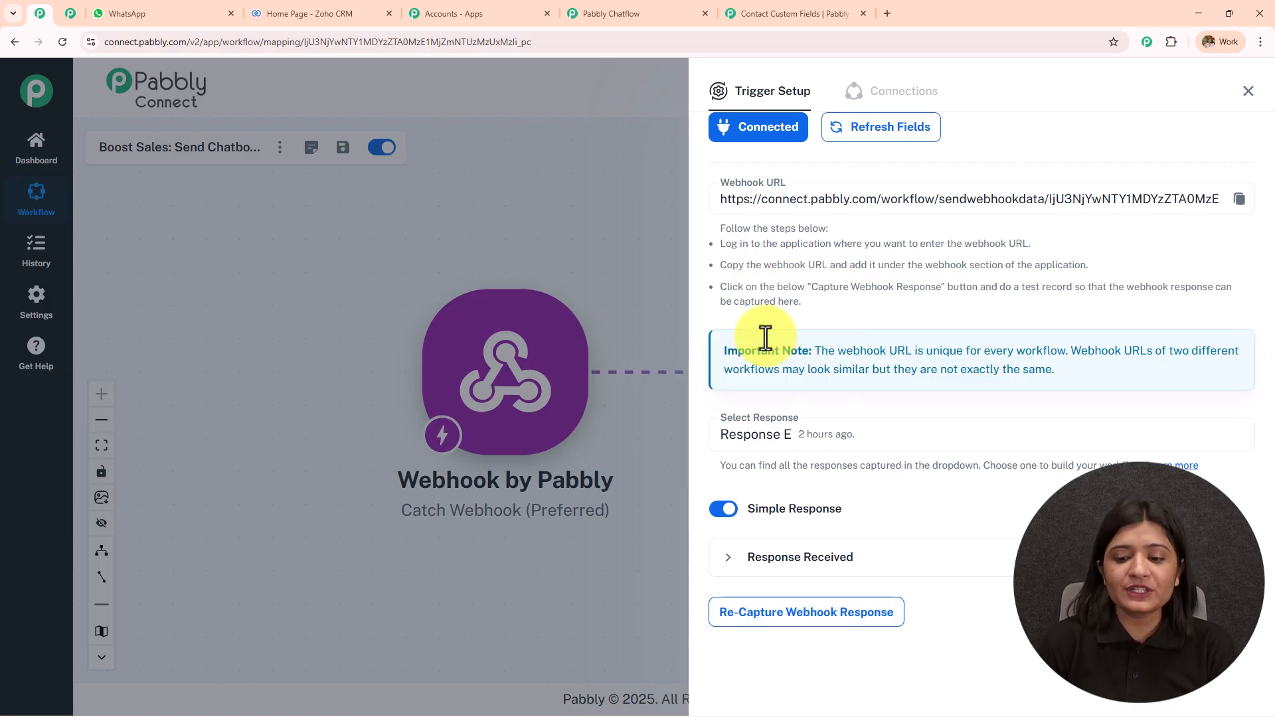
click(819, 613)
Expand the captured response to check the Phone, Name, Email and Company values
scroll(894, 378, down, 3)
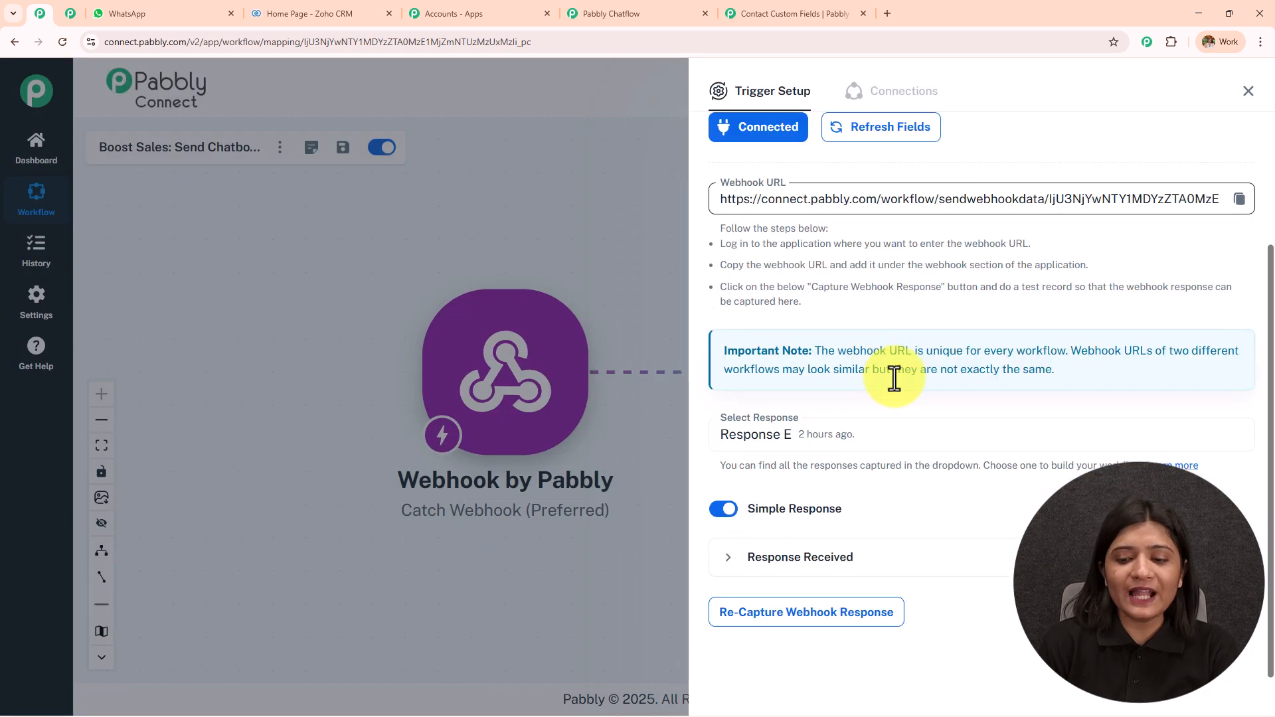
click(821, 572)
scroll(816, 572, down, 4)
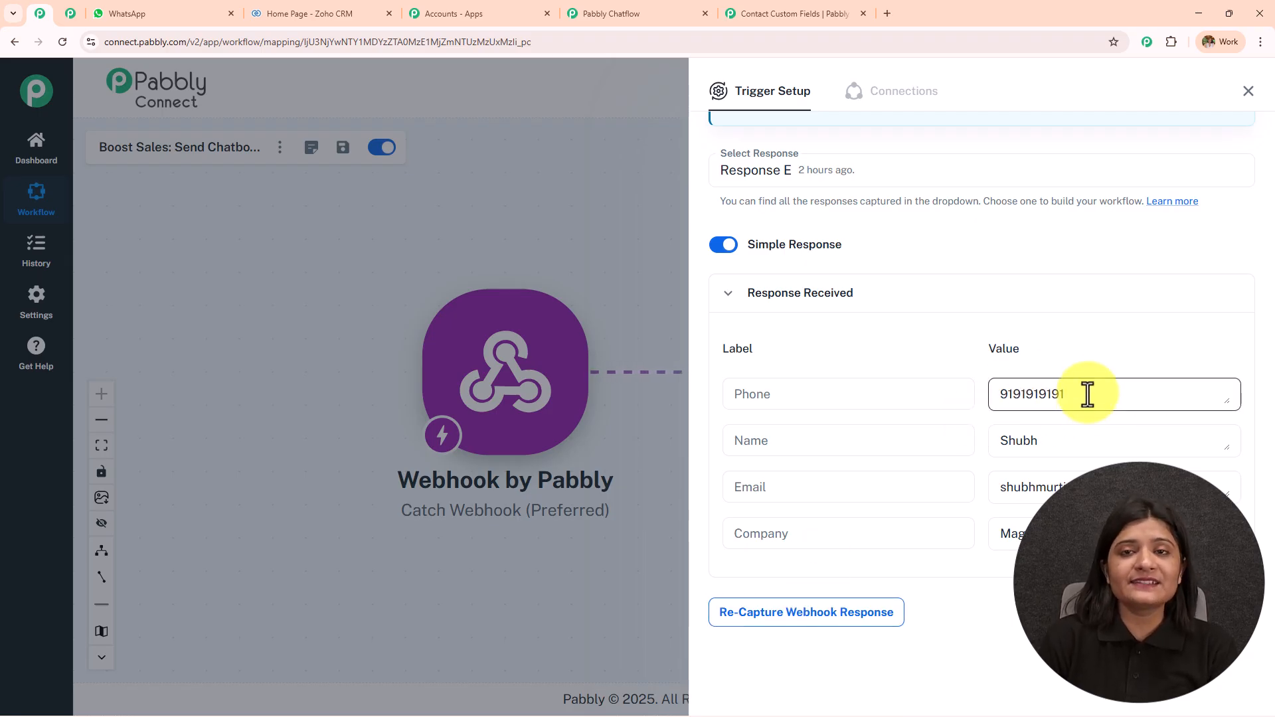
drag(1086, 394, 834, 403)
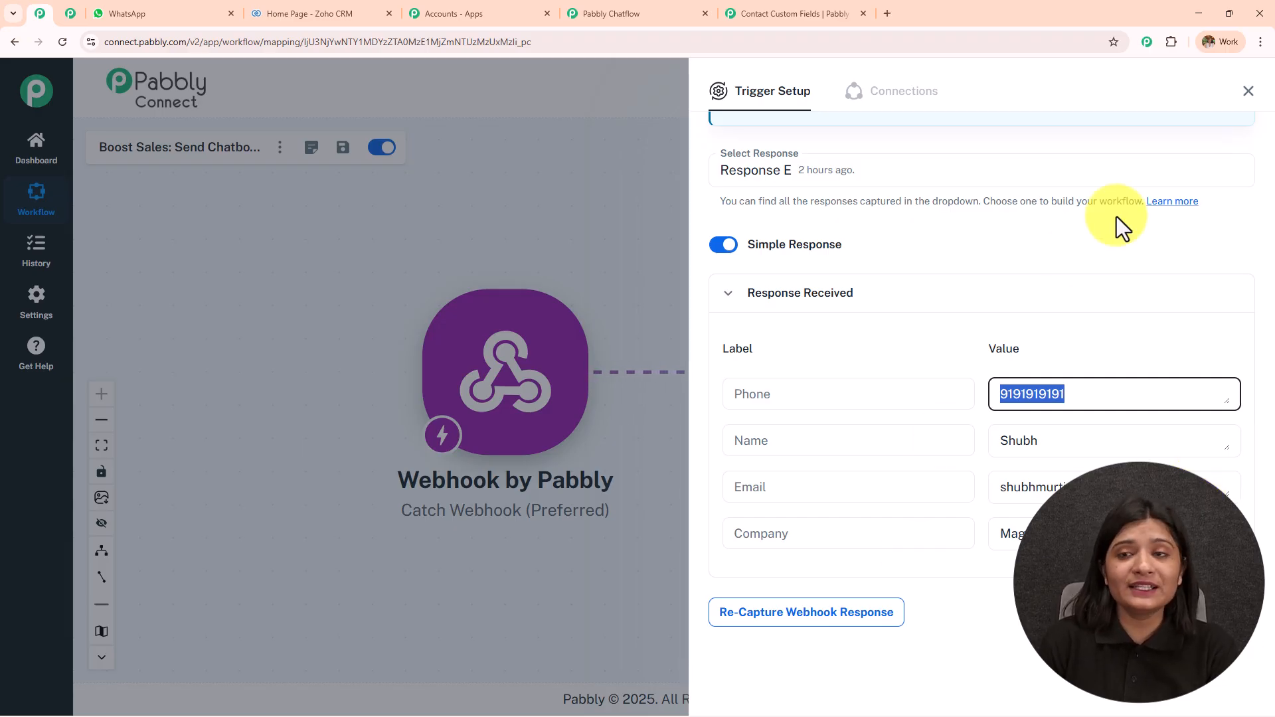
click(1248, 91)
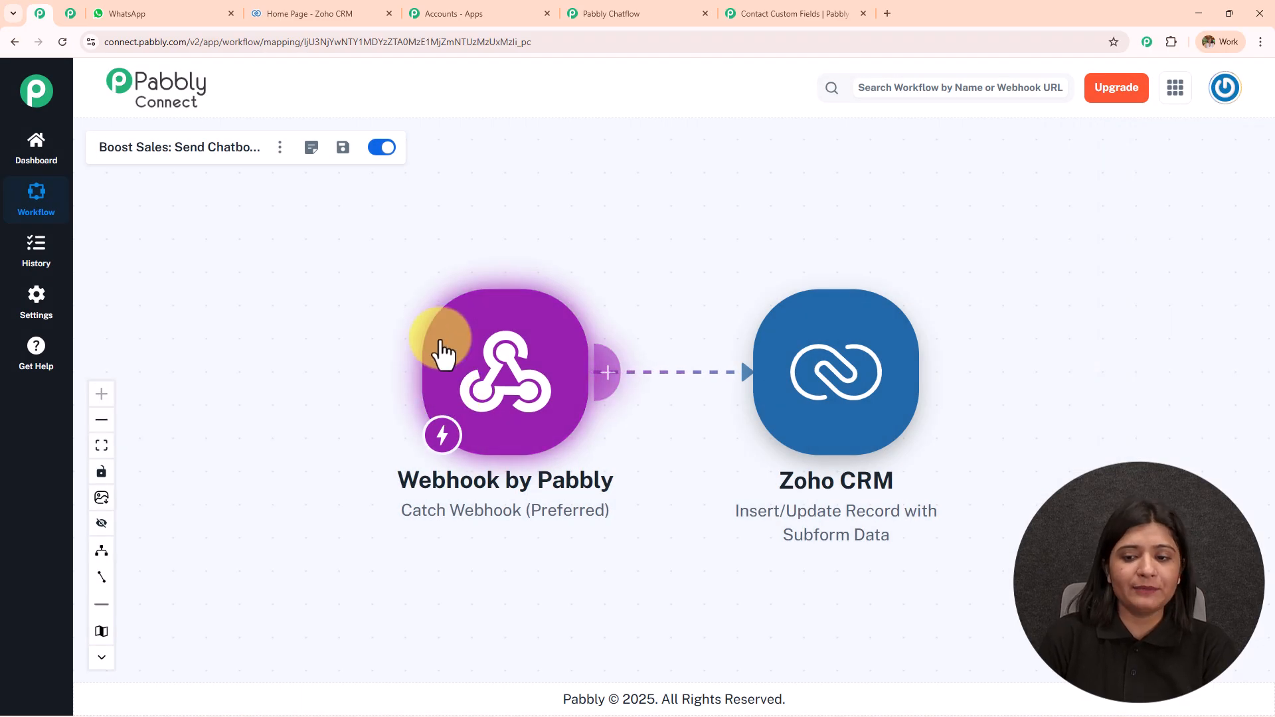
Check the Zoho CRM Insert/Update Record mapping of Company, Name, Email, Phone and its SUCCESS test
click(833, 369)
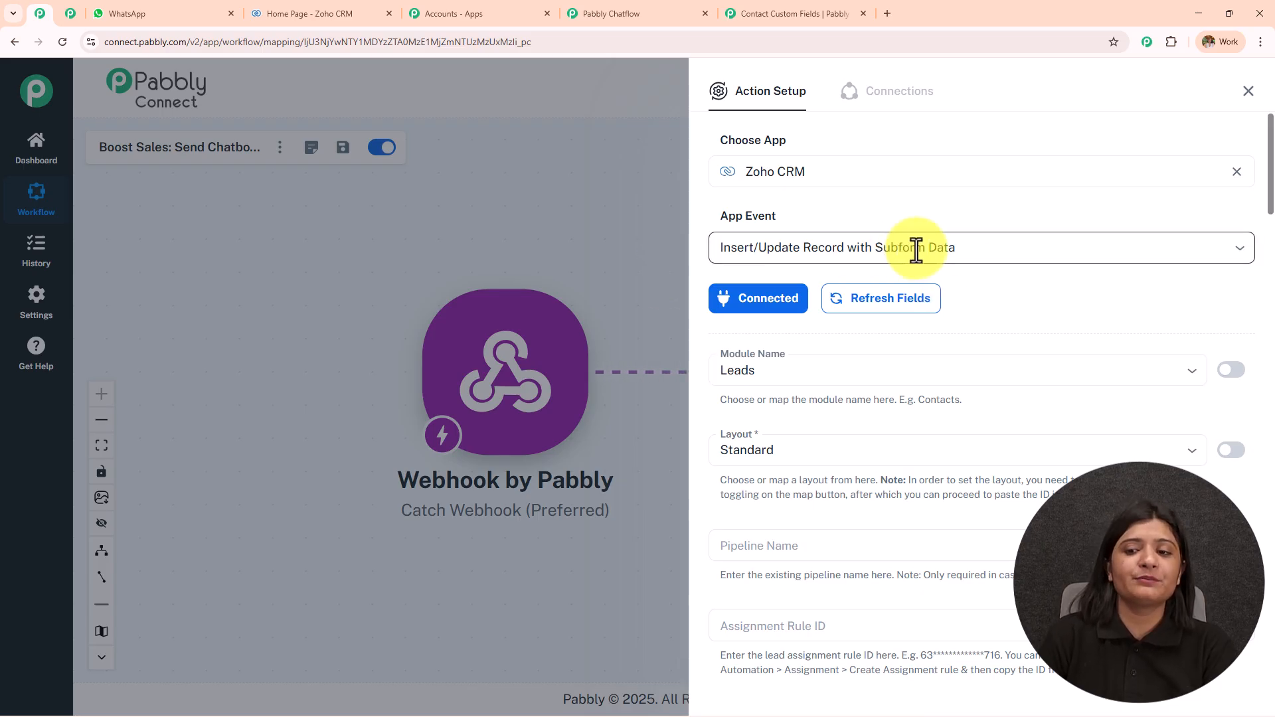
scroll(961, 325, down, 3)
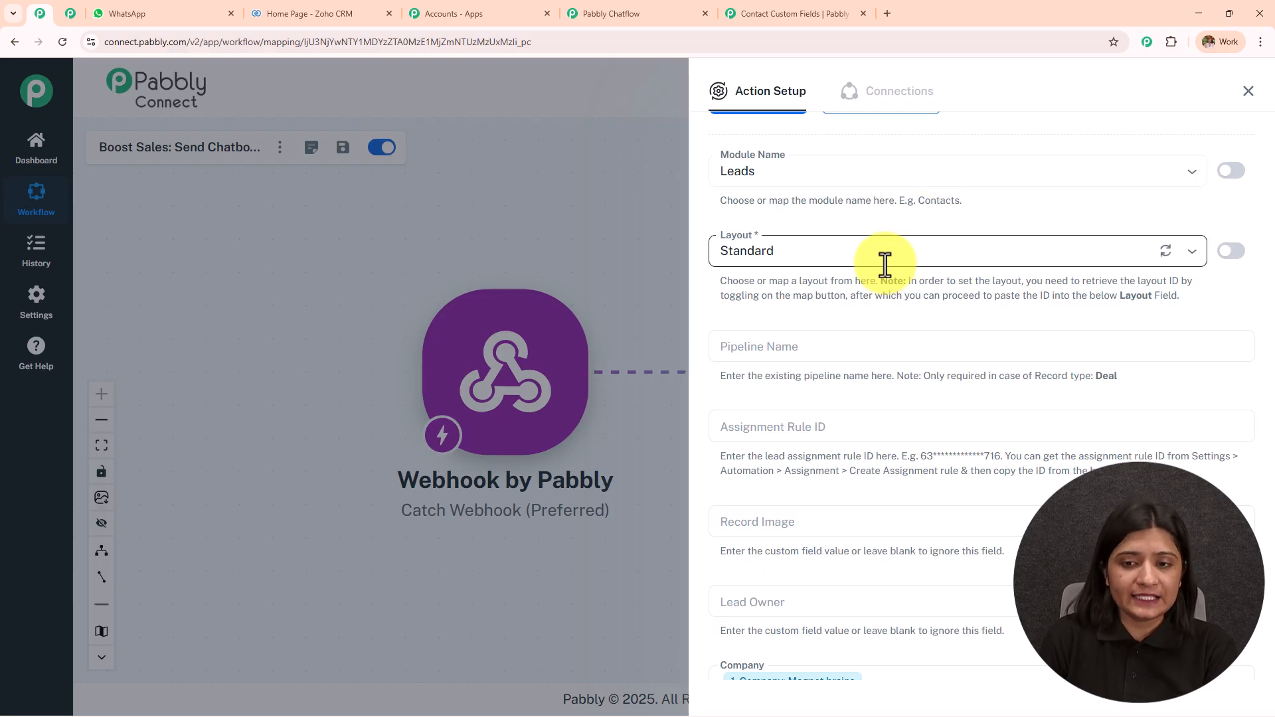
scroll(885, 263, down, 1)
scroll(820, 285, down, 6)
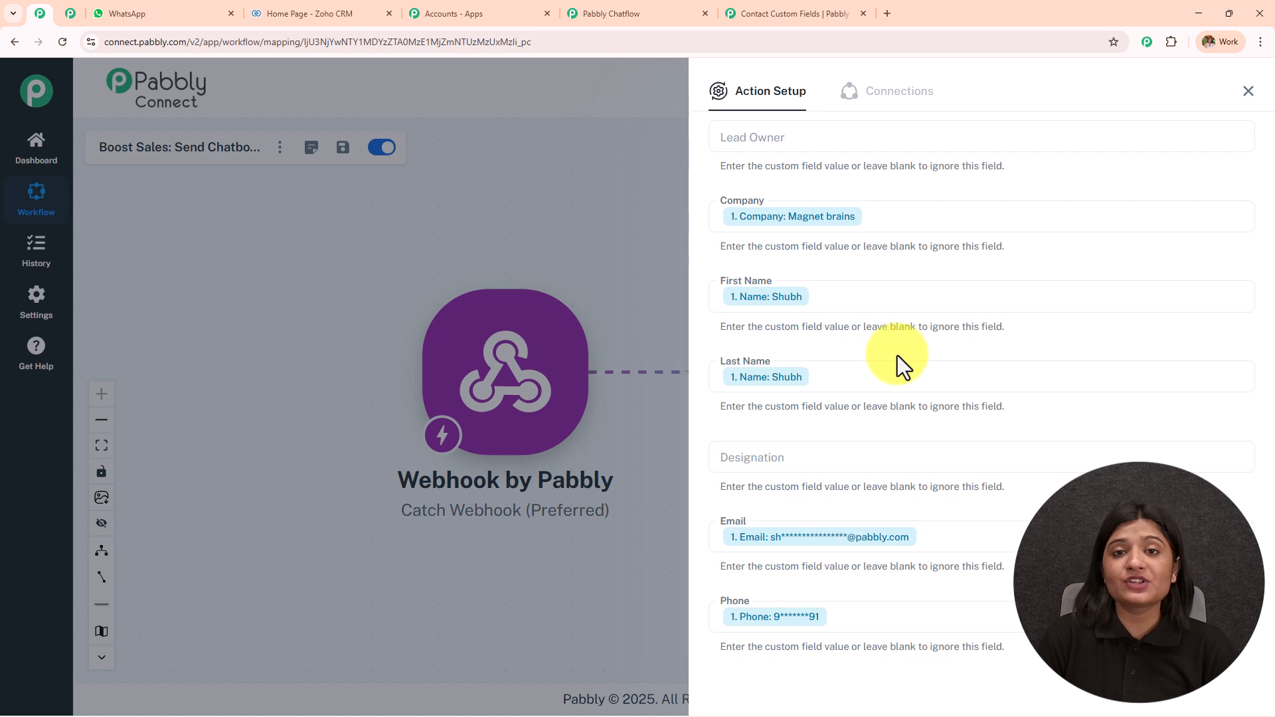
scroll(898, 357, down, 7)
scroll(903, 356, down, 18)
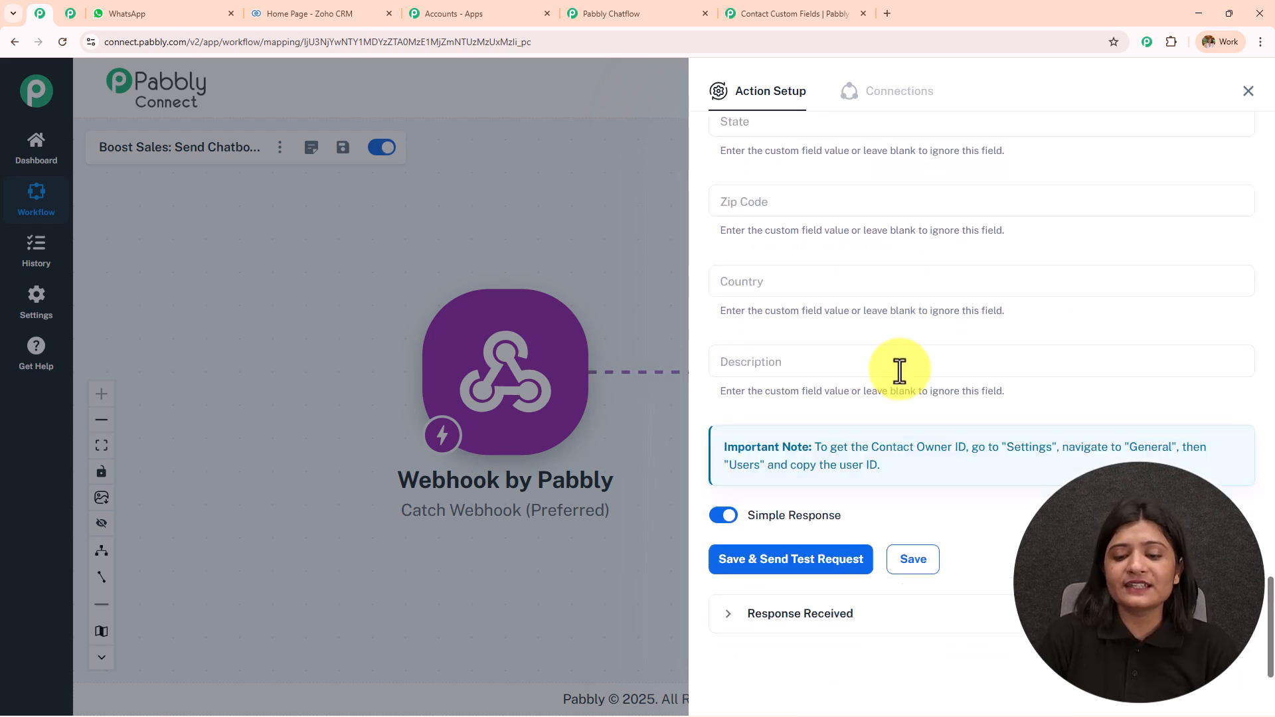
click(840, 615)
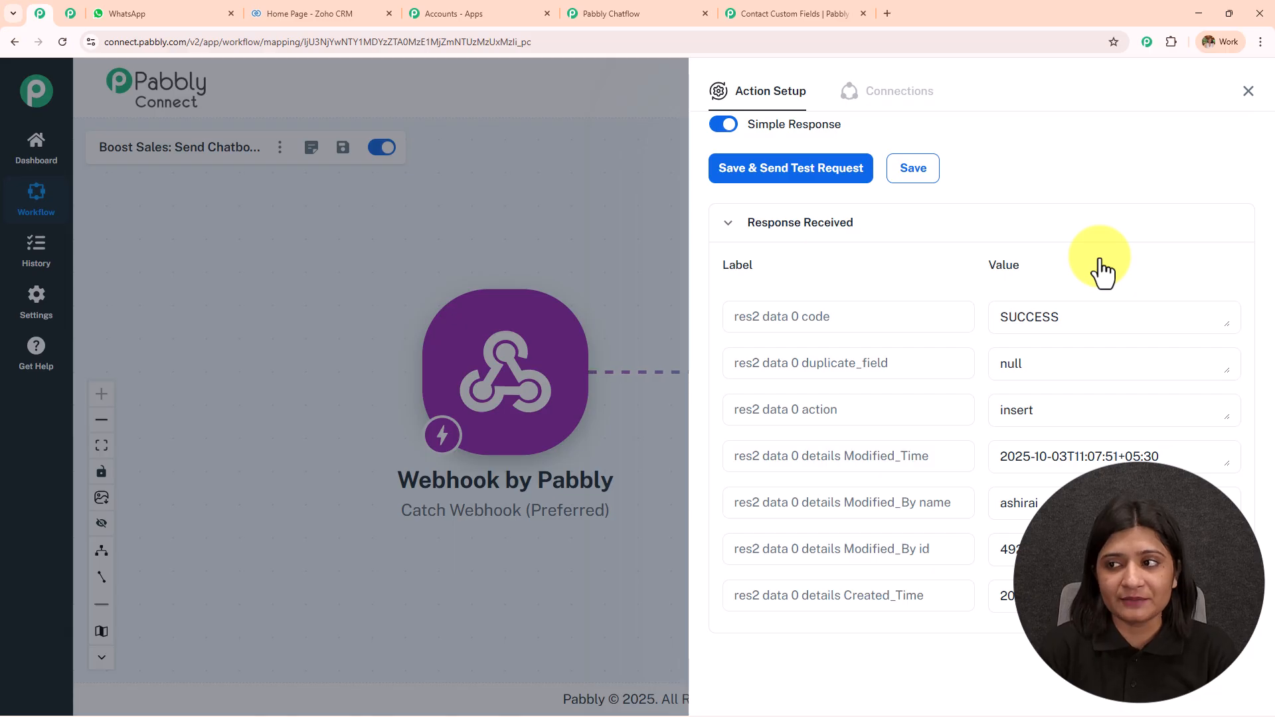
click(1247, 91)
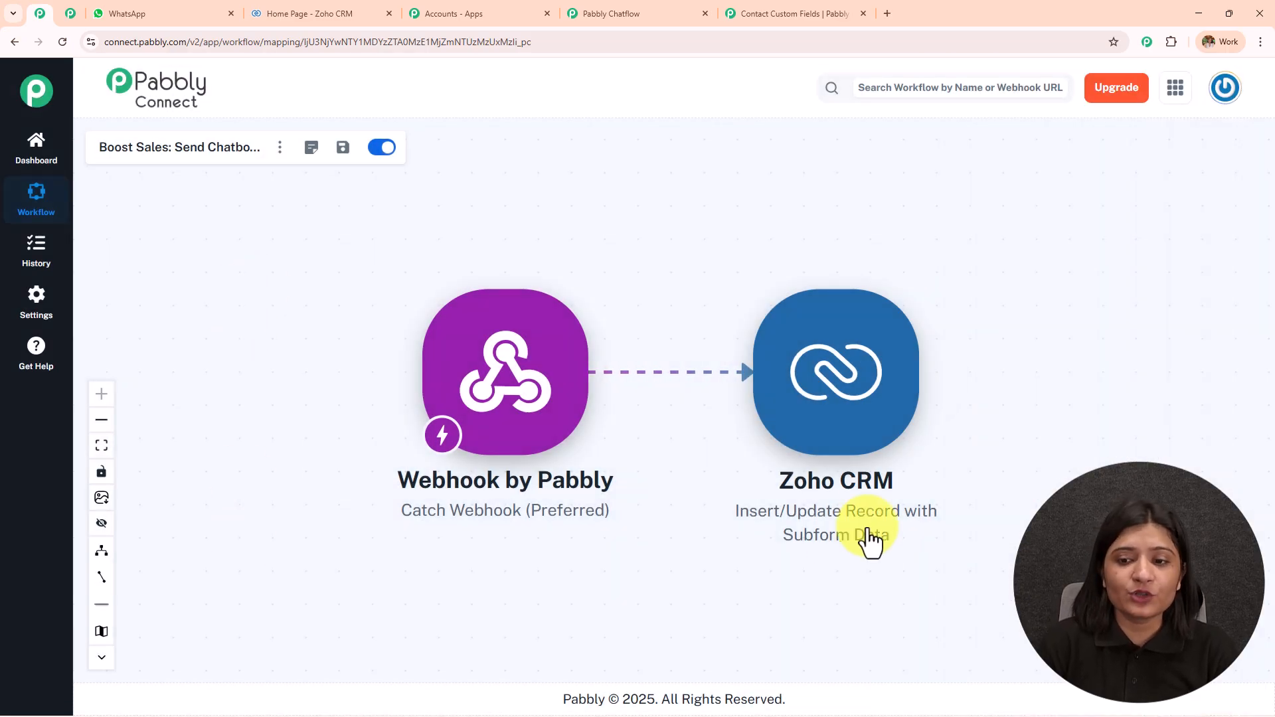
Switch the Boost Sales flow off and back on, then save it
click(667, 14)
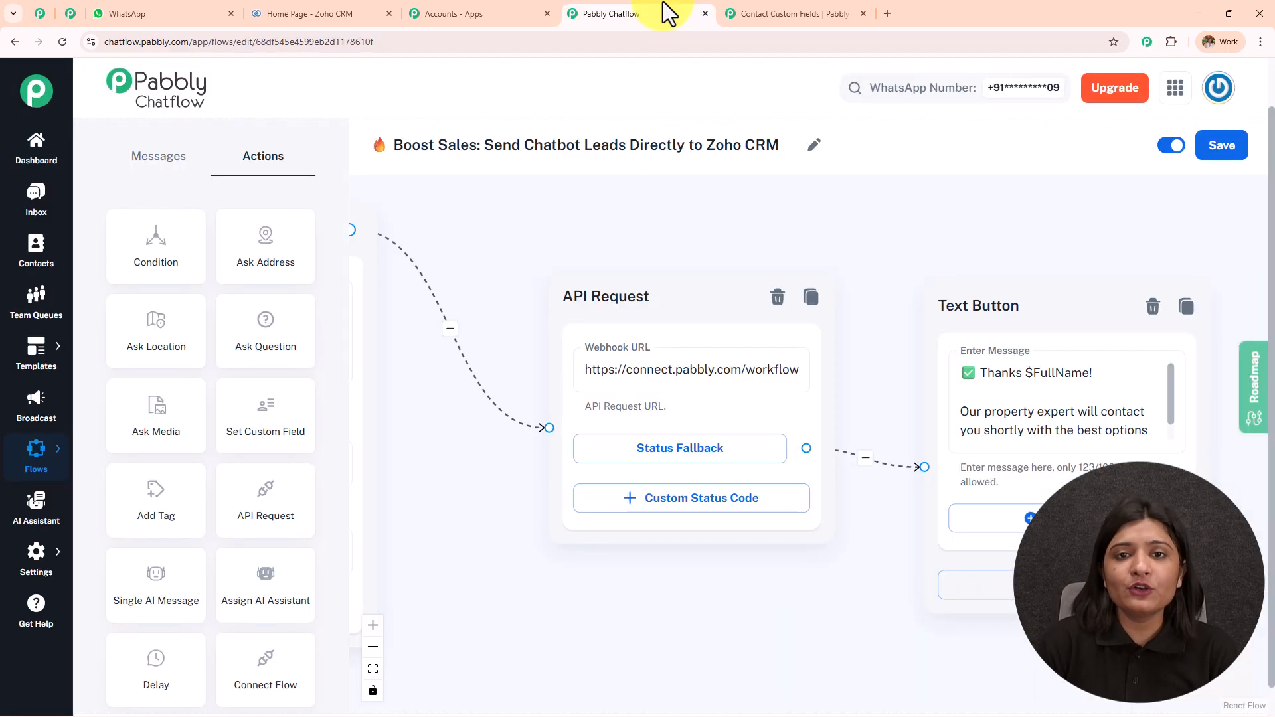
scroll(905, 213, down, 3)
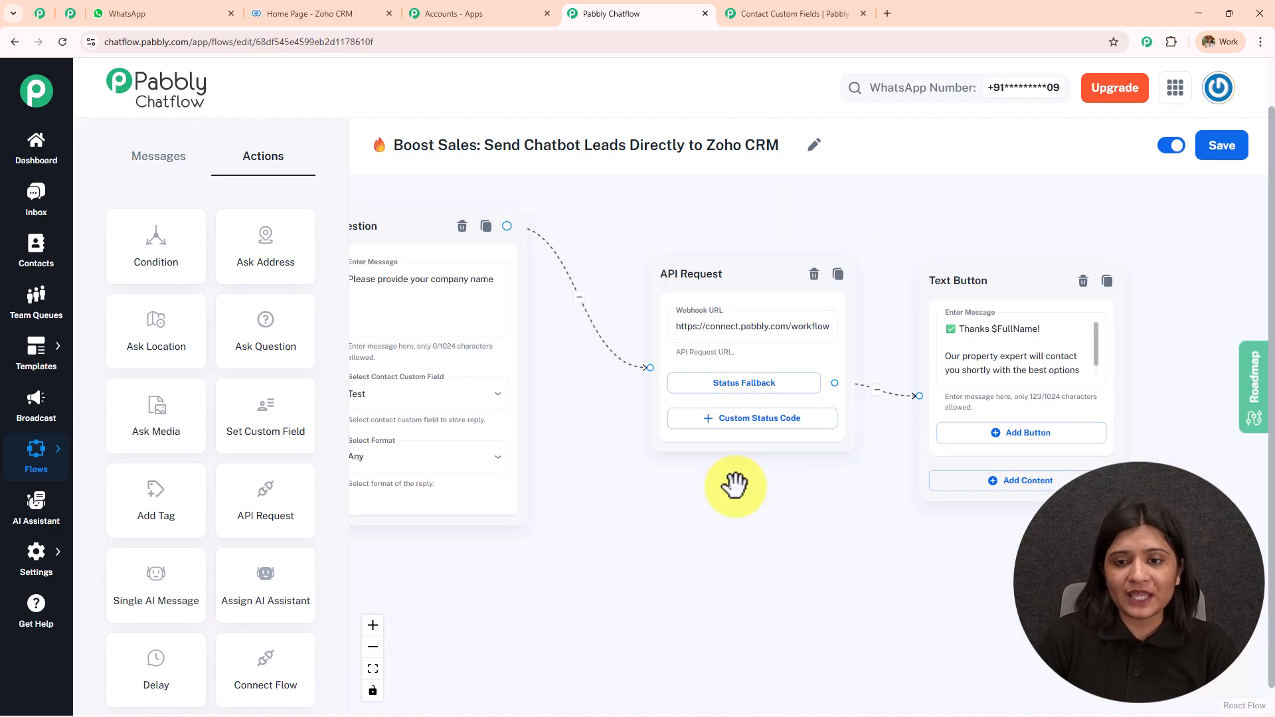
drag(817, 521, 541, 498)
scroll(539, 495, up, 2)
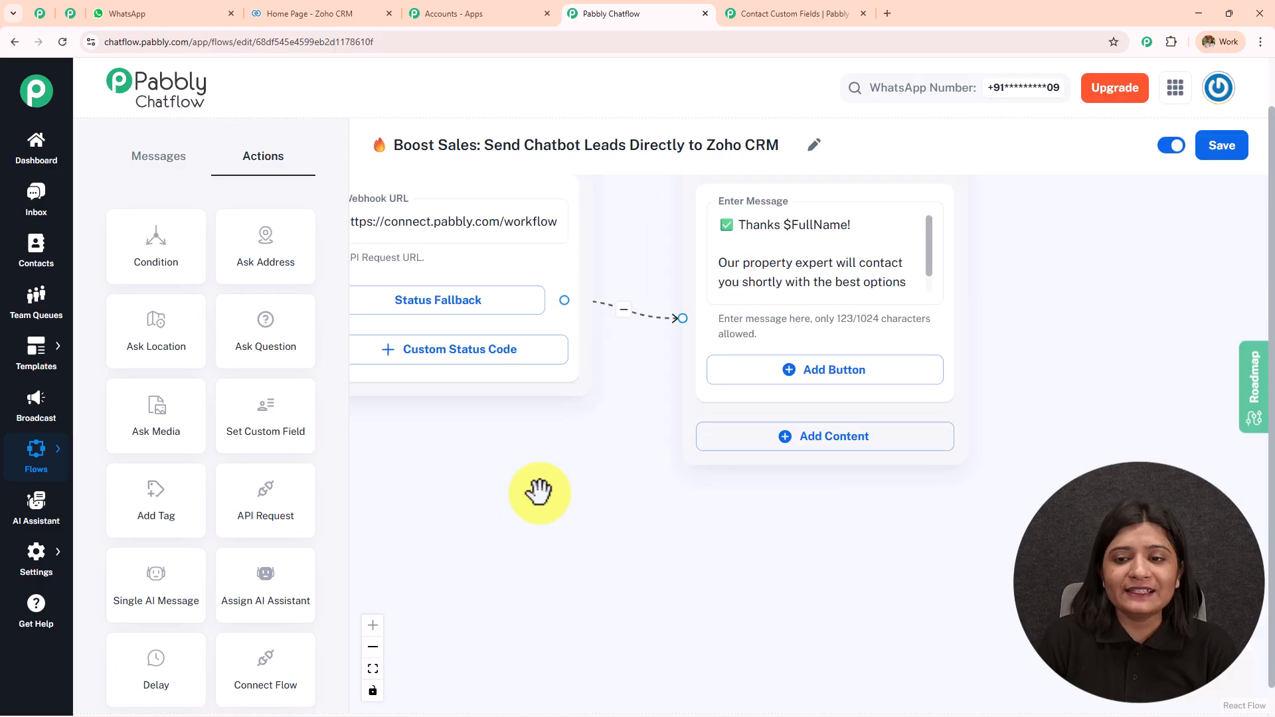
drag(609, 458, 571, 560)
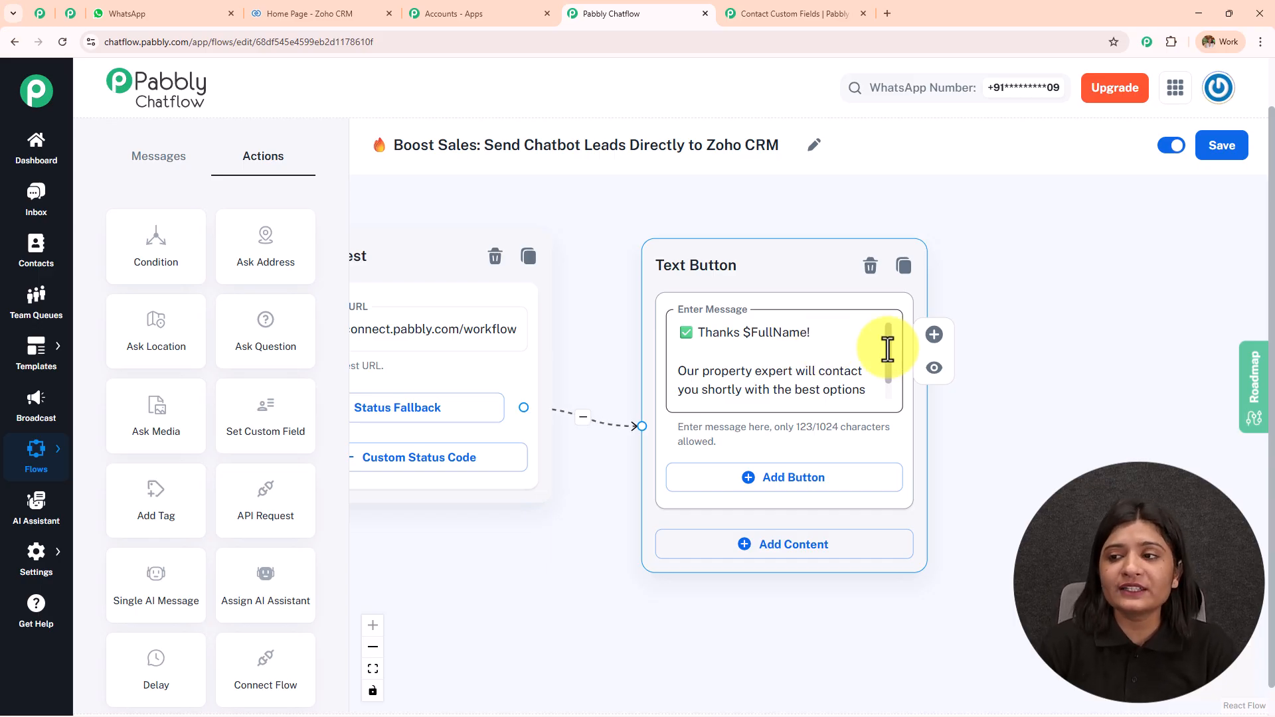
click(1167, 152)
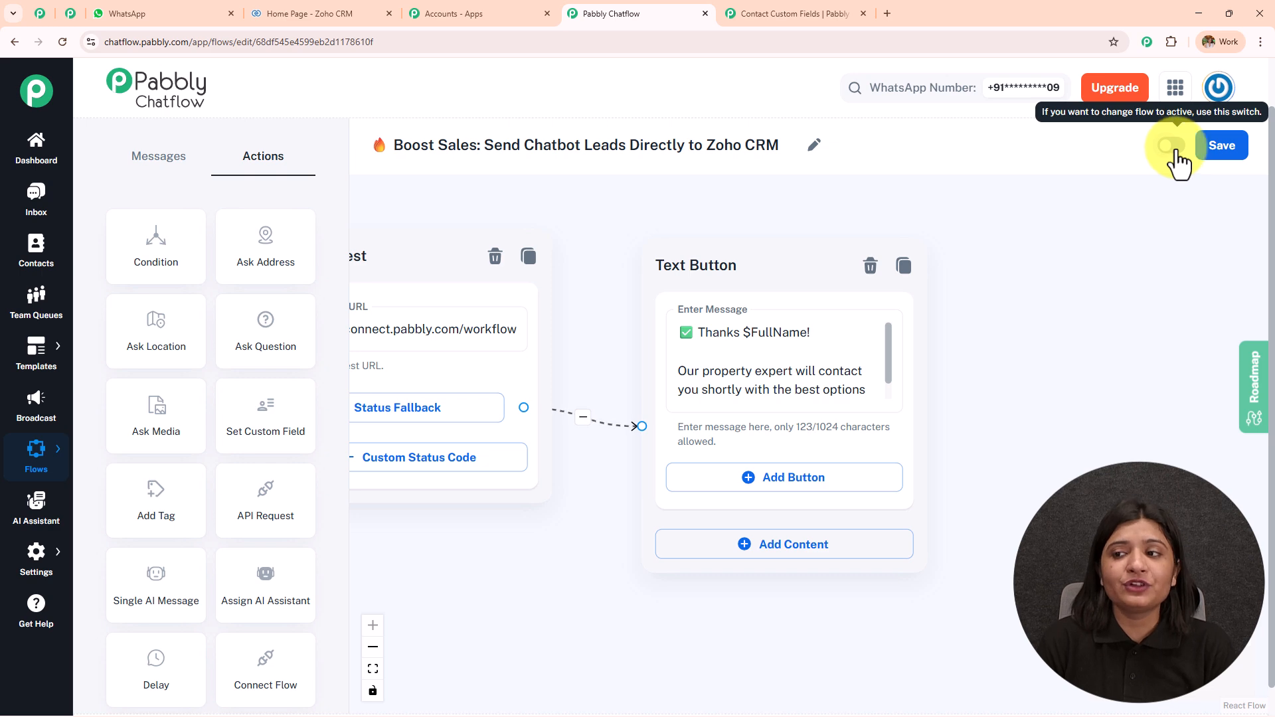
click(1172, 147)
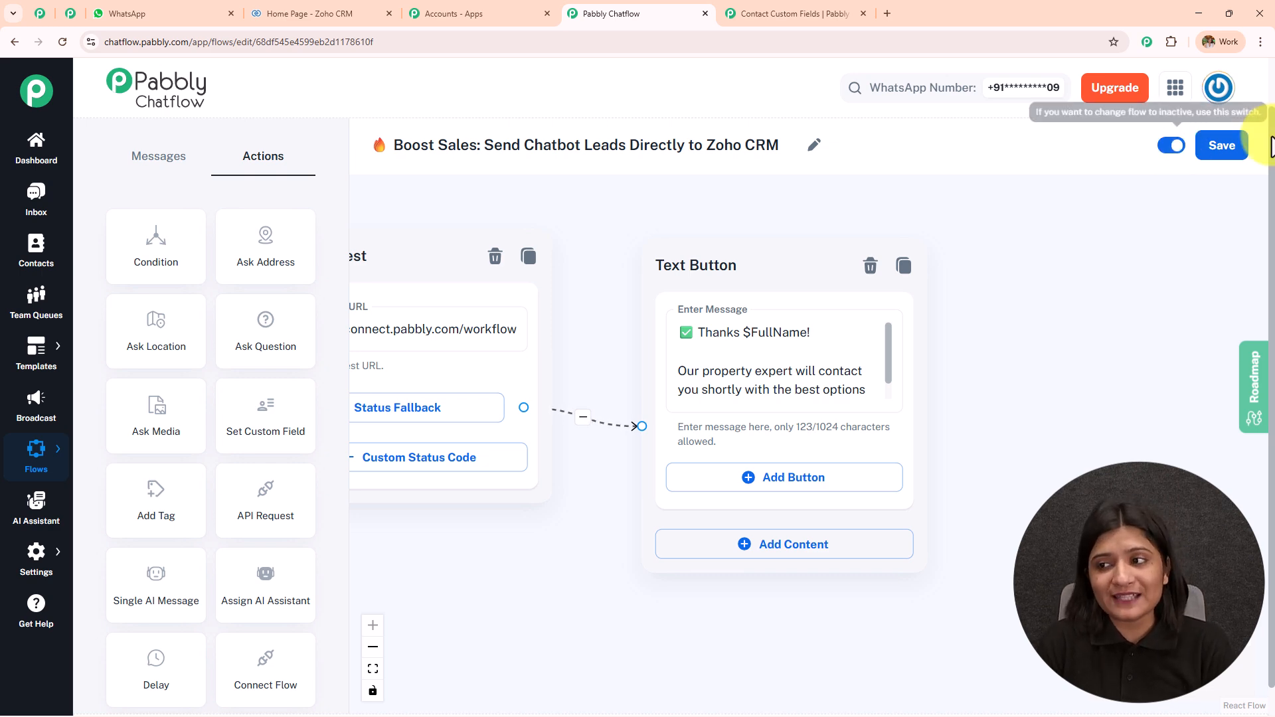
click(1222, 149)
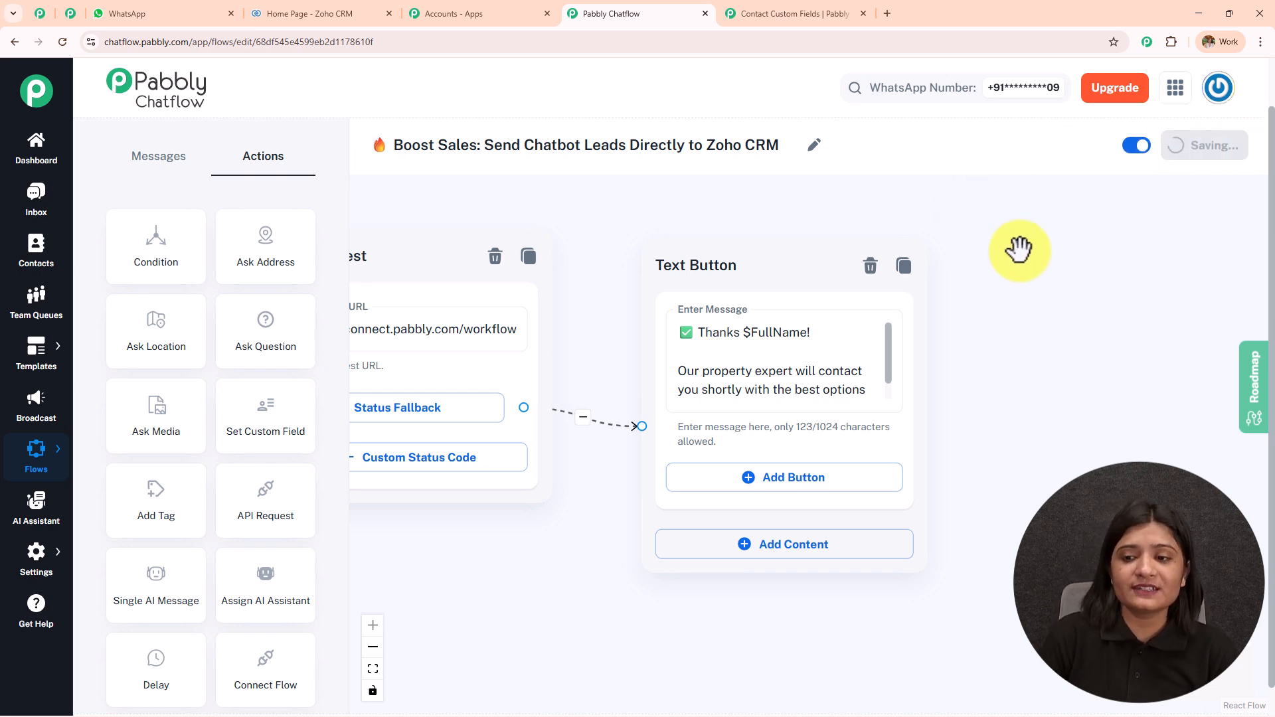
Look back over the flow's steps and open the Leads list in Zoho CRM
drag(754, 226, 1260, 284)
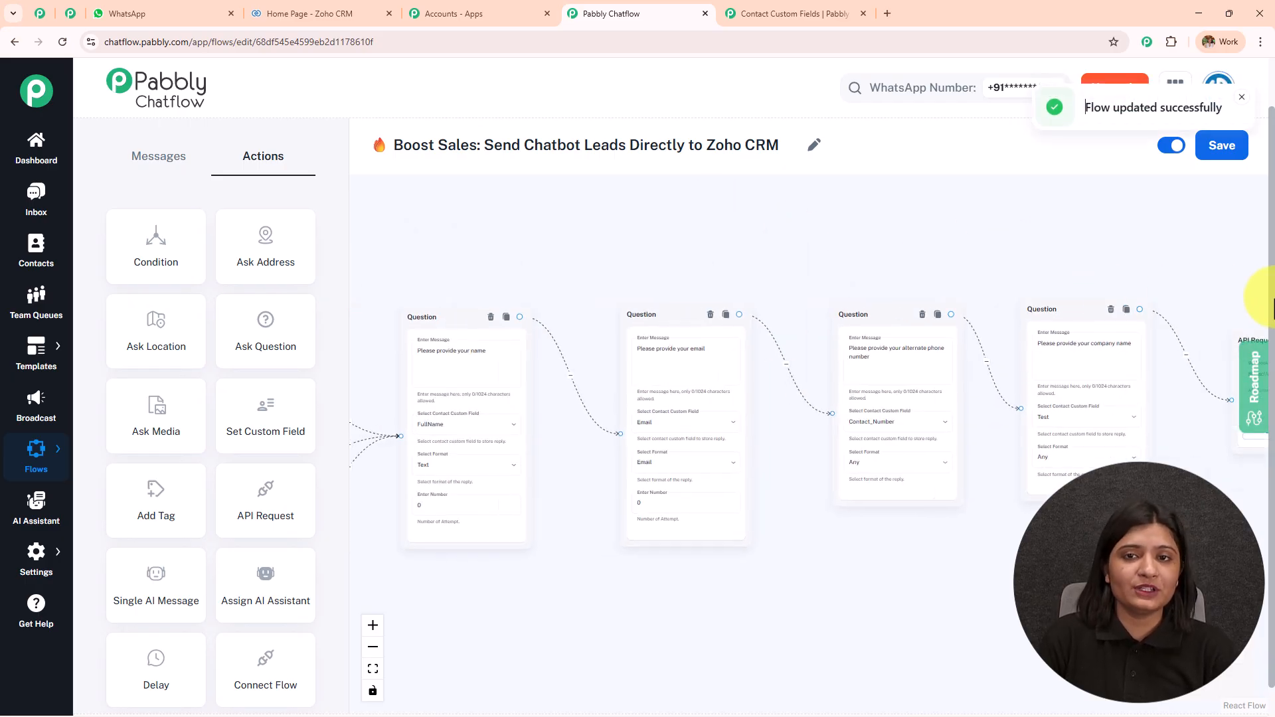
drag(433, 276, 517, 259)
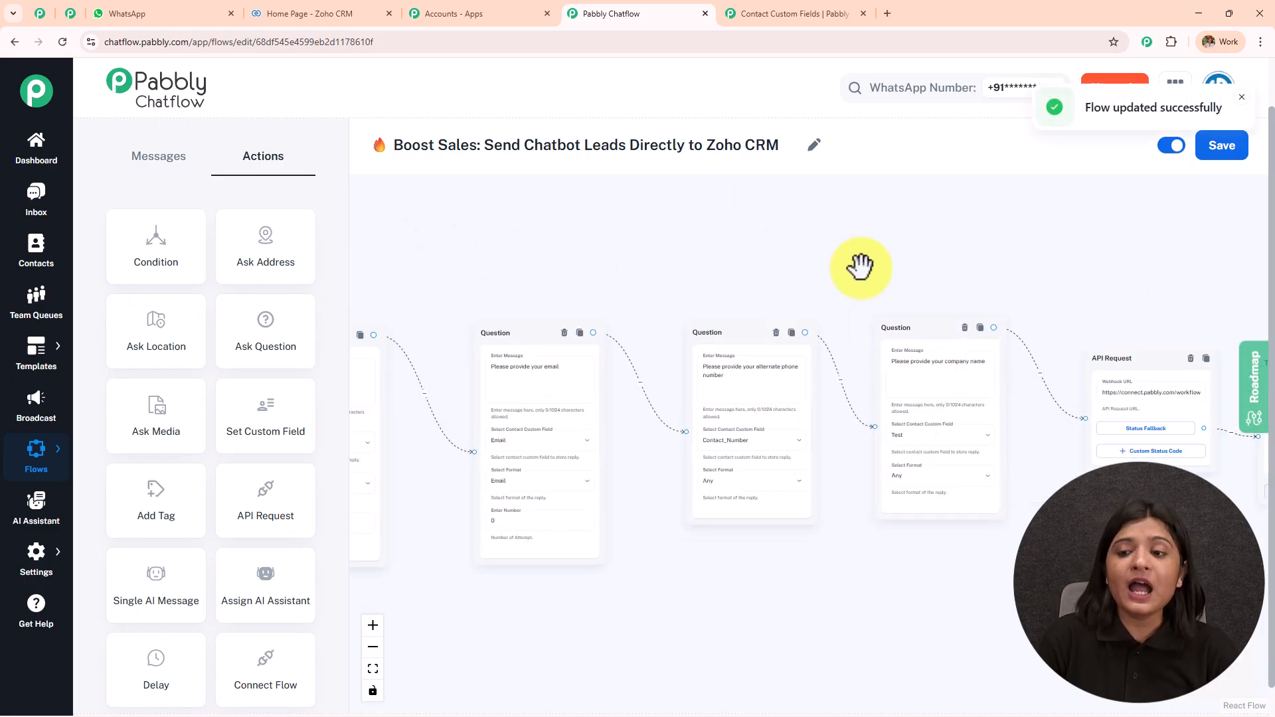
drag(859, 265, 616, 264)
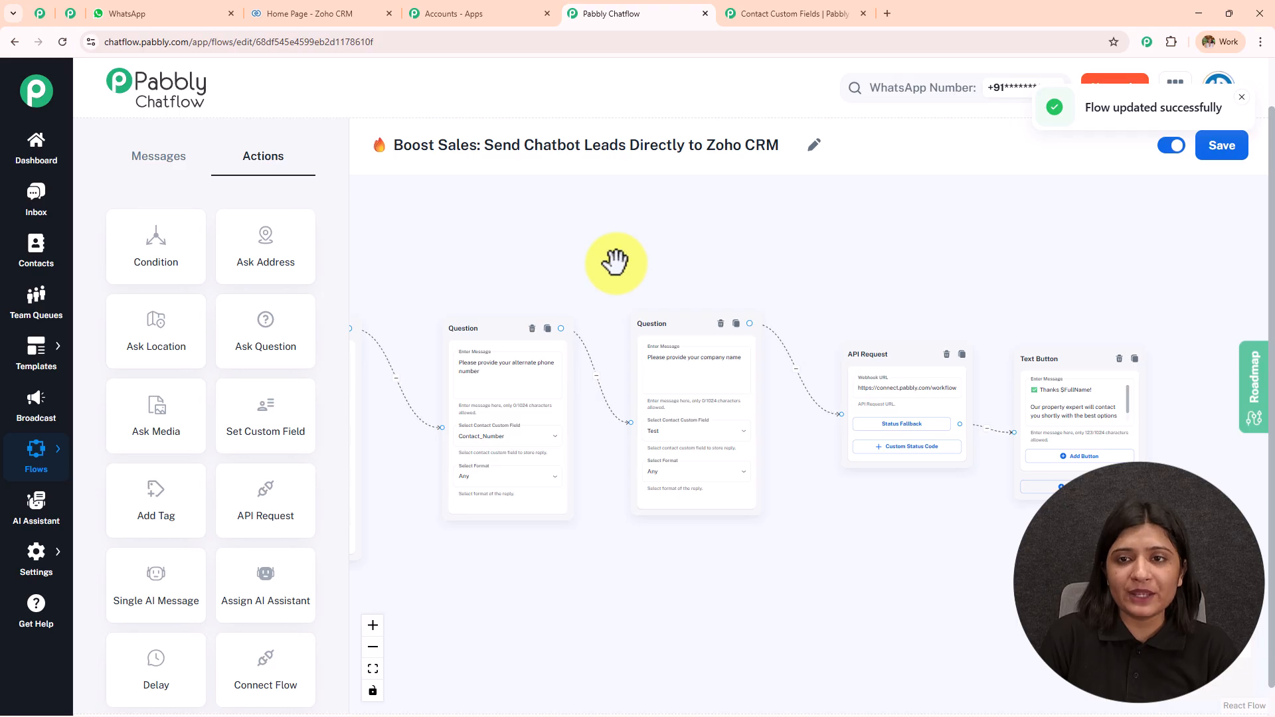
click(320, 13)
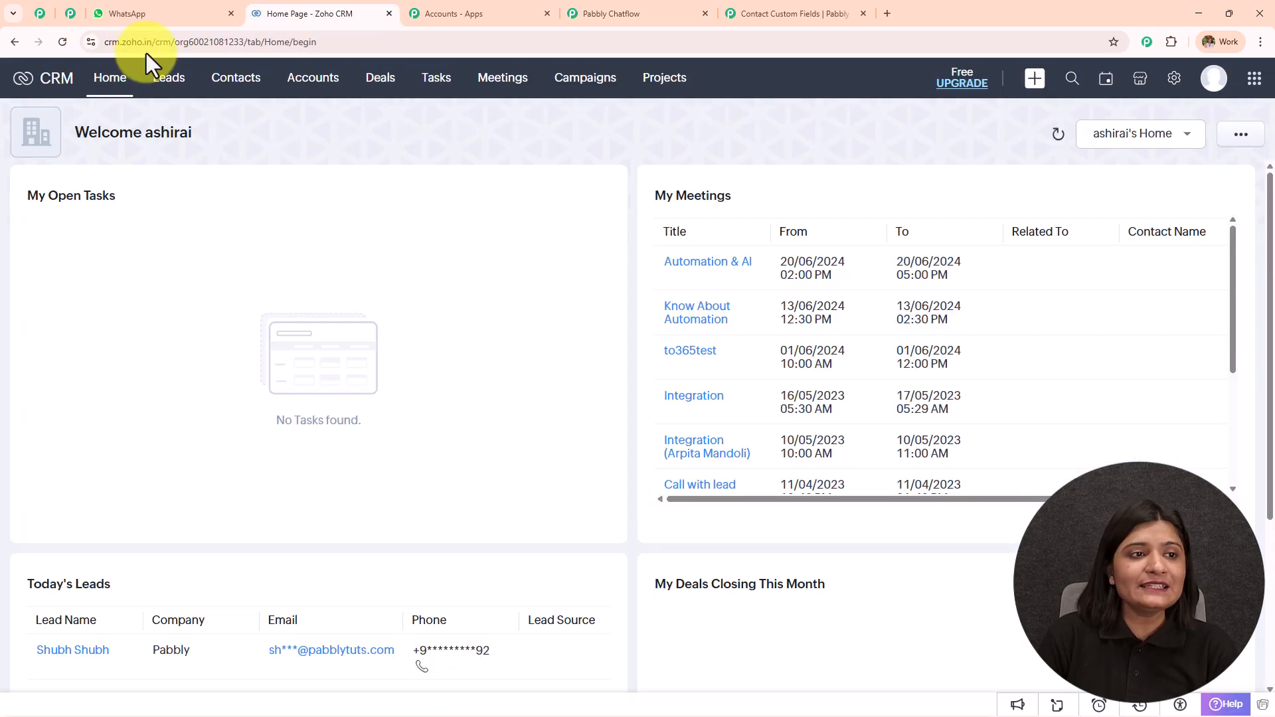
click(172, 79)
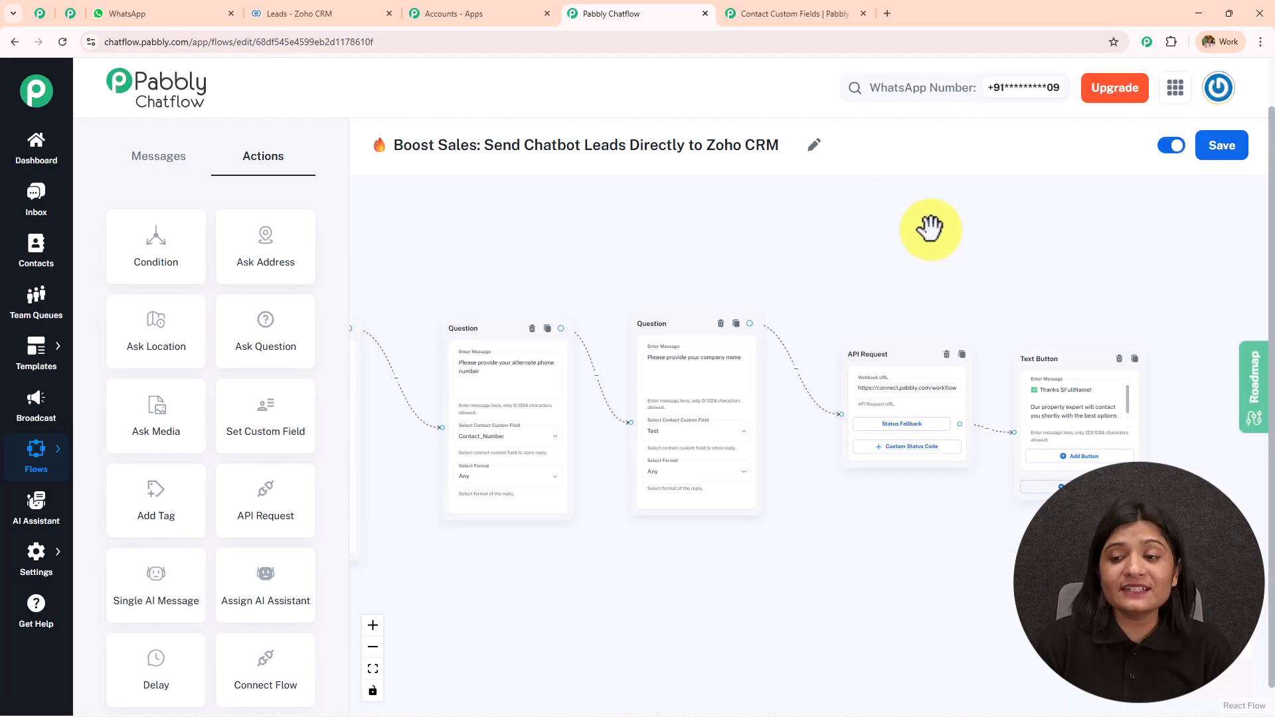
scroll(930, 229, up, 3)
drag(939, 279, 684, 193)
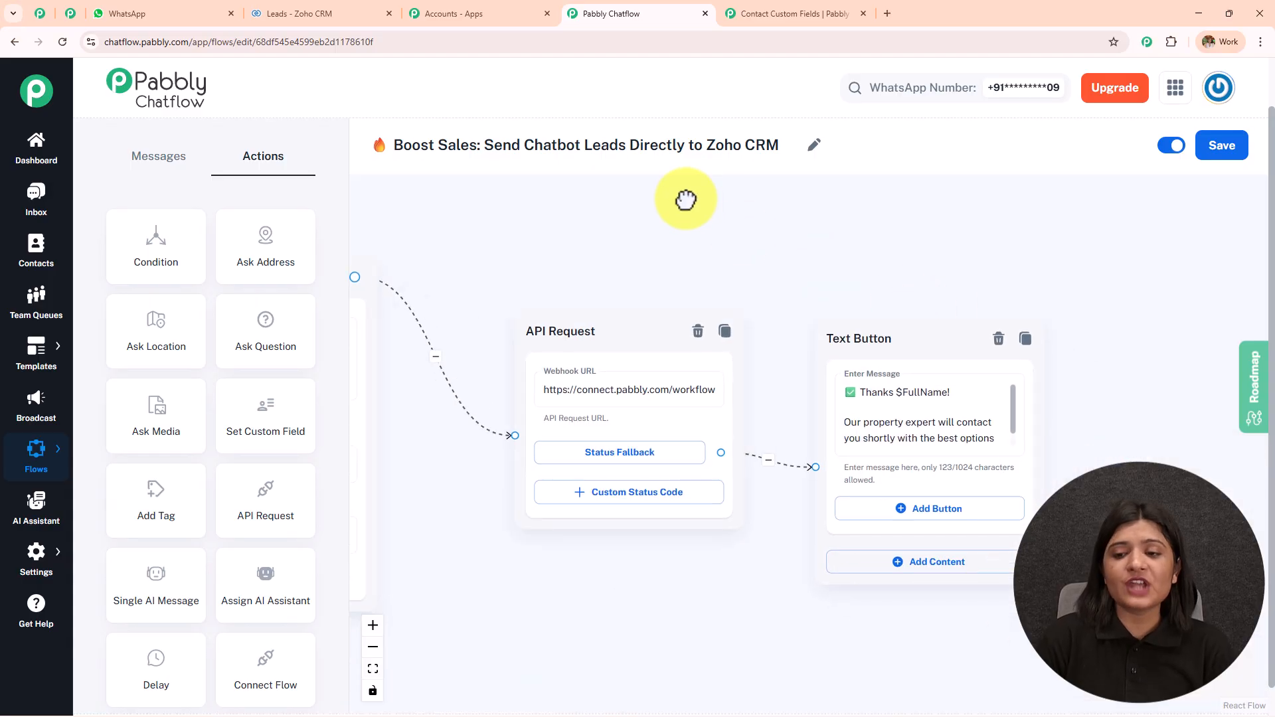
click(193, 9)
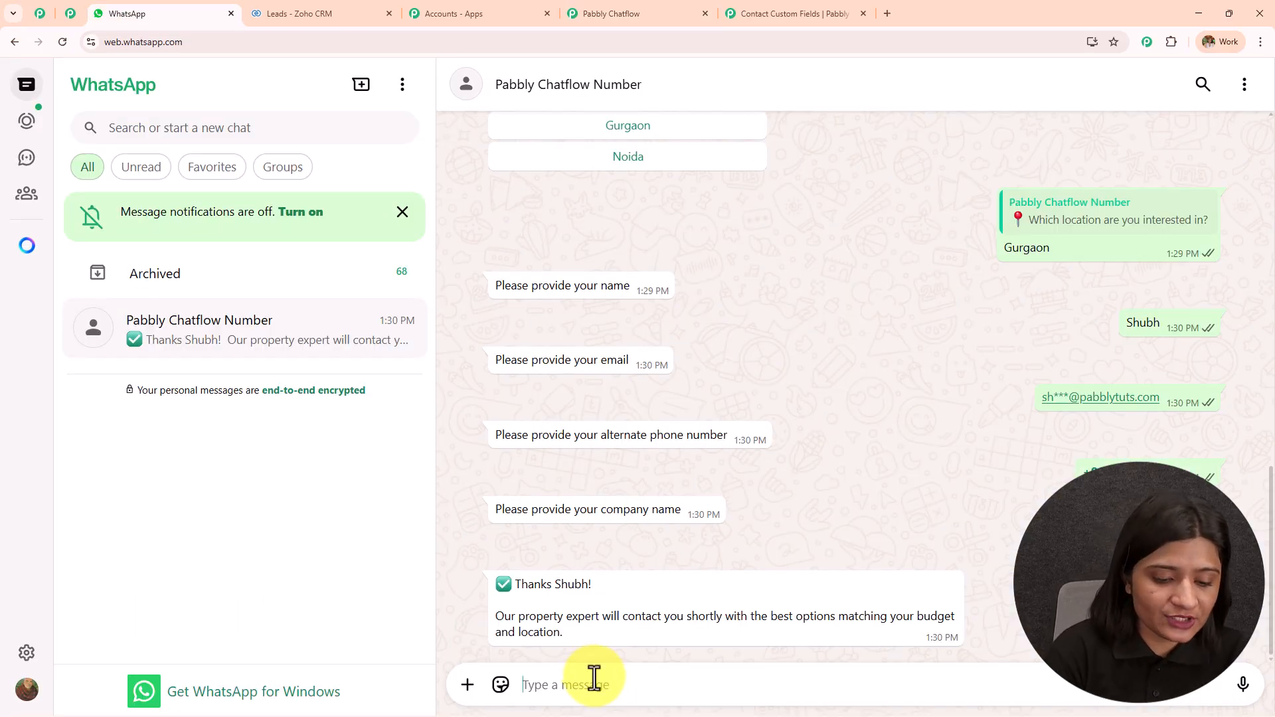
Send 'Hello, I want to rent a property', then choose Rent Property, the ₹20k–40k budget and South Delhi
text(Hello, I wa)
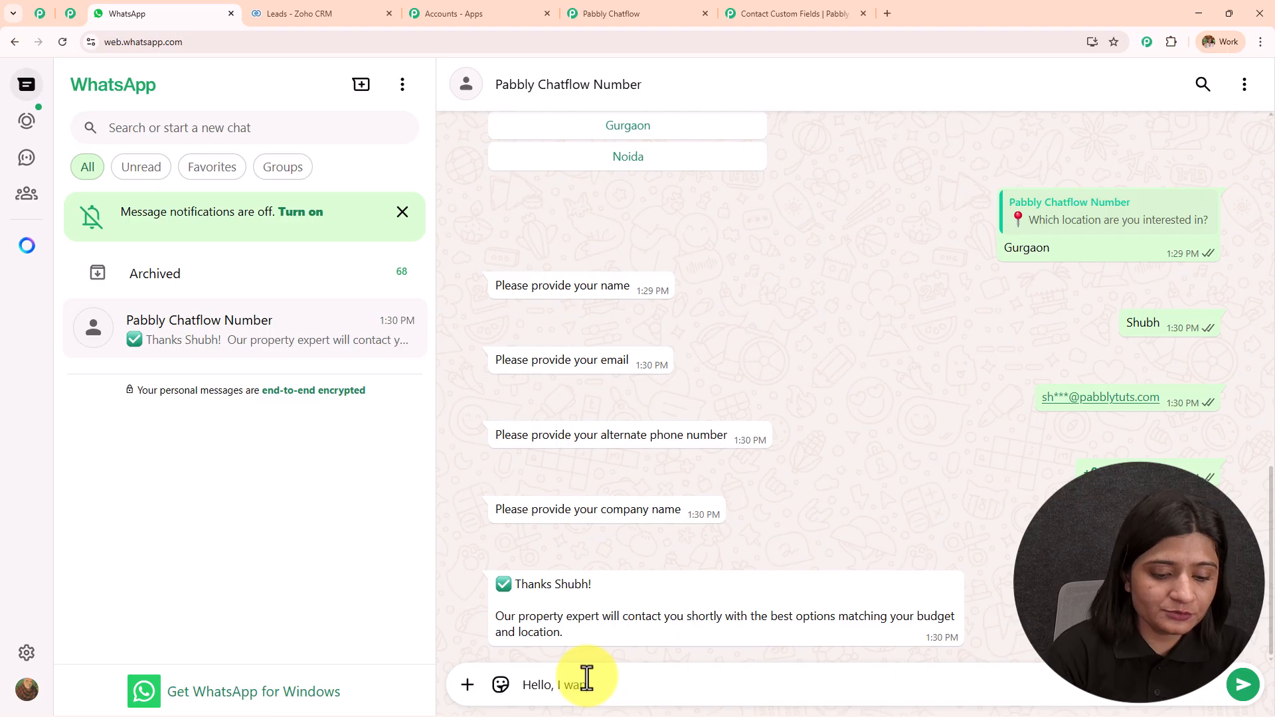
text(nt to rent a propert)
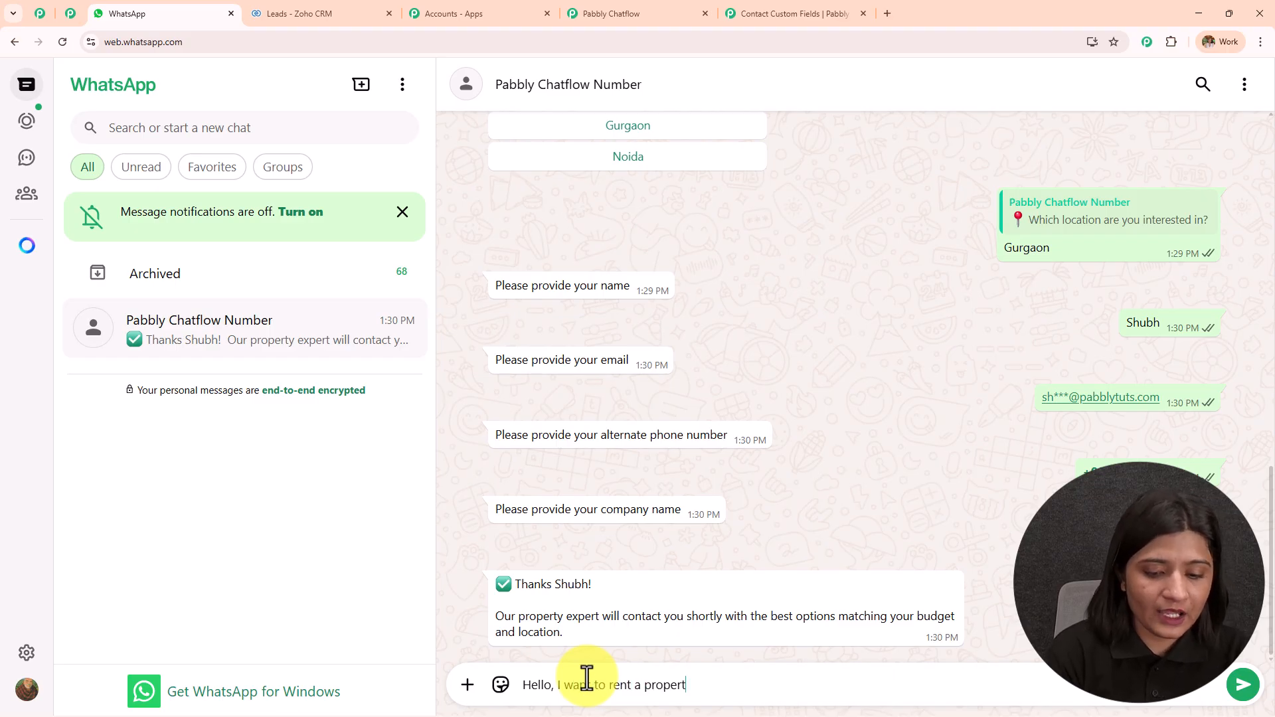
text(y)
key(Return)
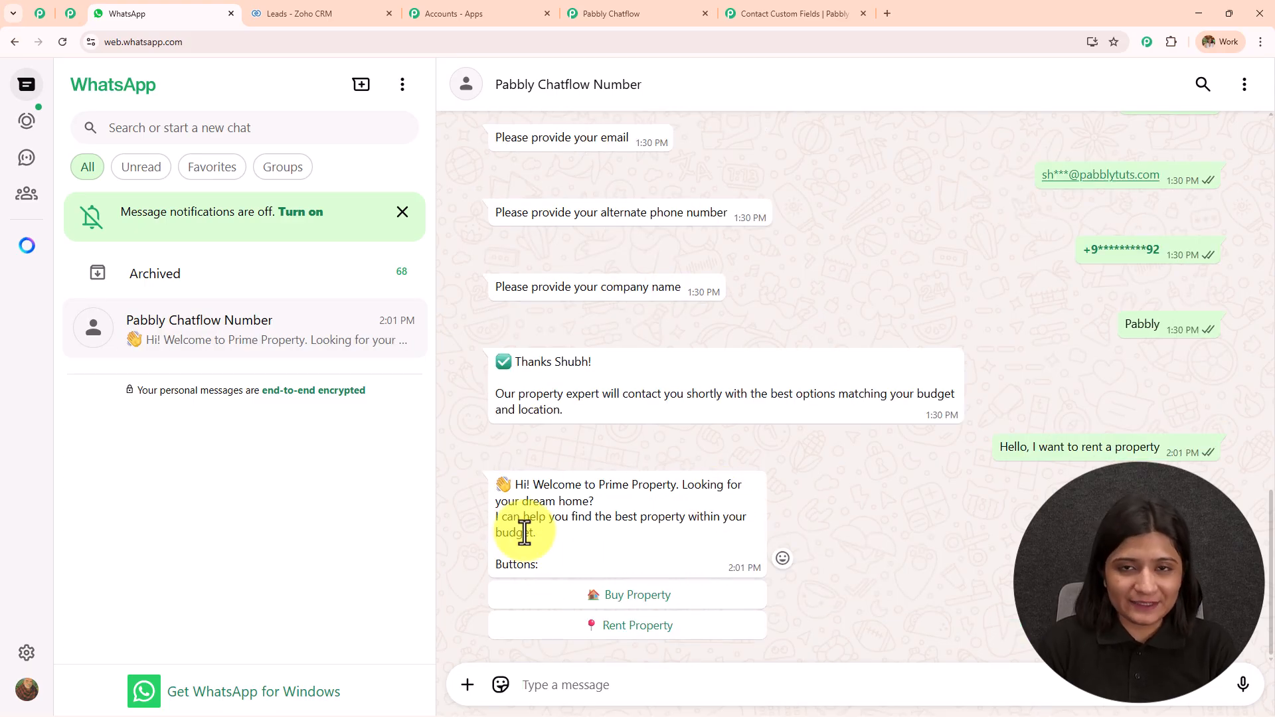
click(628, 626)
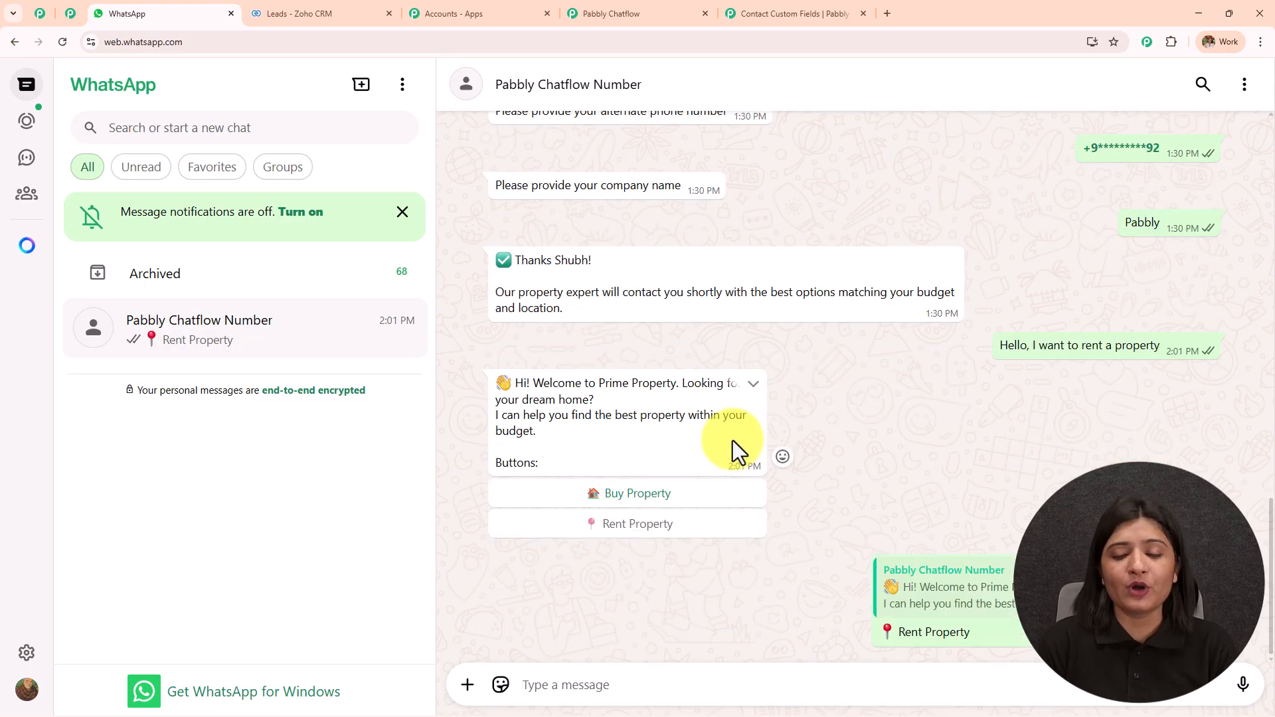
click(628, 593)
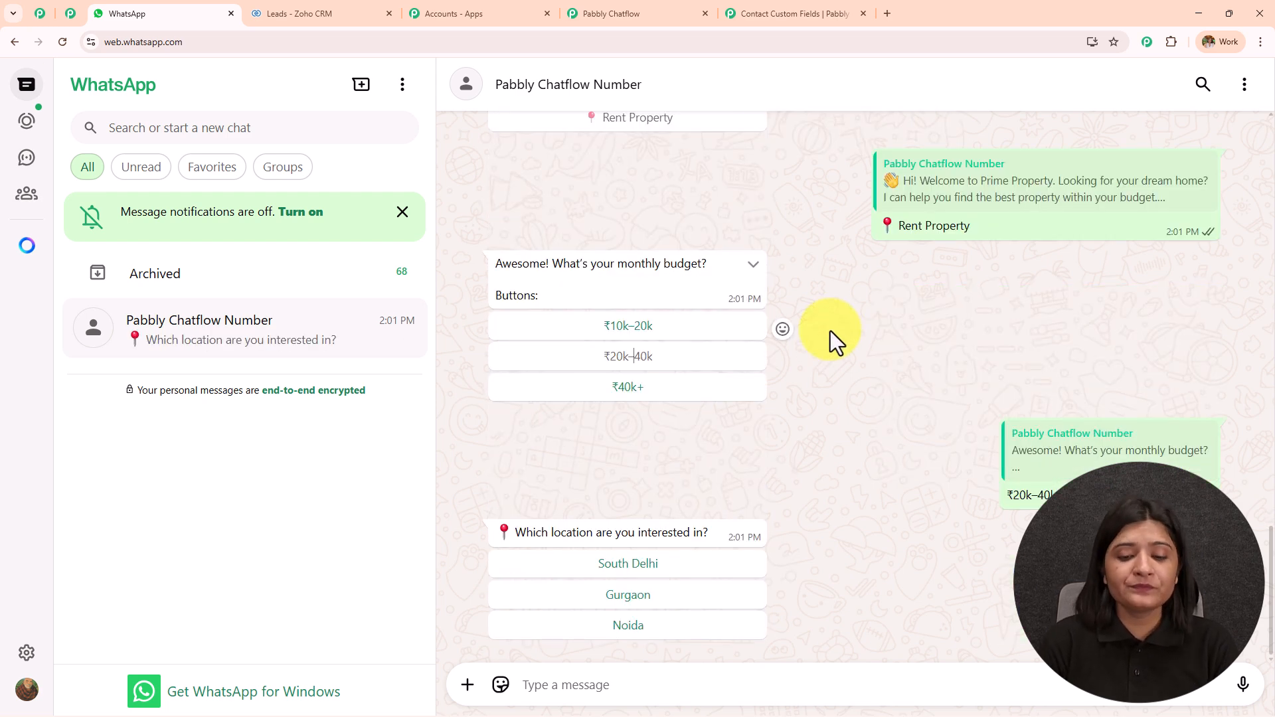
click(670, 572)
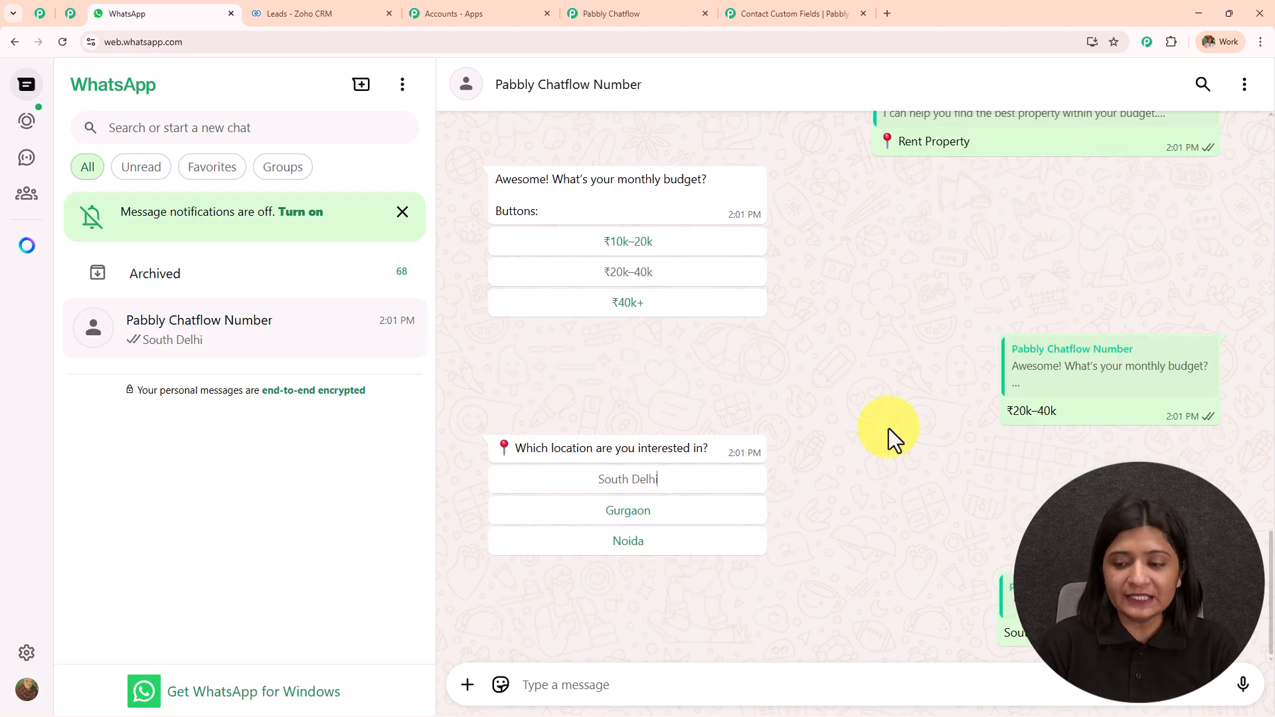
Answer the name, email and alternate phone questions and company Magnet Brains, reaching the thank-you reply
click(664, 683)
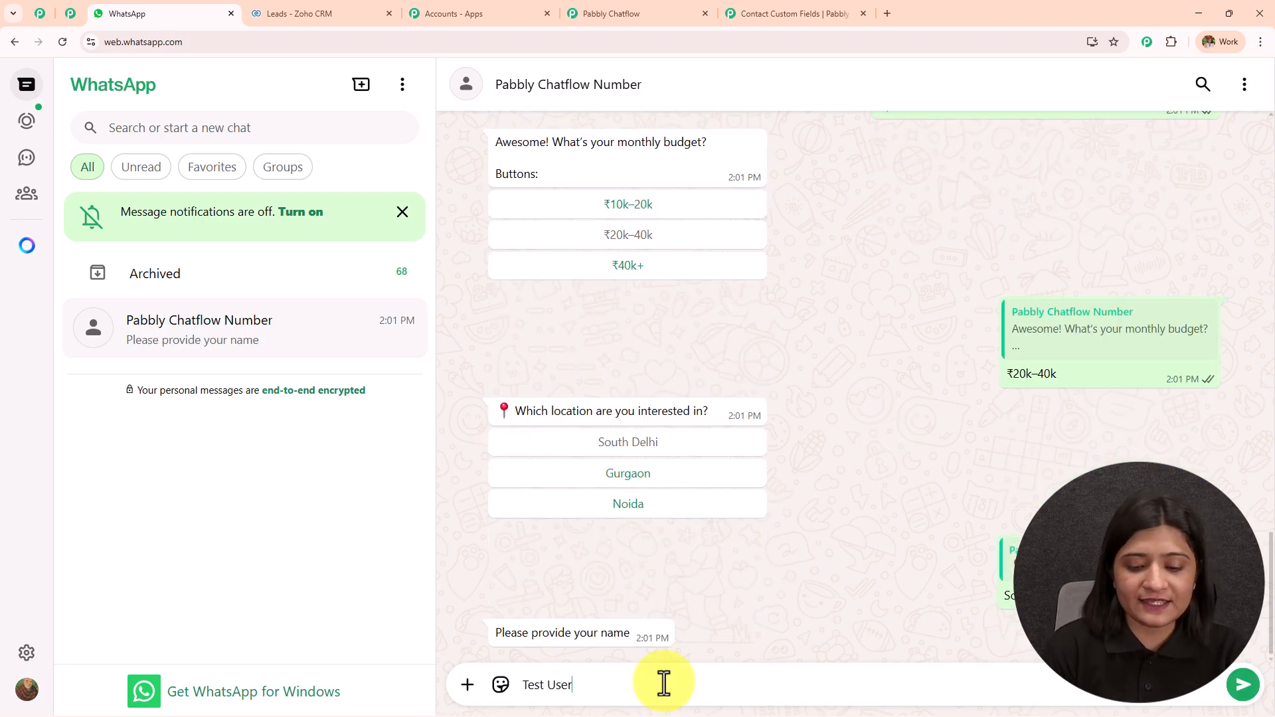
key(Return)
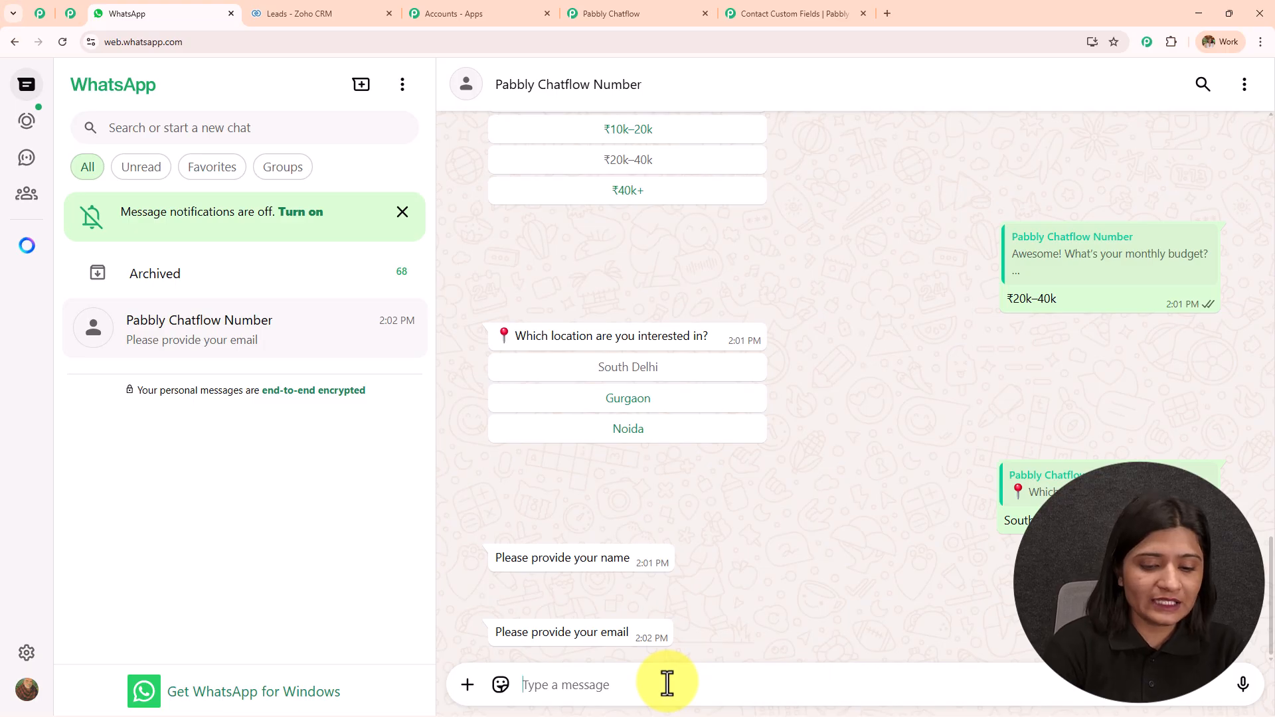
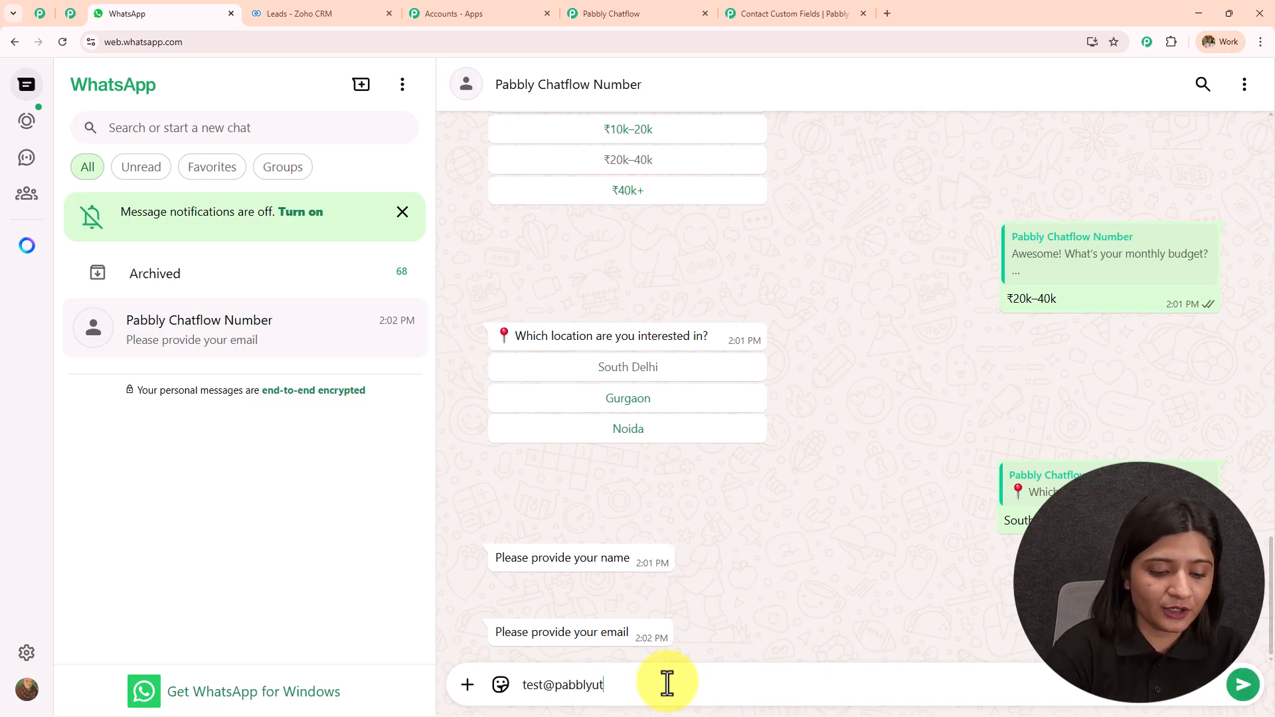
key(Return)
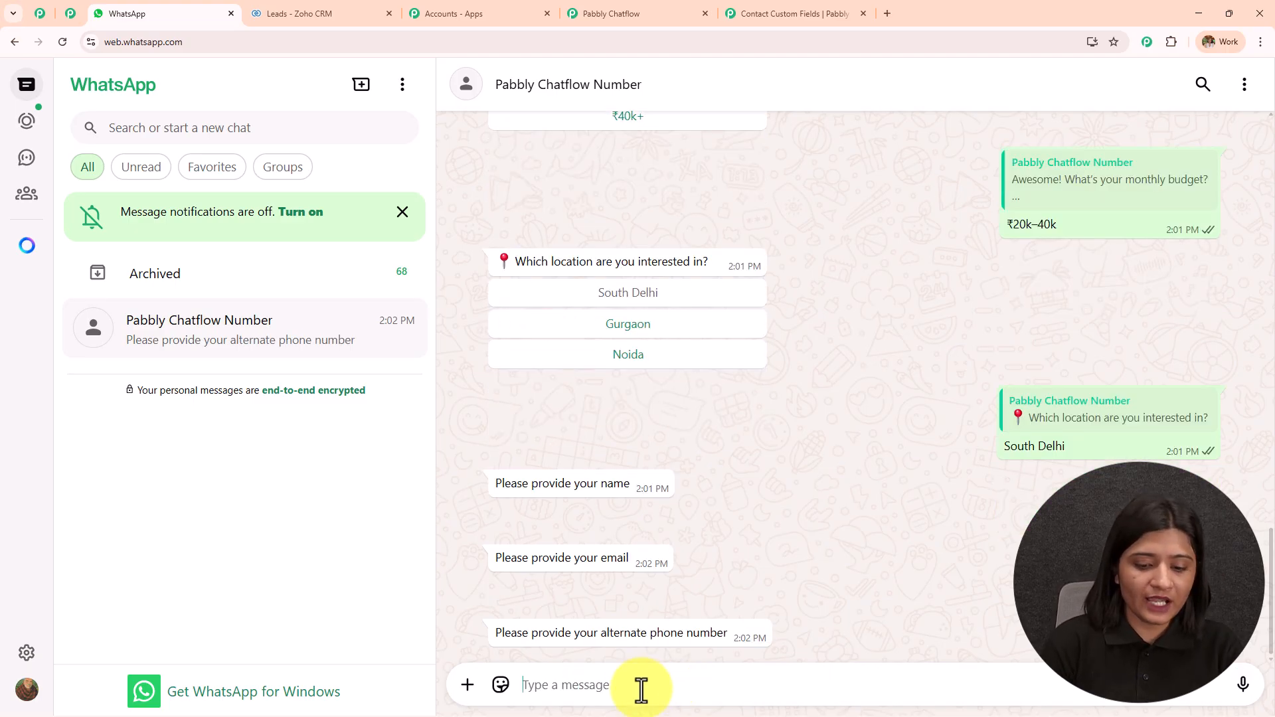
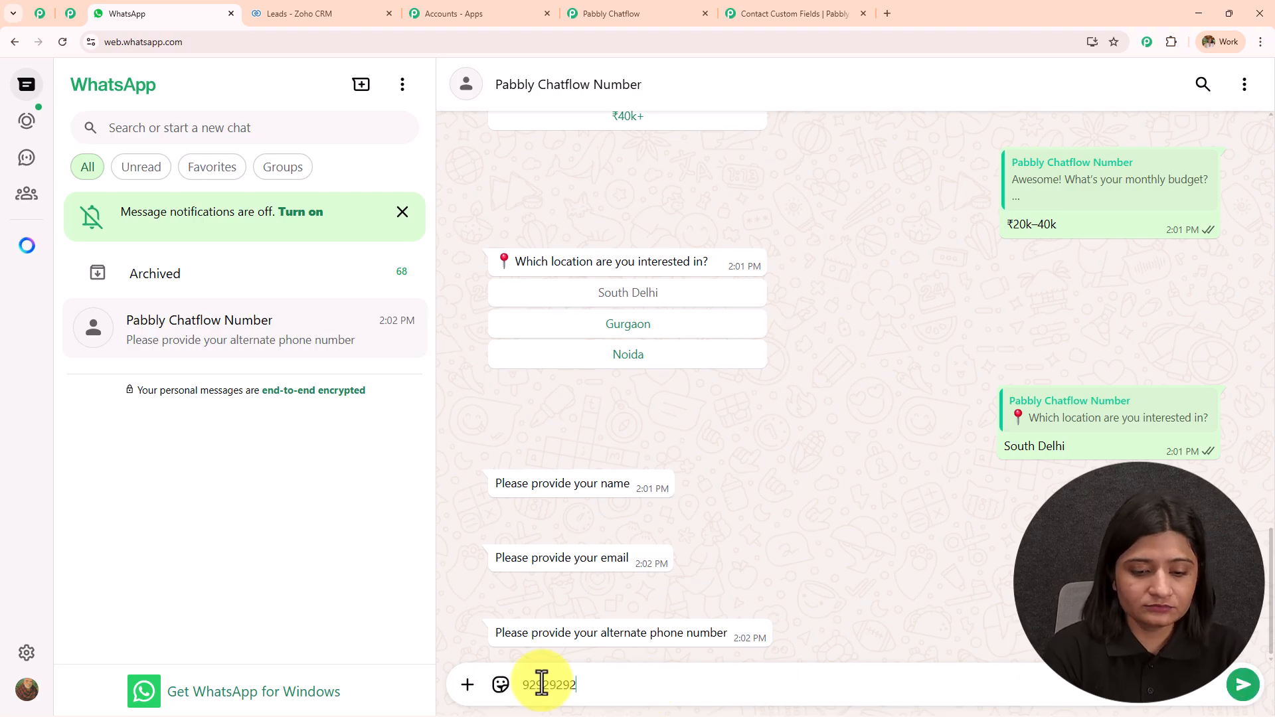
key(Return)
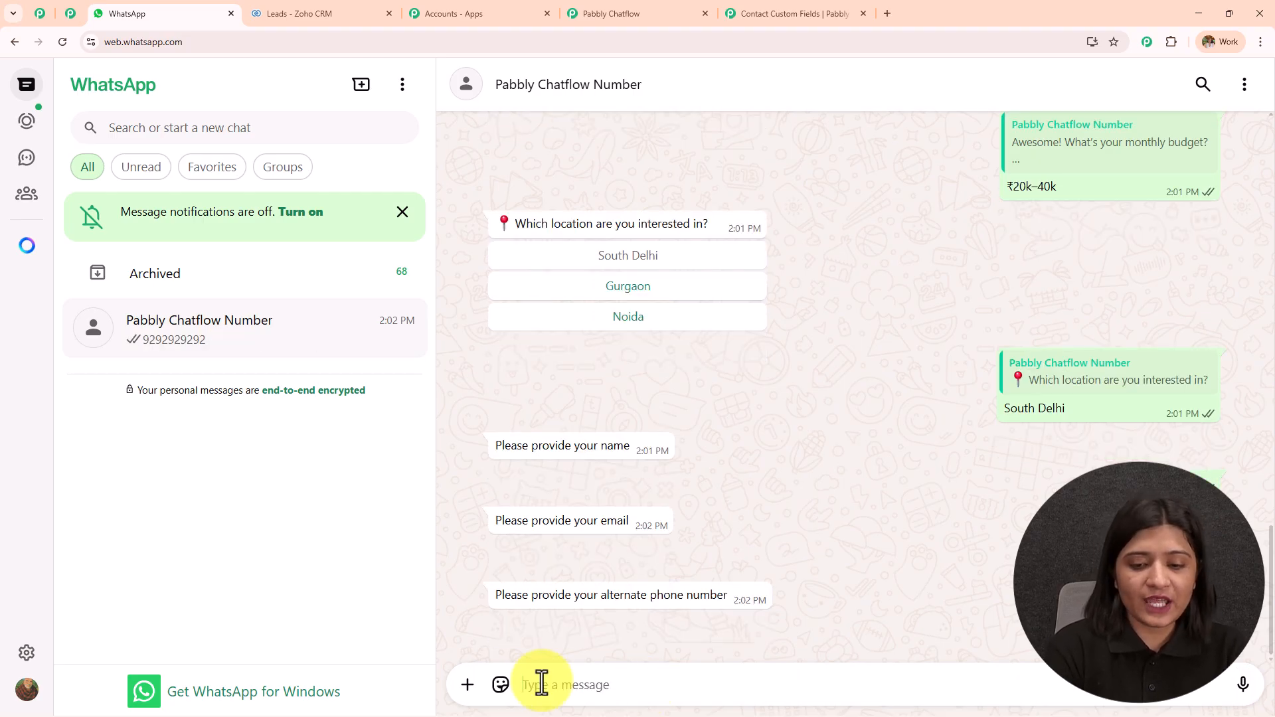
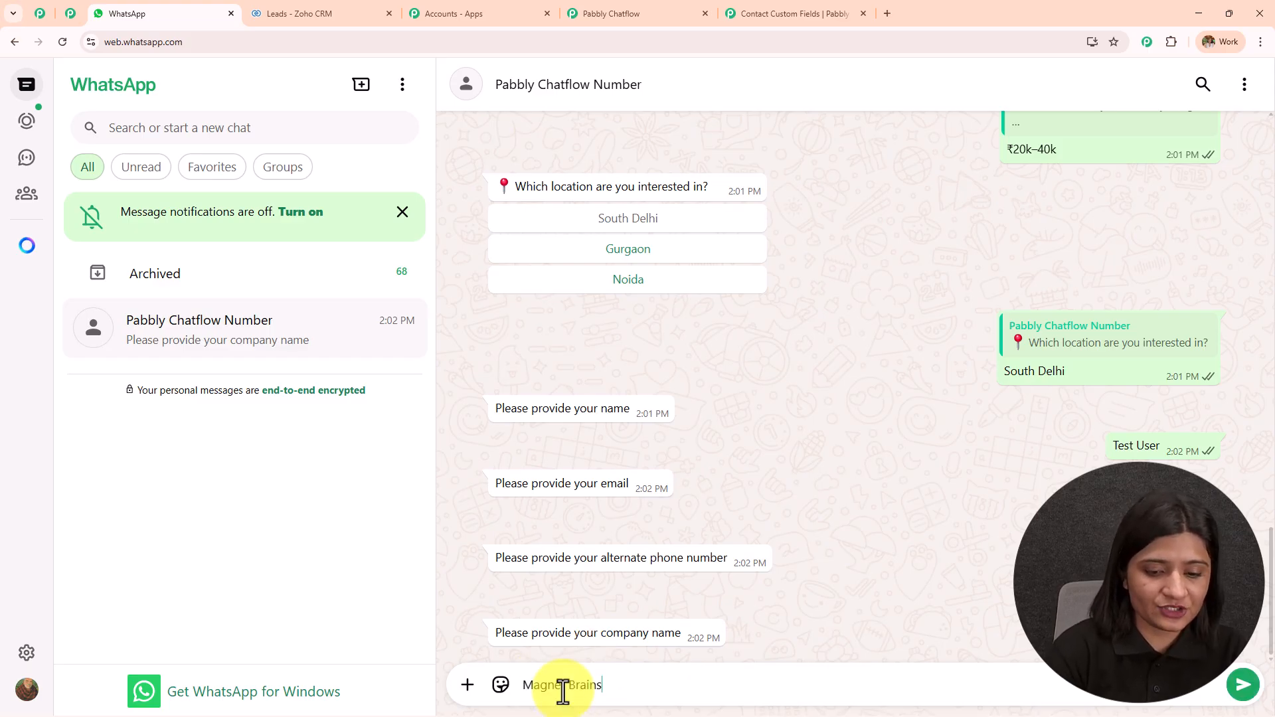
key(Return)
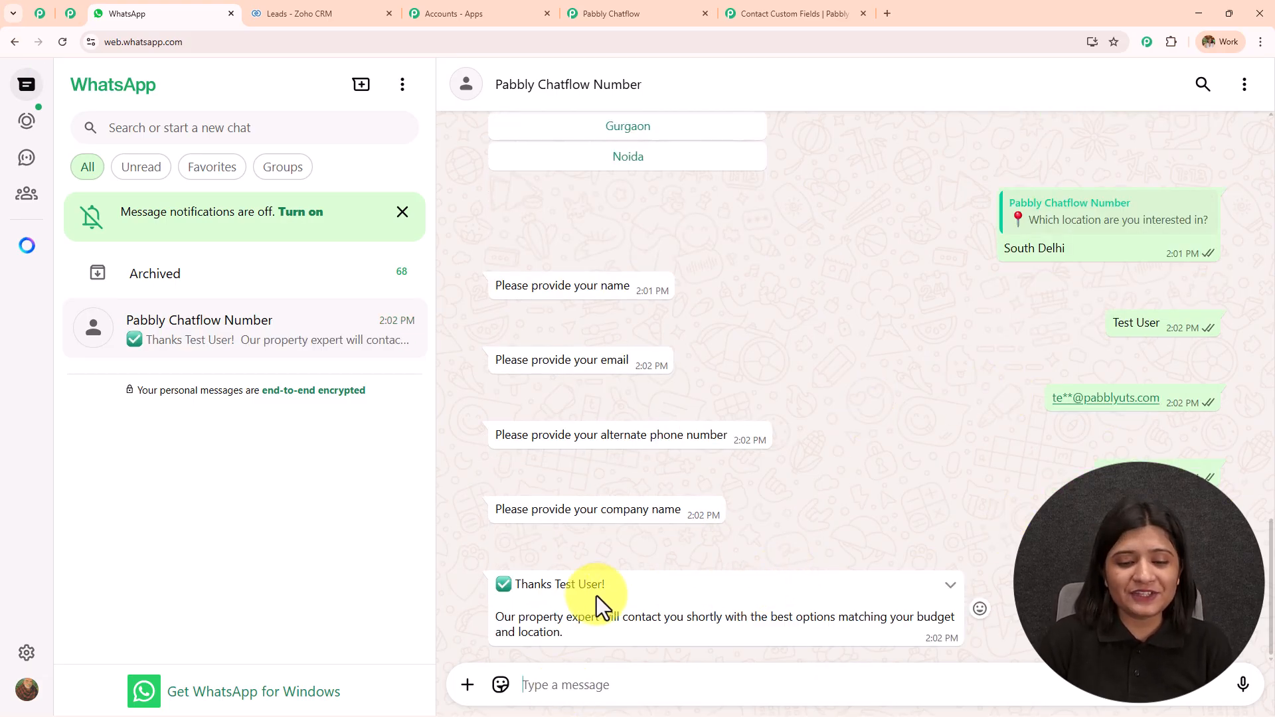
drag(515, 584, 708, 580)
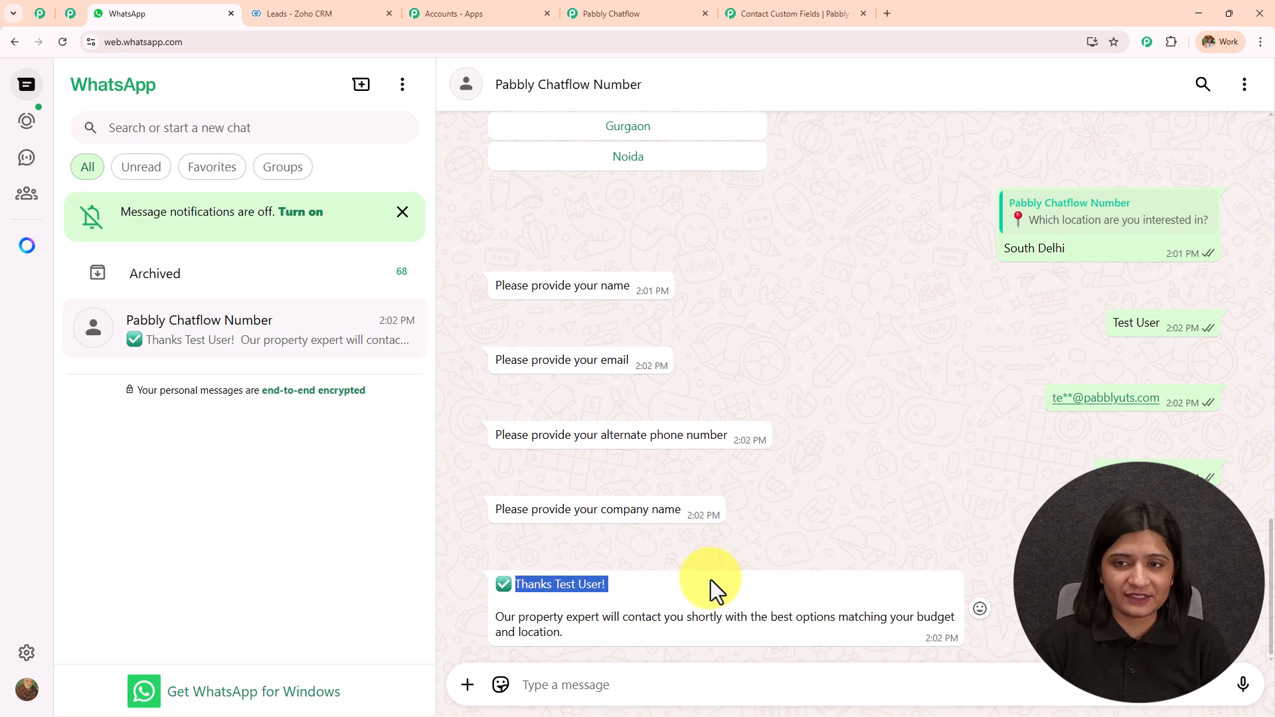
Reload Zoho CRM Leads, inspect the new Magnet Brains lead's email and phone, then go back
click(367, 8)
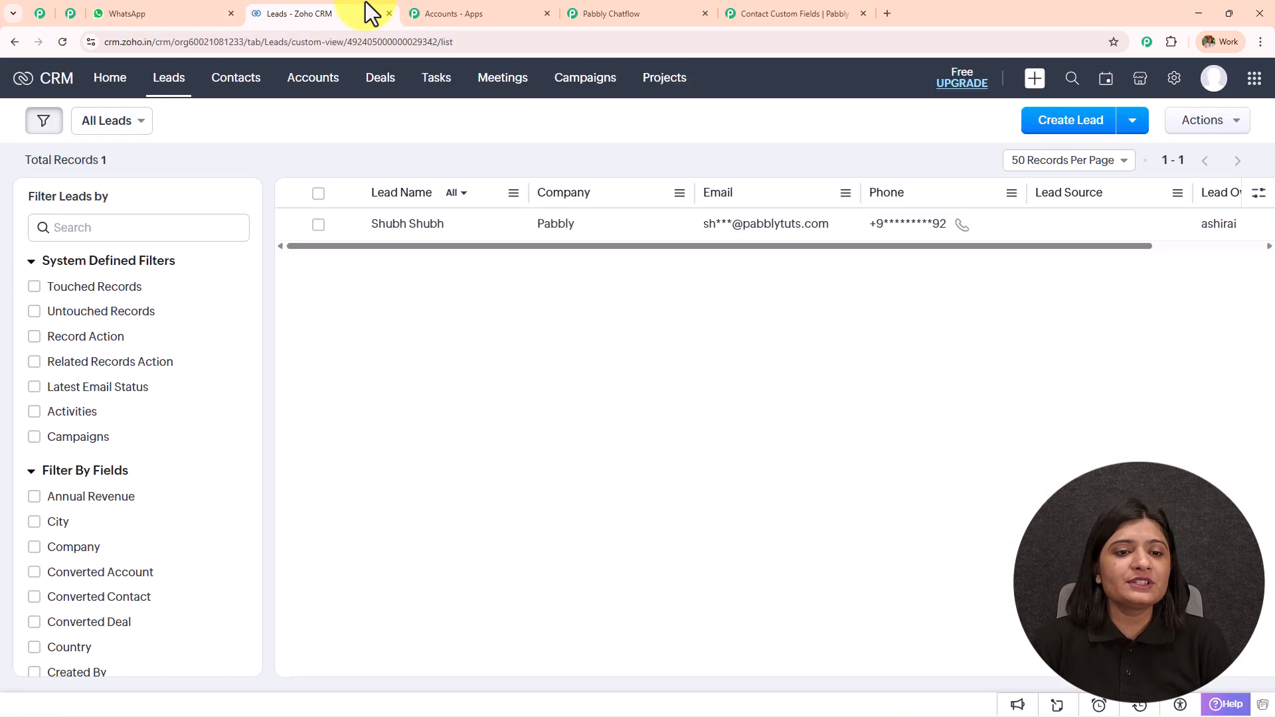
click(61, 42)
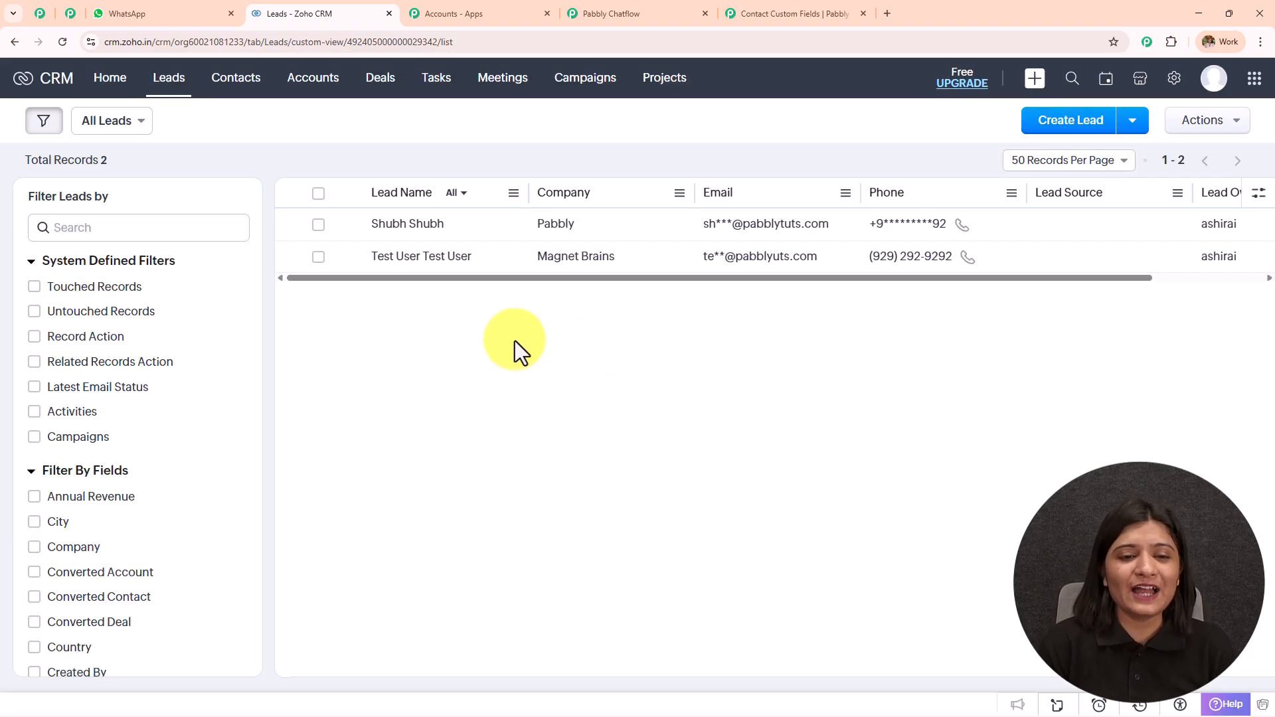
click(441, 263)
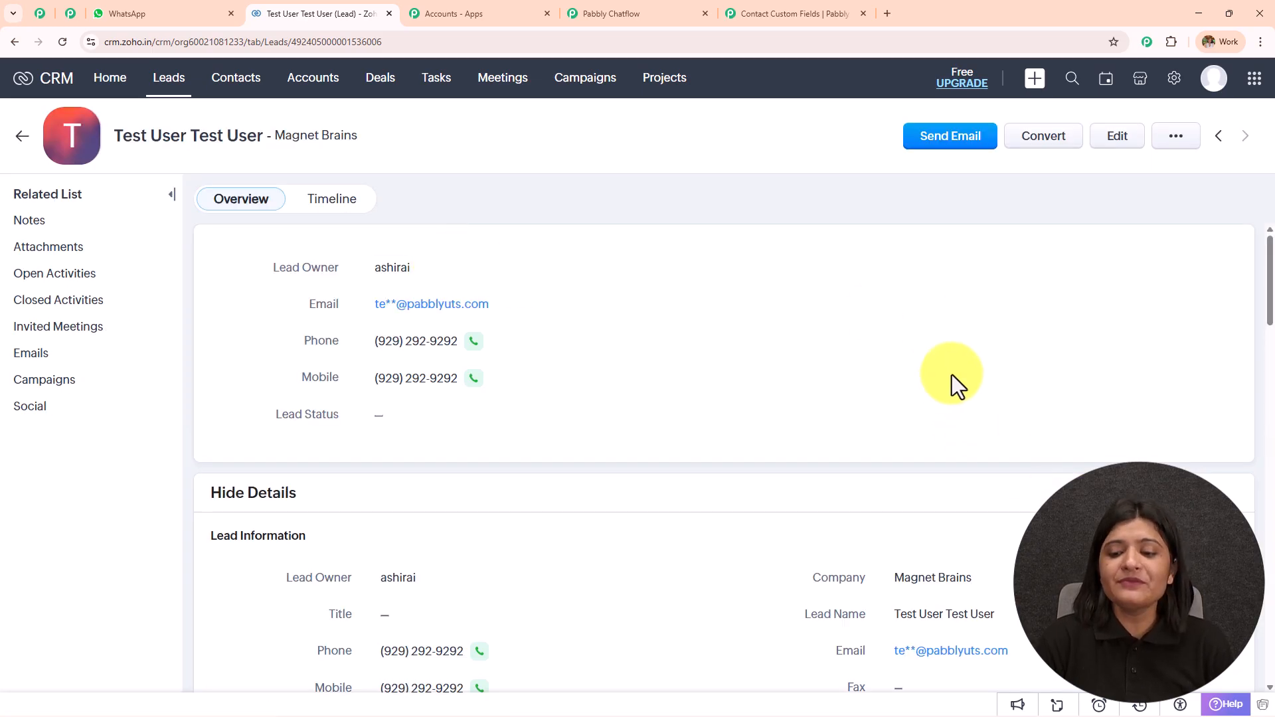
scroll(951, 378, down, 4)
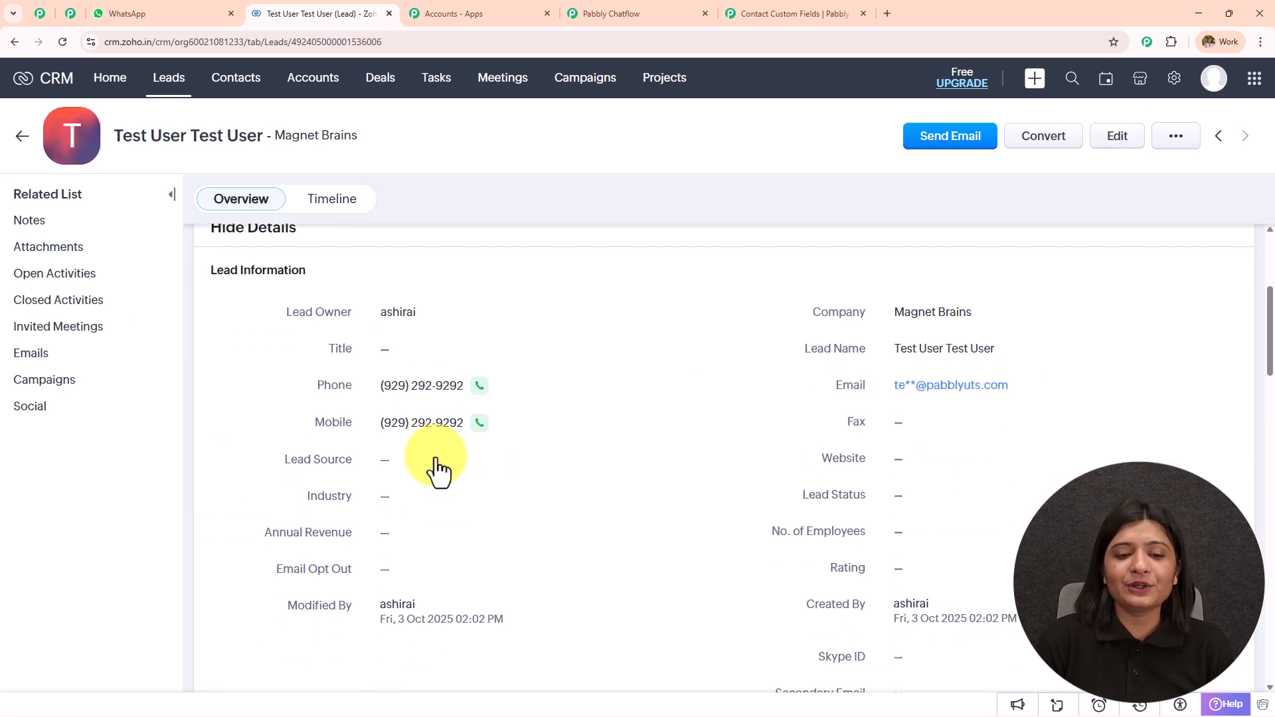
scroll(423, 385, up, 1)
scroll(426, 397, up, 4)
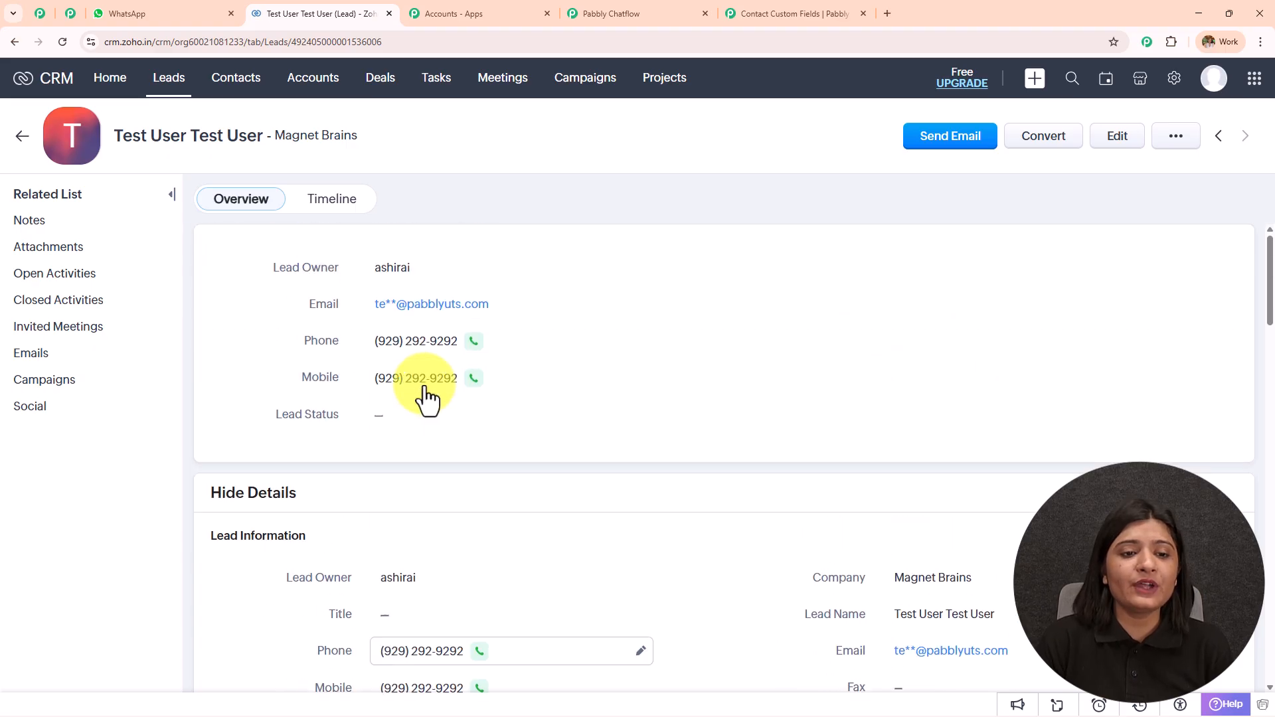
click(19, 42)
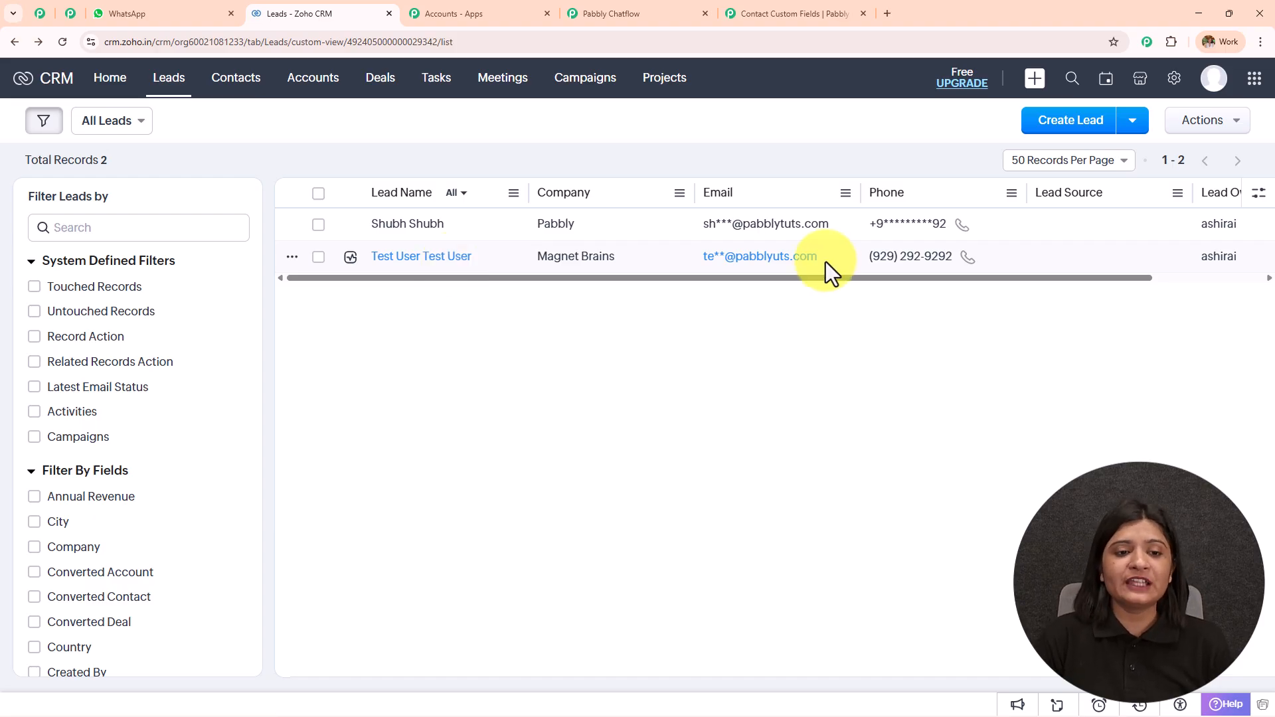
Open the Zoho CRM action's field mapping and compare it with the Chatflow email question step
click(40, 13)
click(842, 435)
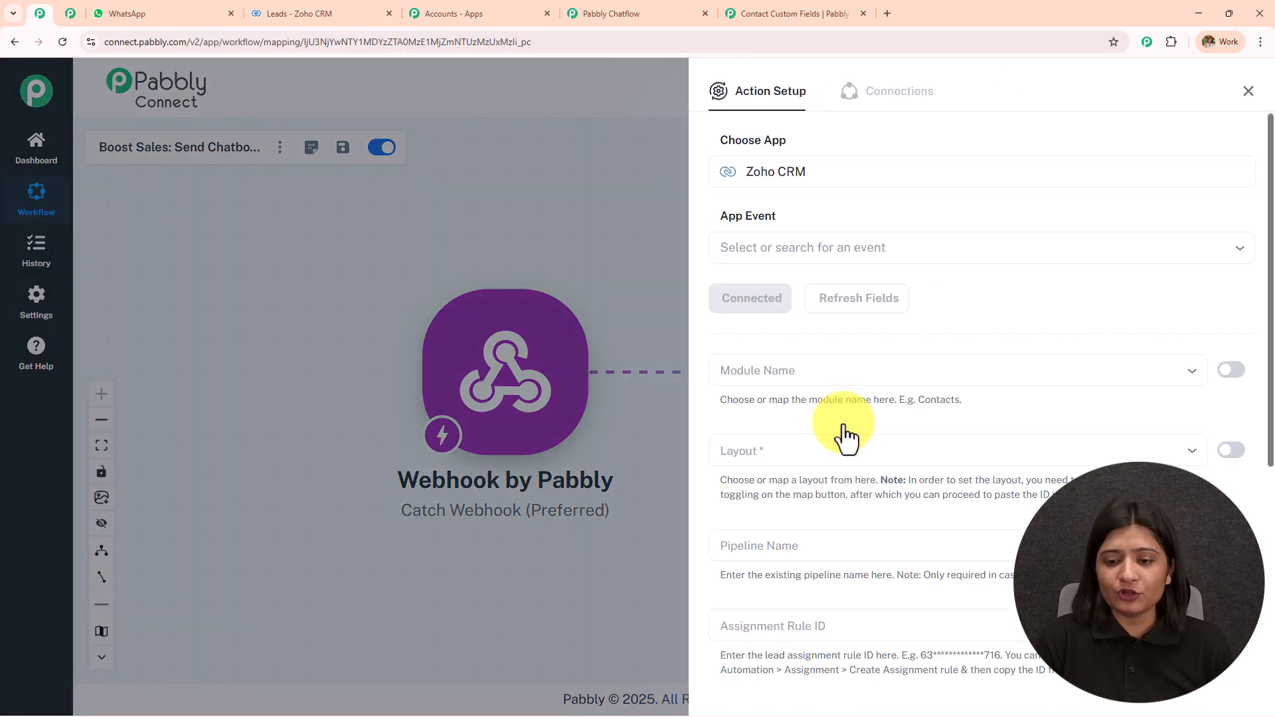
scroll(843, 423, down, 3)
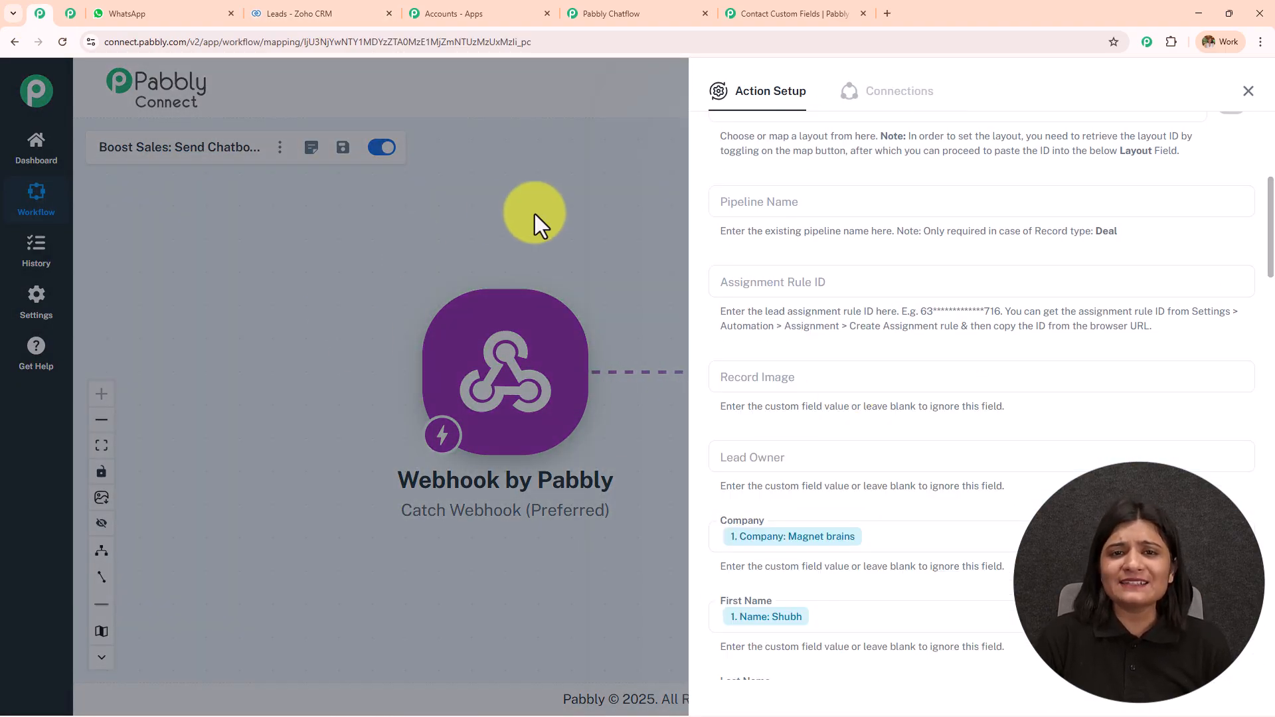
click(674, 15)
scroll(649, 208, down, 2)
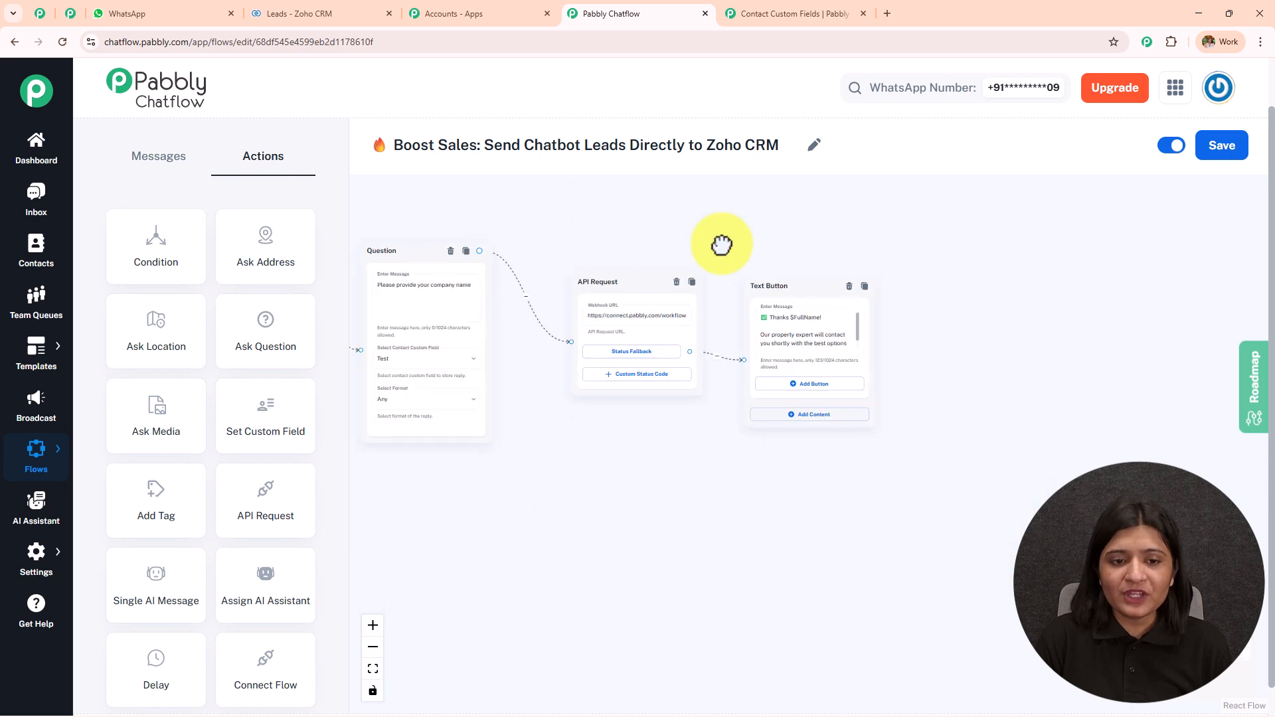
drag(607, 222, 893, 250)
drag(576, 256, 800, 223)
click(702, 331)
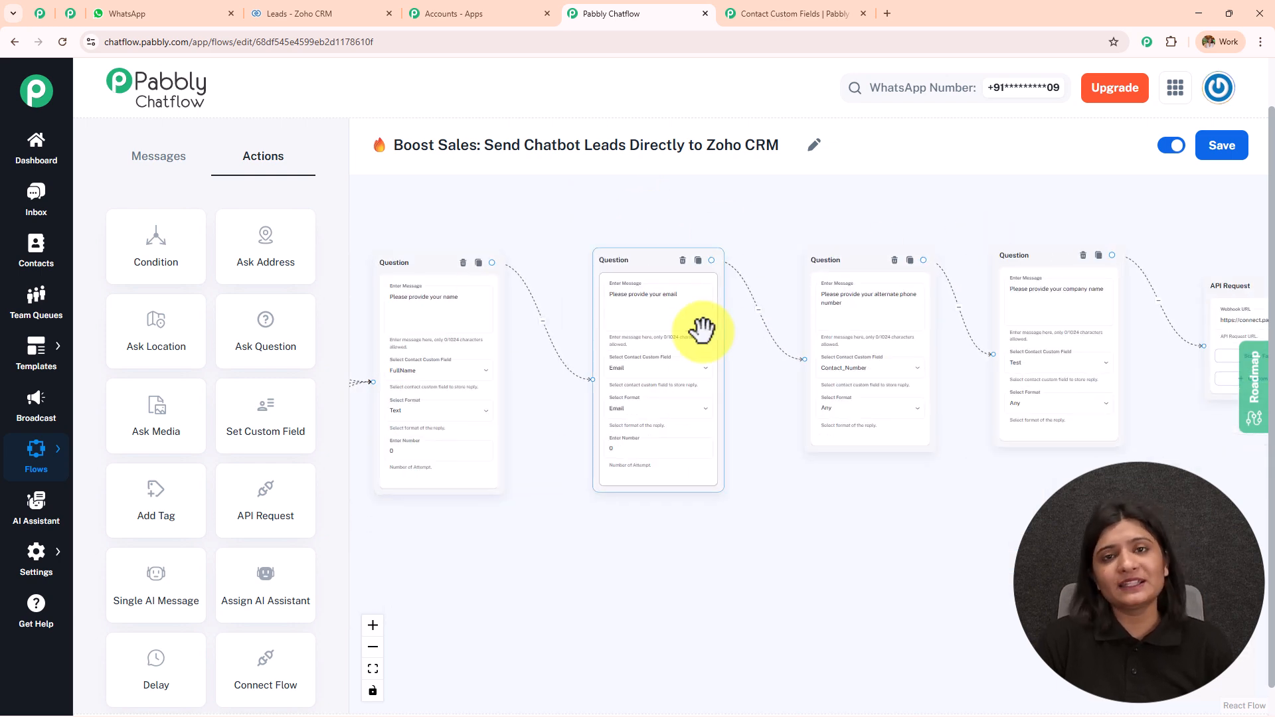
Review the remaining mapped lead fields, close the Zoho CRM action, and pan across the Chatflow flow
click(41, 13)
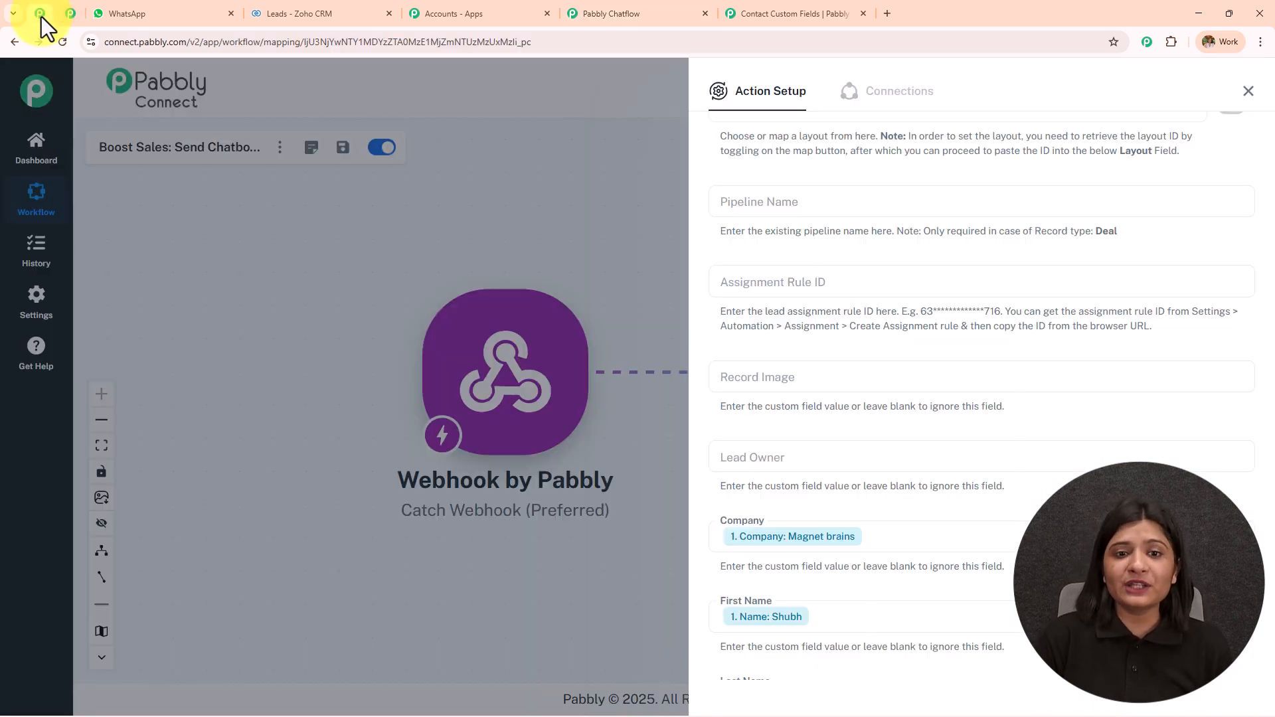
scroll(872, 445, down, 3)
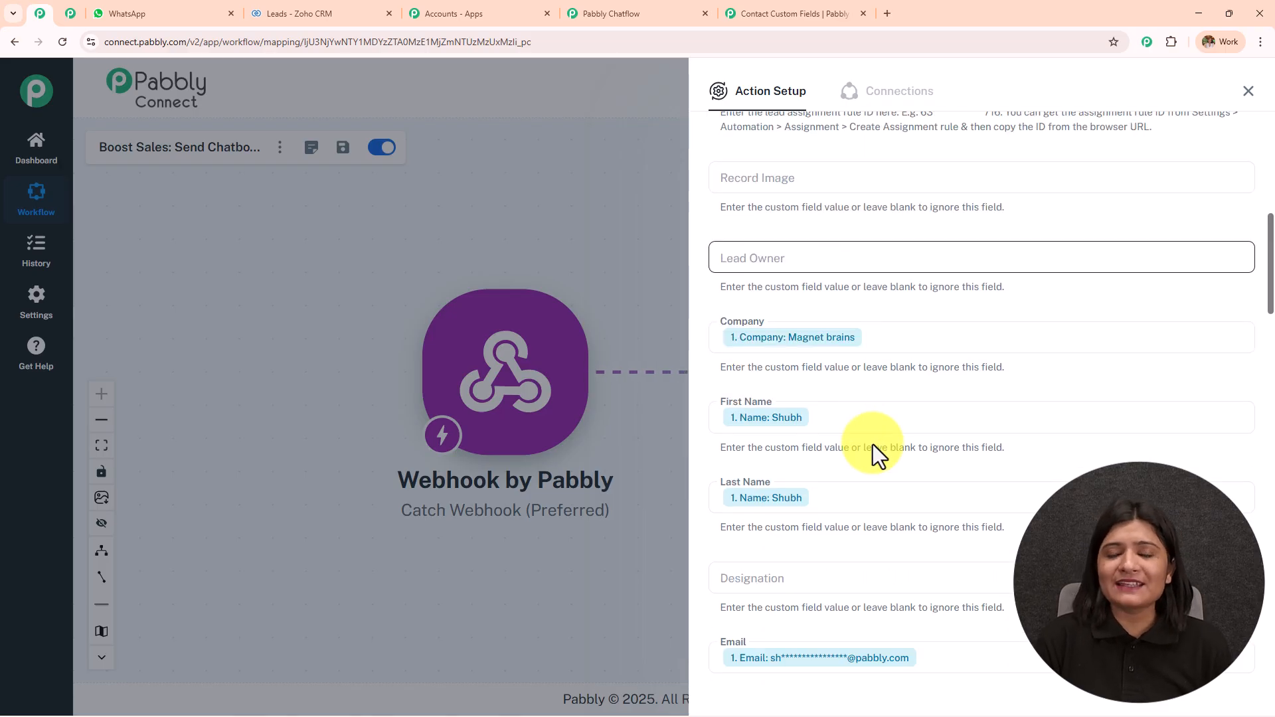
scroll(917, 345, down, 2)
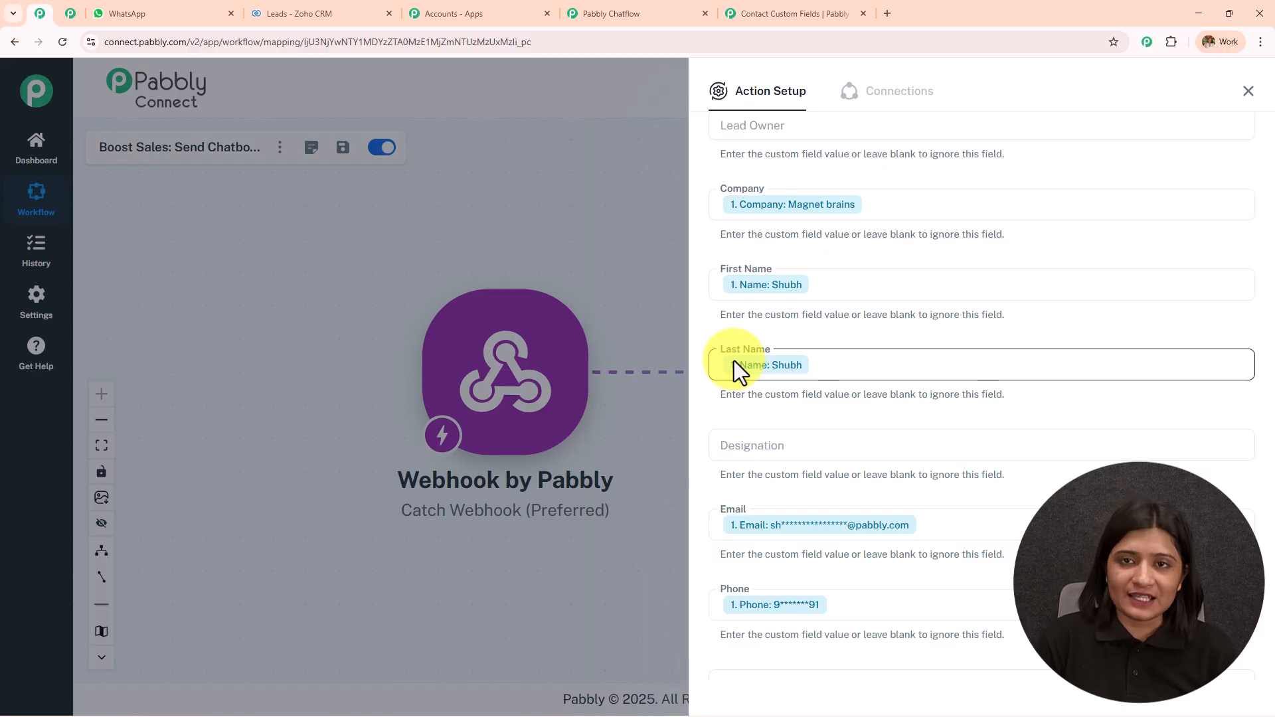
click(1249, 90)
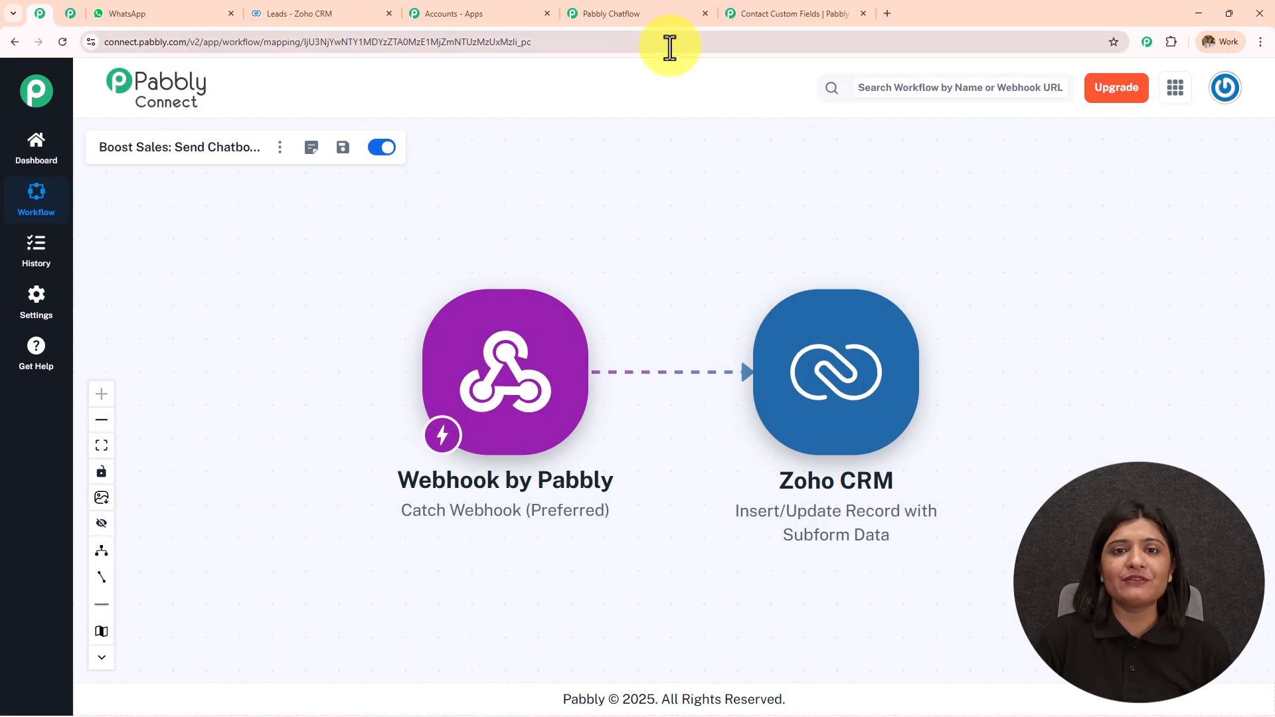
click(640, 13)
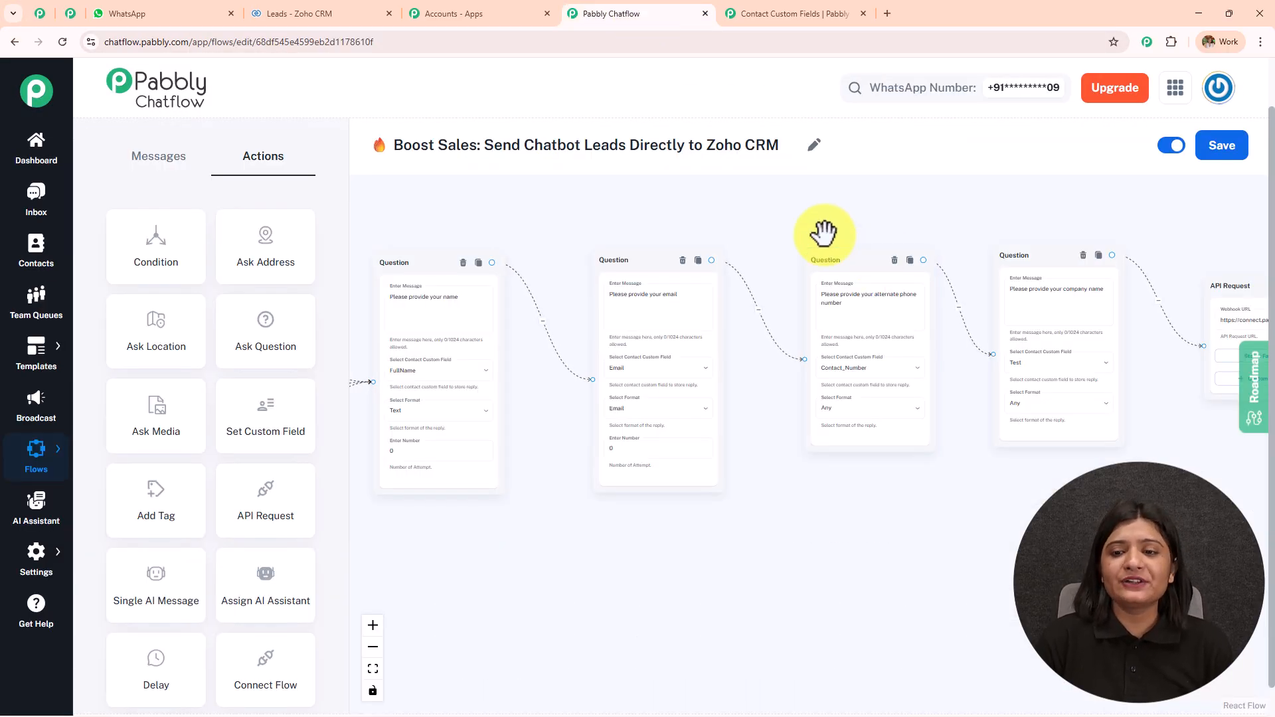
scroll(817, 231, down, 3)
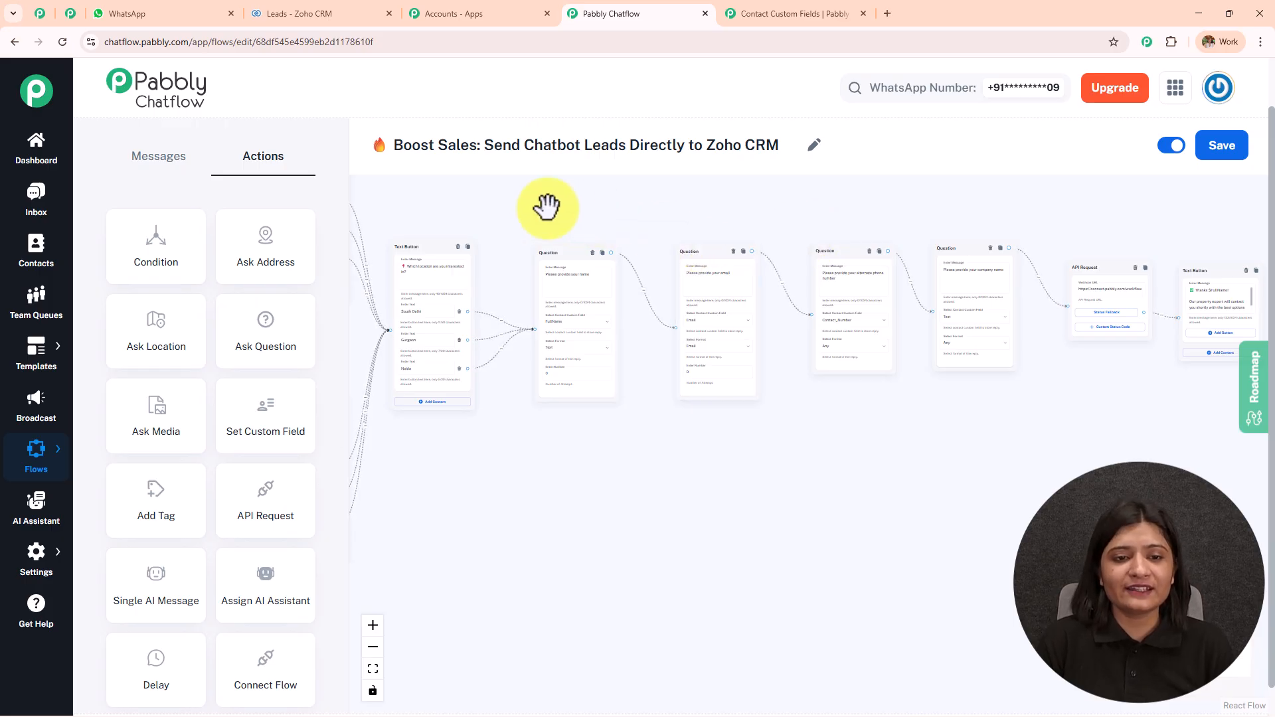
drag(546, 205, 1014, 247)
drag(990, 205, 771, 262)
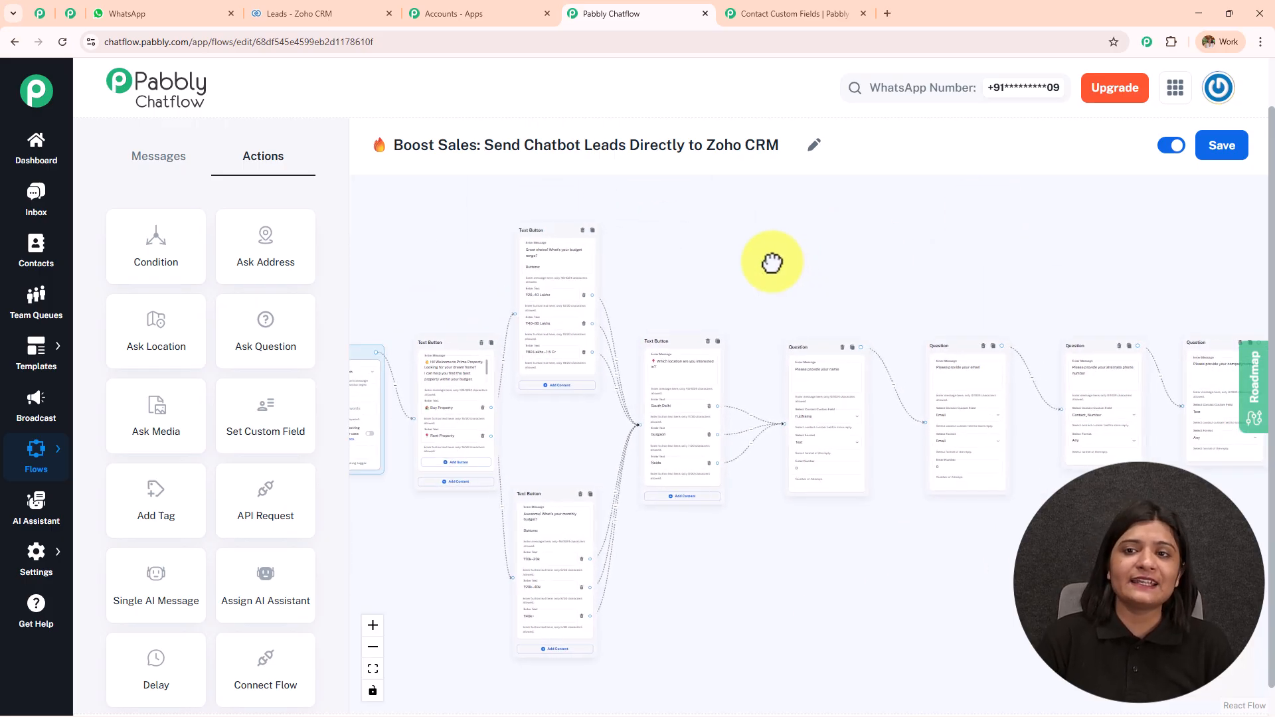